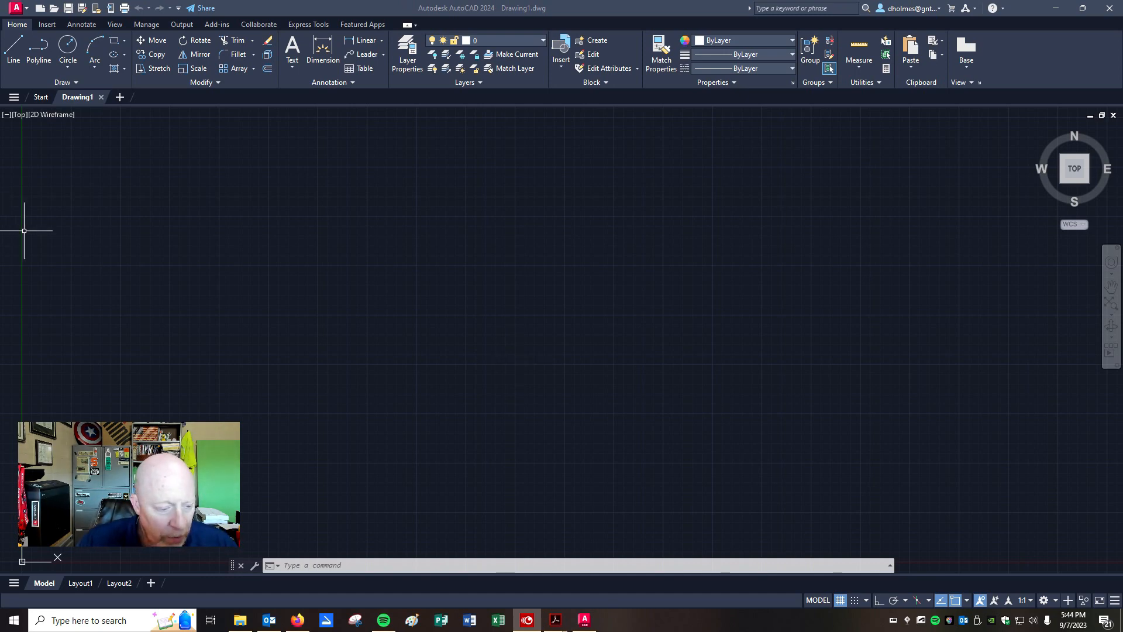
Step: Open the drawing units settings with the UNITS command and confirm Decimal as the length type
click(503, 351)
click(476, 423)
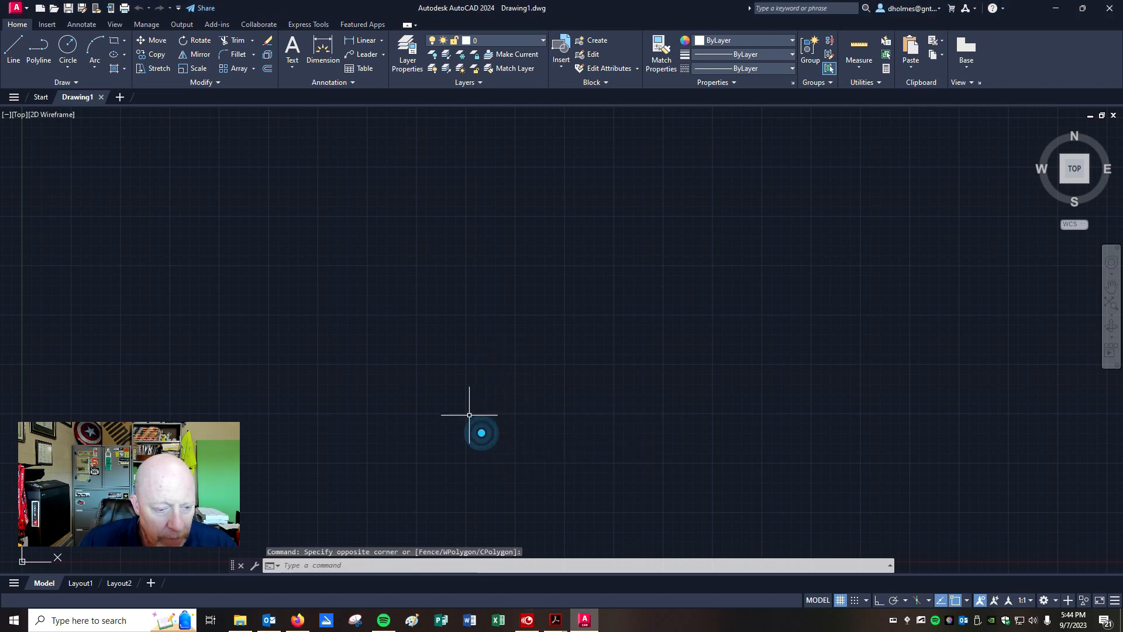
click(404, 566)
text(units)
key(Return)
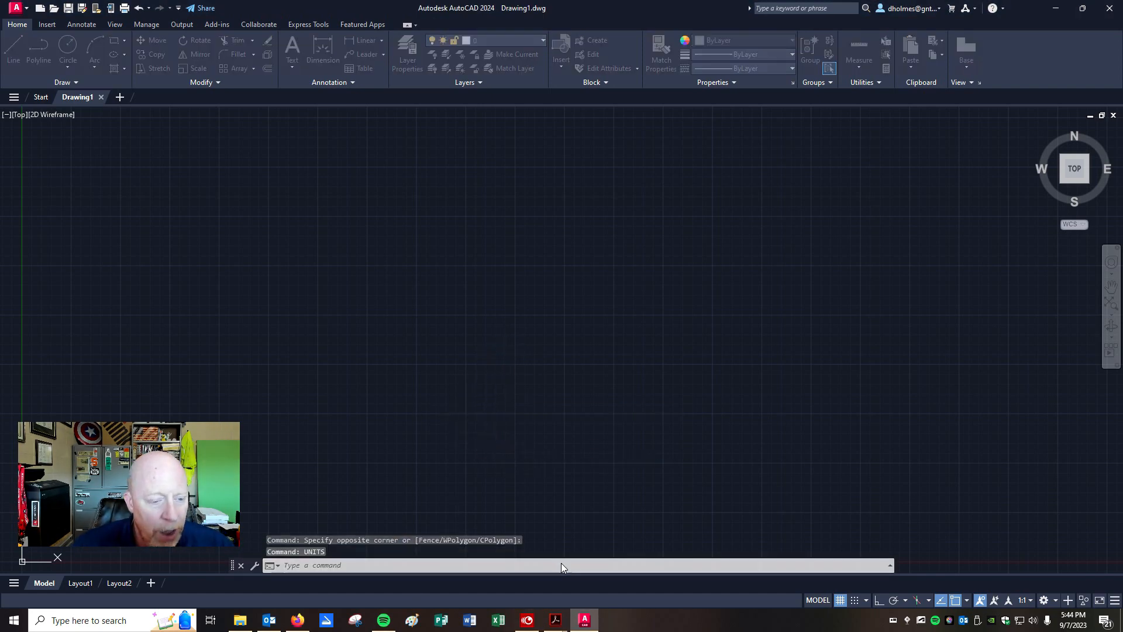
drag(828, 209, 612, 177)
click(562, 235)
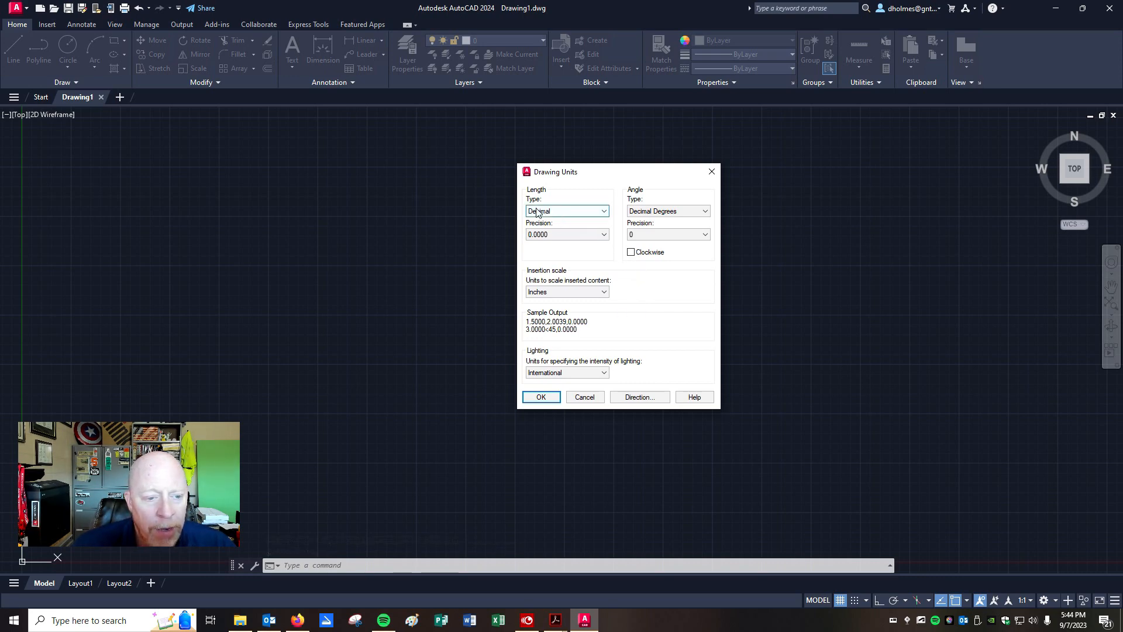
click(604, 212)
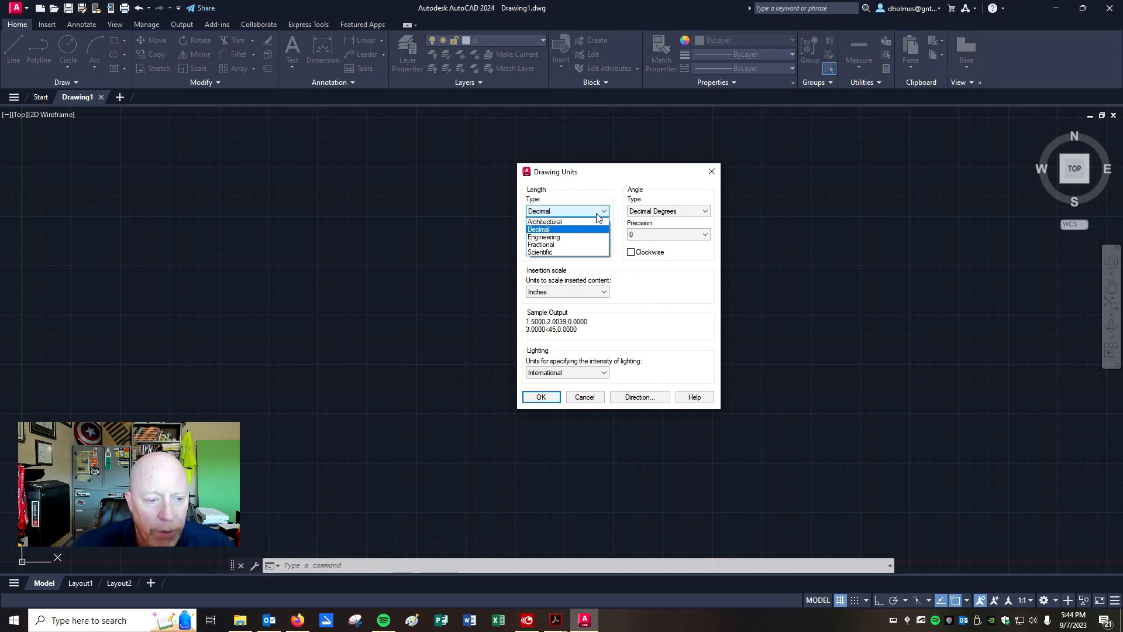
click(550, 230)
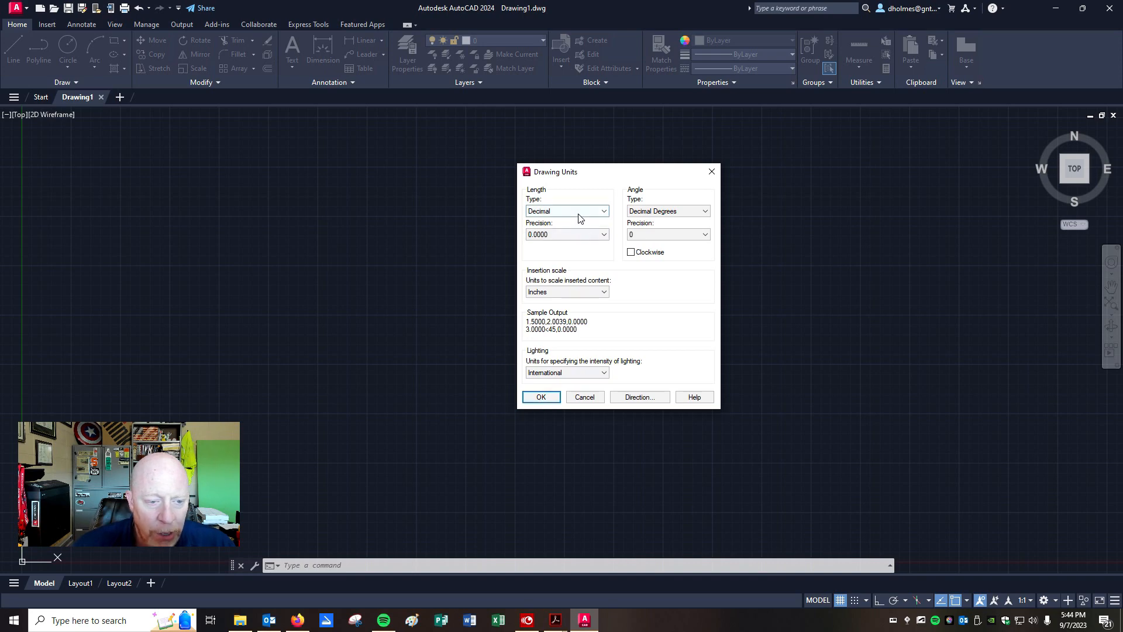
click(541, 398)
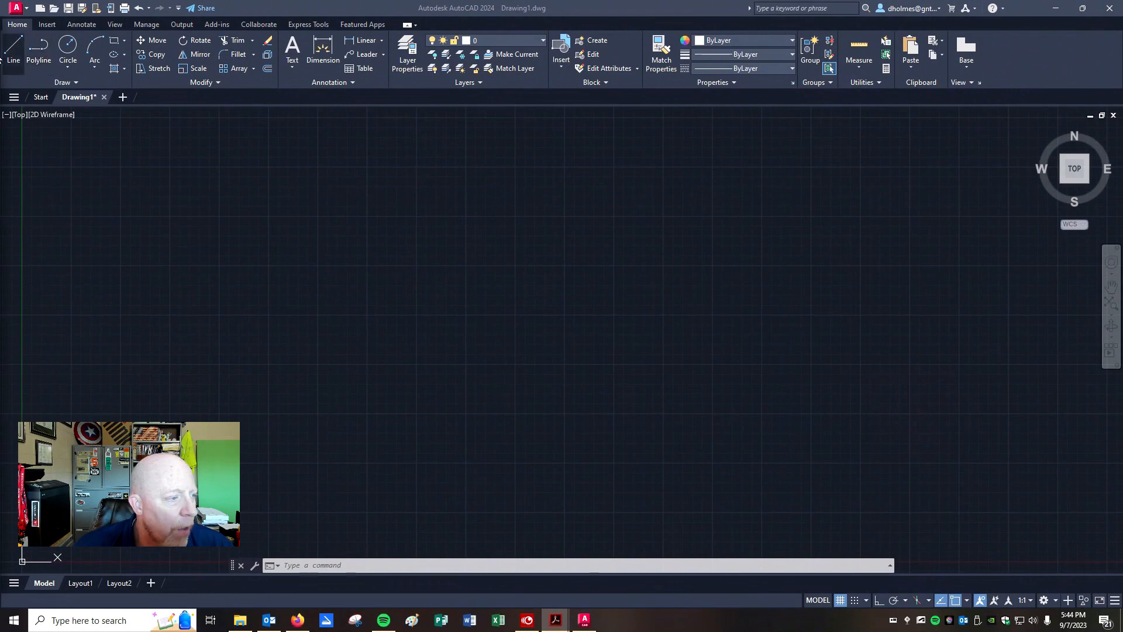
Step: Bring up the exercise PDF in Acrobat Reader, examine the dimensions of Exercise 3.2M Bracket, and return to AutoCAD
drag(0, 41, 609, 87)
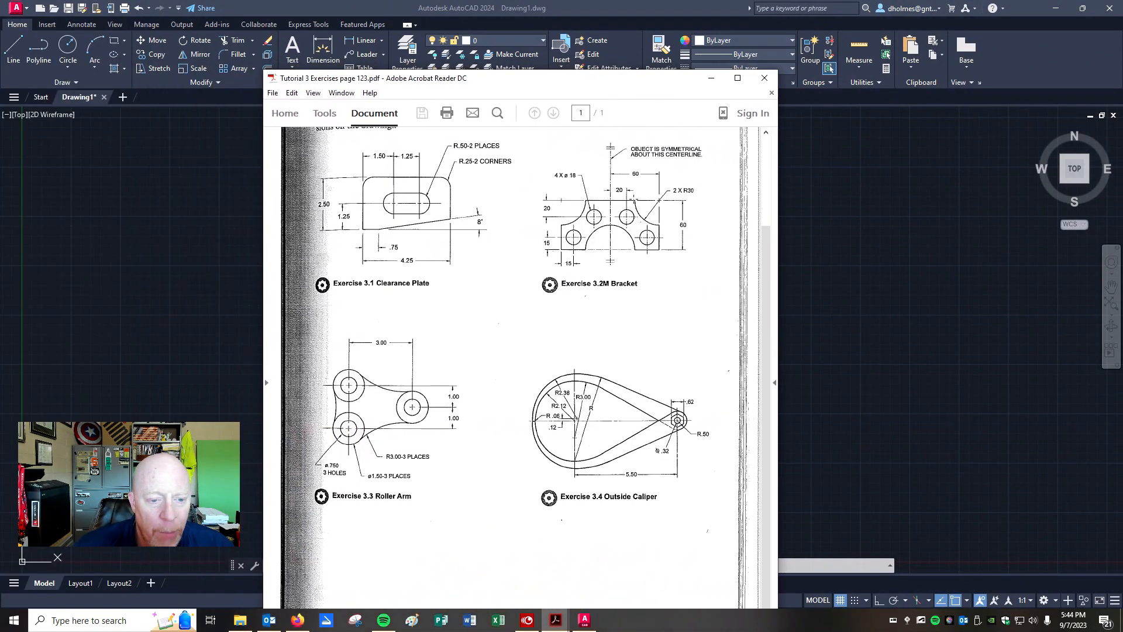
scroll(633, 200, up, 3)
scroll(631, 219, down, 2)
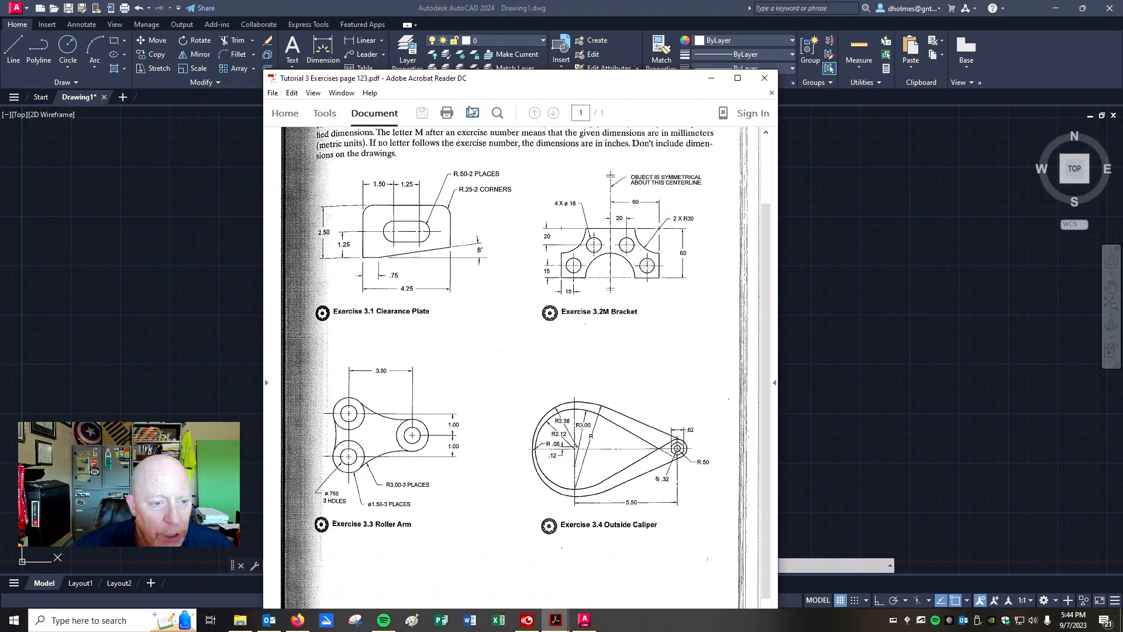
click(737, 79)
scroll(716, 139, down, 3)
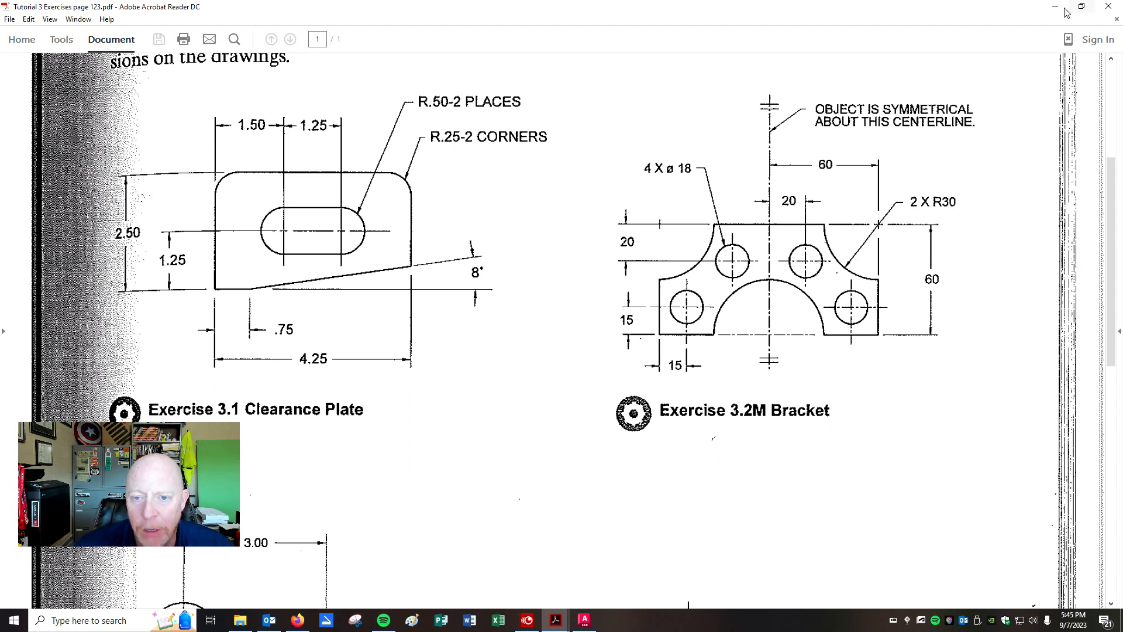
drag(387, 12, 0, 44)
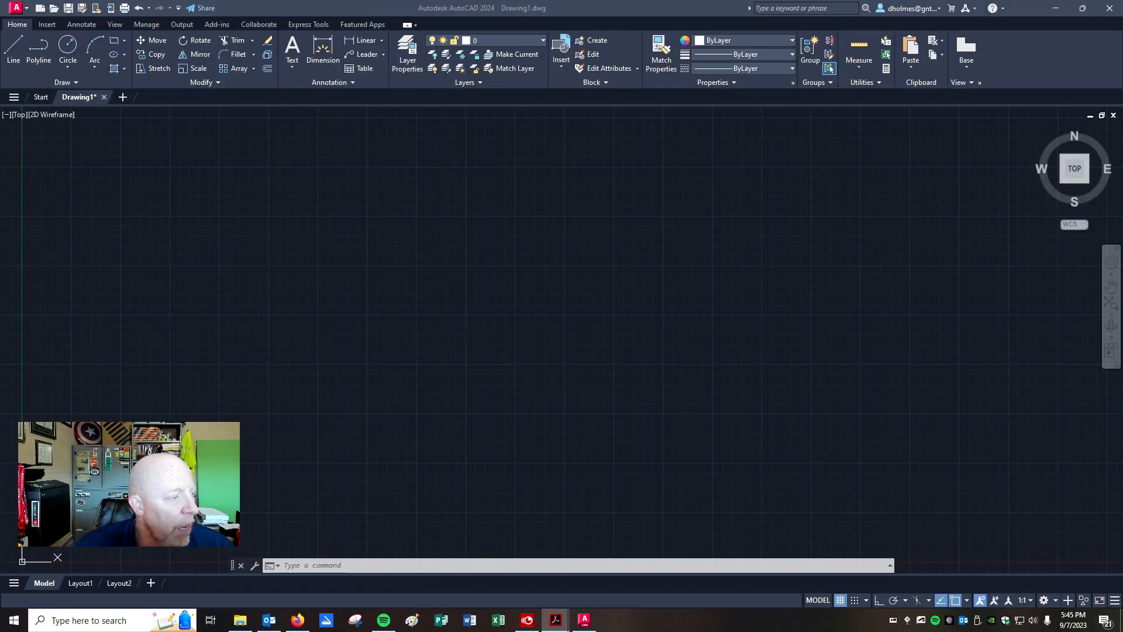
Step: Turn on Ortho and draw a horizontal line 120 units long to the right from a free start point
click(14, 50)
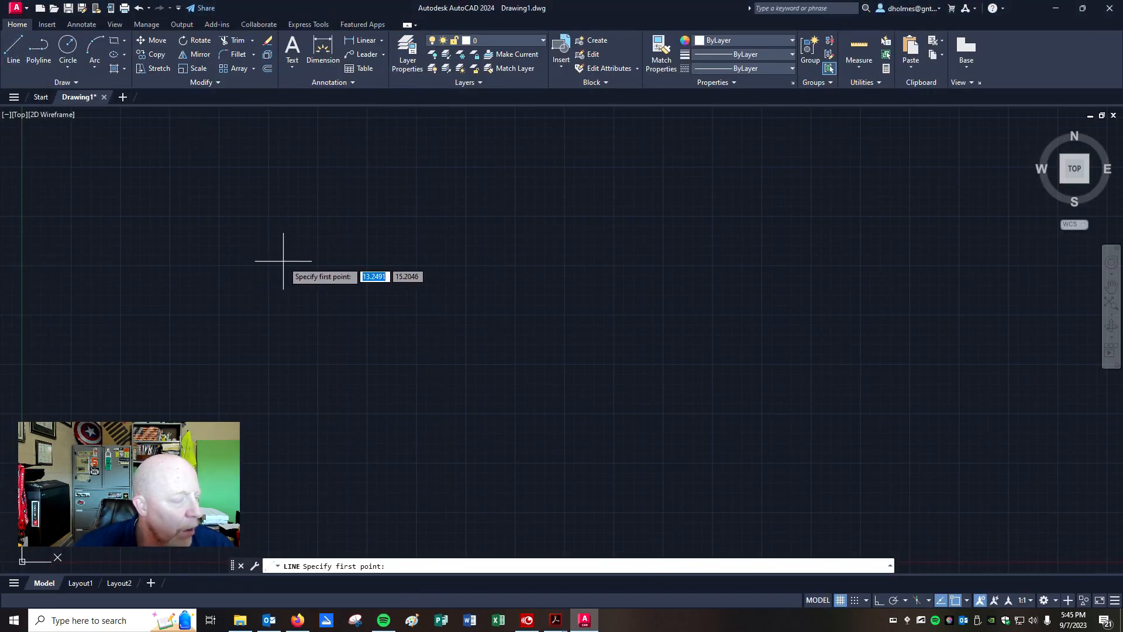
click(294, 211)
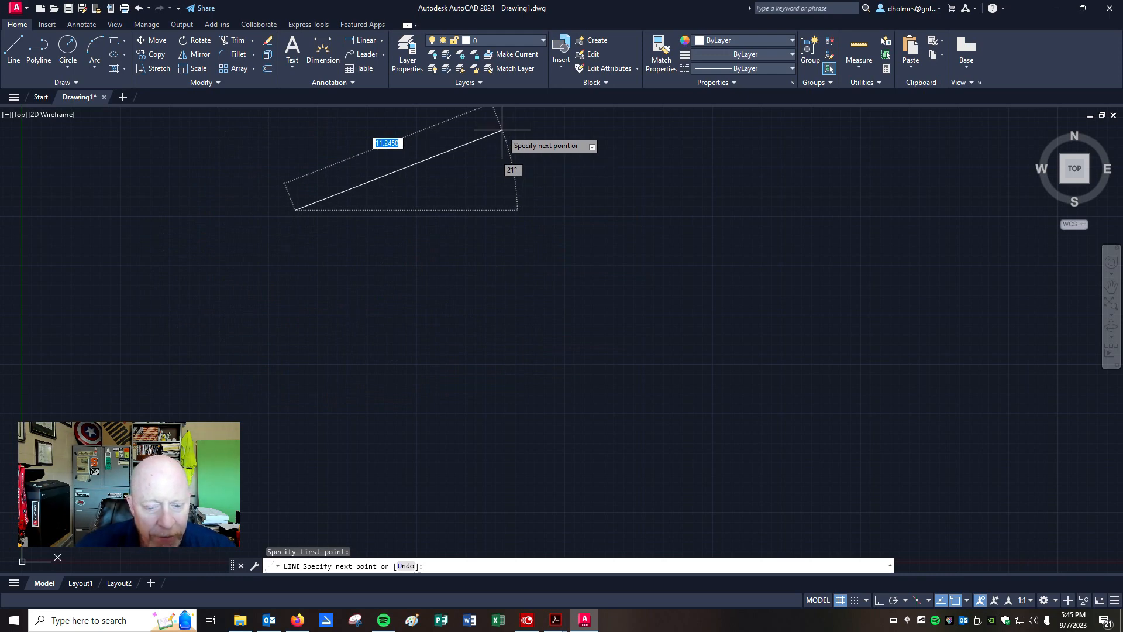
click(879, 602)
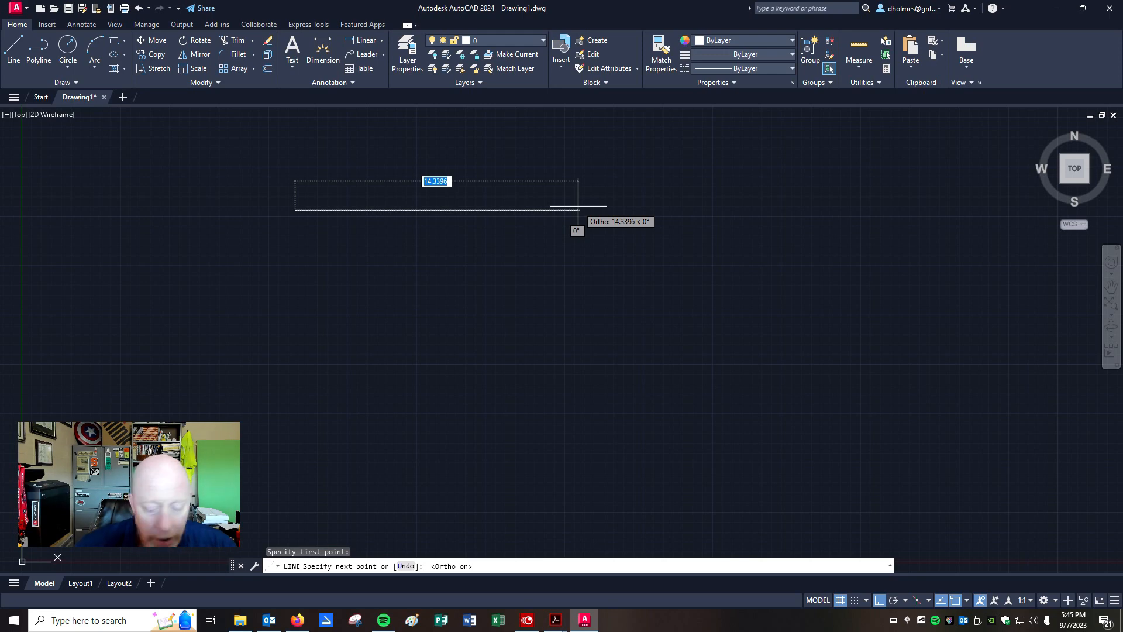
text(120)
key(Return)
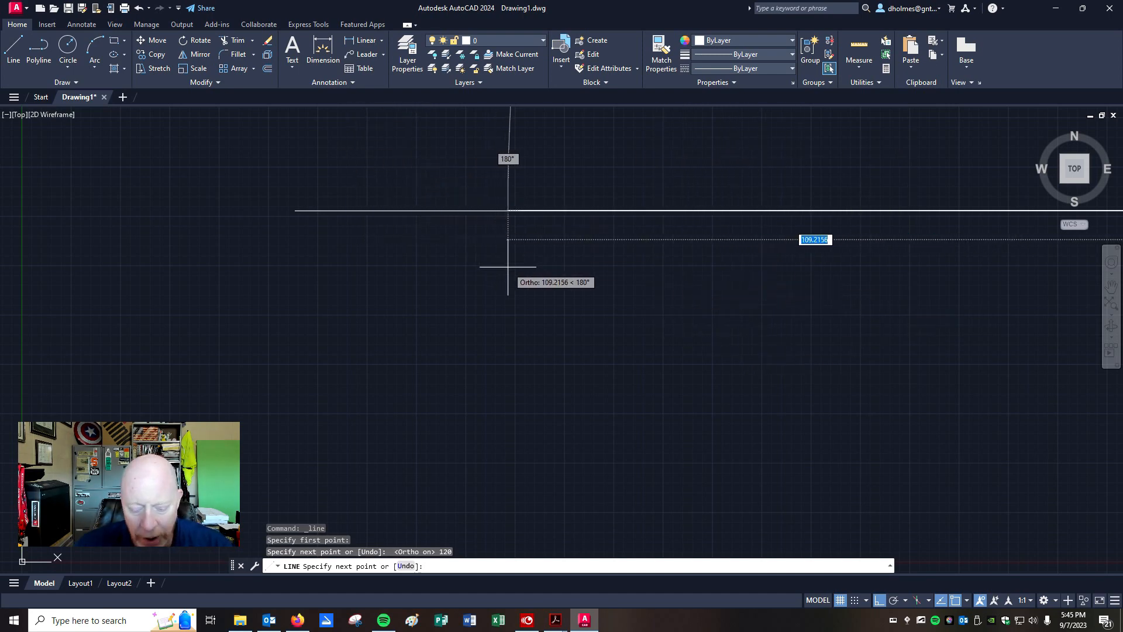
key(Return)
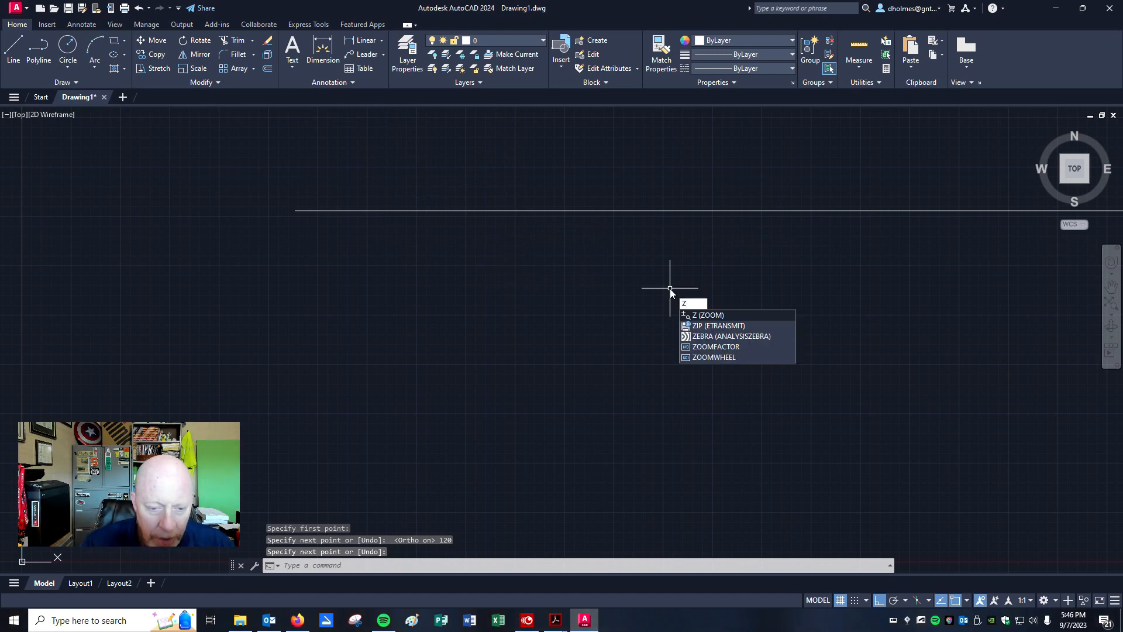
Step: Zoom to All and adjust the view to show the whole horizontal line with free space above it
key(Return)
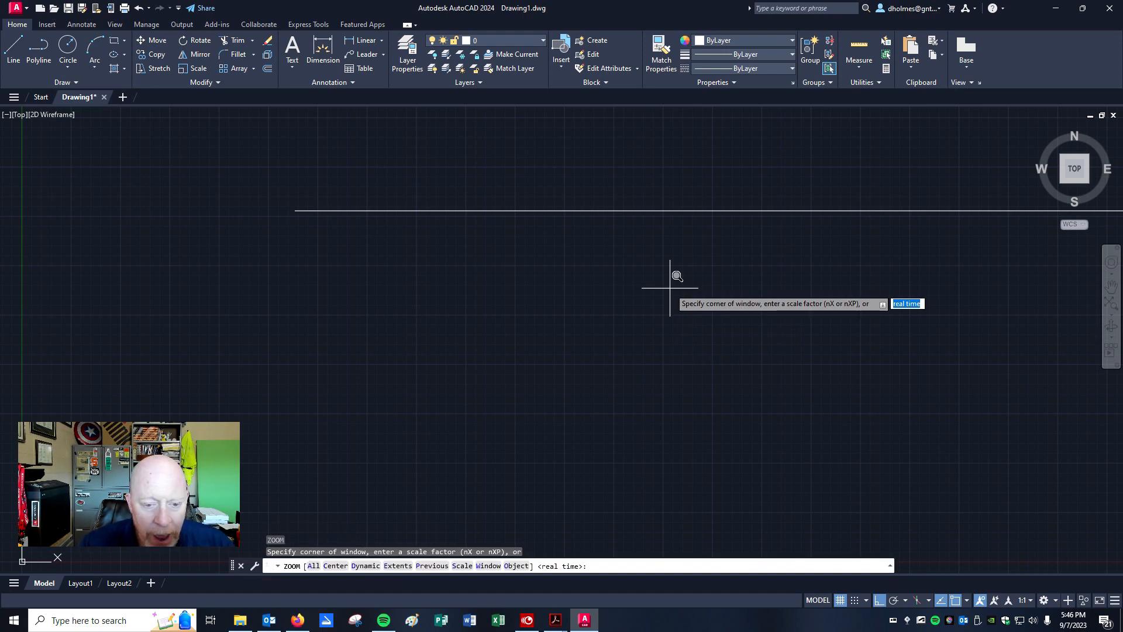
text(a)
key(Return)
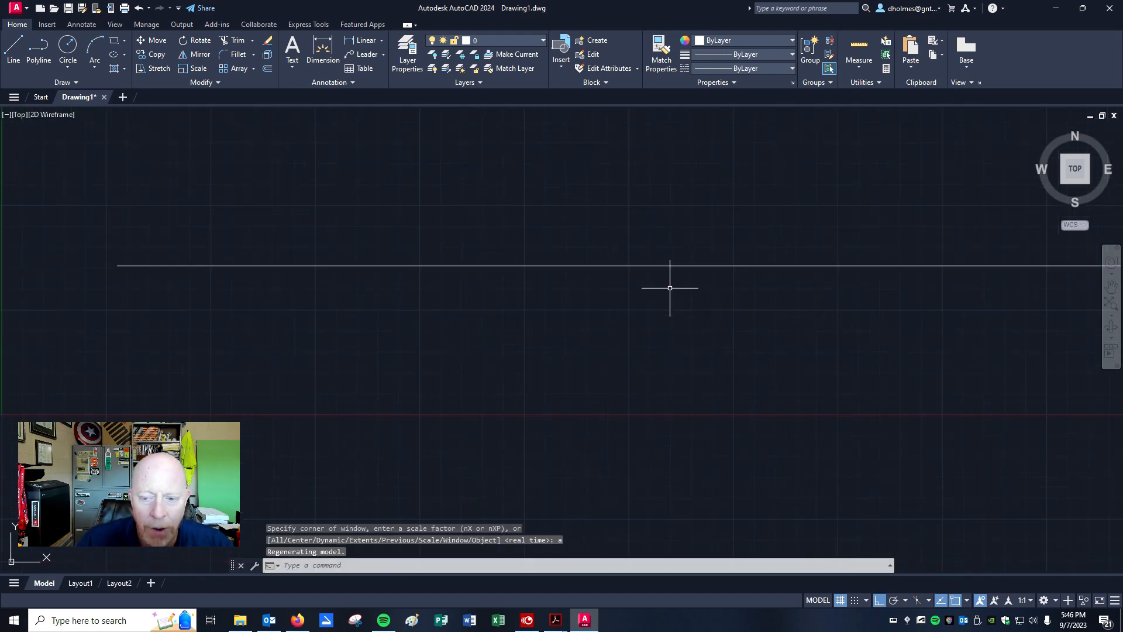
scroll(740, 301, down, 2)
scroll(740, 301, down, 1)
scroll(741, 302, up, 1)
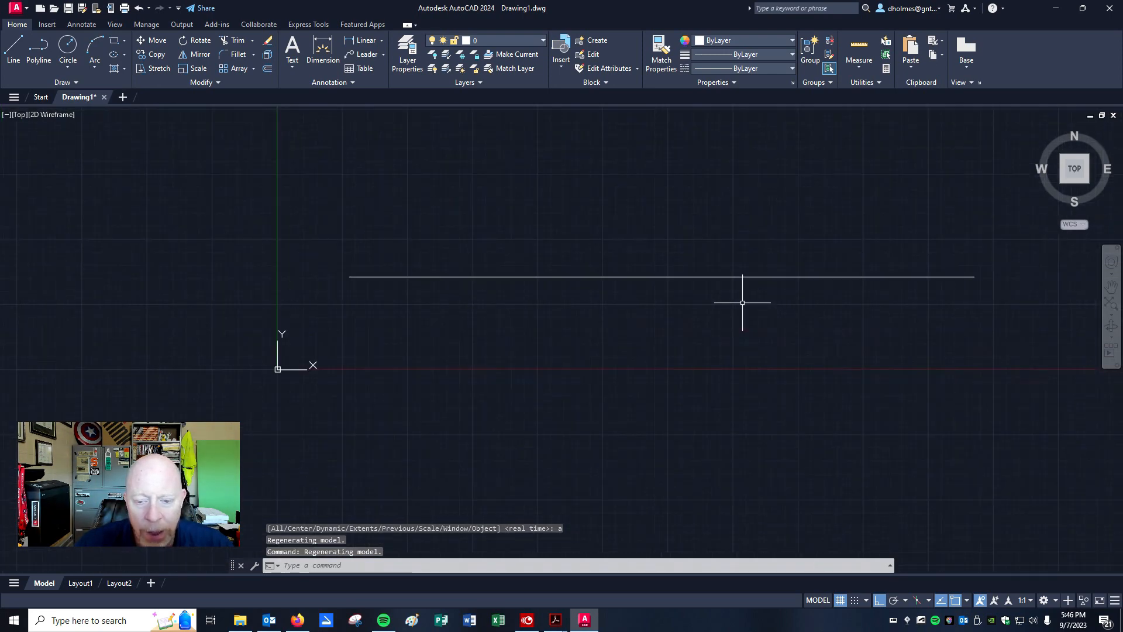
scroll(815, 238, down, 2)
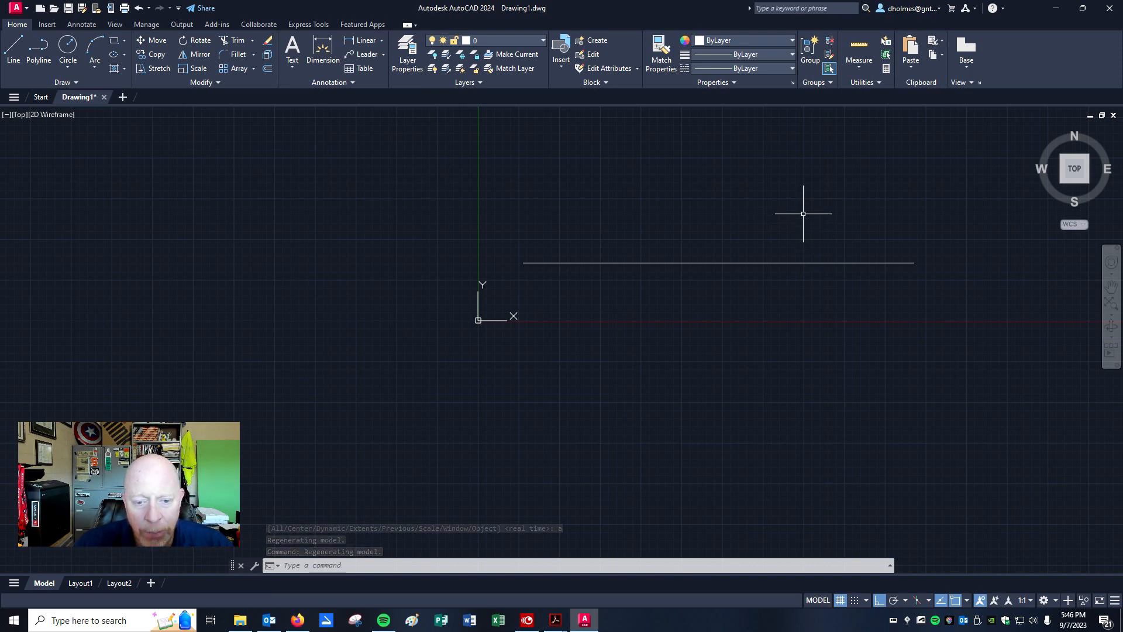
scroll(793, 231, up, 2)
mouse_move(769, 228)
middle_down()
mouse_move(524, 245)
mouse_move(656, 259)
middle_up()
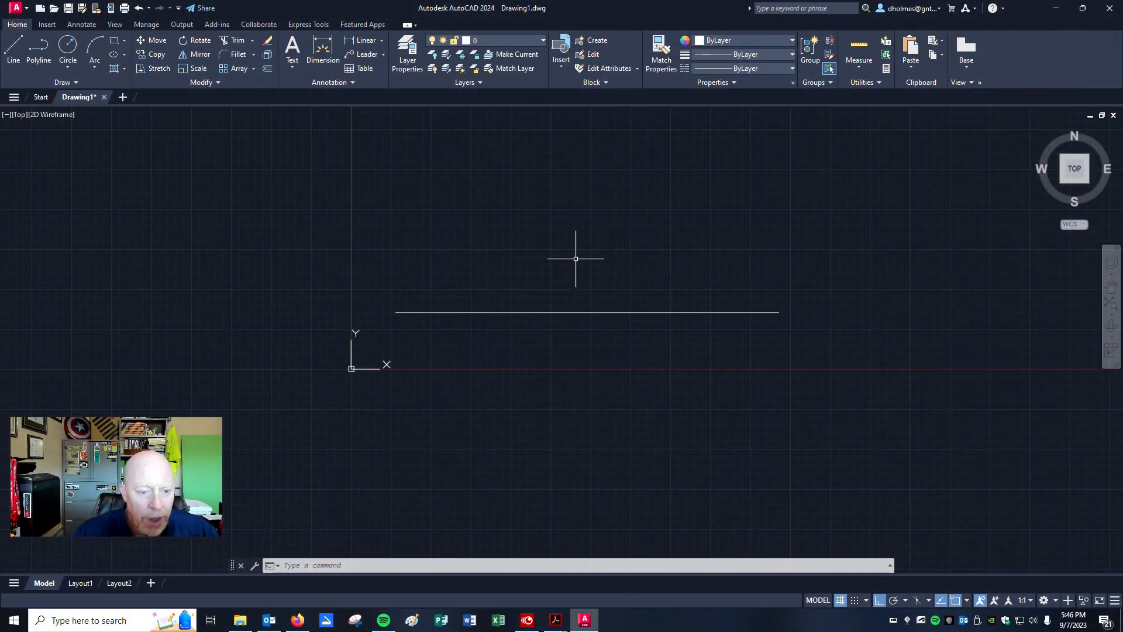
scroll(577, 251, up, 2)
scroll(571, 257, down, 1)
scroll(615, 259, up, 1)
scroll(615, 259, down, 1)
scroll(621, 260, up, 1)
mouse_move(624, 261)
middle_down()
mouse_move(381, 243)
mouse_move(694, 261)
mouse_move(556, 333)
mouse_move(602, 343)
mouse_move(603, 410)
middle_up()
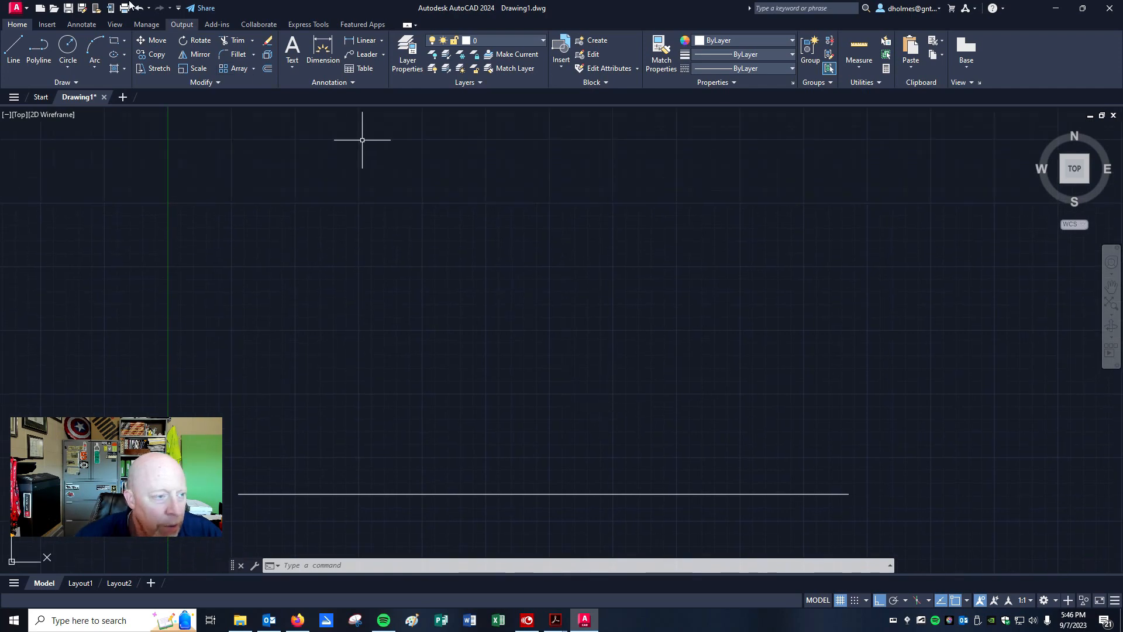
Step: Complete the rectangle with lines going 60 up from the base line's left end, 120 right, and down to its right end
click(14, 46)
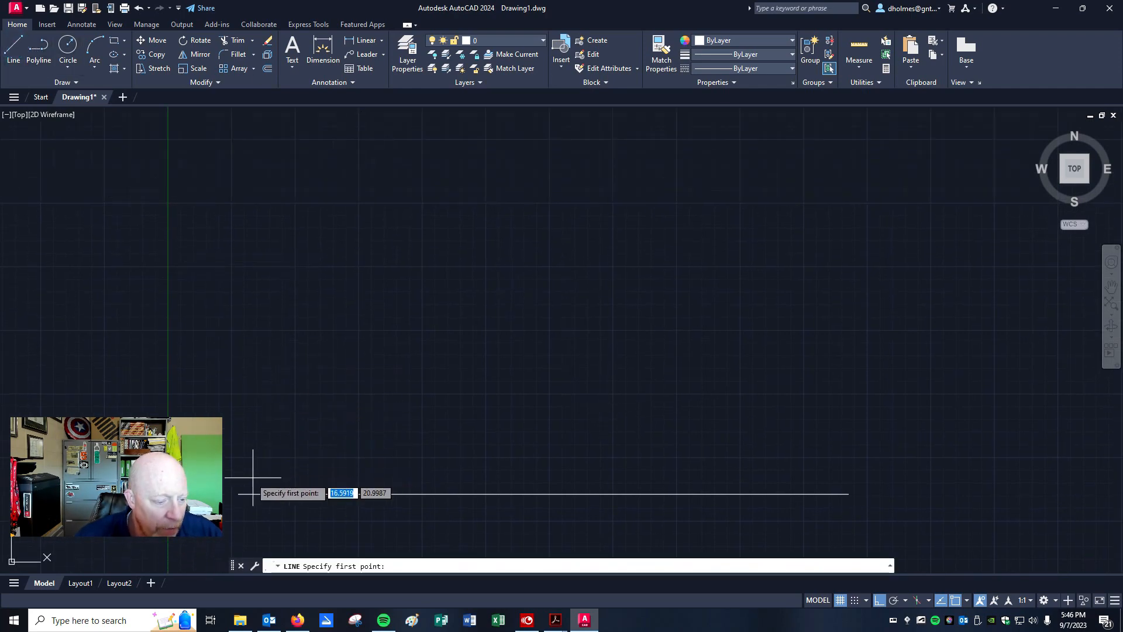
click(238, 494)
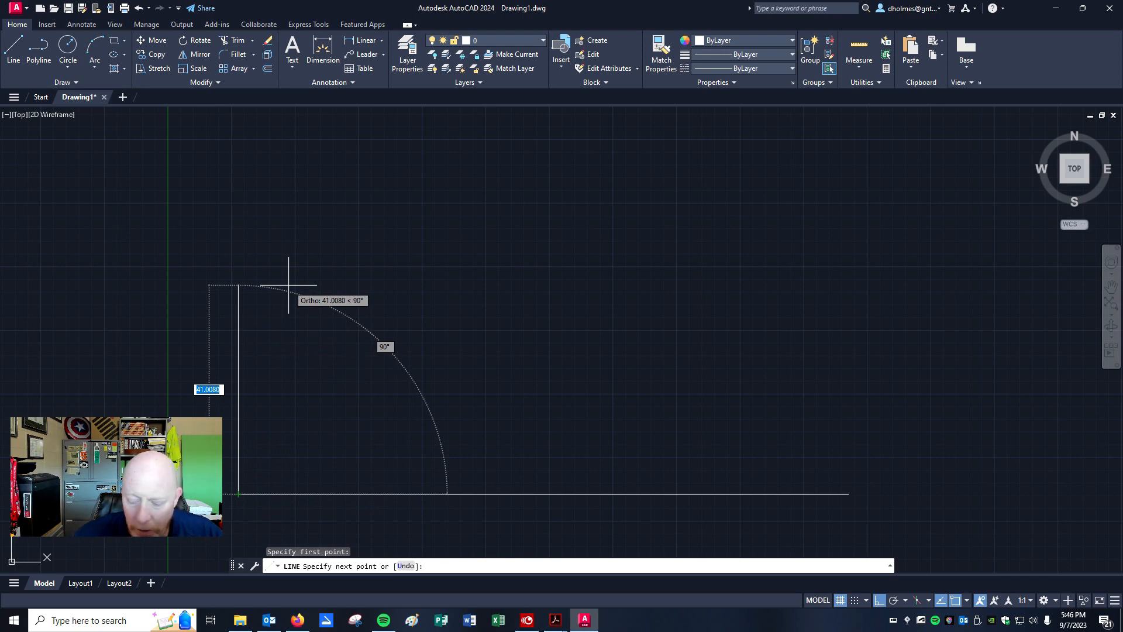
text(60)
key(Return)
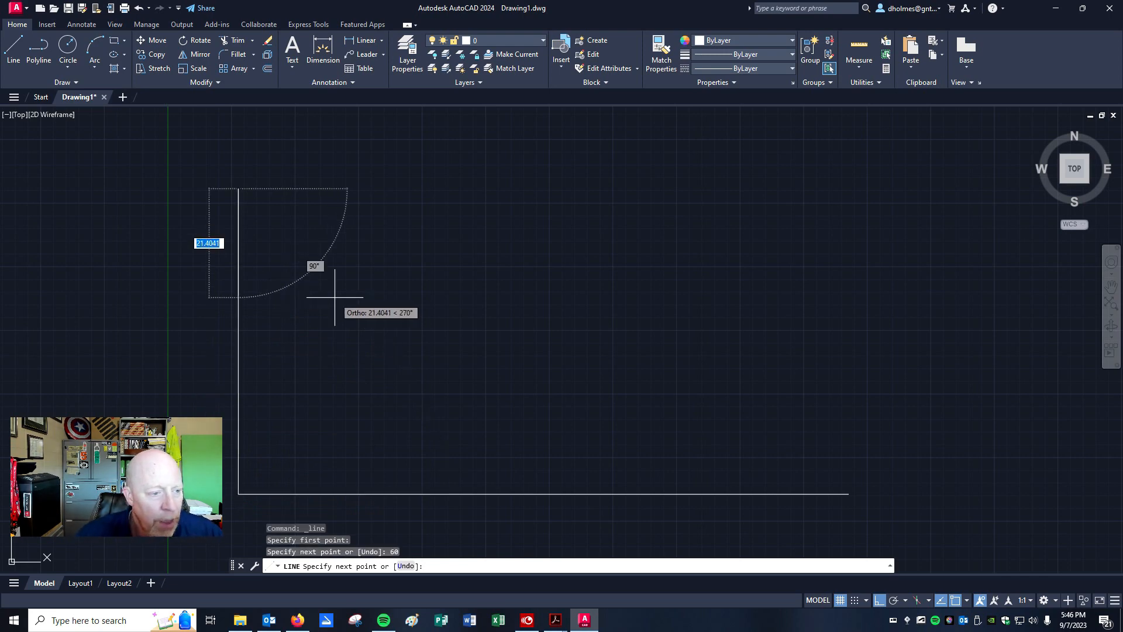
text(12)
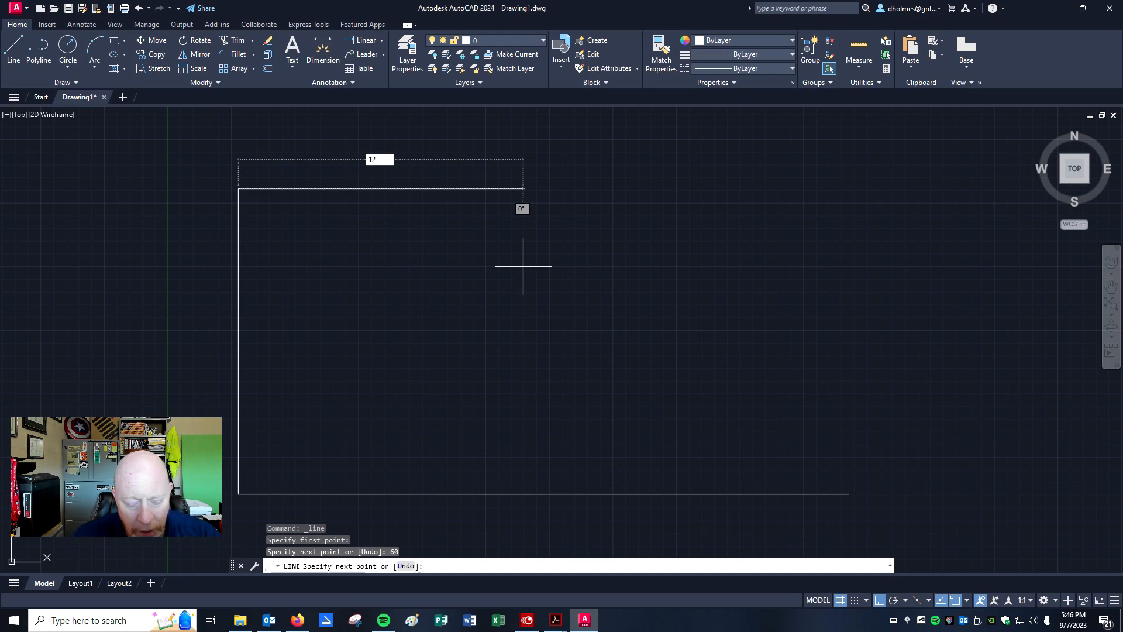
key(Return)
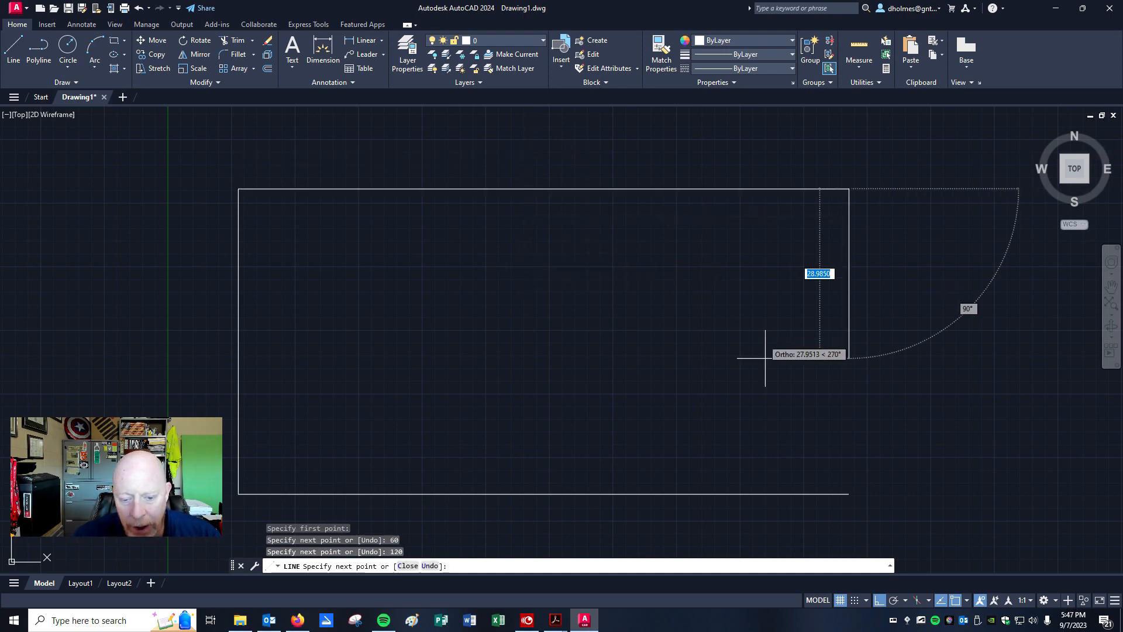
click(844, 491)
key(Return)
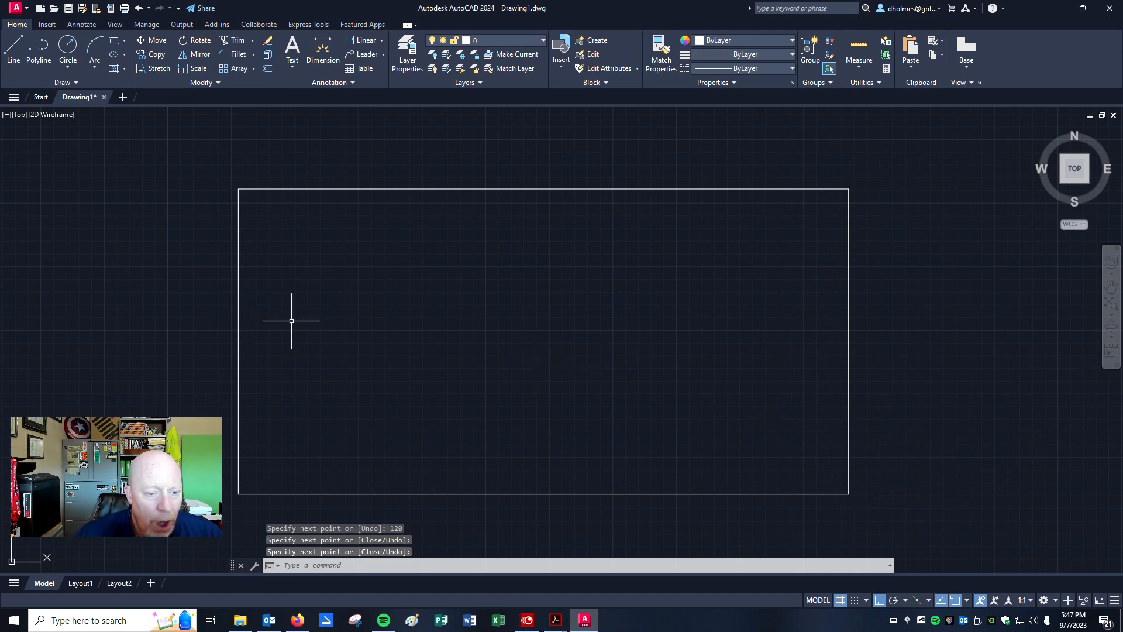
Step: Check the holes and arcs of Exercise 3.2M Bracket in the Acrobat Reader PDF, and return to AutoCAD
key(alt+Tab)
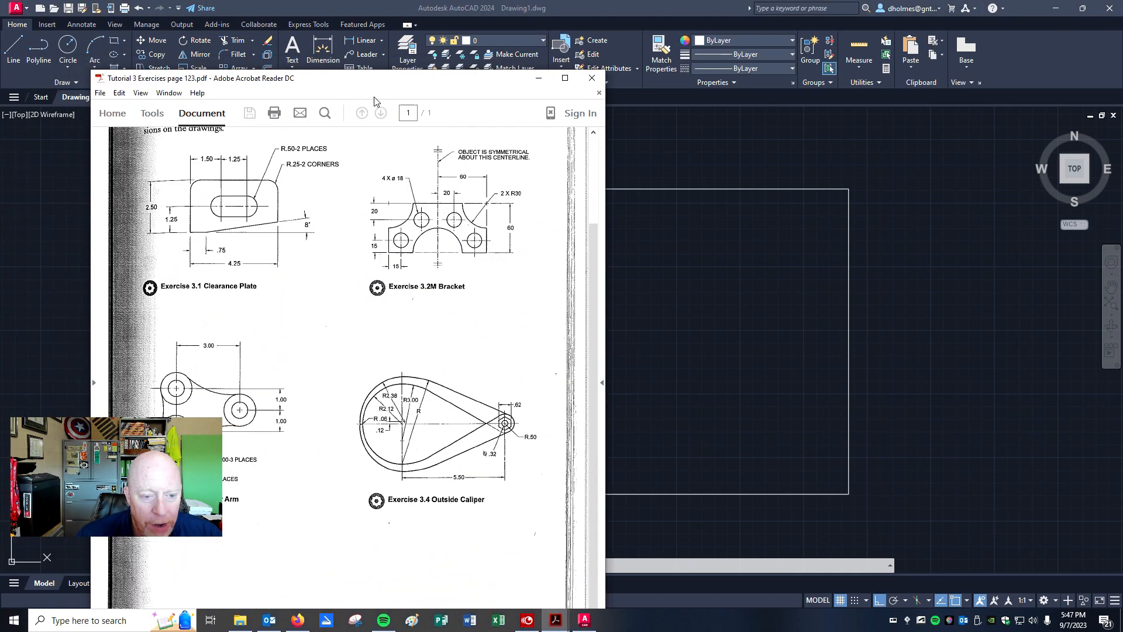
drag(374, 100, 489, 179)
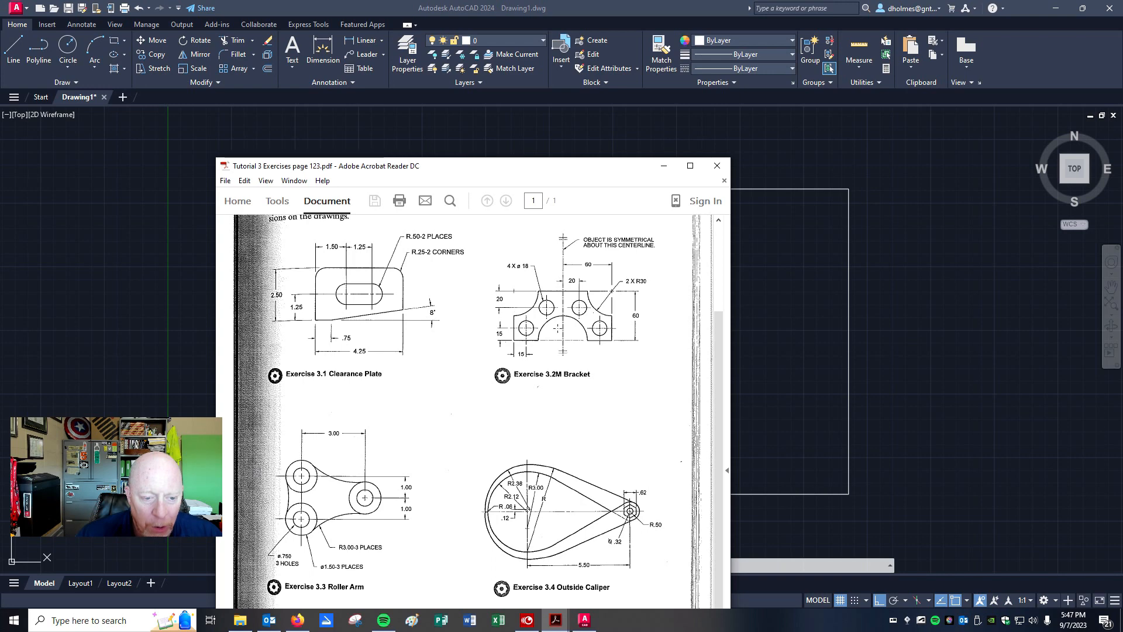
drag(553, 172, 0, 122)
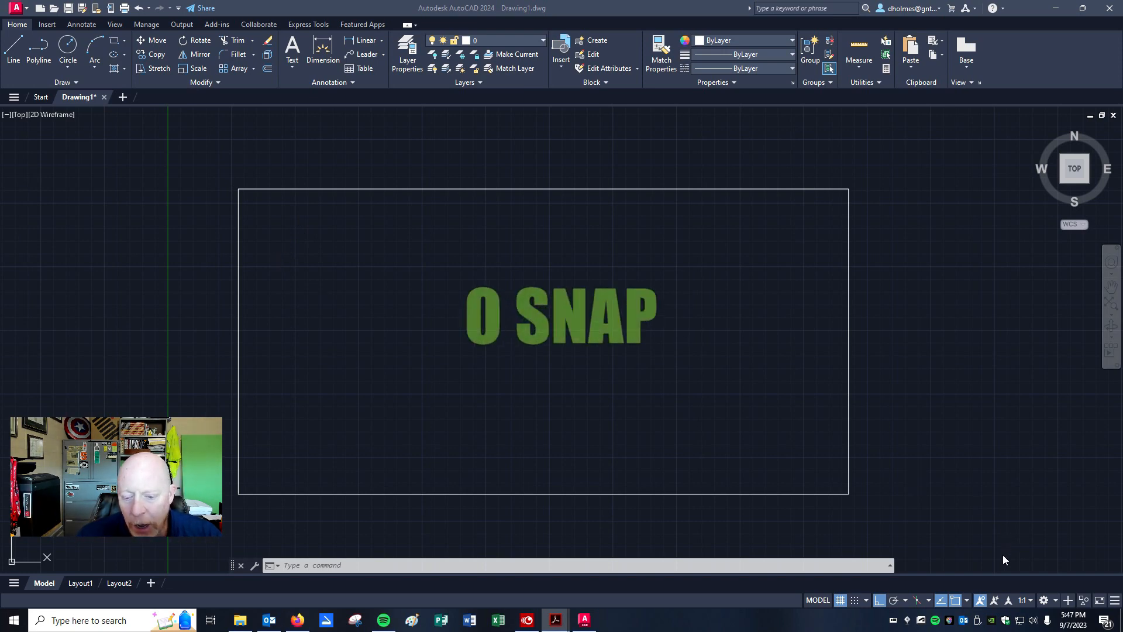
Step: Enable the Quadrant and Tangent object snaps
click(968, 600)
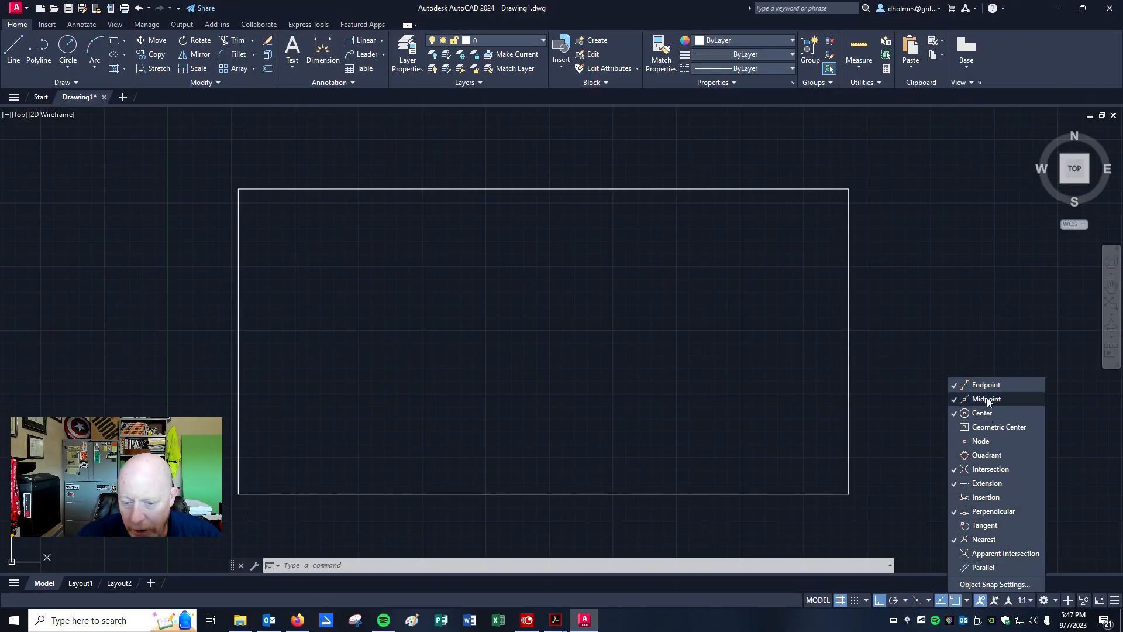
click(987, 455)
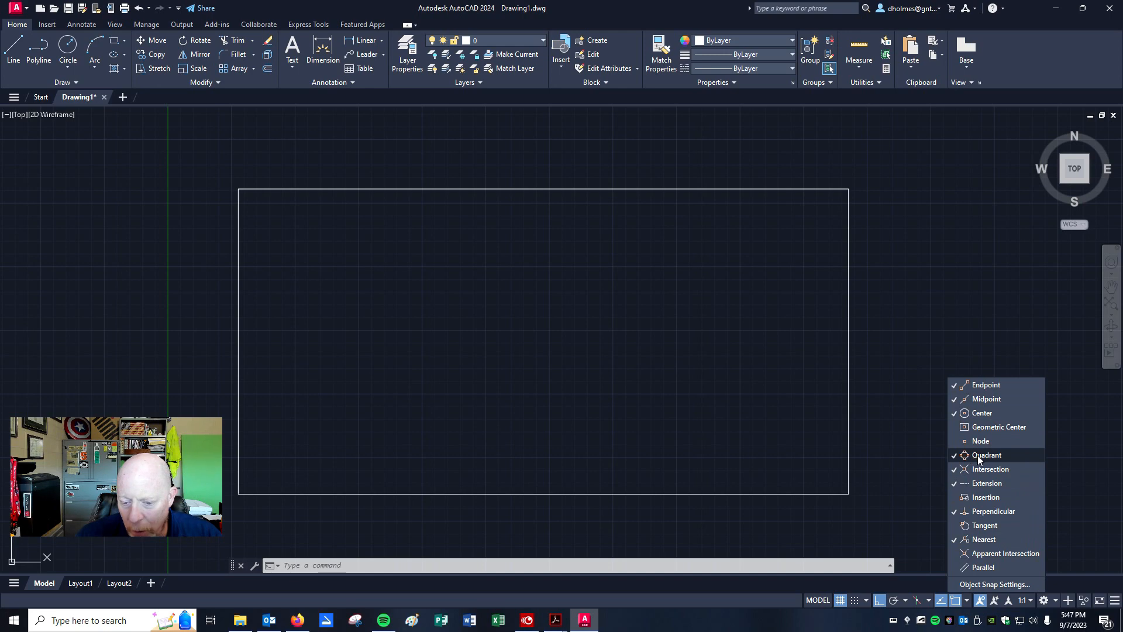
click(980, 526)
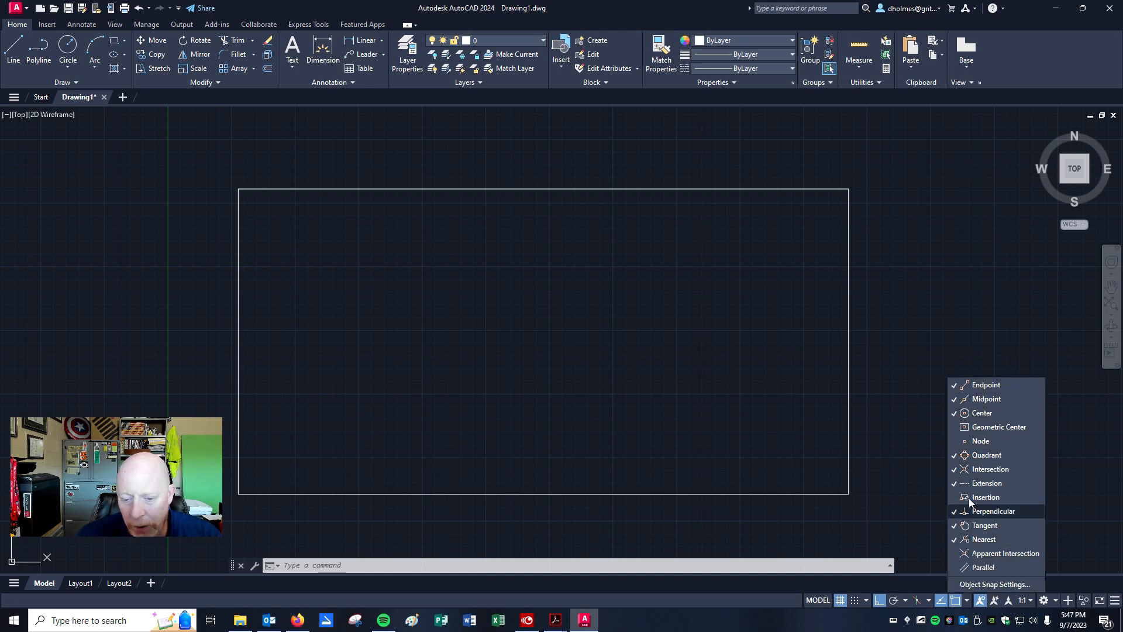
click(879, 357)
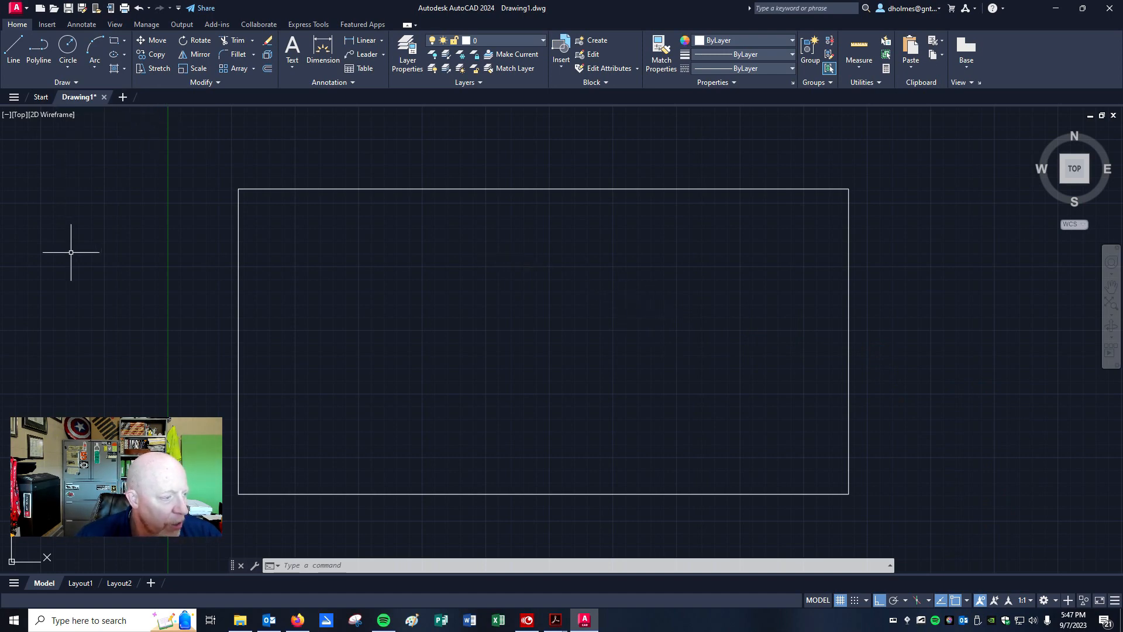
Step: Check the arc radii of Exercise 3.2M Bracket in the Acrobat Reader PDF, and return to AutoCAD
drag(2, 245, 559, 184)
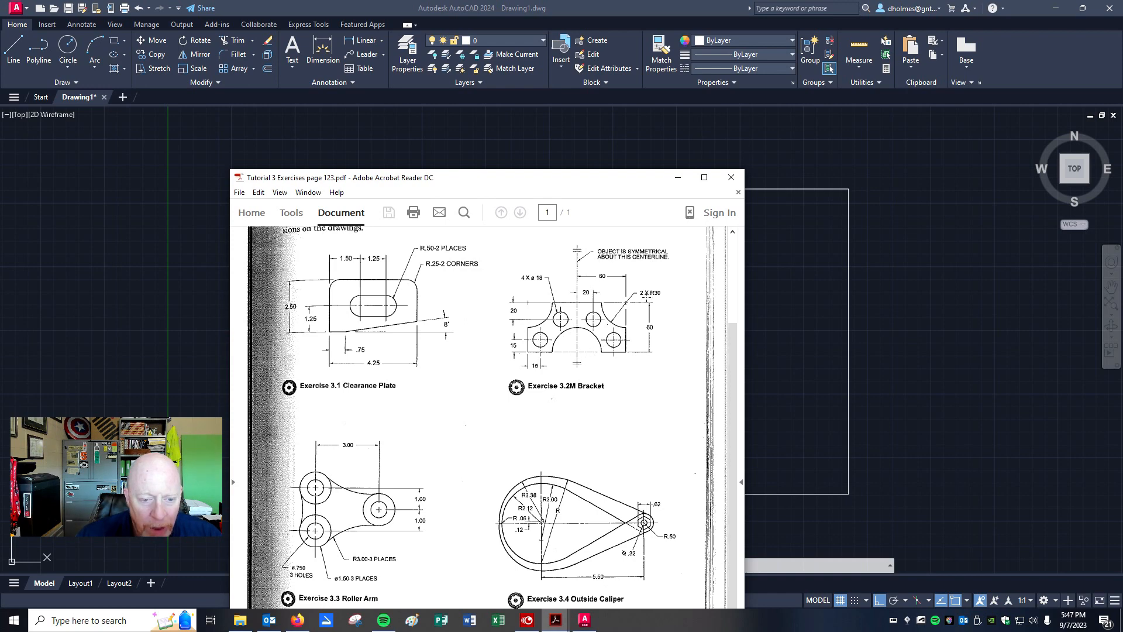
mouse_move(641, 184)
mouse_down()
mouse_move(3, 182)
mouse_move(0, 151)
mouse_up()
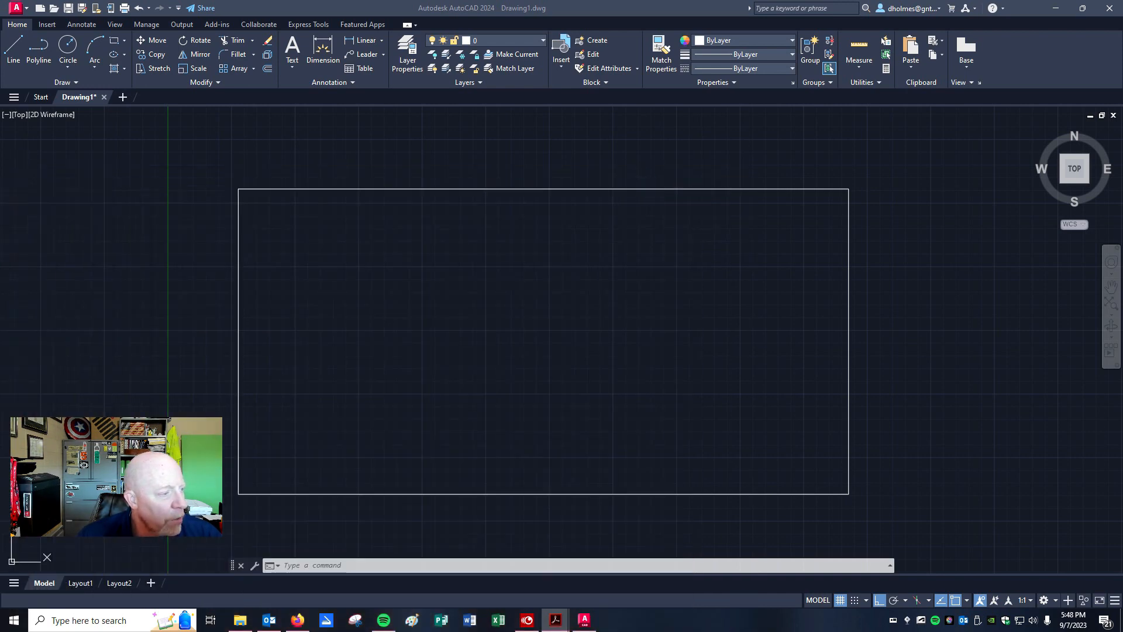
click(69, 69)
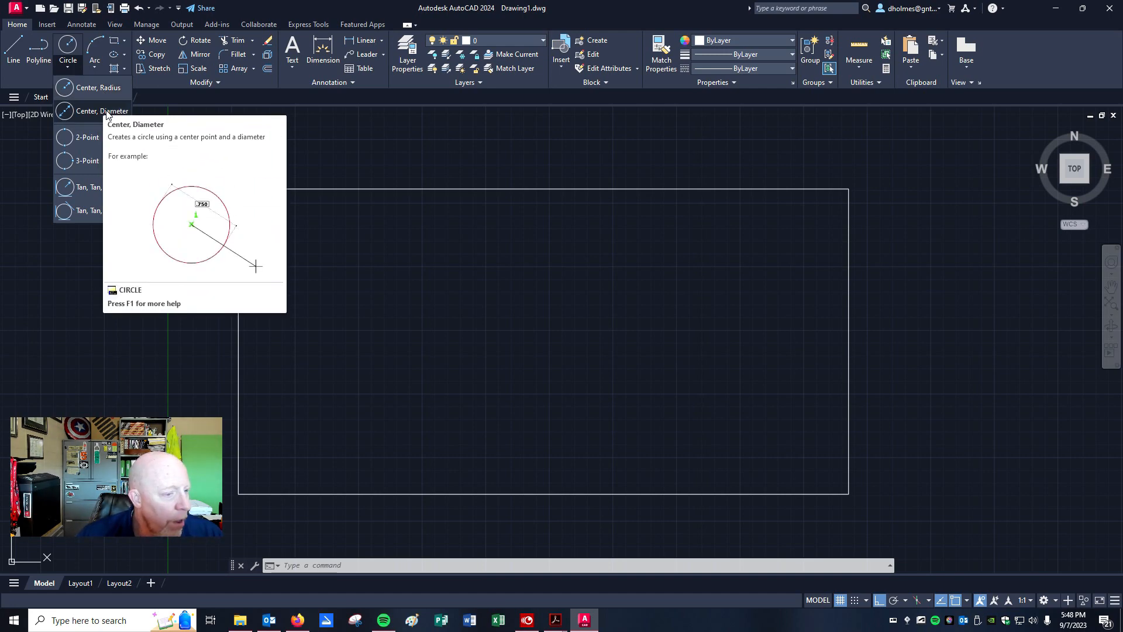
drag(0, 47, 433, 110)
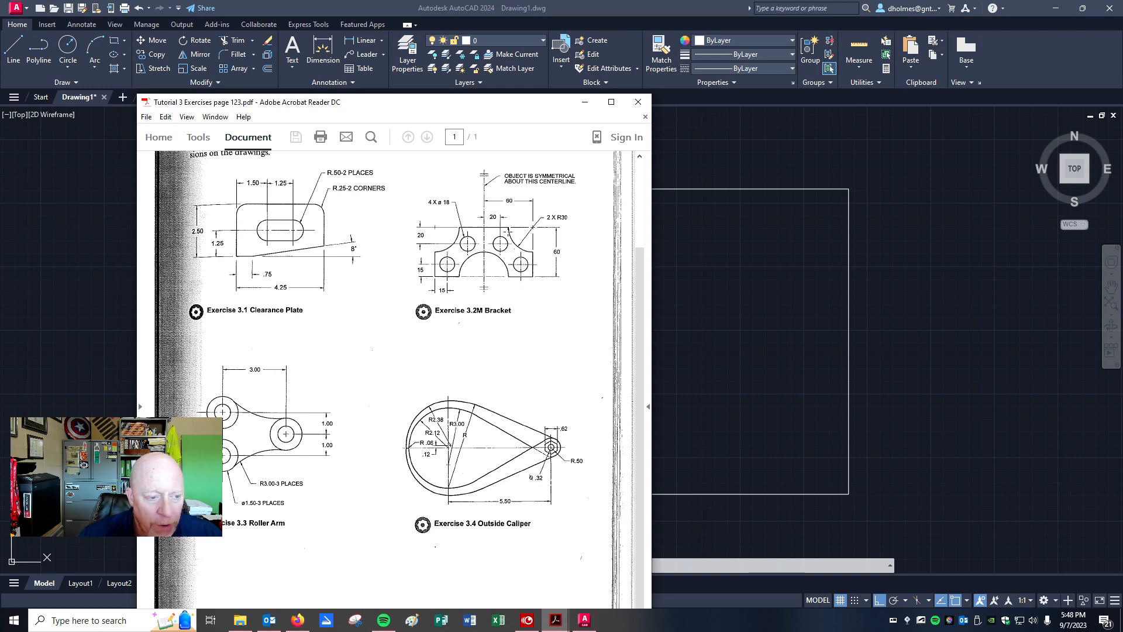
drag(514, 105, 1, 125)
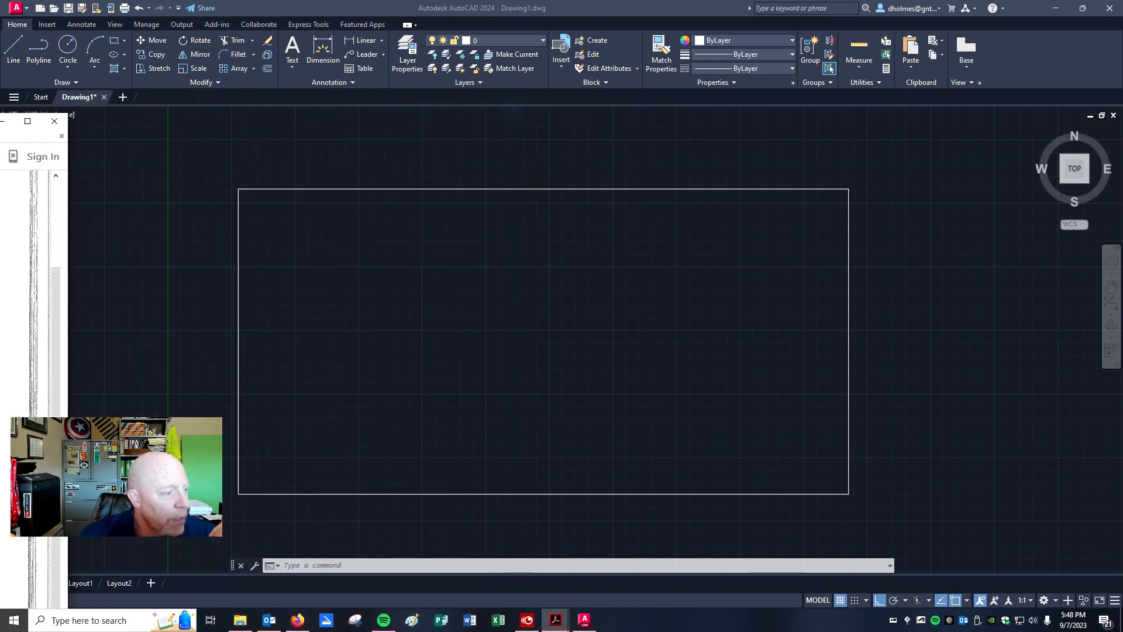
Step: Try to draw a circle of radius 30 centred on the rectangle's upper-left corner
click(65, 64)
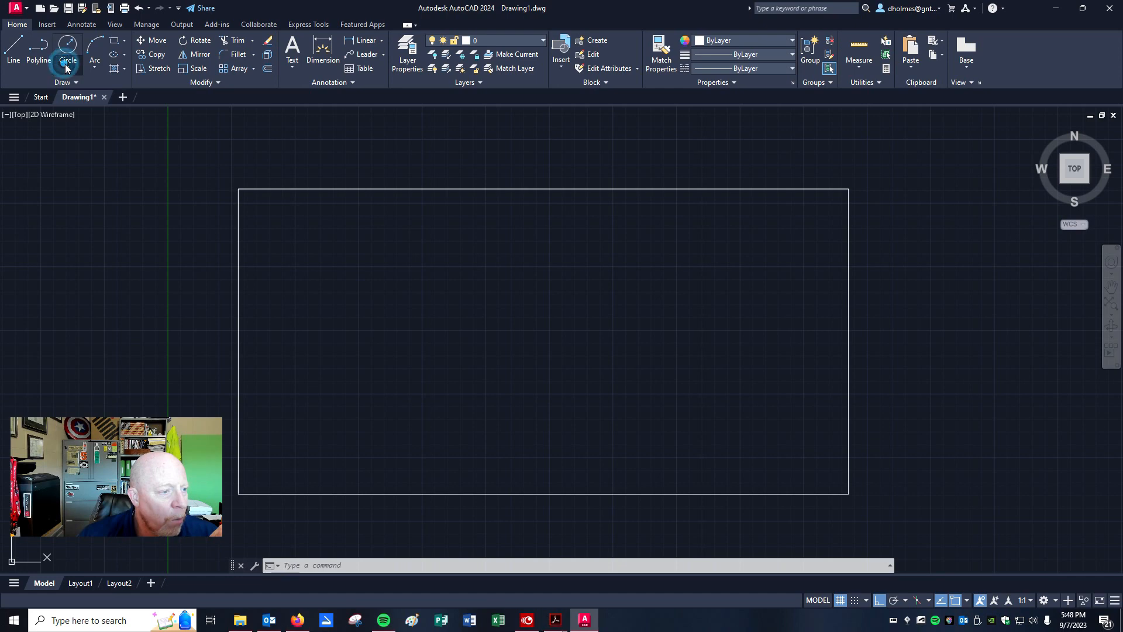
click(67, 68)
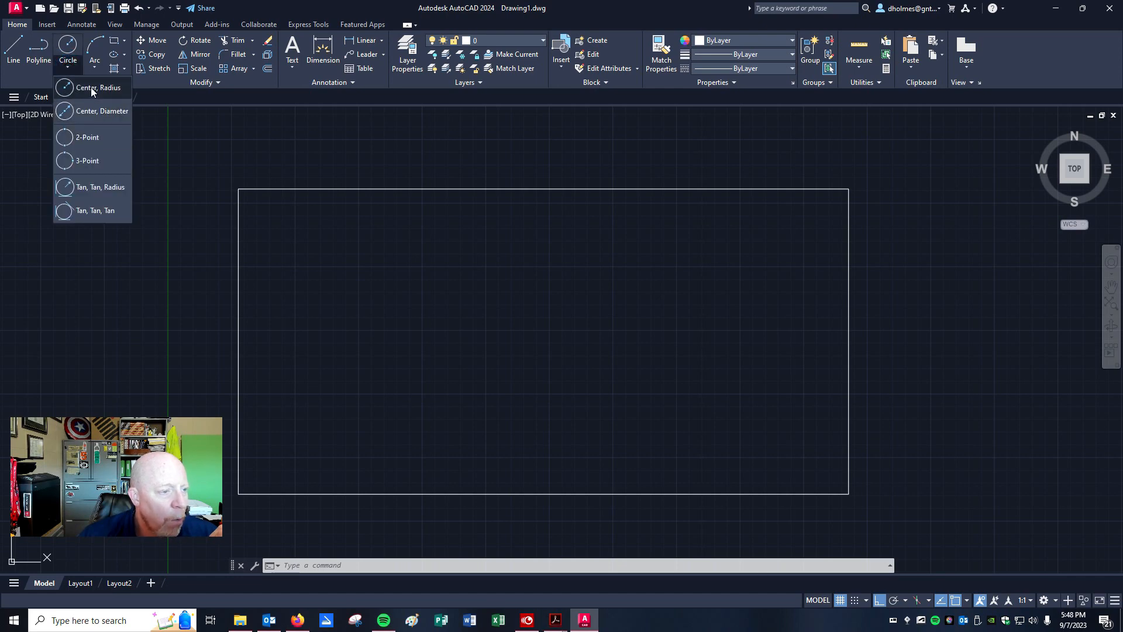
click(94, 88)
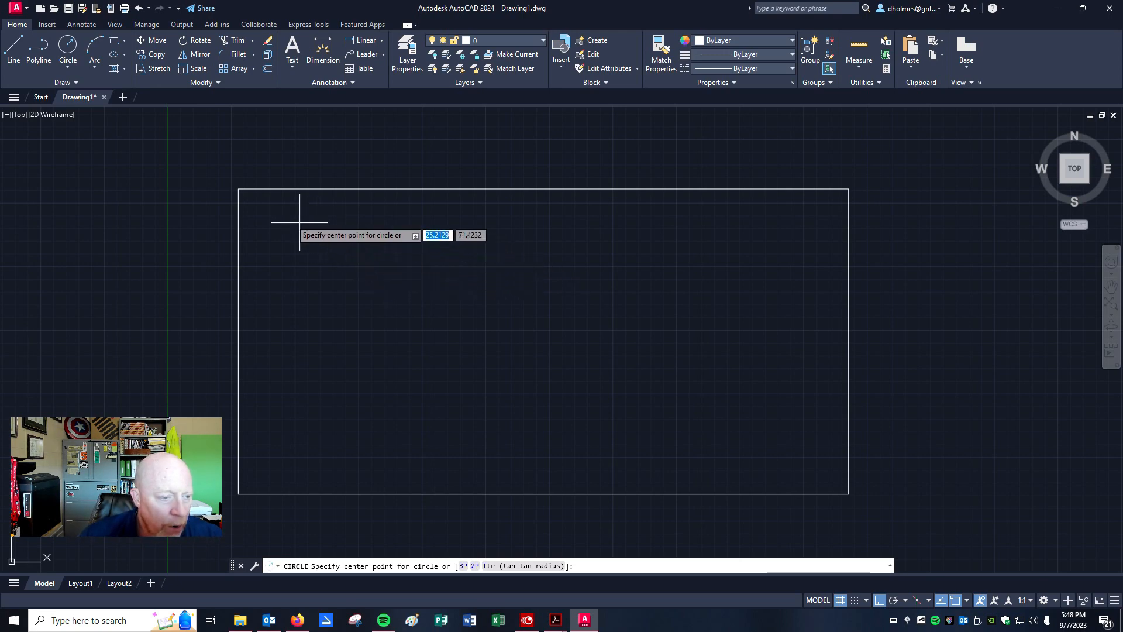
click(238, 189)
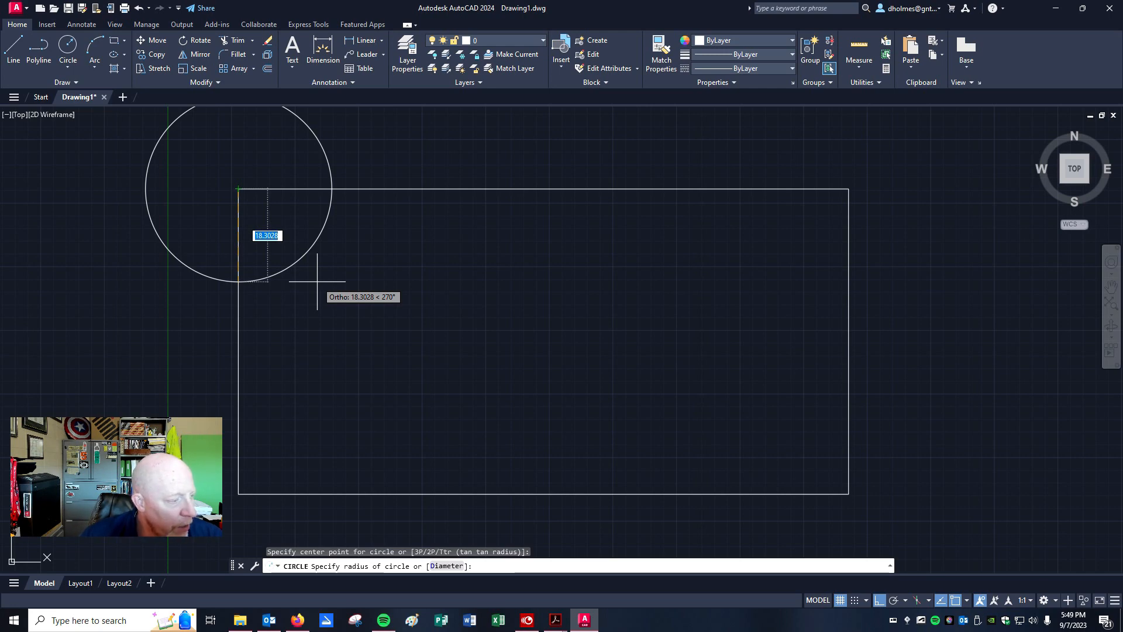
text(30)
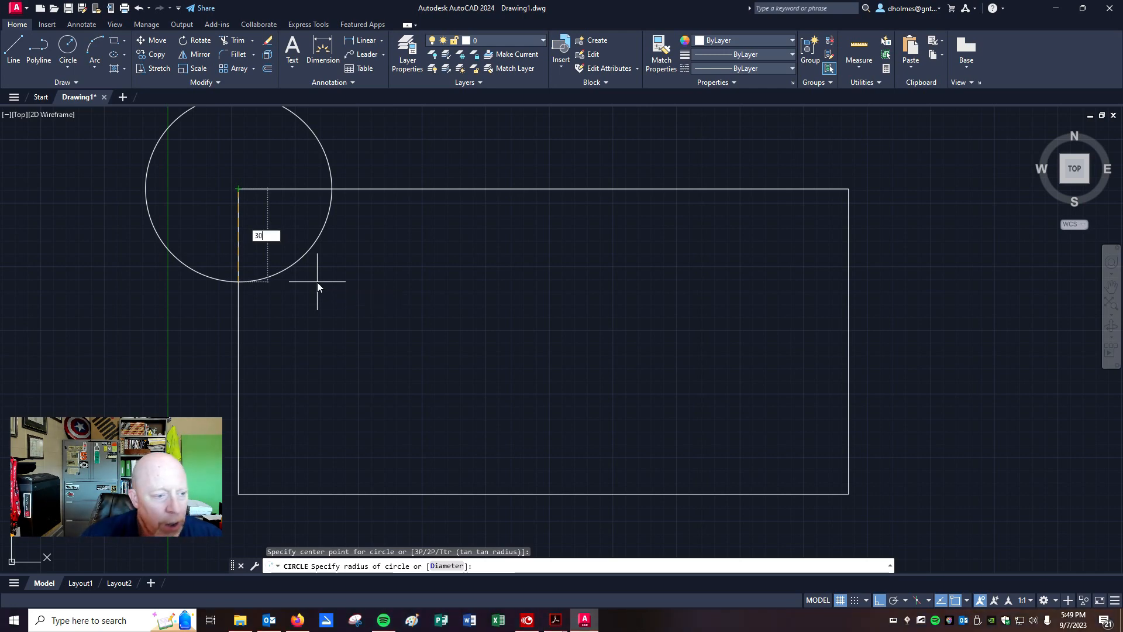
key(Return)
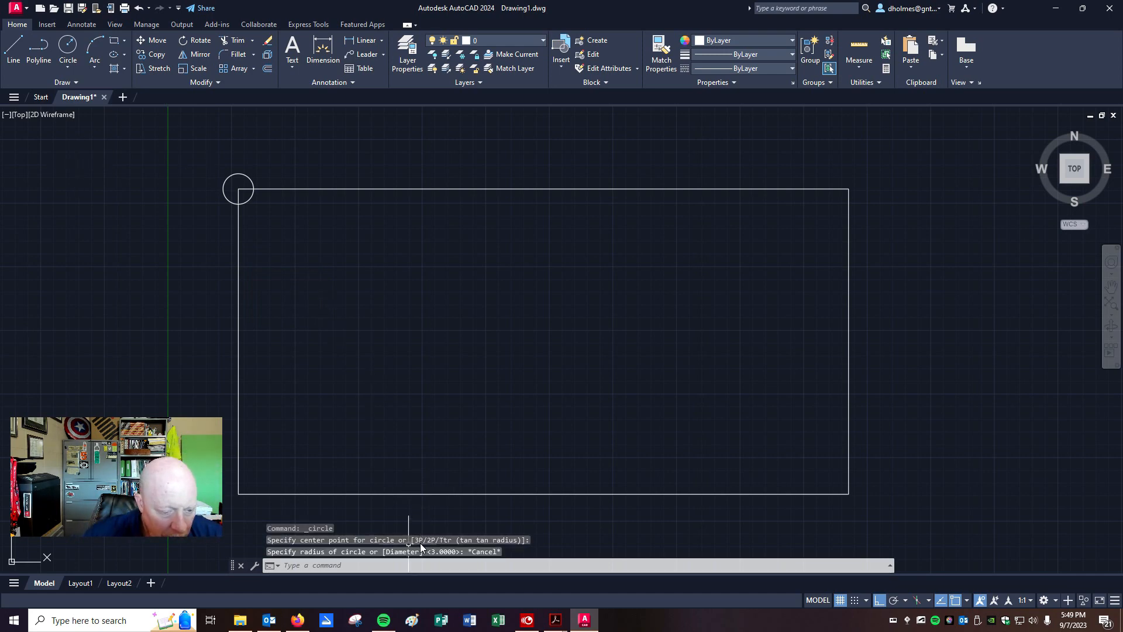
Step: Review the command history for the radius entered for the circle, then reduce the history to two lines
click(523, 560)
drag(523, 561, 545, 347)
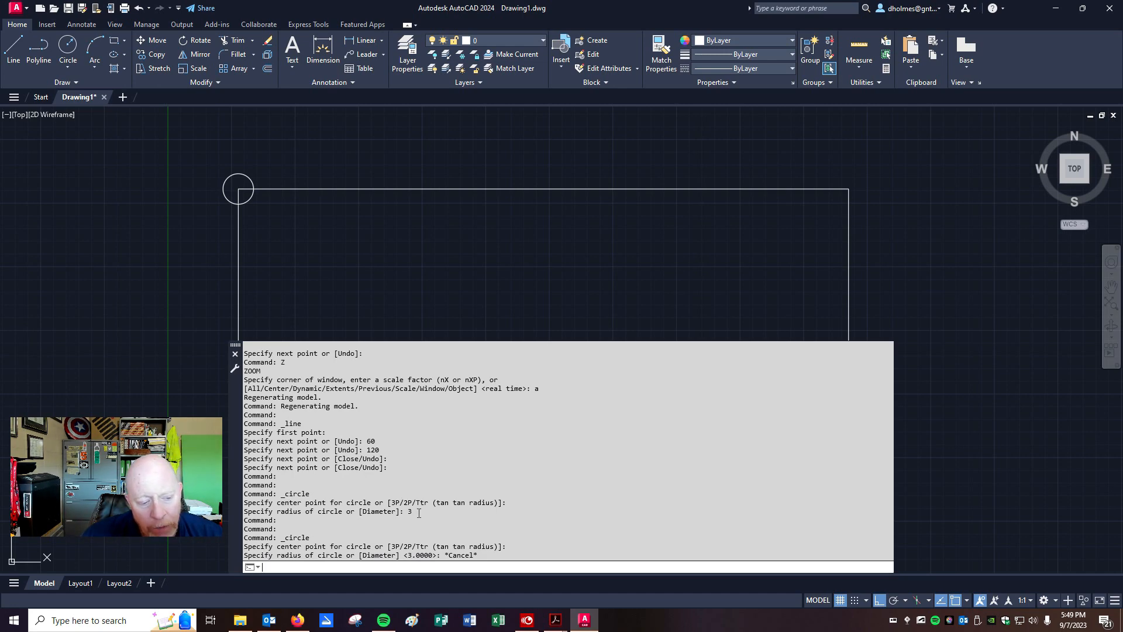
drag(507, 342, 507, 537)
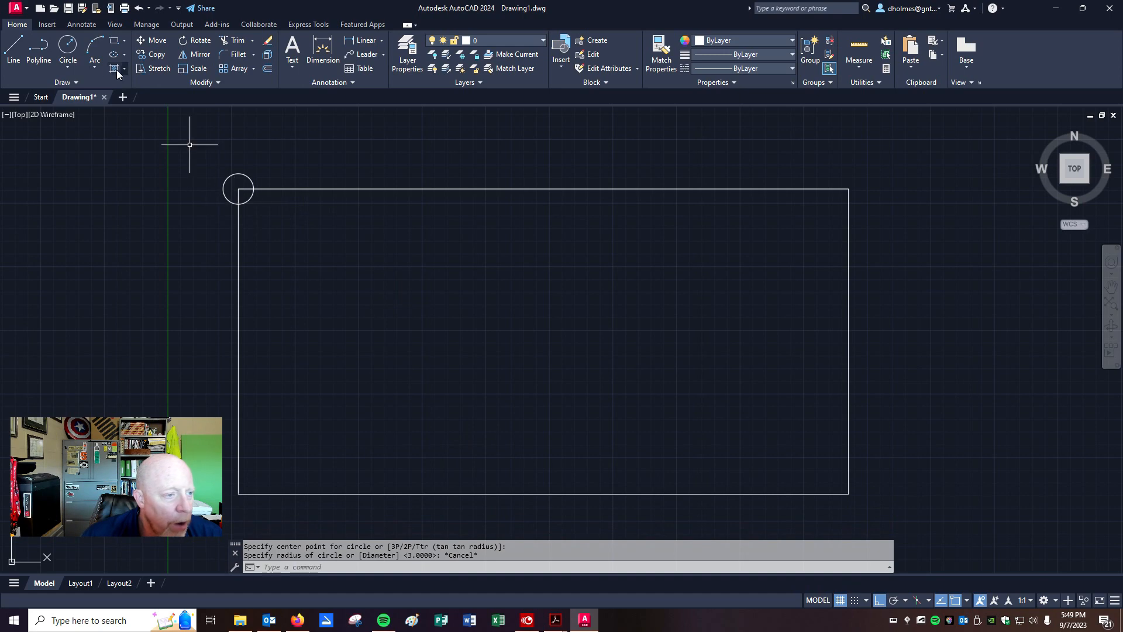
Step: Erase the undersized circle at the rectangle's upper-left corner
click(268, 44)
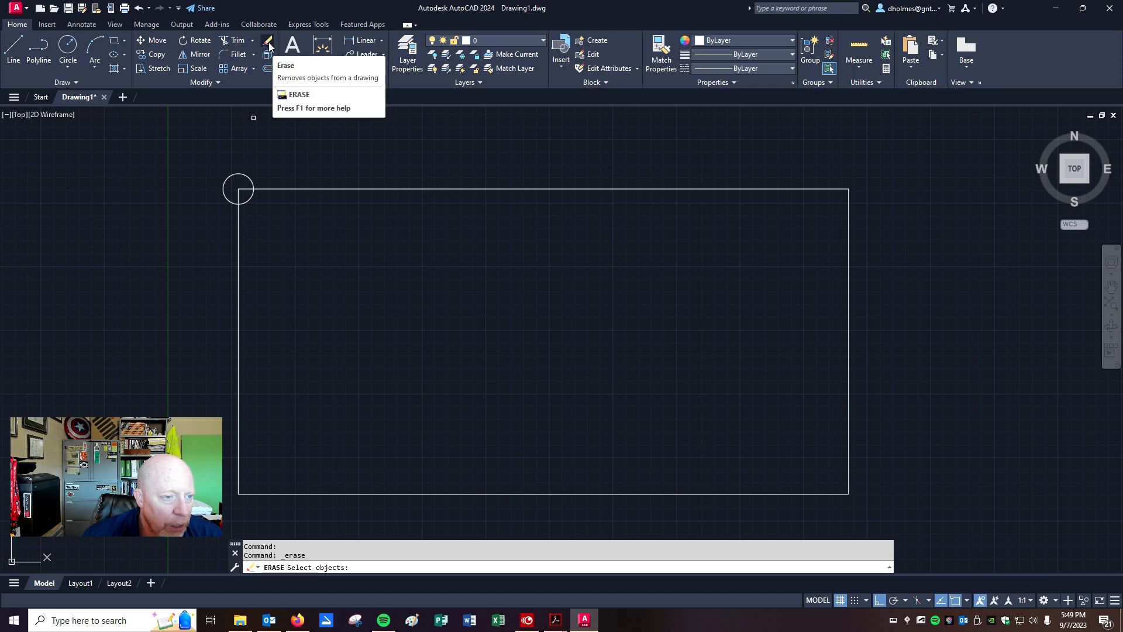
click(238, 176)
click(283, 157)
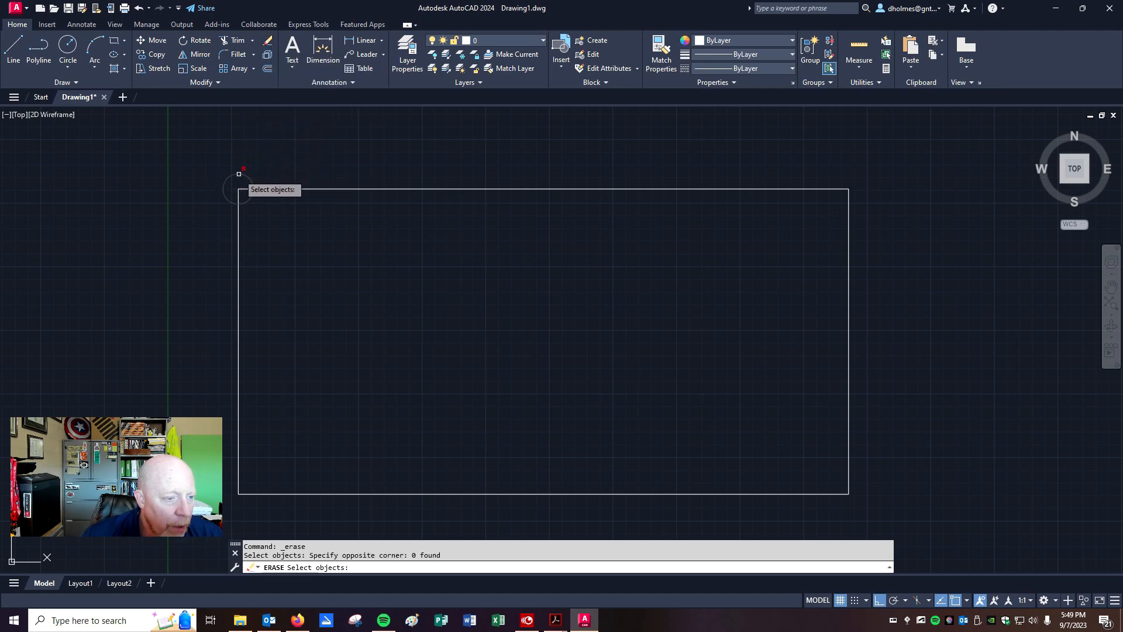
click(237, 173)
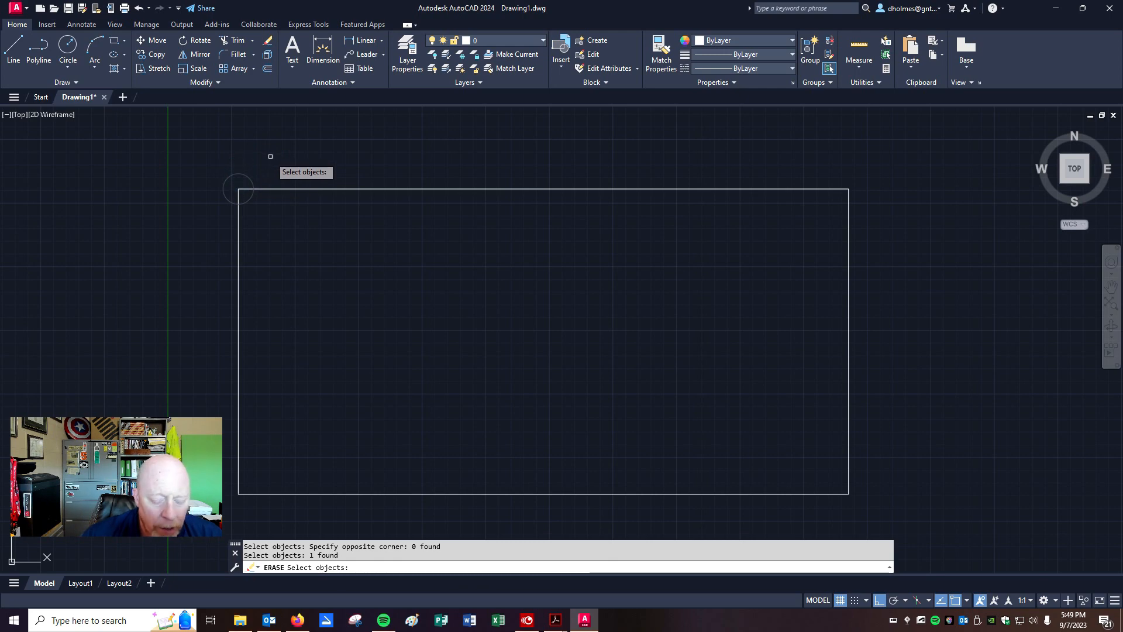
key(Return)
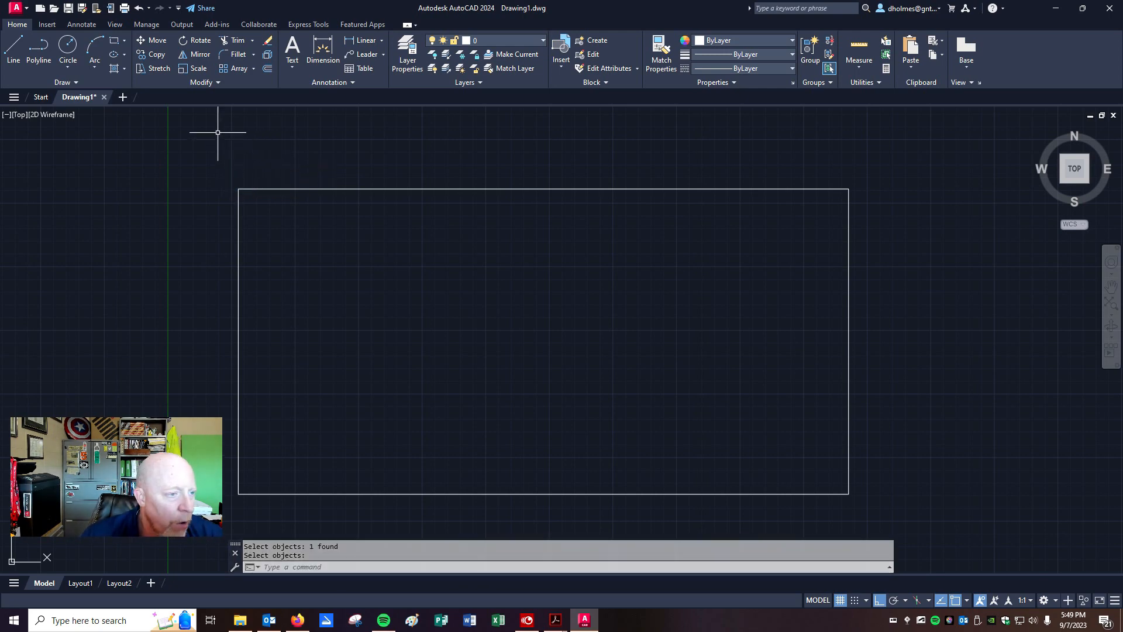
Step: Draw a circle of radius 30 centred on the rectangle's upper-left corner
click(64, 45)
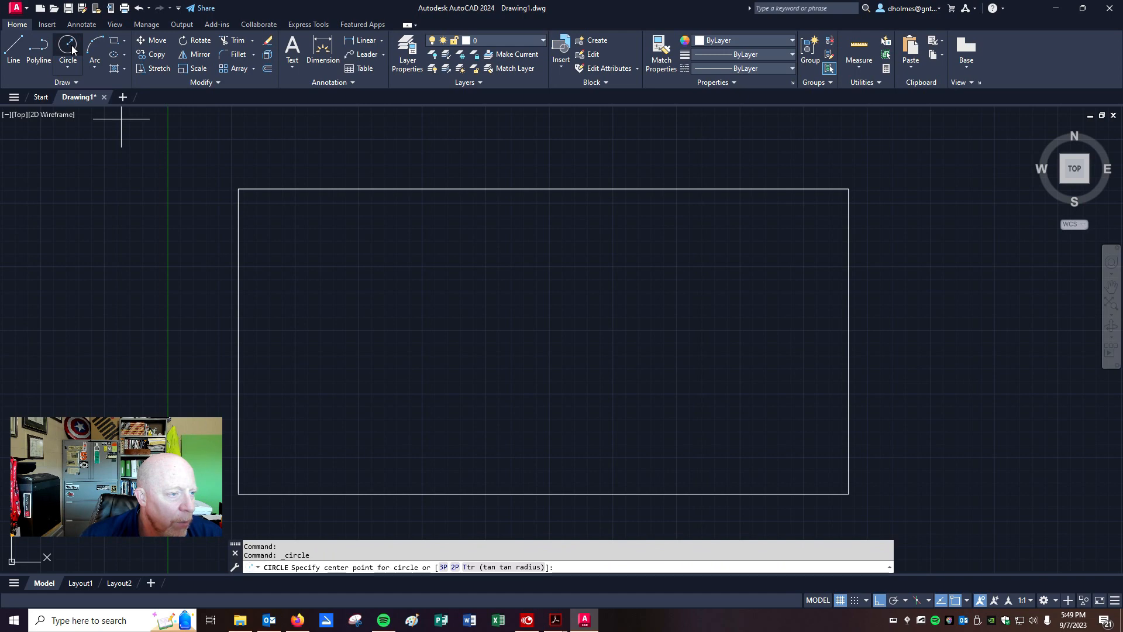
click(238, 189)
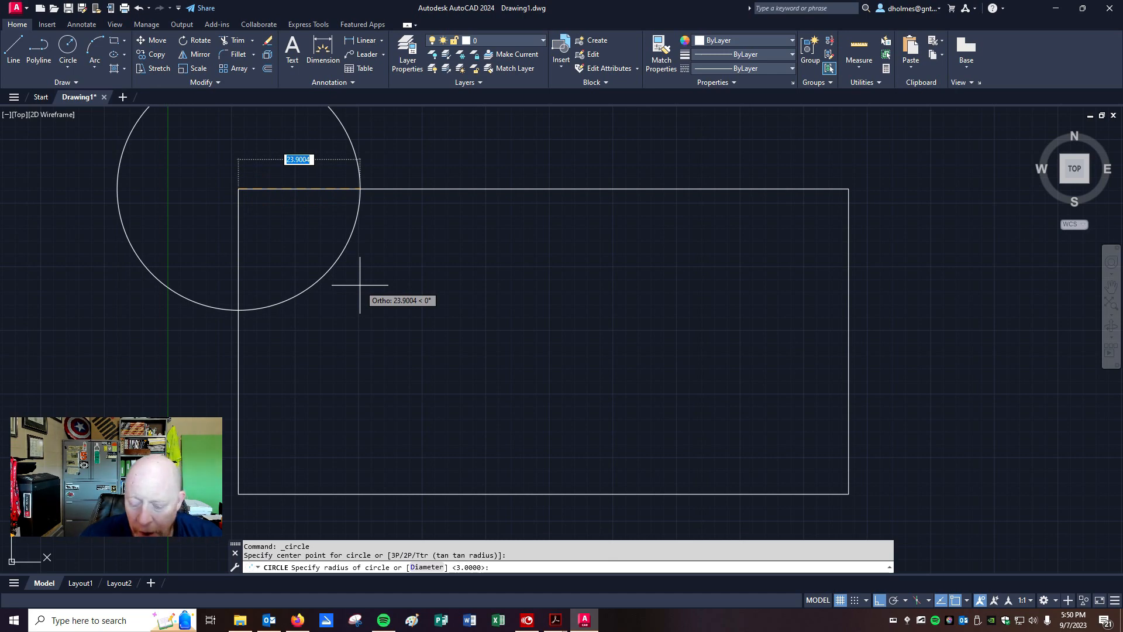
text(30)
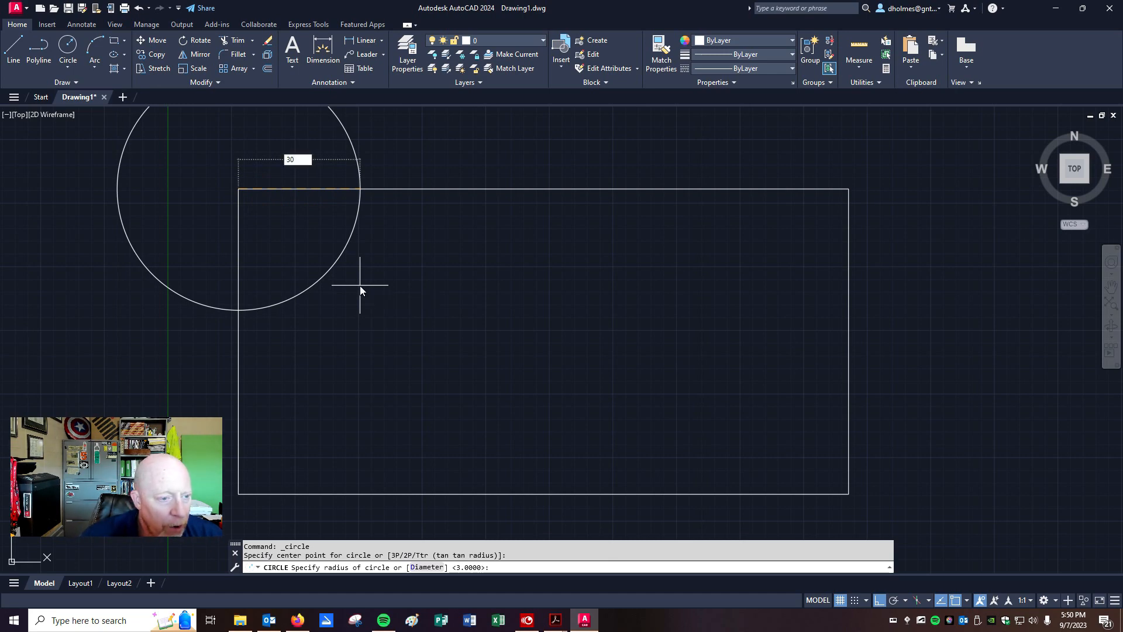
key(Return)
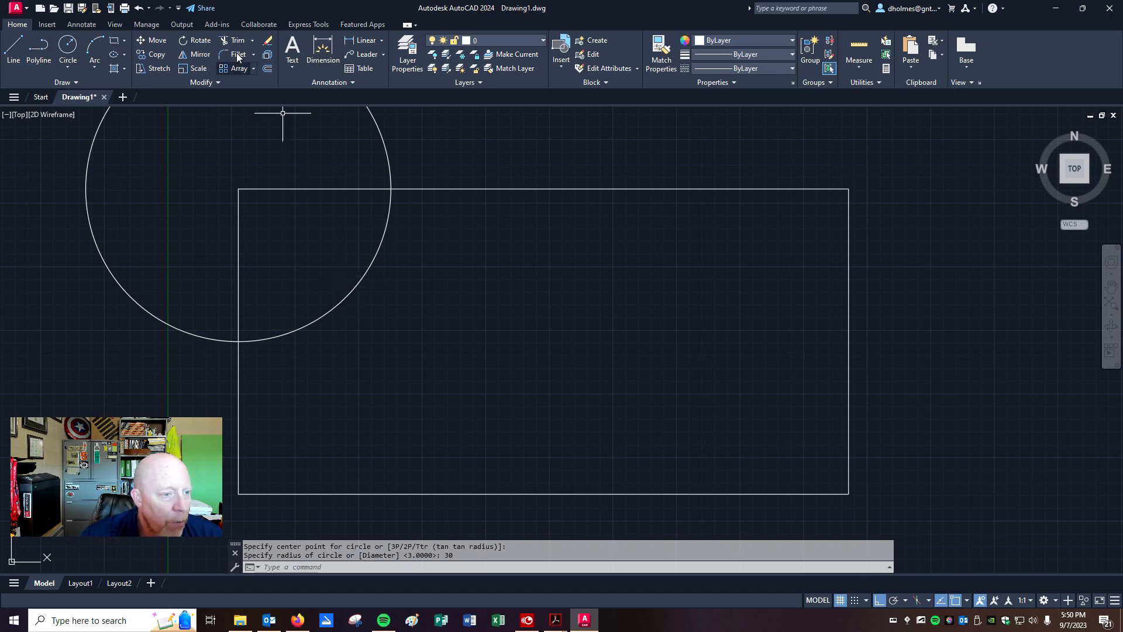
Step: Copy the circle from the rectangle's upper-left corner to its upper-right corner, using the circle's centre as base point
scroll(427, 214, down, 5)
scroll(397, 183, up, 4)
scroll(501, 279, up, 2)
scroll(501, 279, down, 4)
scroll(501, 276, up, 2)
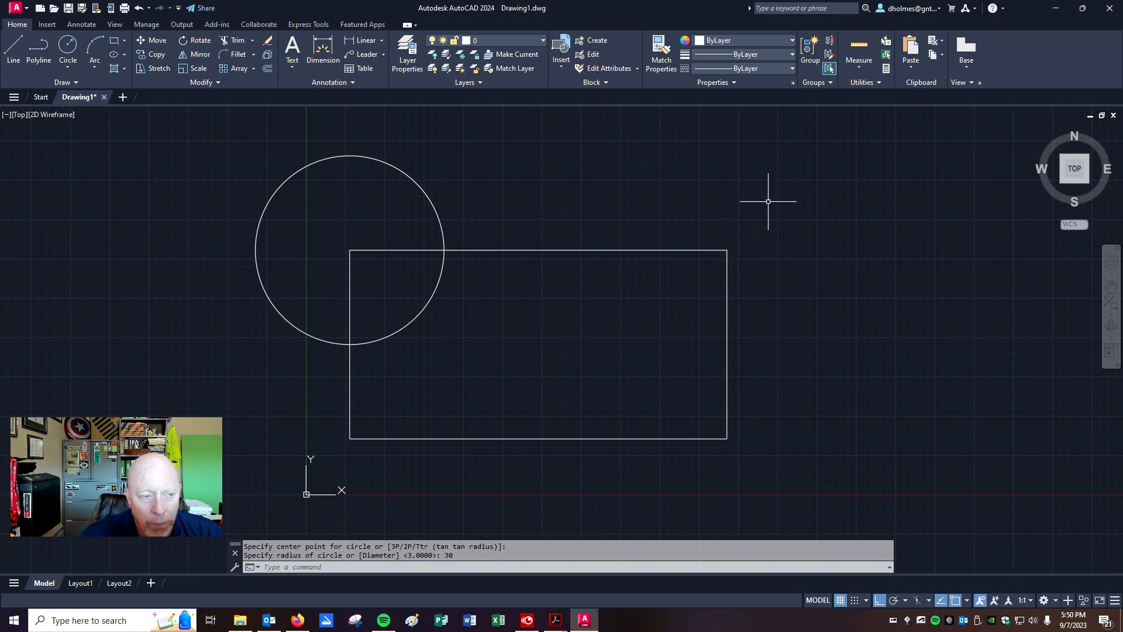
click(151, 58)
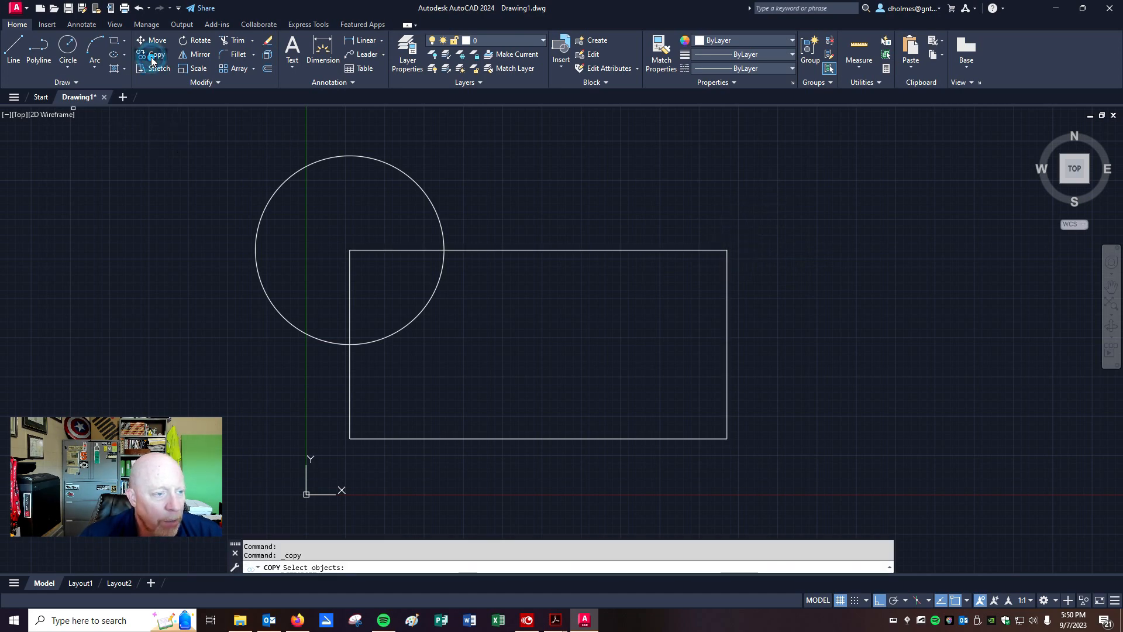
click(353, 156)
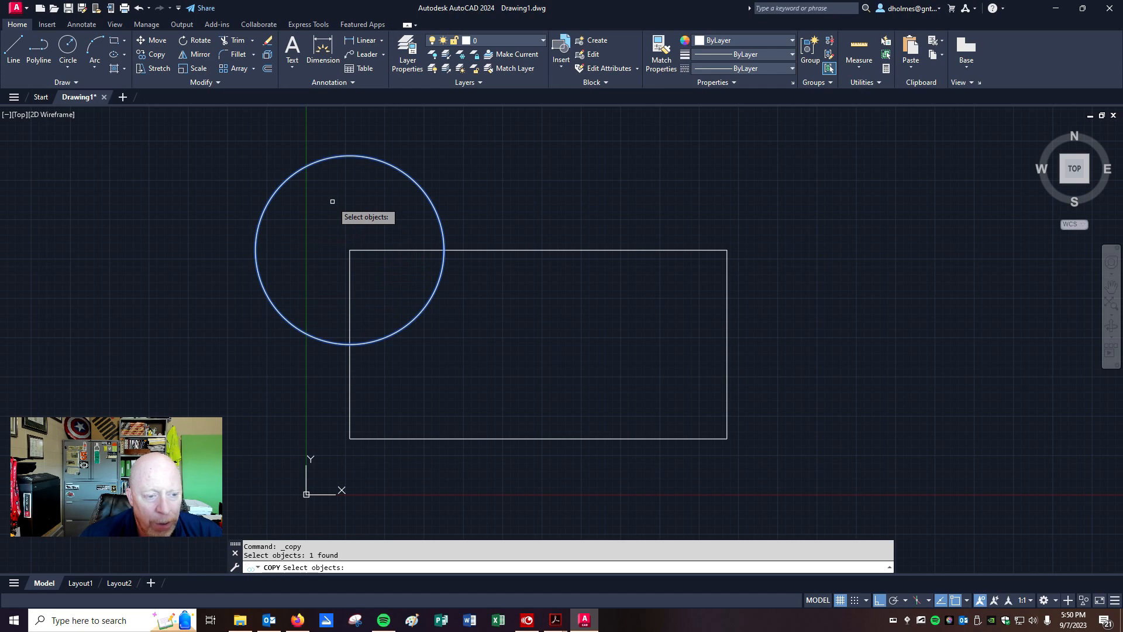
key(Return)
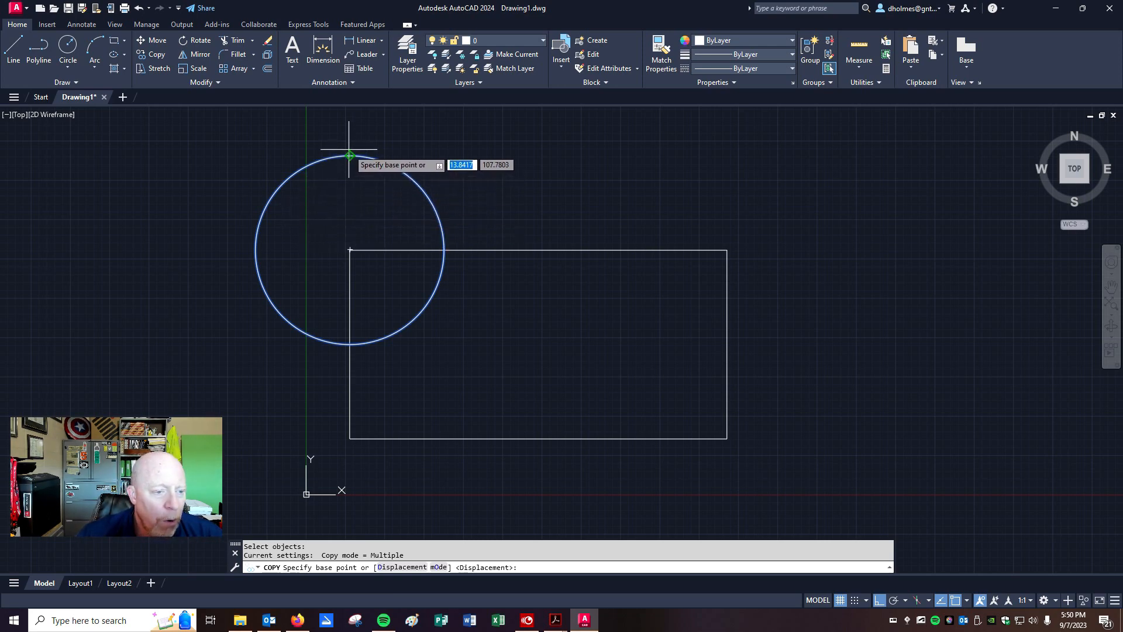
click(349, 250)
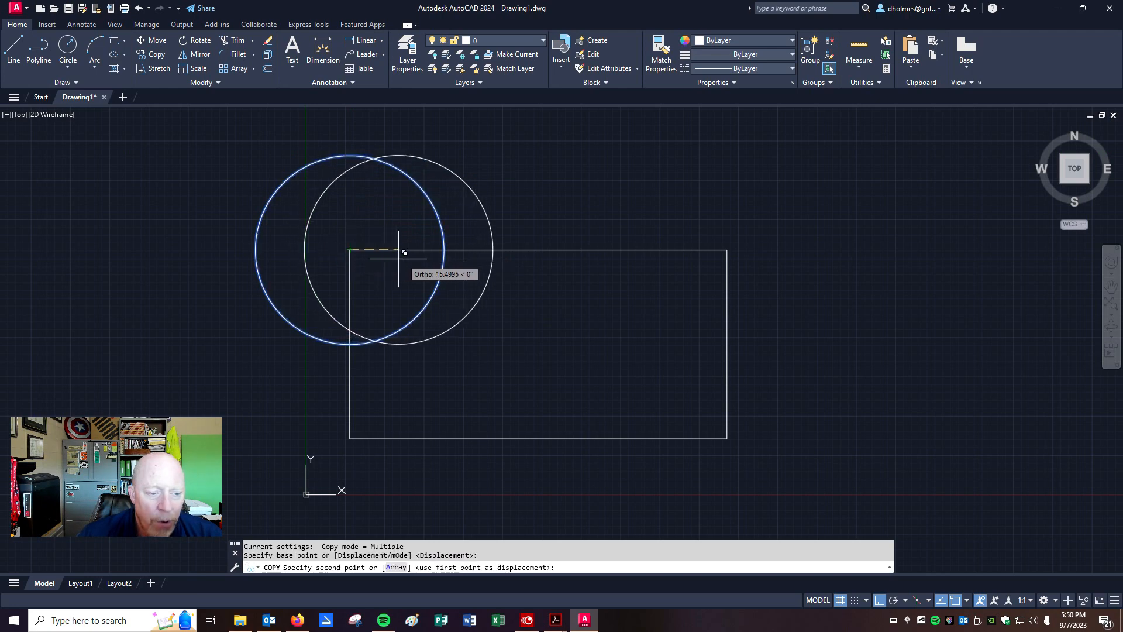
click(727, 250)
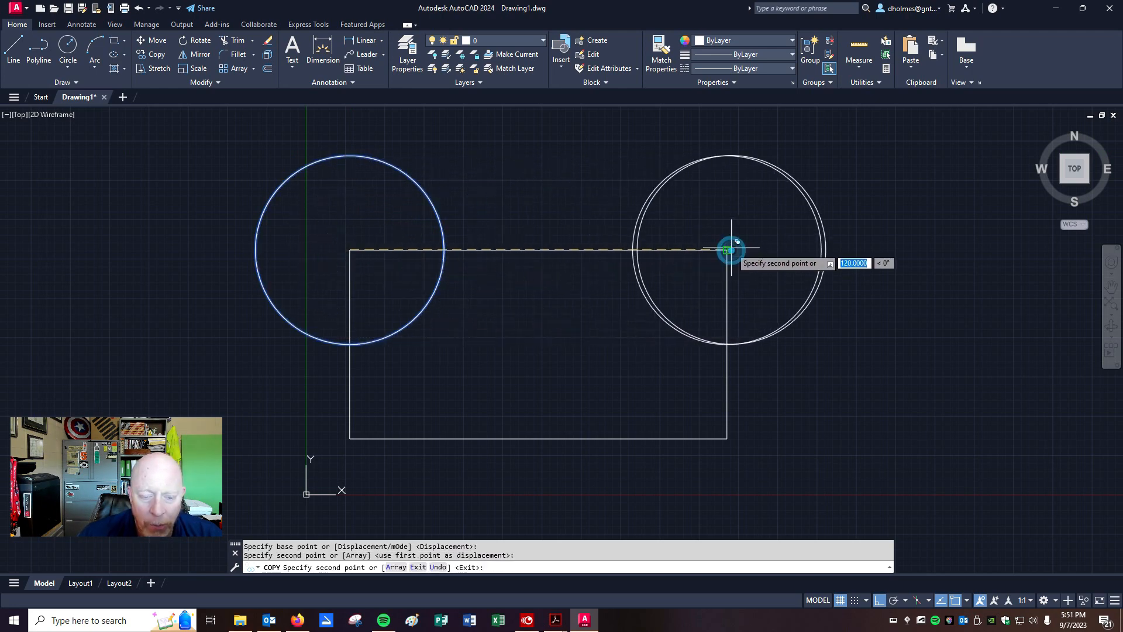
click(727, 250)
key(Return)
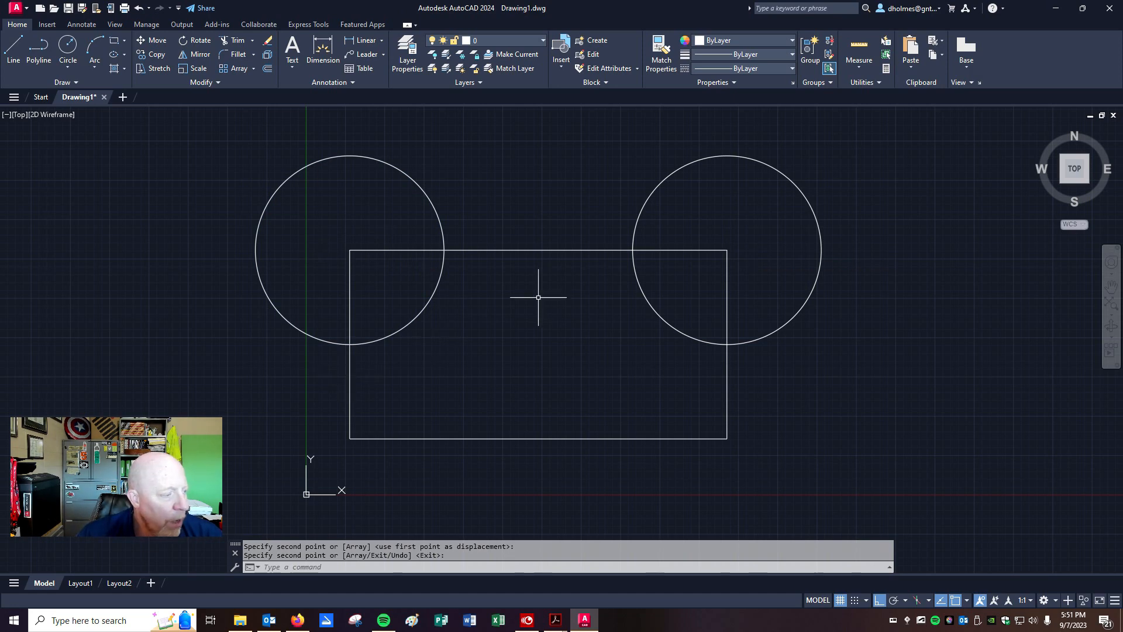
Step: Copy the upper-left circle by its centre to the midpoint of the rectangle's bottom edge
click(152, 56)
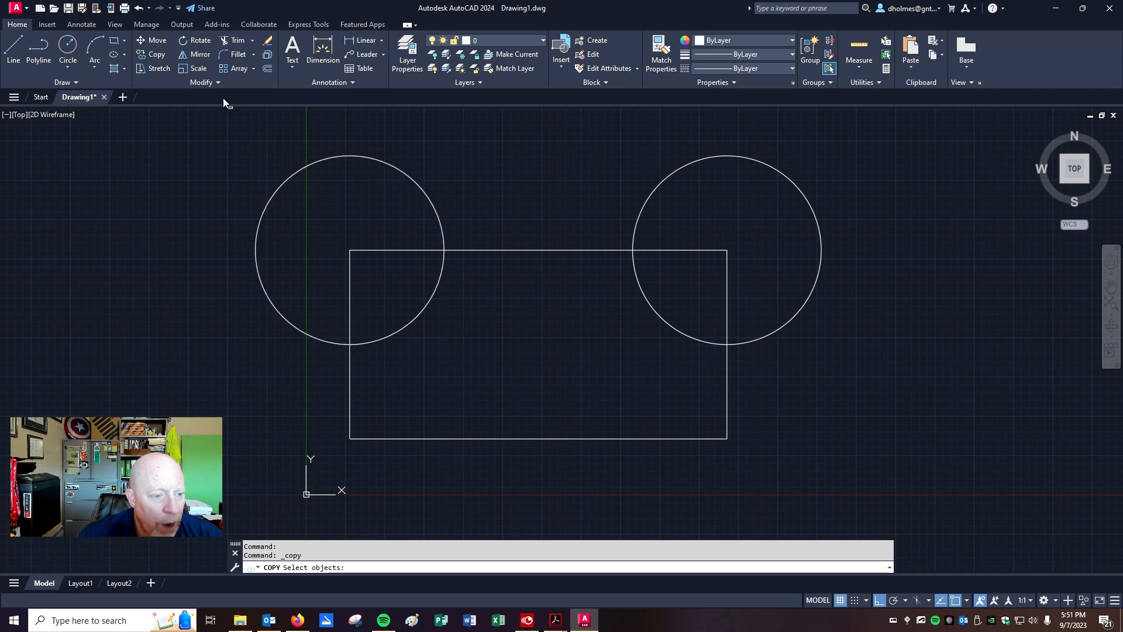
click(353, 155)
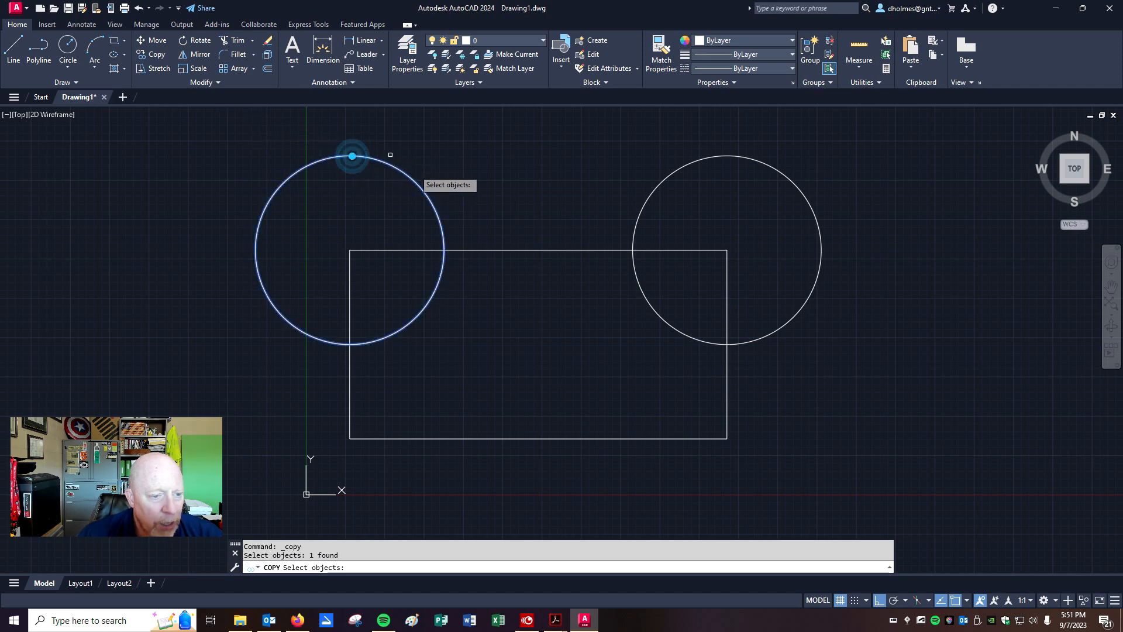
right_click(478, 178)
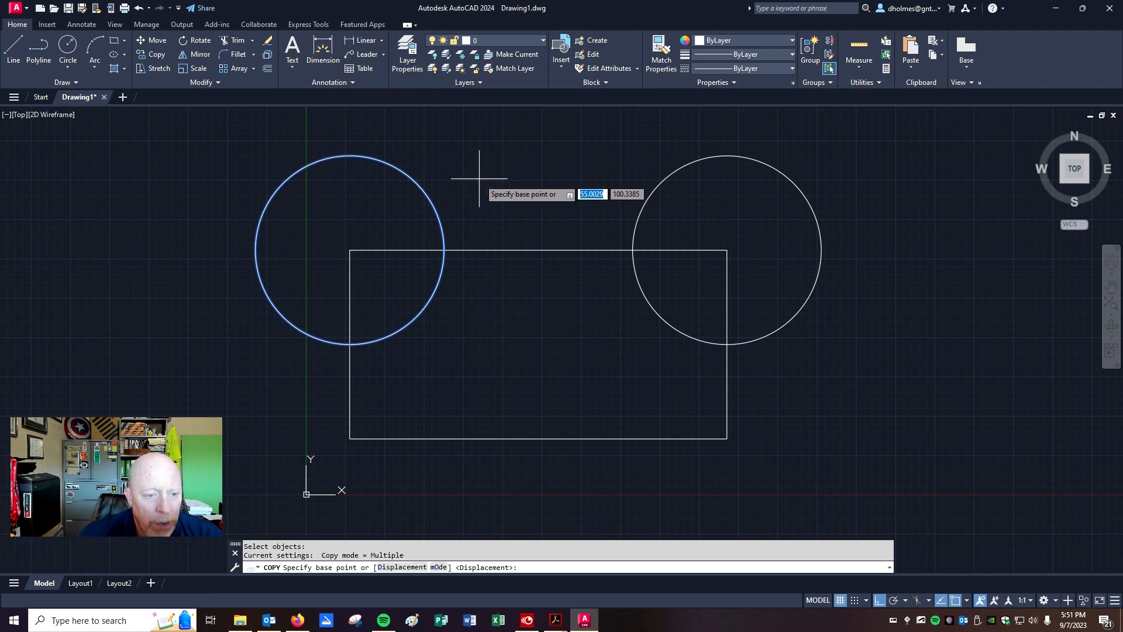
click(350, 250)
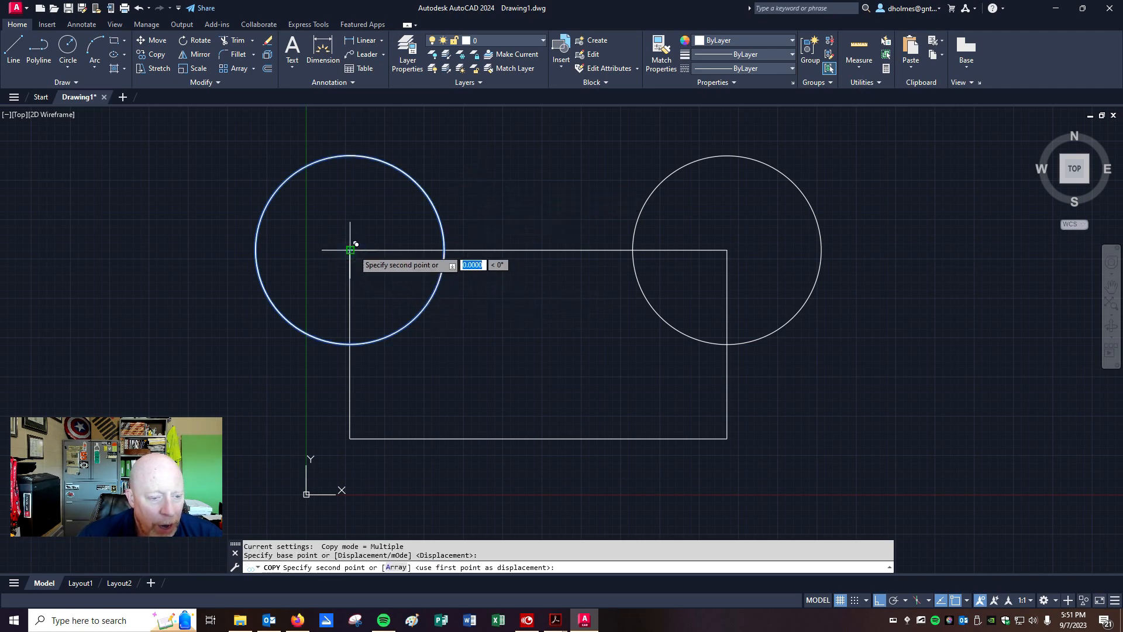
click(537, 438)
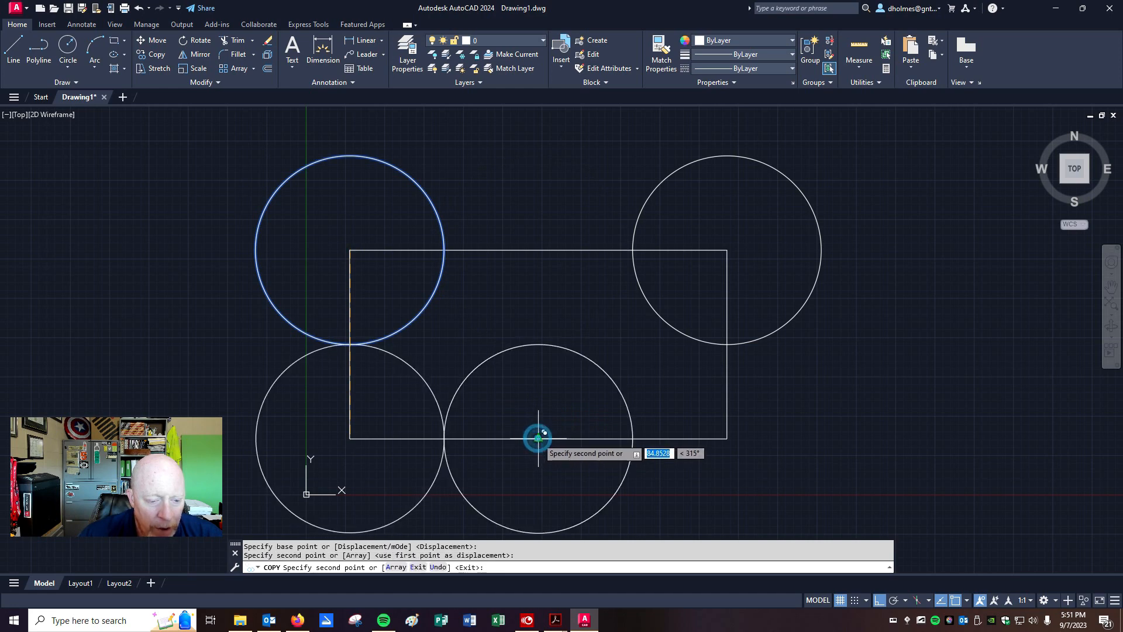
key(Escape)
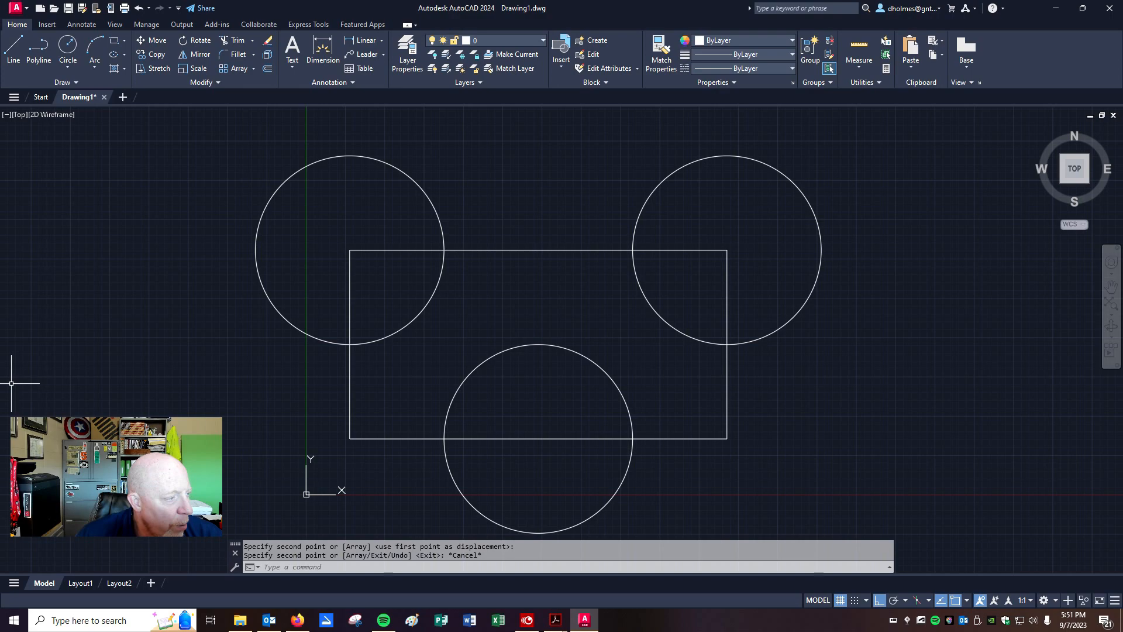
Step: Switch to the exercise PDF in Adobe Acrobat Reader and examine the hole position dimensions of the Exercise 3.2M Bracket
click(556, 619)
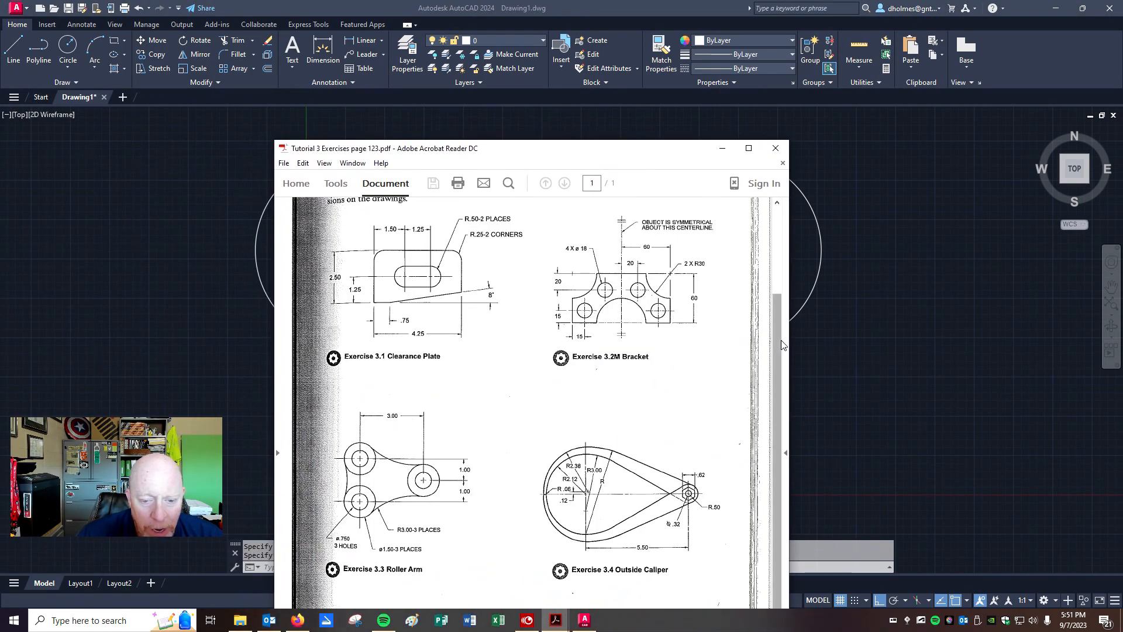
drag(788, 345, 941, 345)
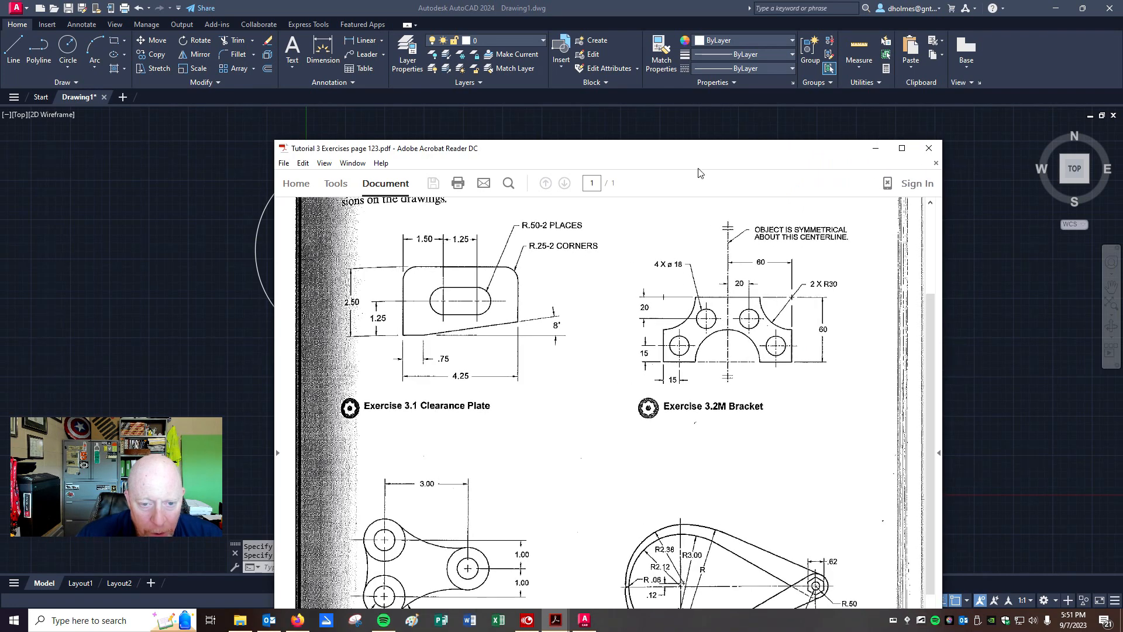
drag(685, 158, 575, 128)
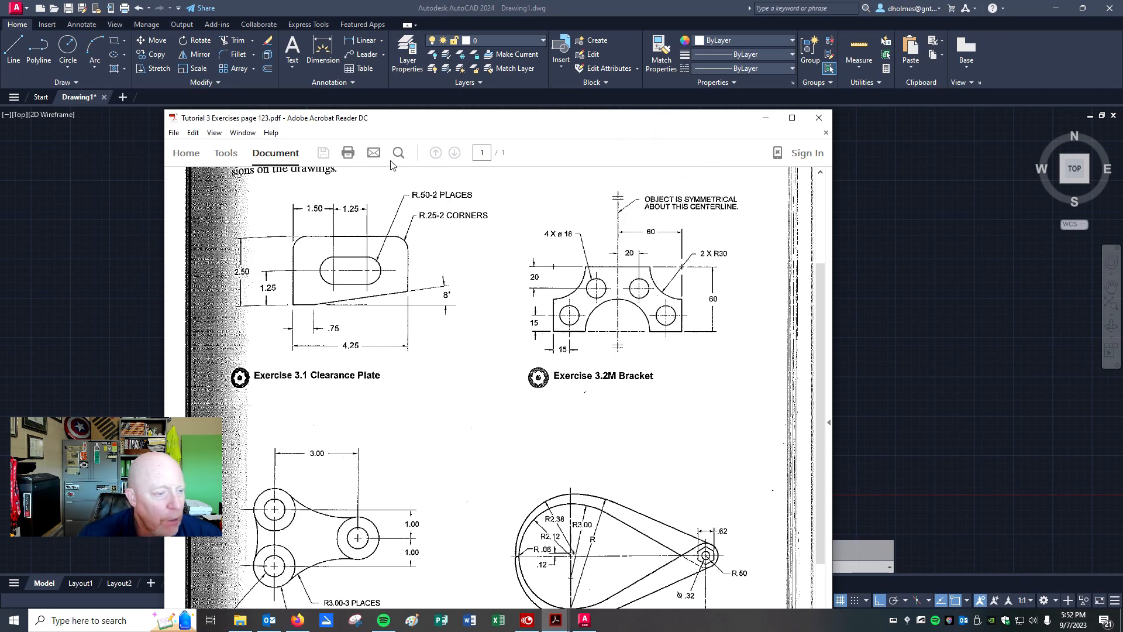
mouse_move(520, 122)
mouse_down()
mouse_move(0, 76)
mouse_move(0, 66)
mouse_up()
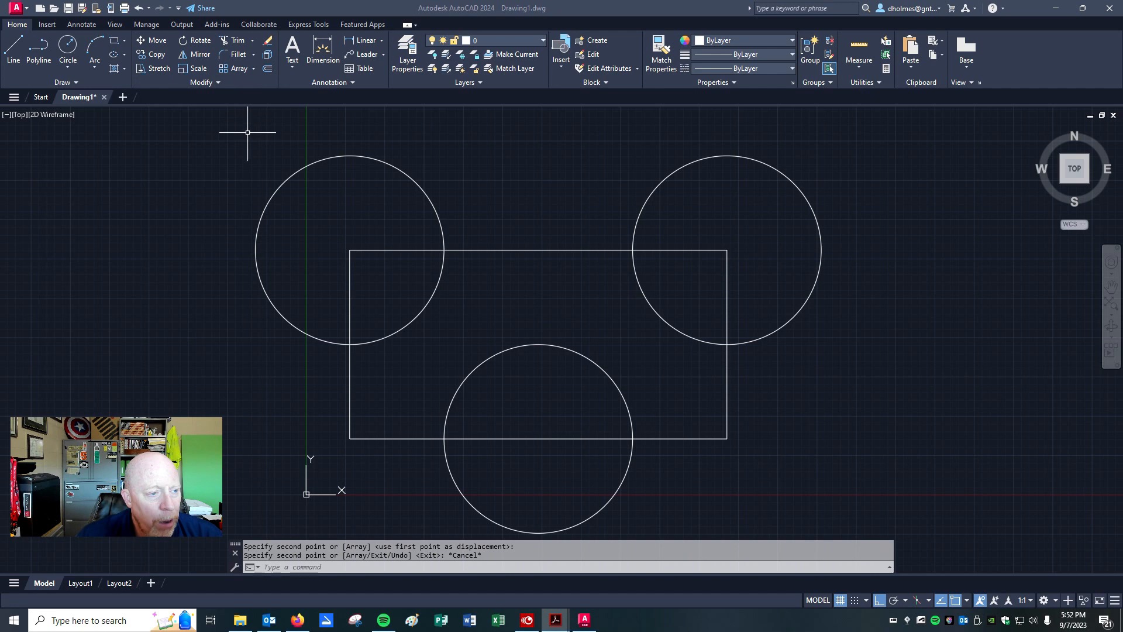
click(267, 71)
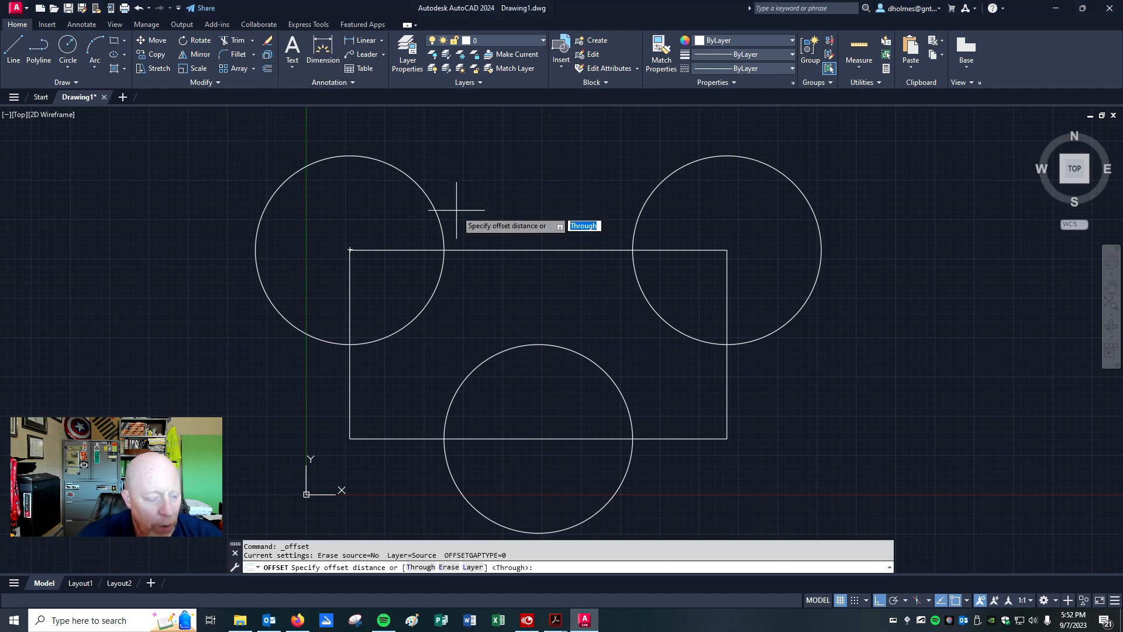
key(Escape)
key(Escape)
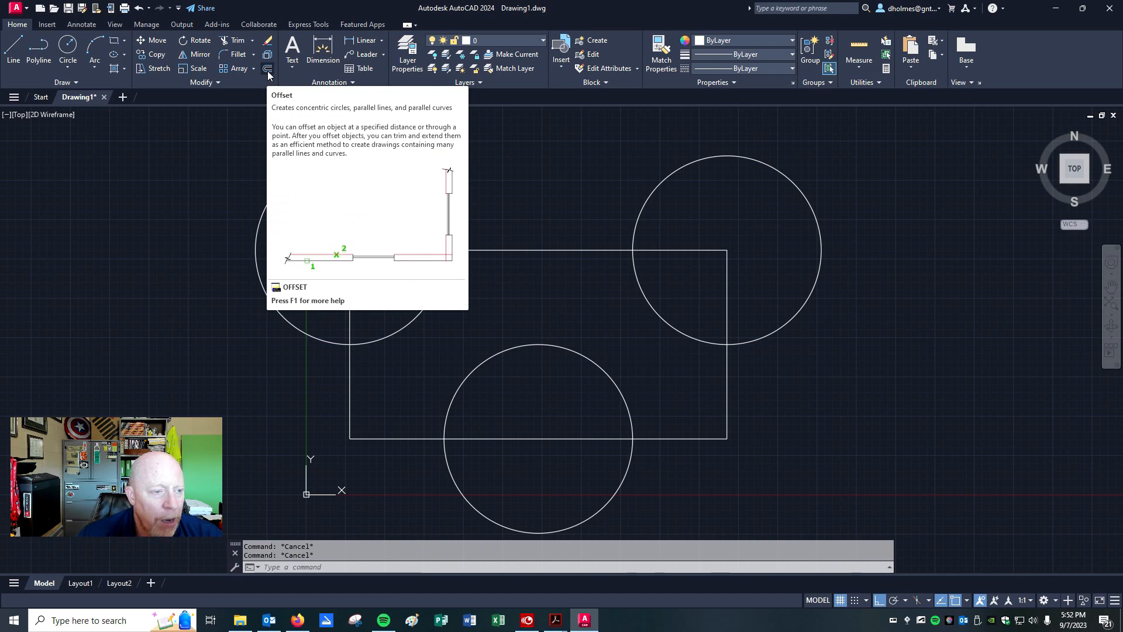
Step: Offset the rectangle's left edge 15 to the right and its bottom edge 15 upward
click(268, 70)
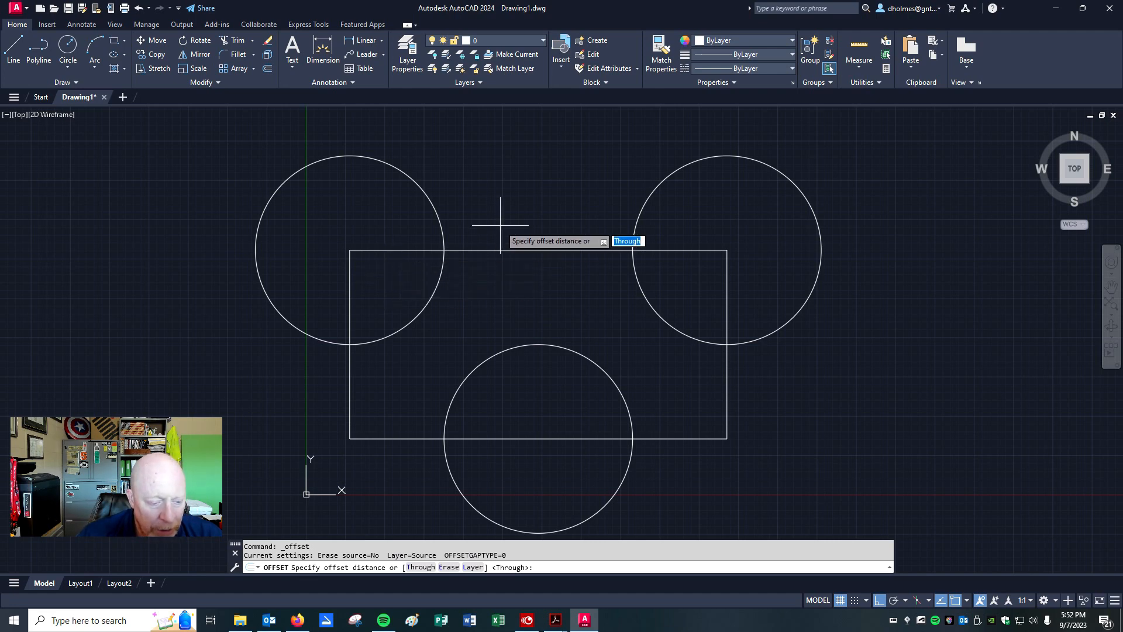
text(15)
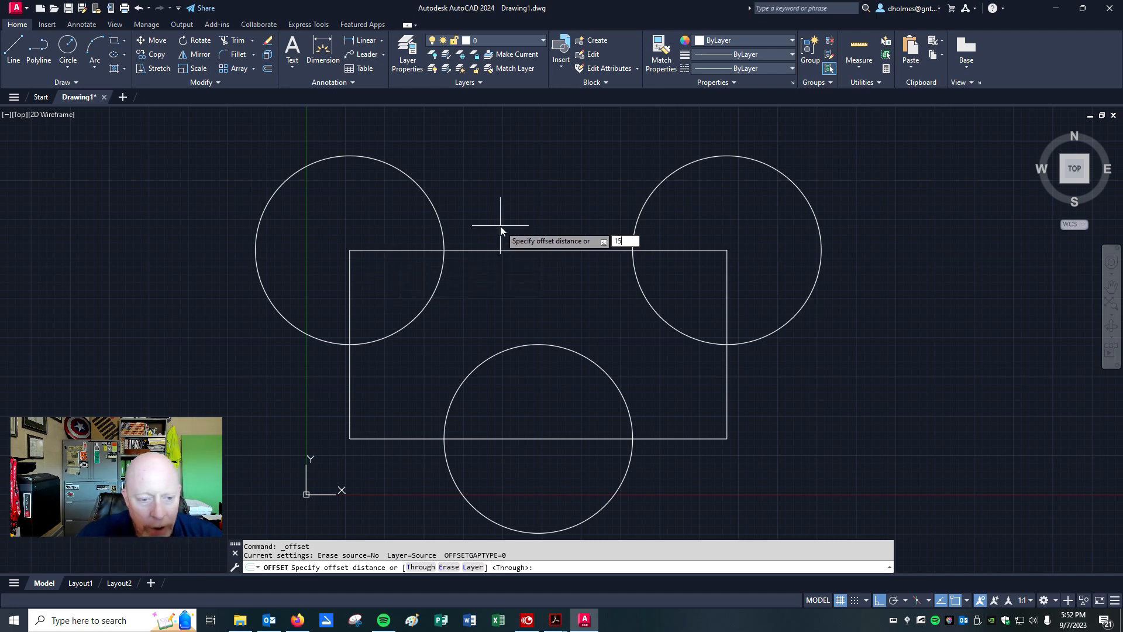
key(Return)
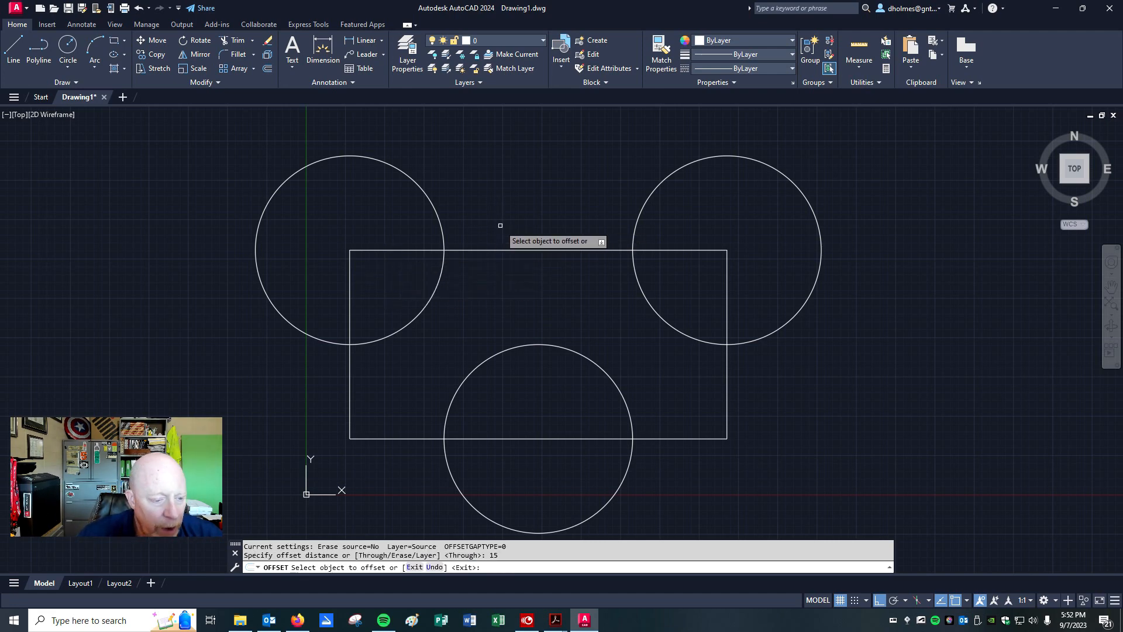
click(350, 382)
click(392, 380)
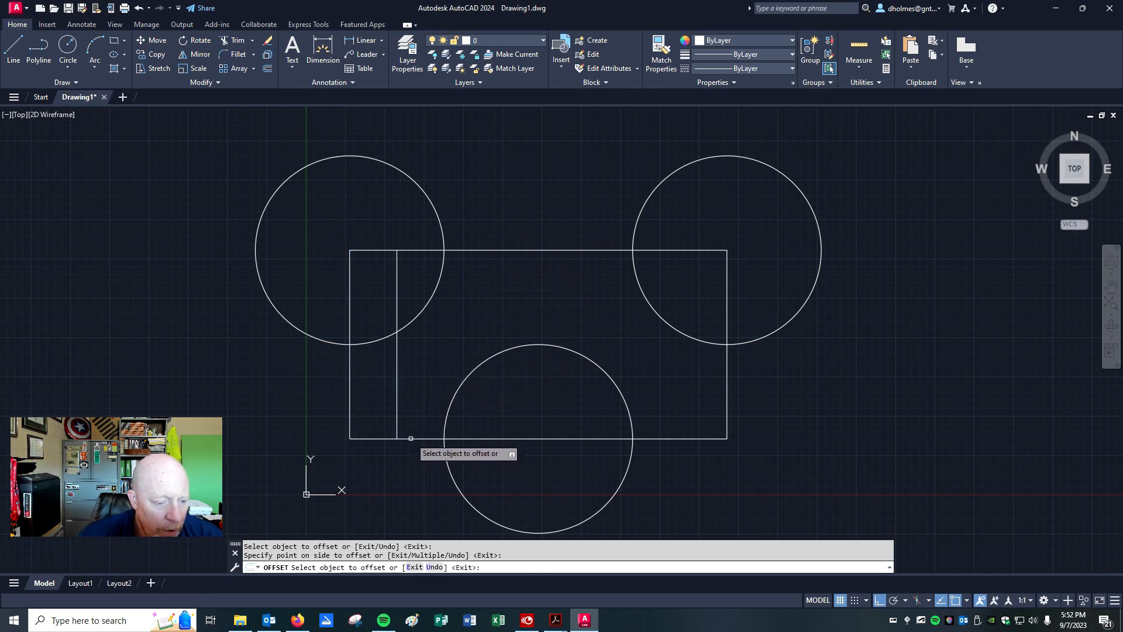
click(411, 437)
click(429, 378)
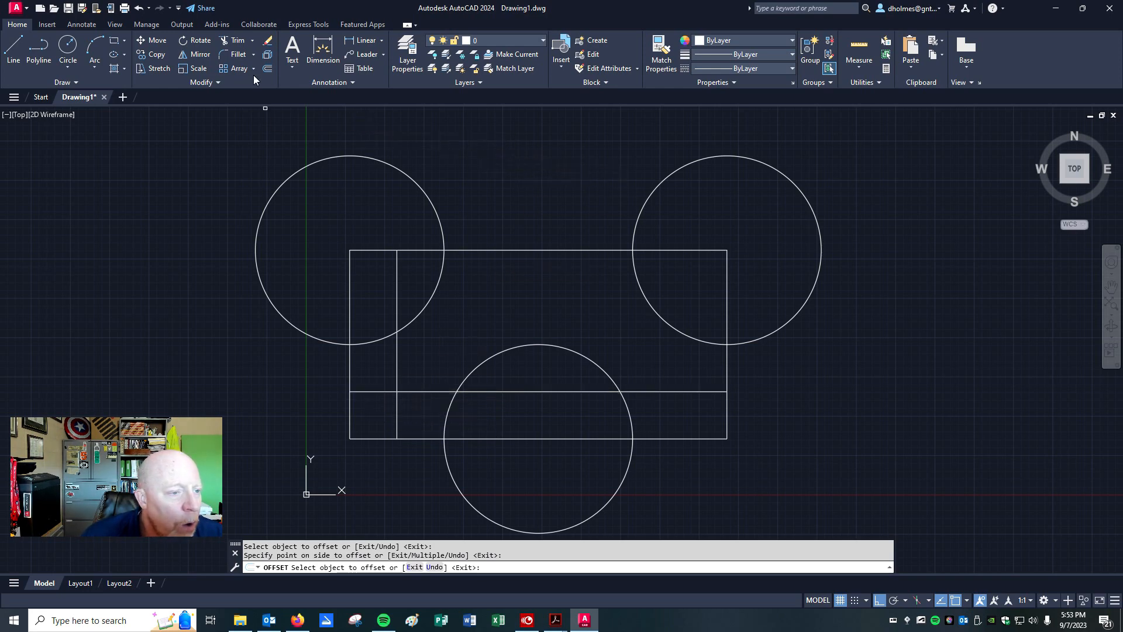
click(267, 69)
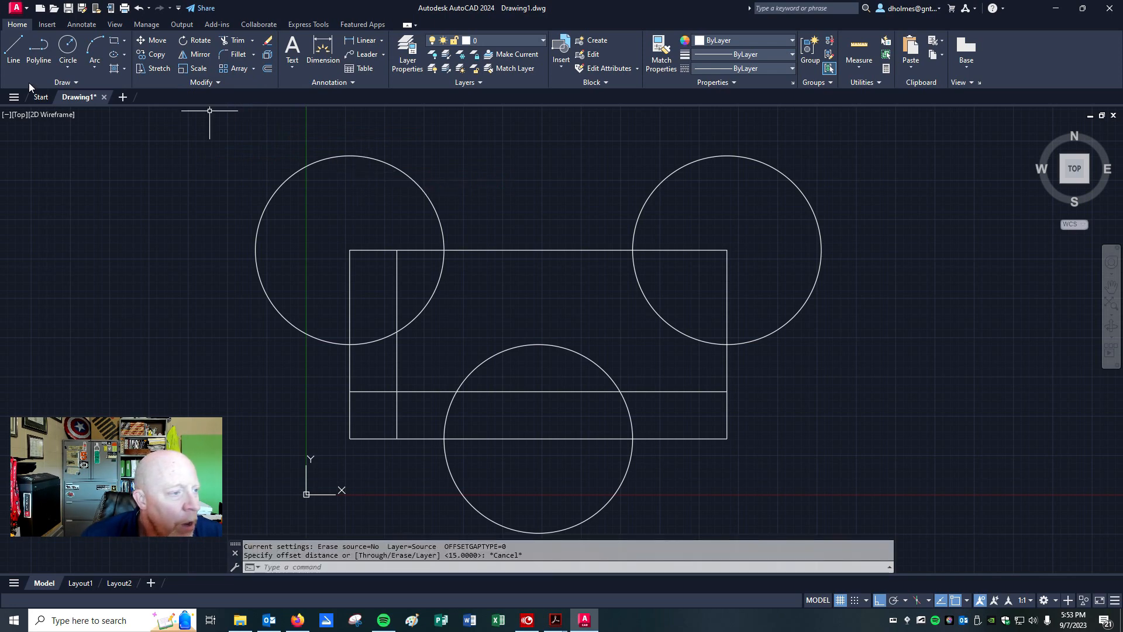
Step: Draw a vertical centreline from the midpoint of the rectangle's top edge to the midpoint of its bottom edge
click(14, 47)
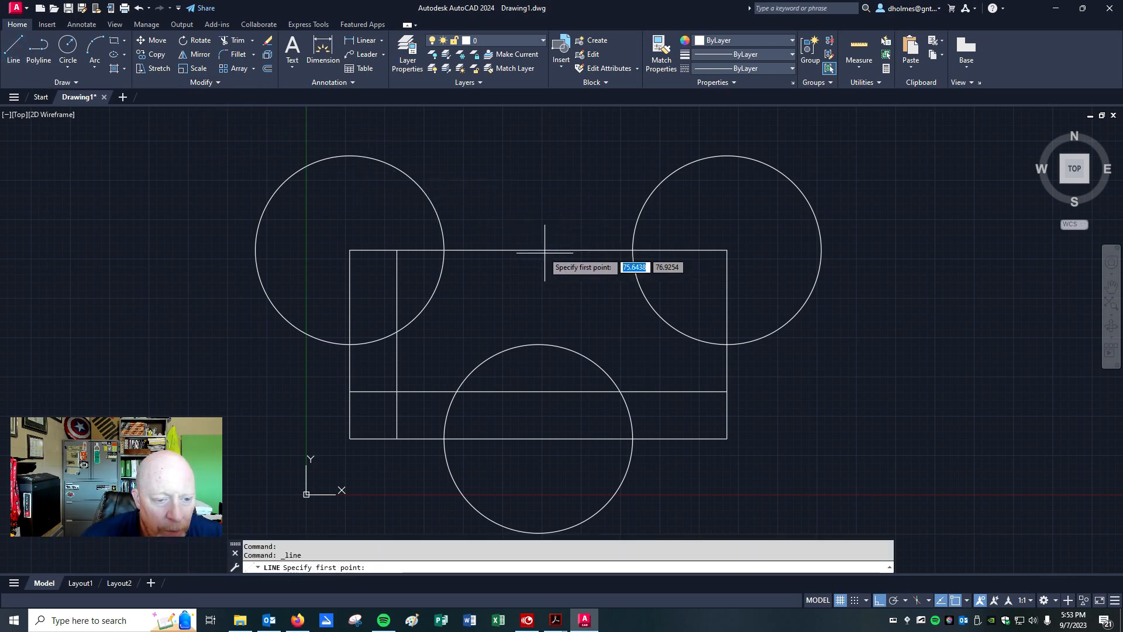
click(538, 250)
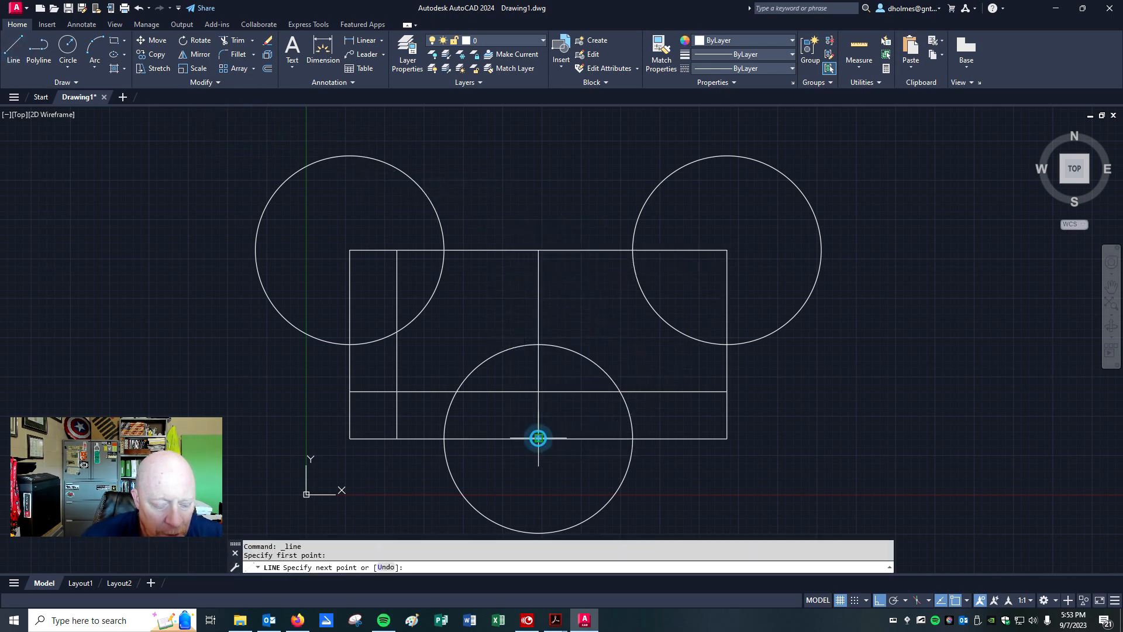
click(538, 437)
key(Return)
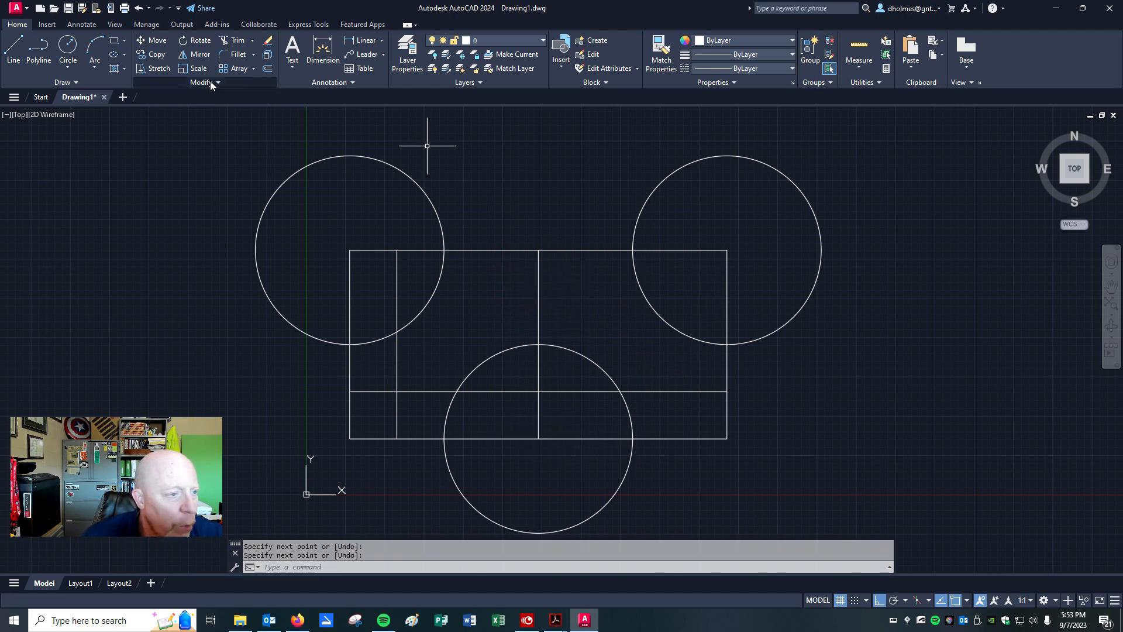
Step: Offset the vertical centreline 20 to both sides and the rectangle's top edge 20 downward
click(267, 68)
text(20)
key(Return)
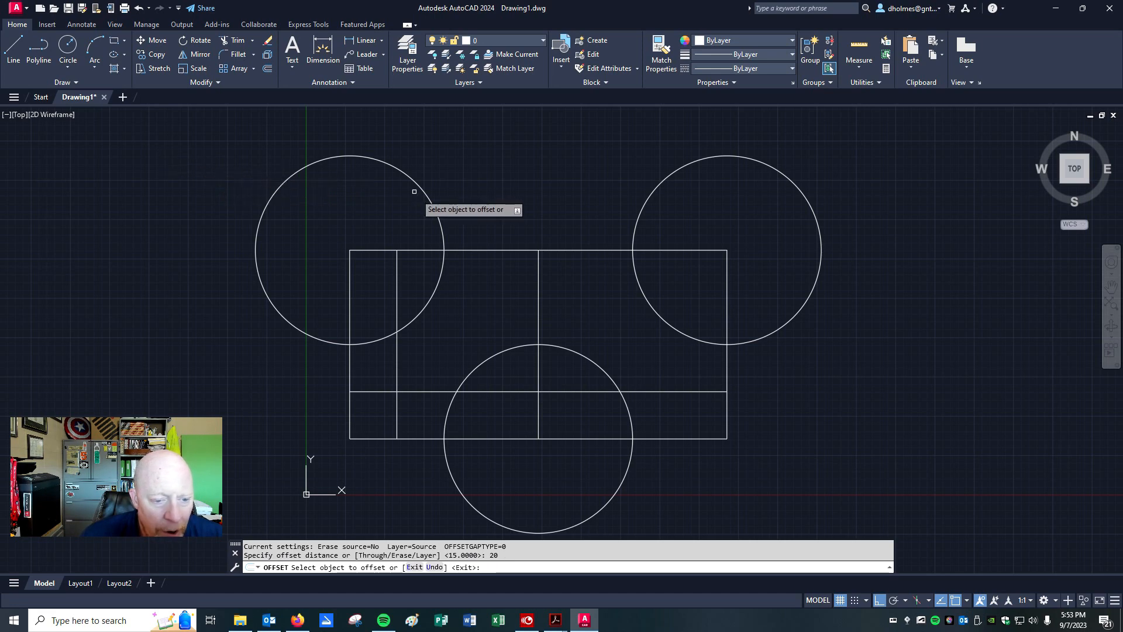
click(538, 285)
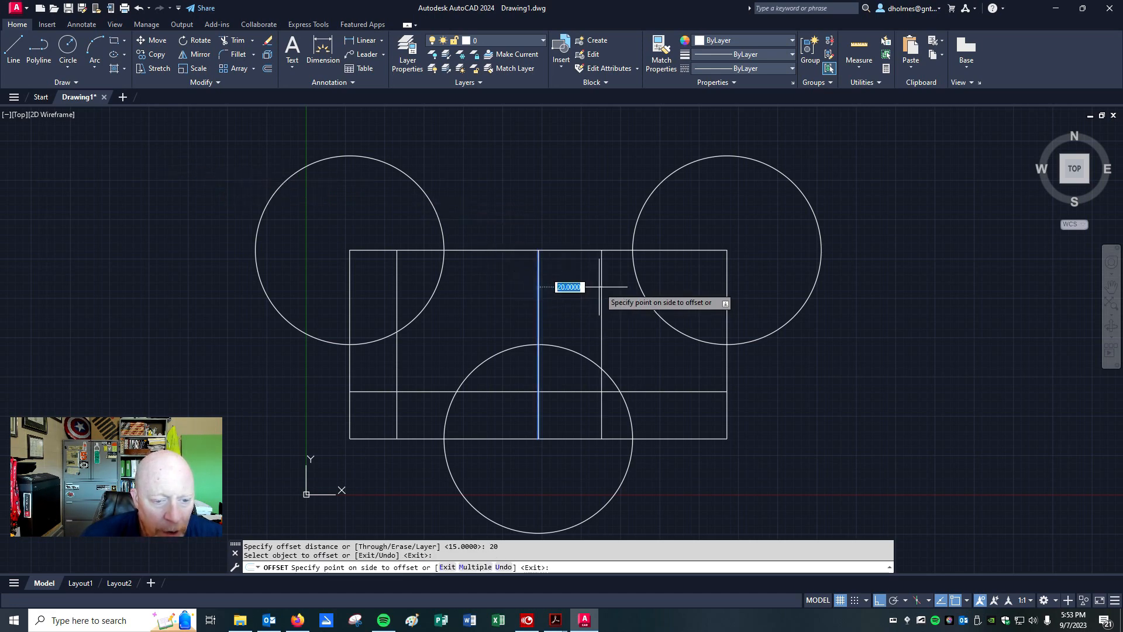
click(591, 287)
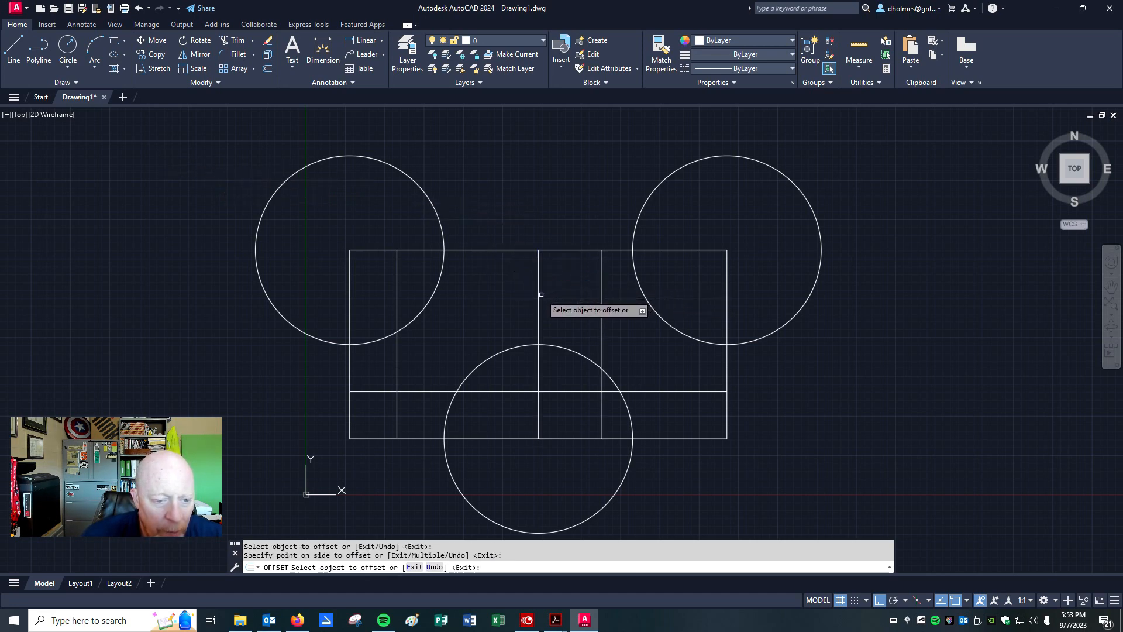
click(539, 294)
click(500, 299)
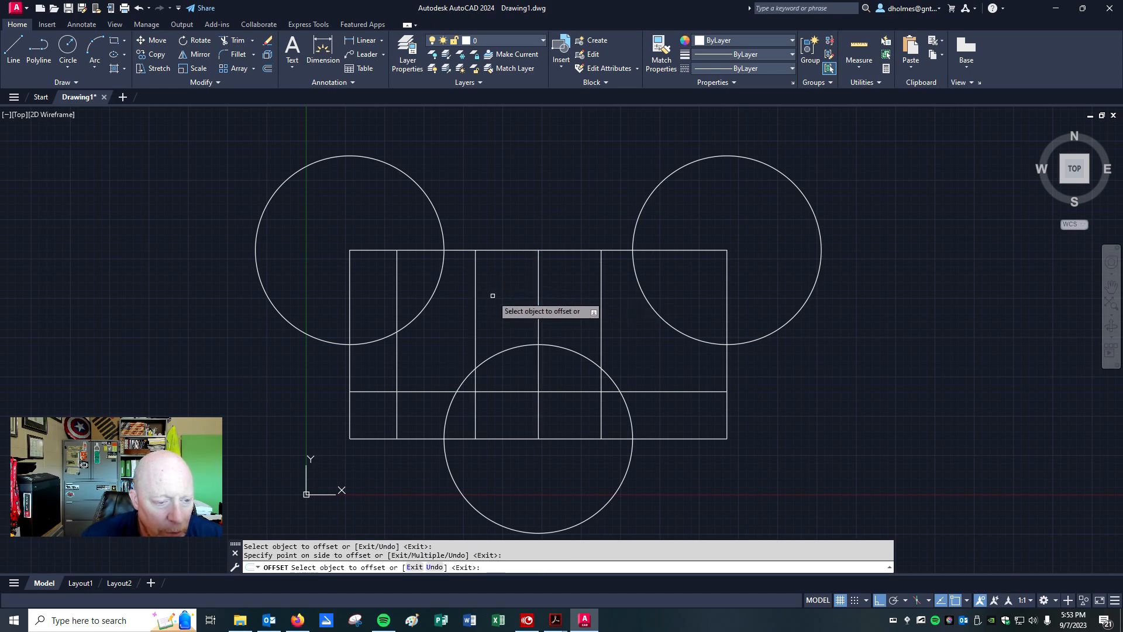
click(502, 250)
click(504, 295)
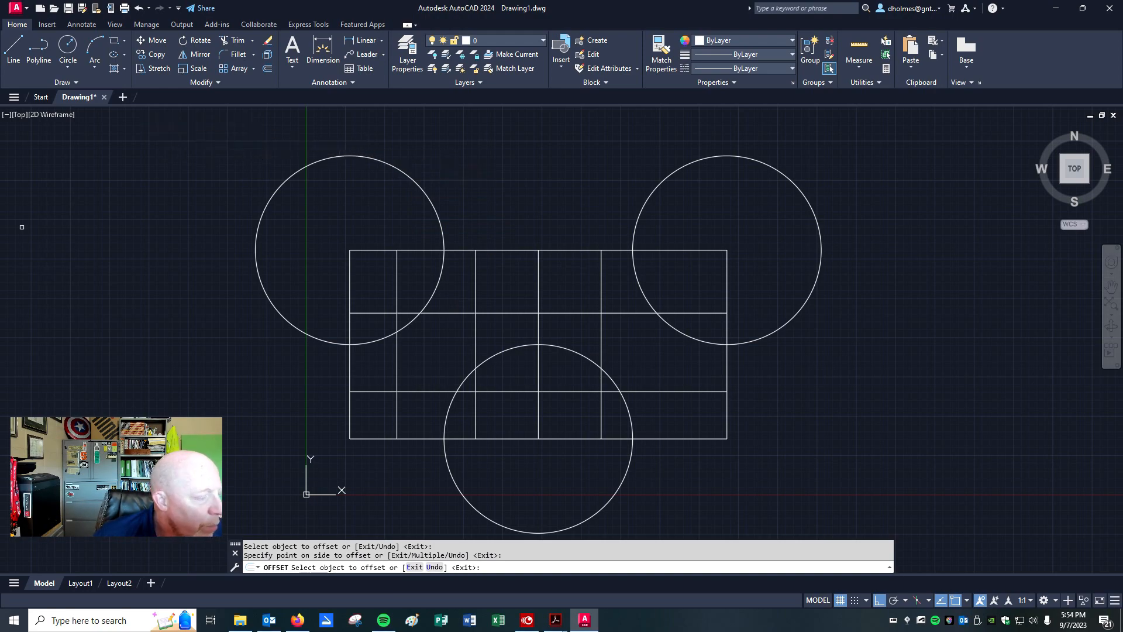
Step: Check the hole size in the exercise PDF and draw a circle of diameter 18 centred where the two 15-unit offset lines cross
key(alt+Tab)
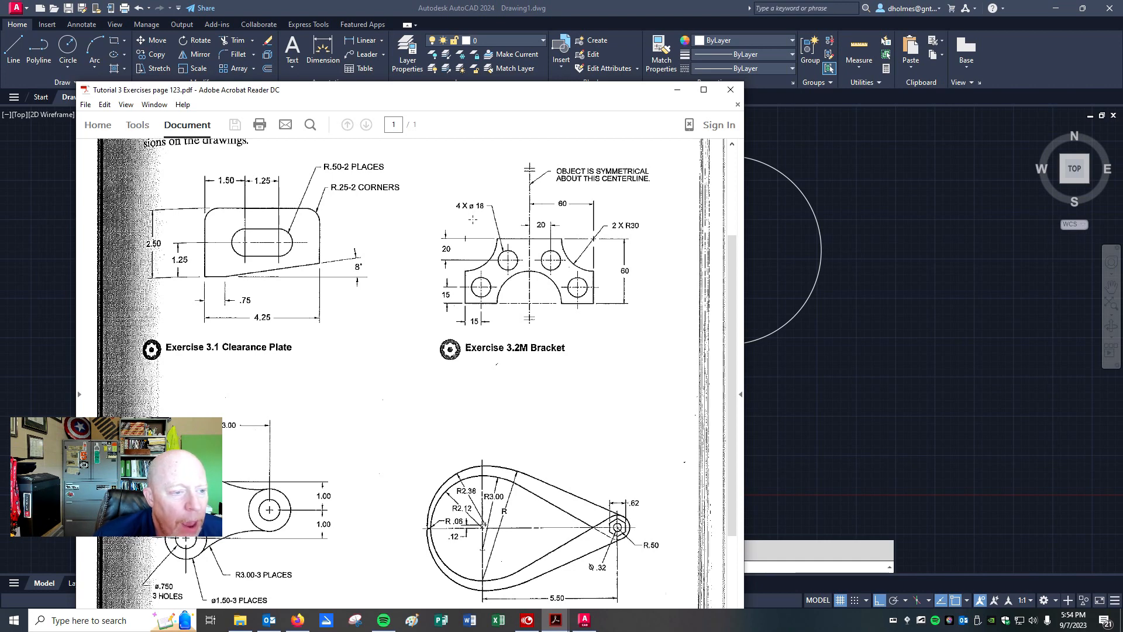
drag(502, 95, 0, 123)
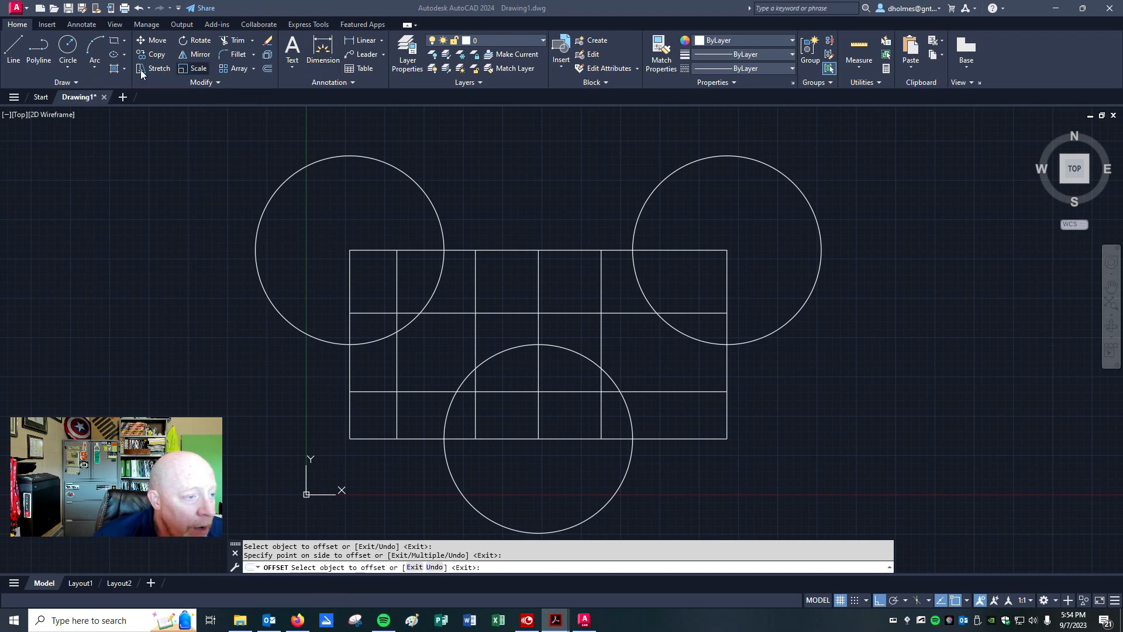
click(69, 67)
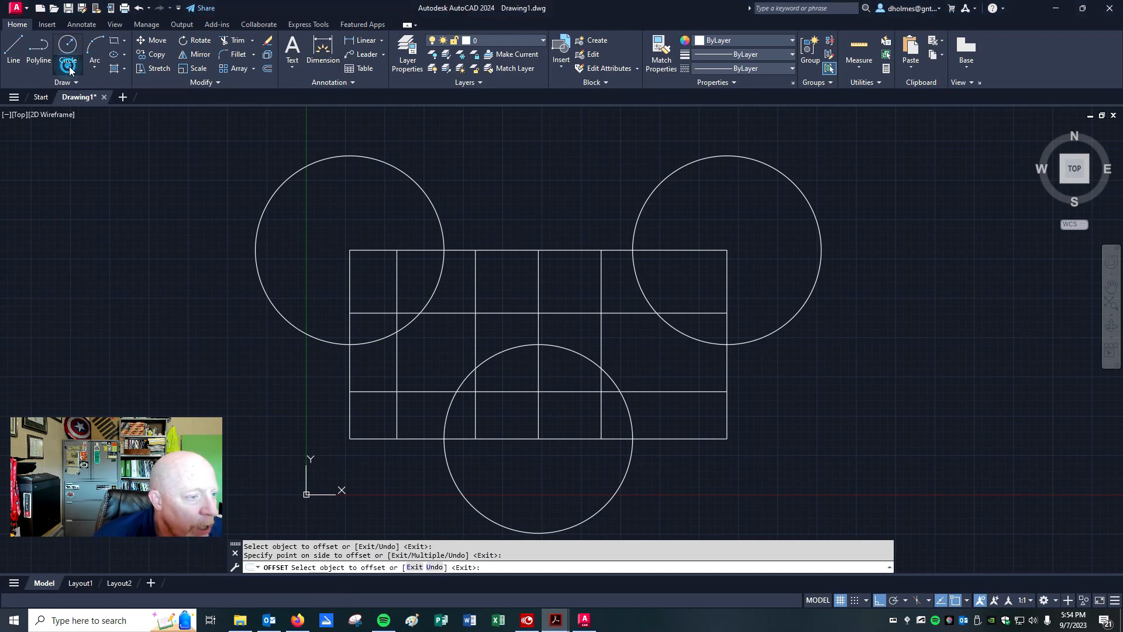
click(68, 68)
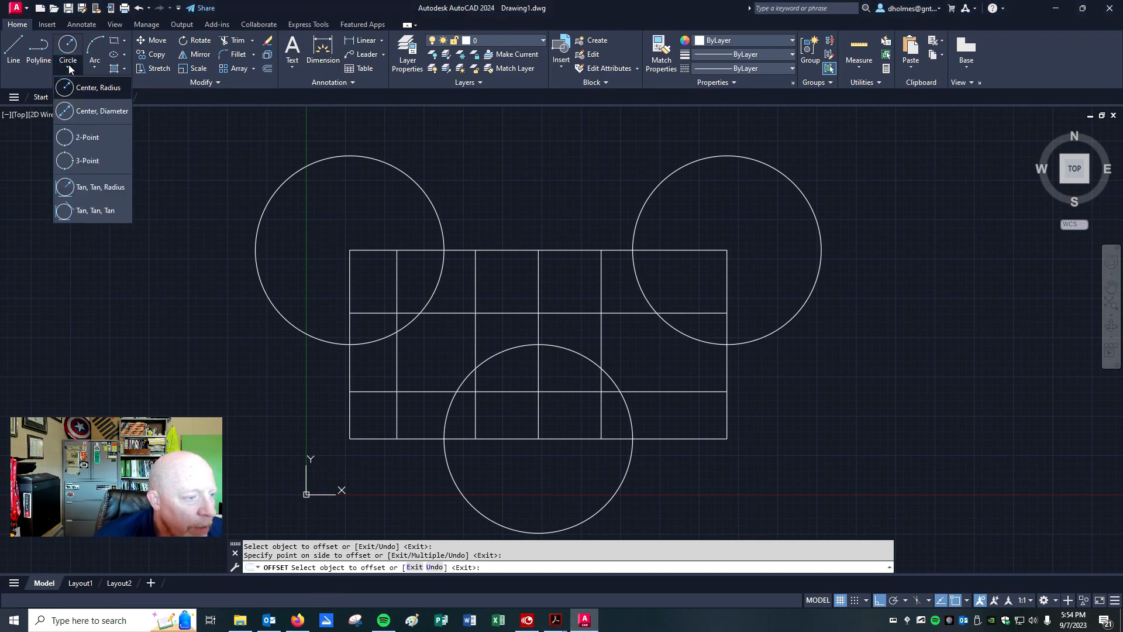
click(102, 112)
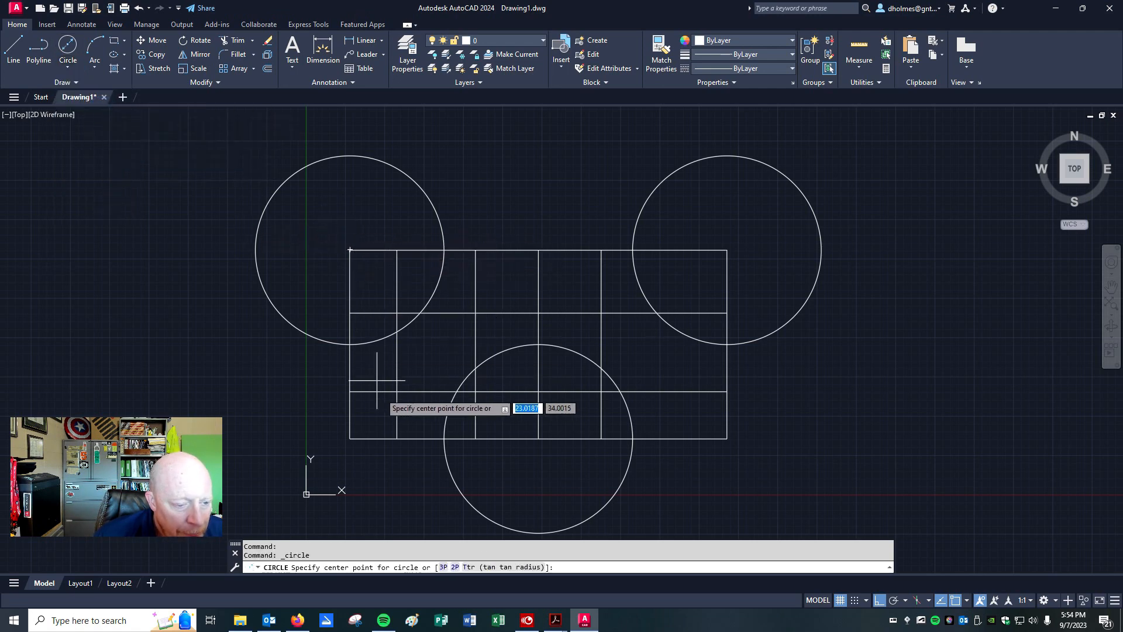
click(397, 391)
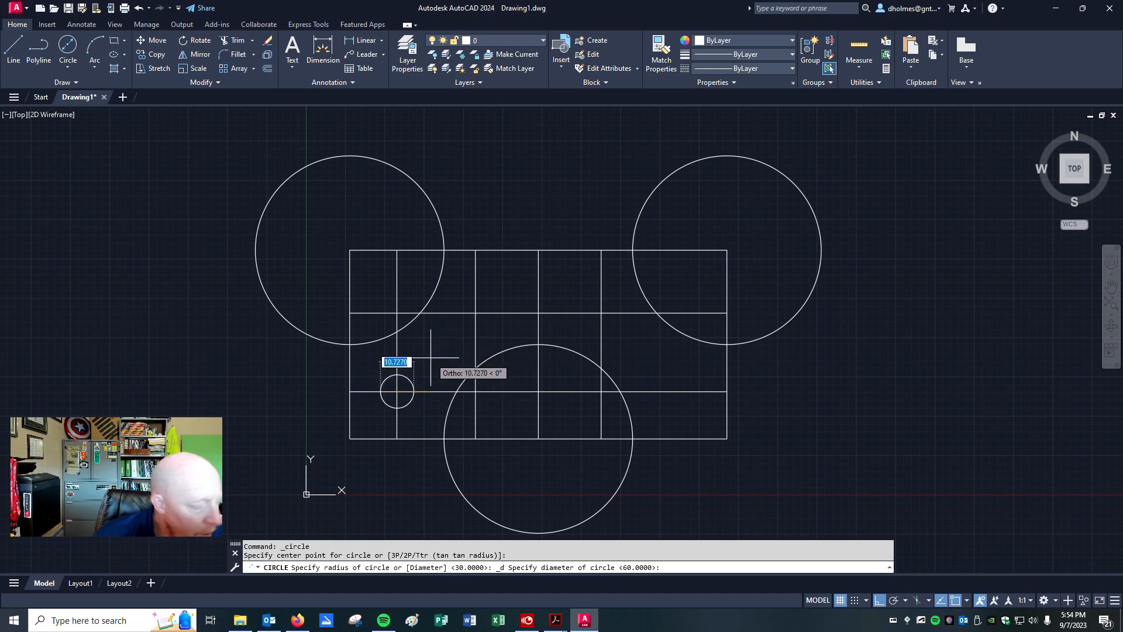
text(18)
key(Return)
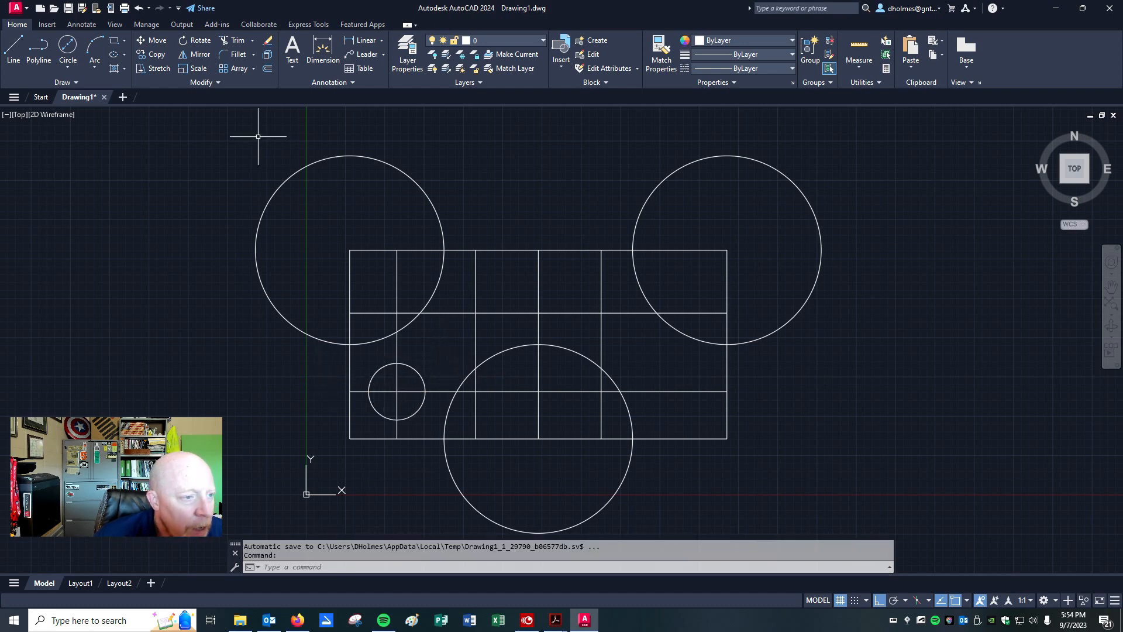
Step: Draw a circle of diameter 18 centred where the left 20-unit offset line crosses the upper horizontal offset line
click(69, 44)
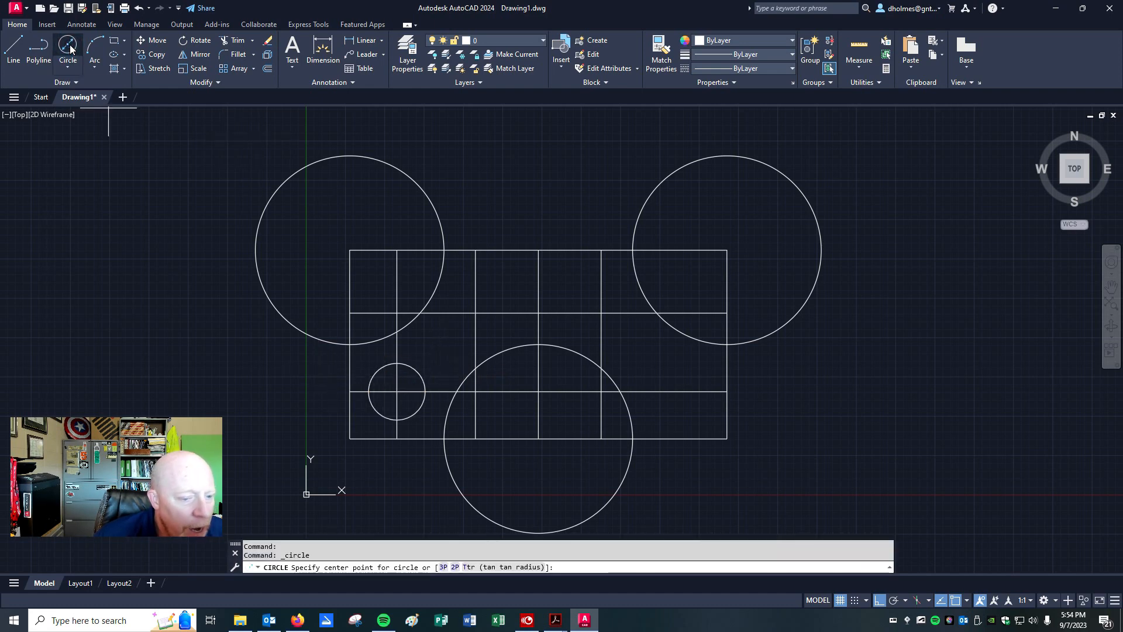
click(476, 313)
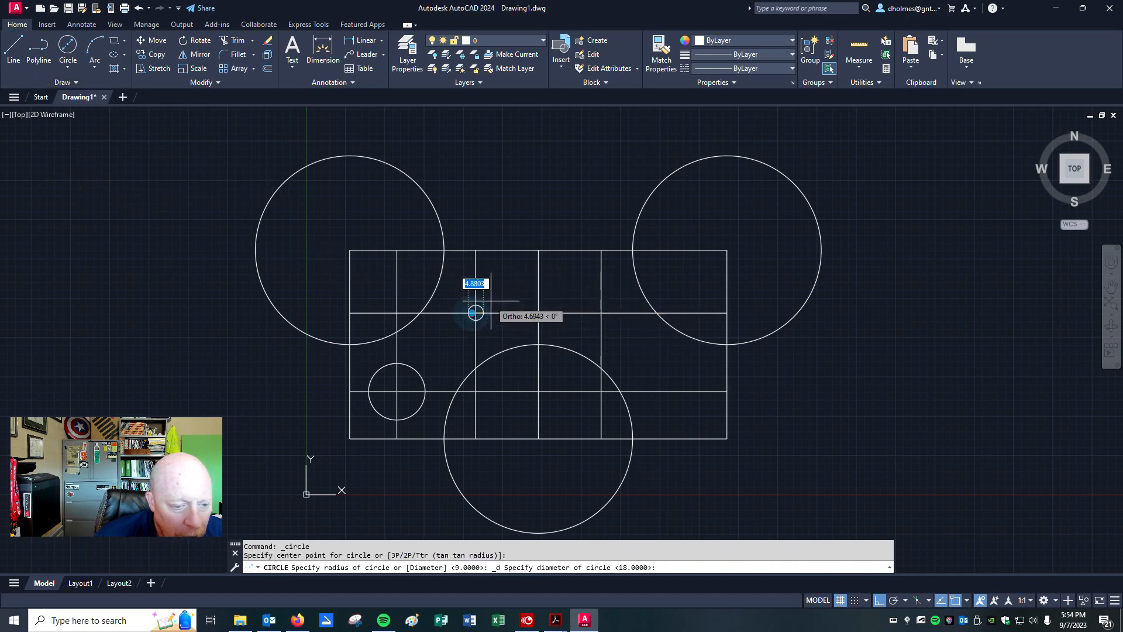
text(18)
key(Return)
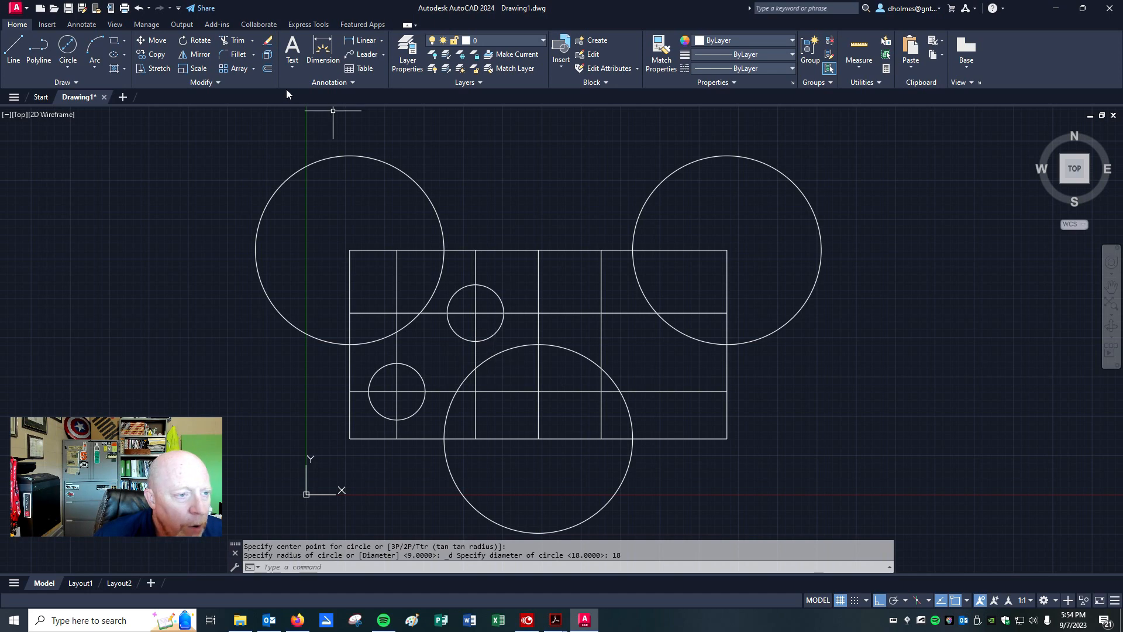
Step: Erase the upper small circle left of the centreline
click(266, 41)
click(492, 291)
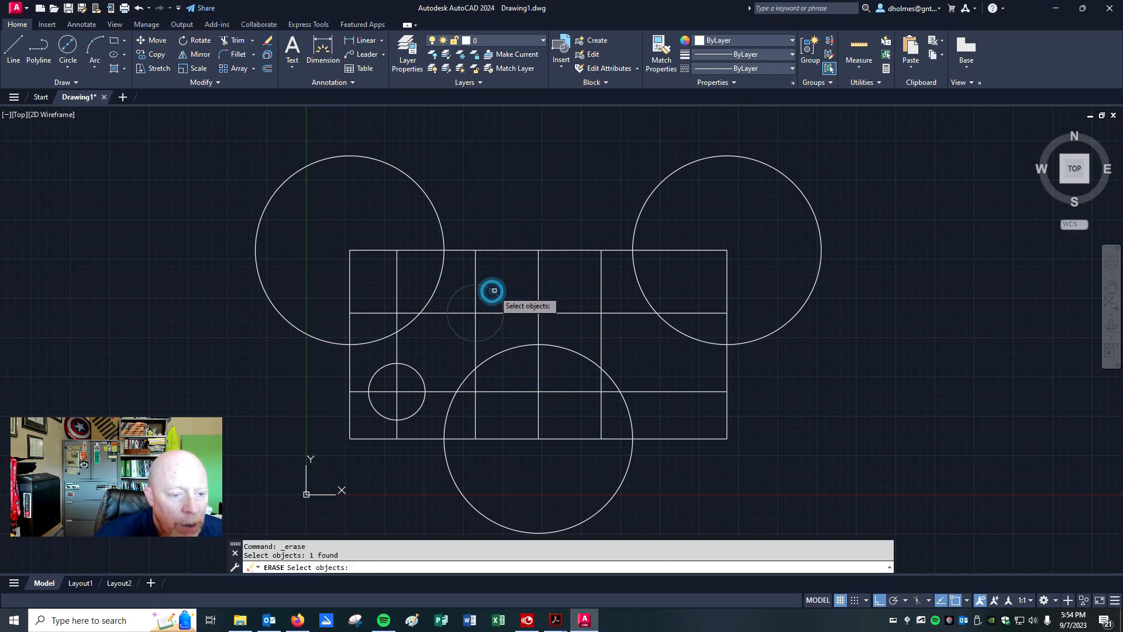
key(Return)
Step: Copy the small circle from its centre to the crossing of the left 20-unit offset line and the upper horizontal offset line
click(153, 54)
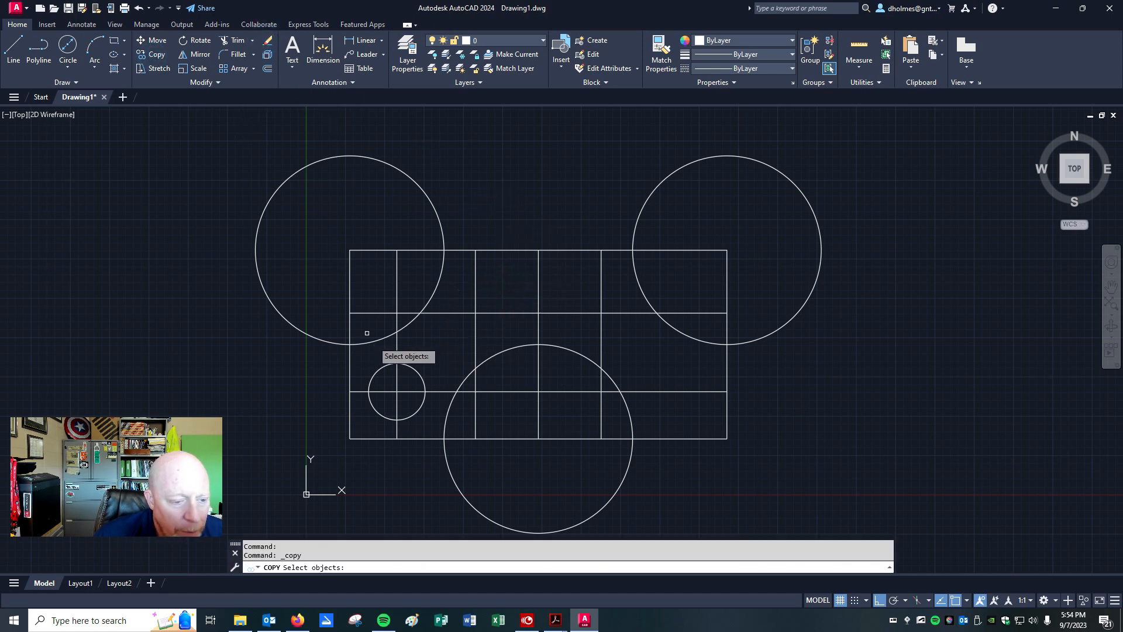
click(409, 362)
key(Return)
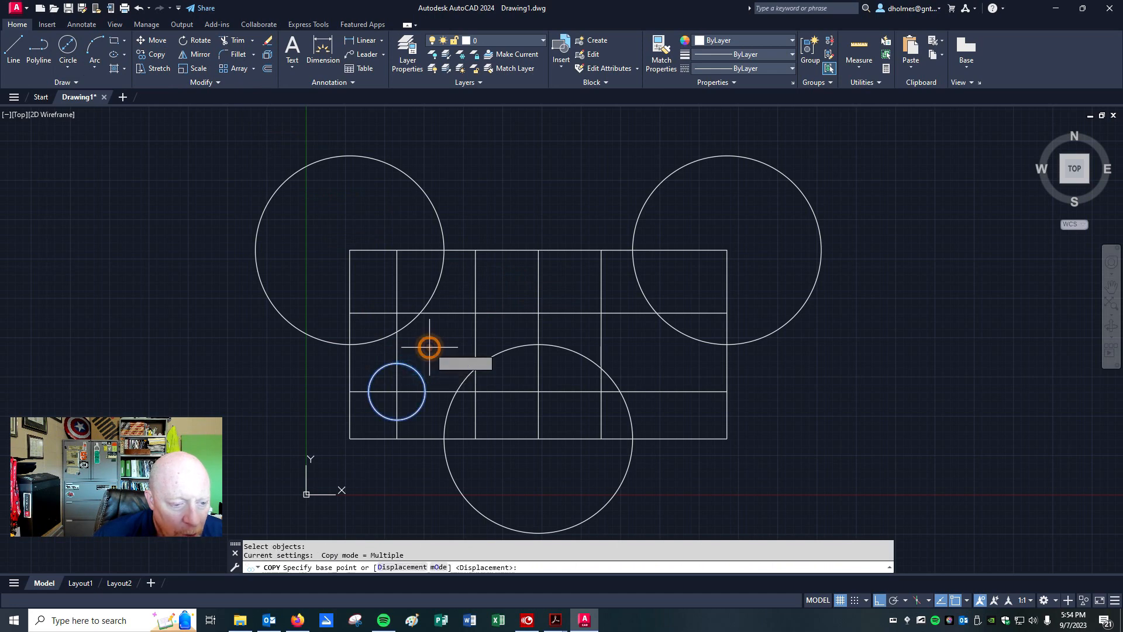
click(396, 391)
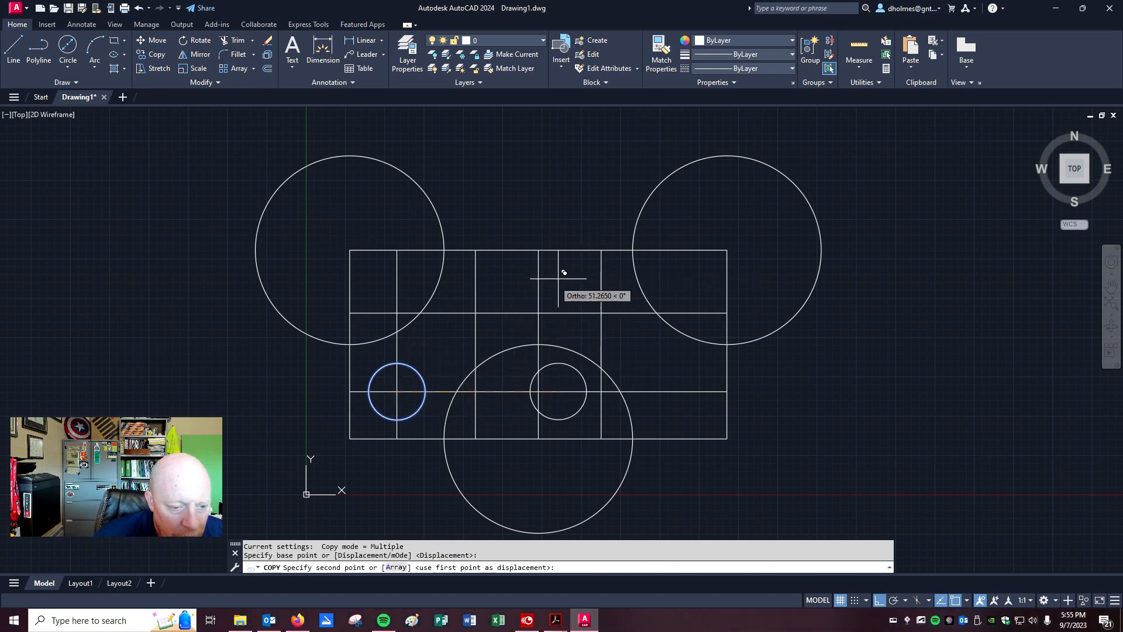
click(480, 308)
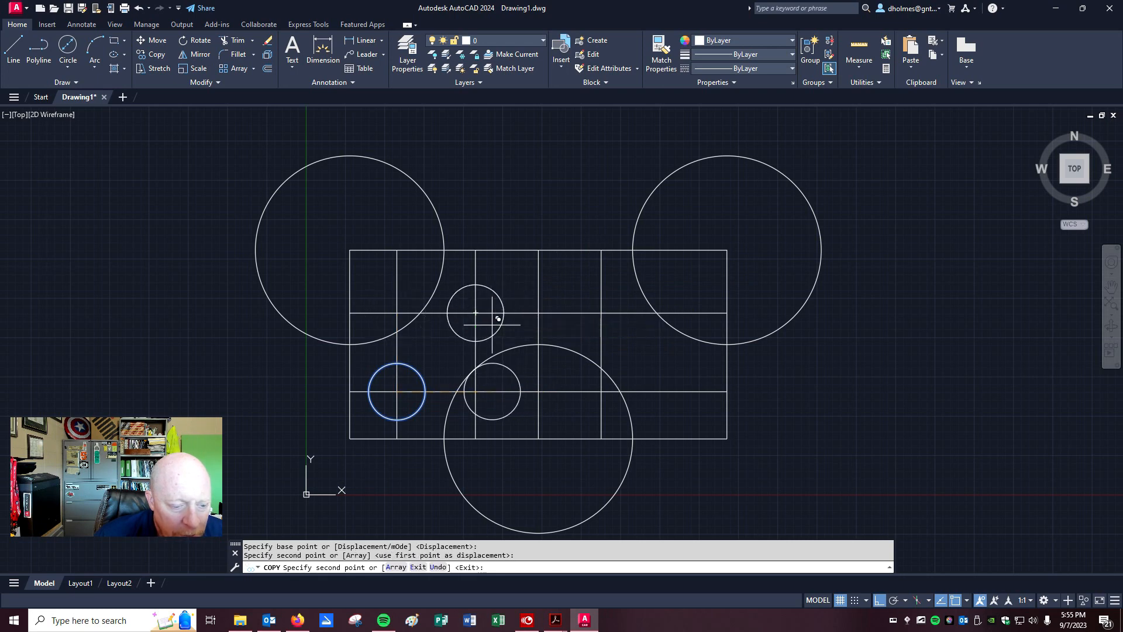
key(Escape)
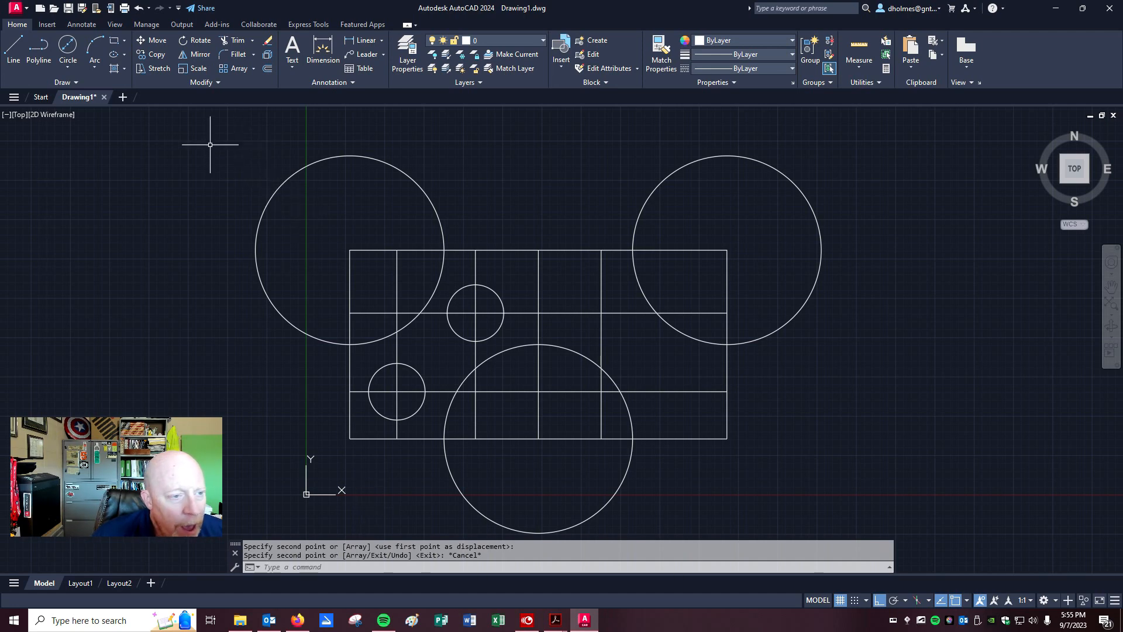
Step: Trim away the parts of the three radius 30 circles that lie outside the rectangle
click(229, 40)
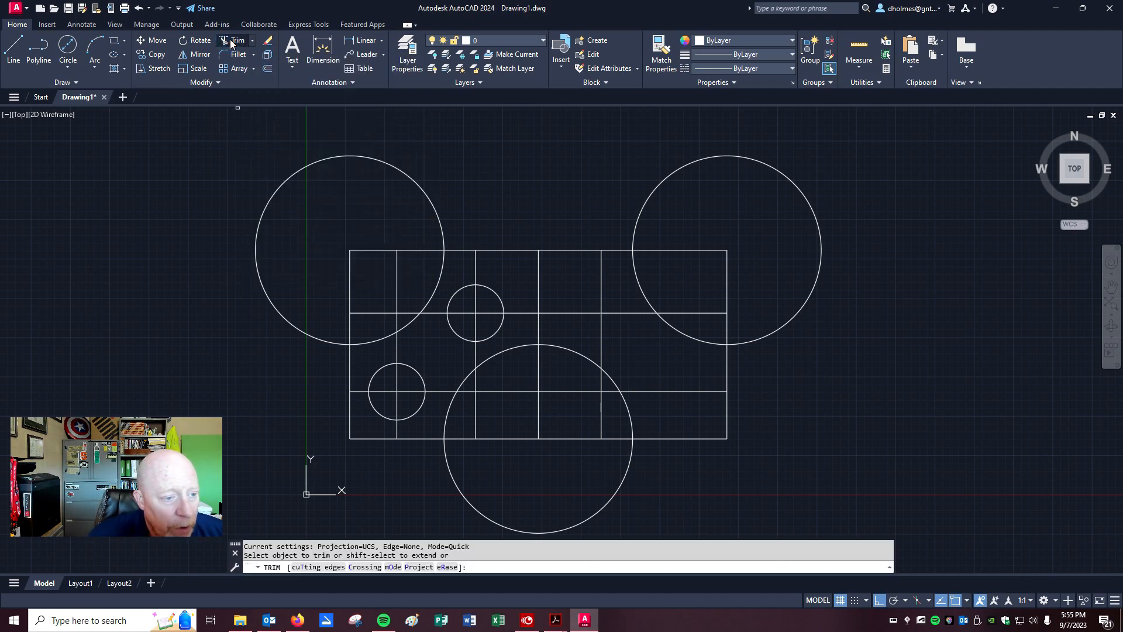
click(377, 158)
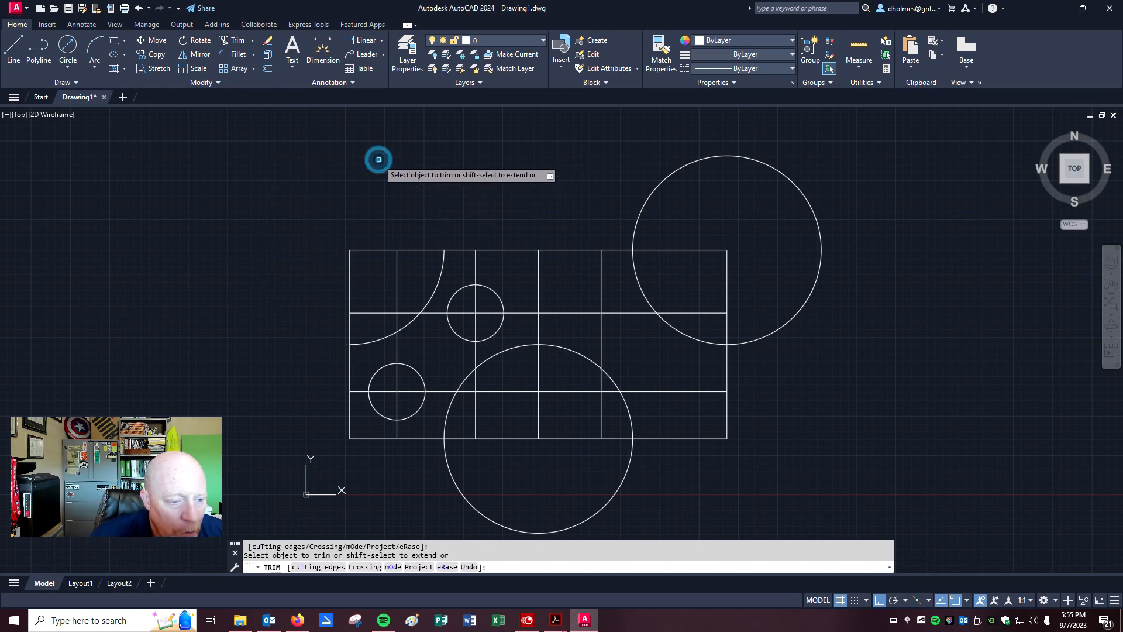
click(709, 156)
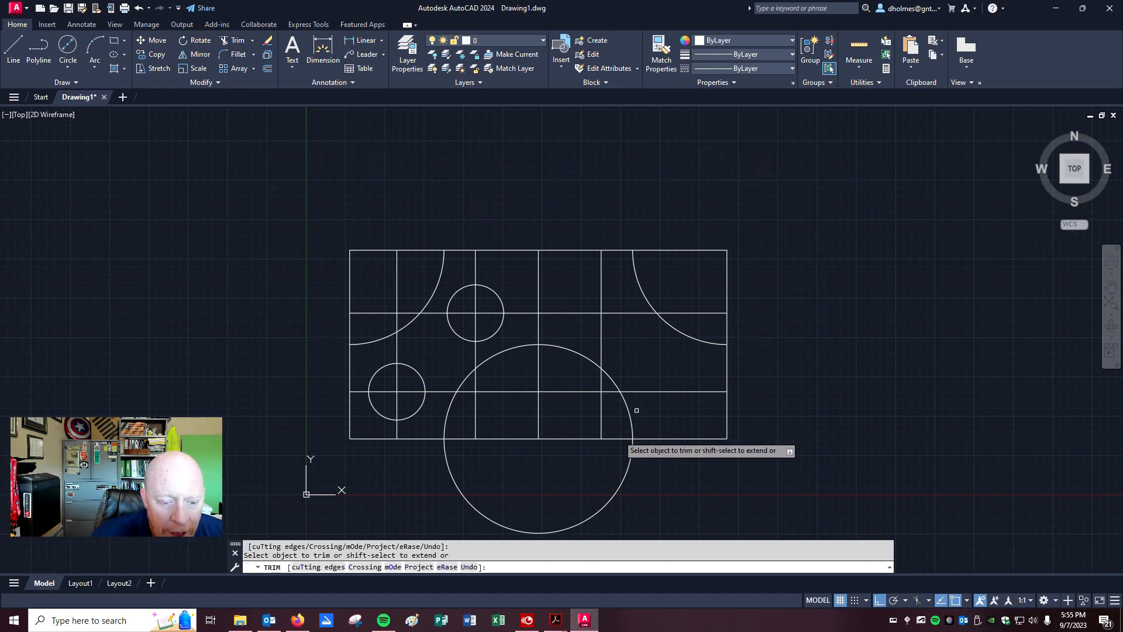
click(586, 518)
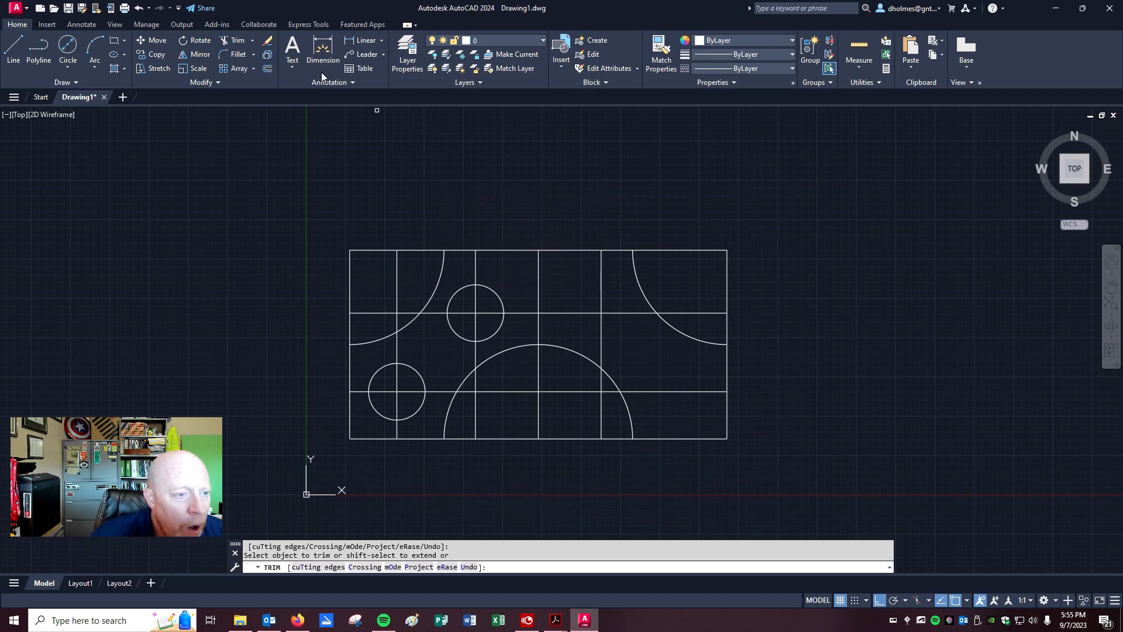
Step: Erase the three vertical and two horizontal offset construction lines, keeping the vertical centreline
click(268, 41)
click(397, 296)
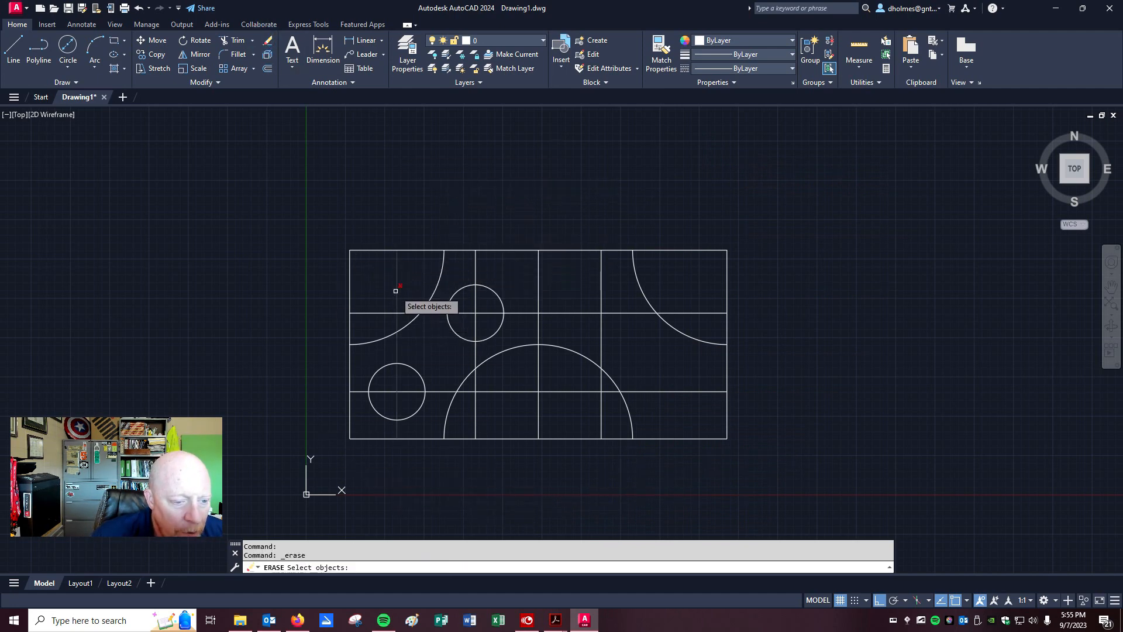
click(432, 313)
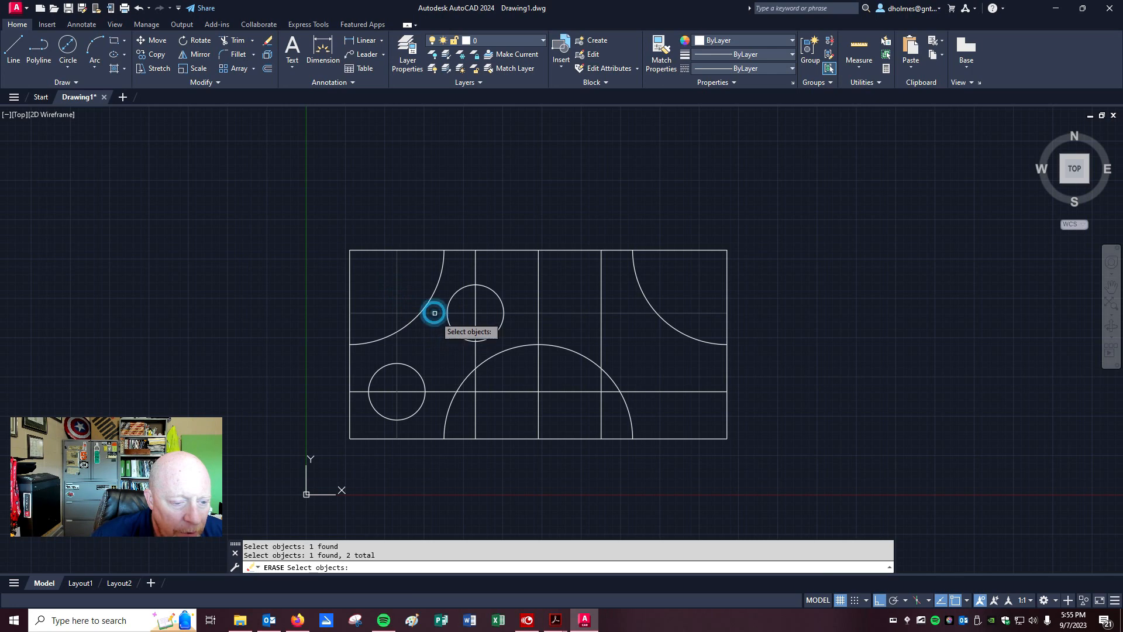
click(438, 394)
click(436, 381)
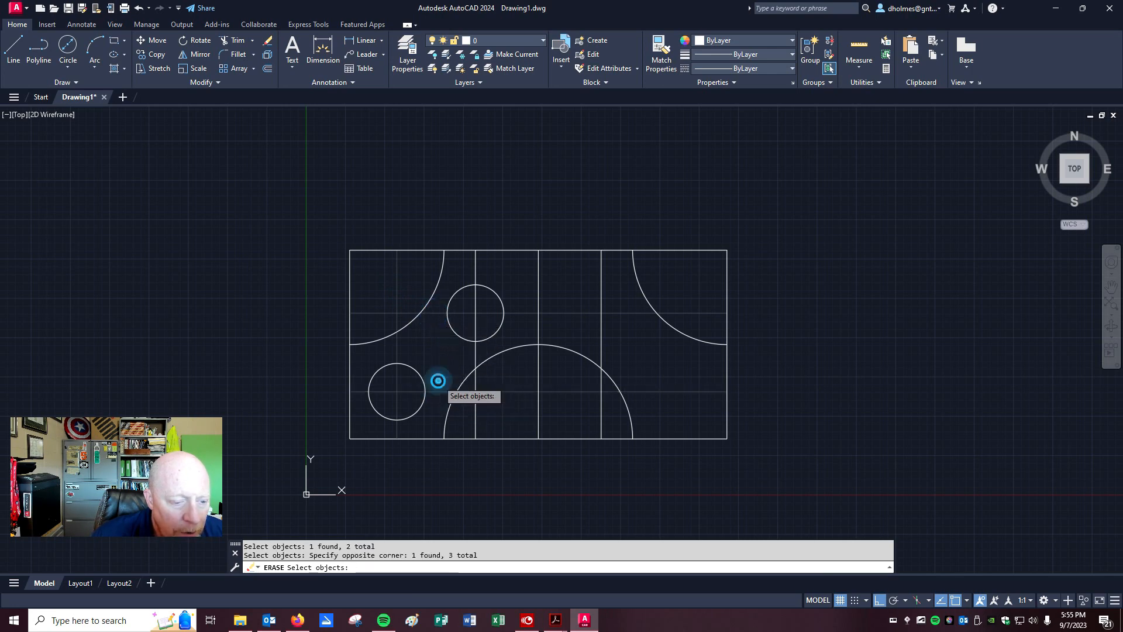
click(483, 307)
click(466, 306)
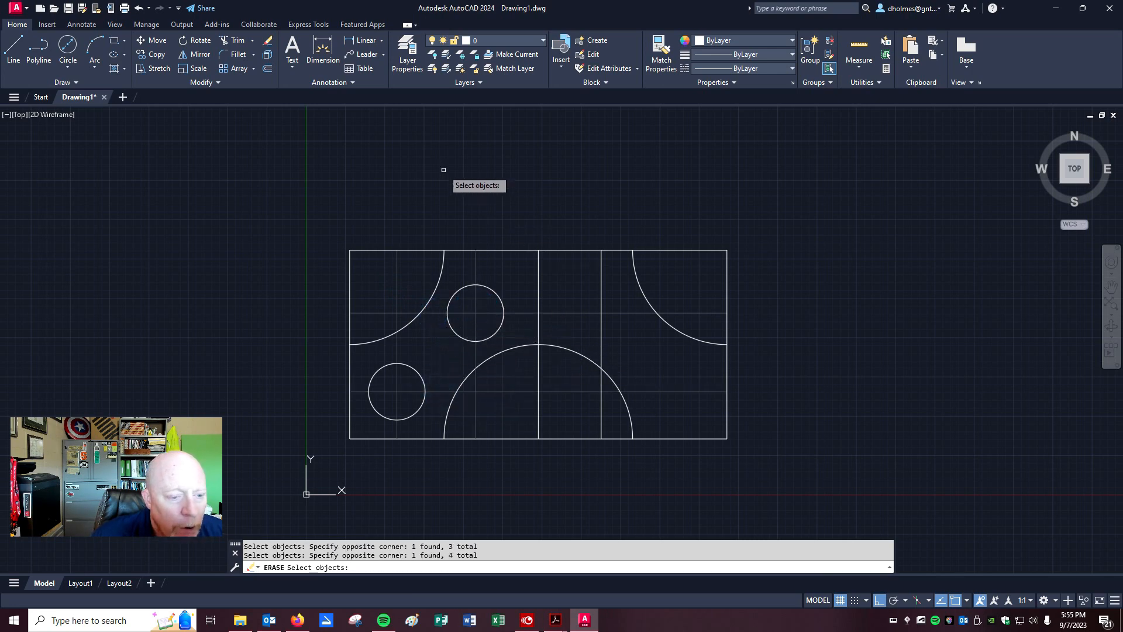
key(Return)
key(Return)
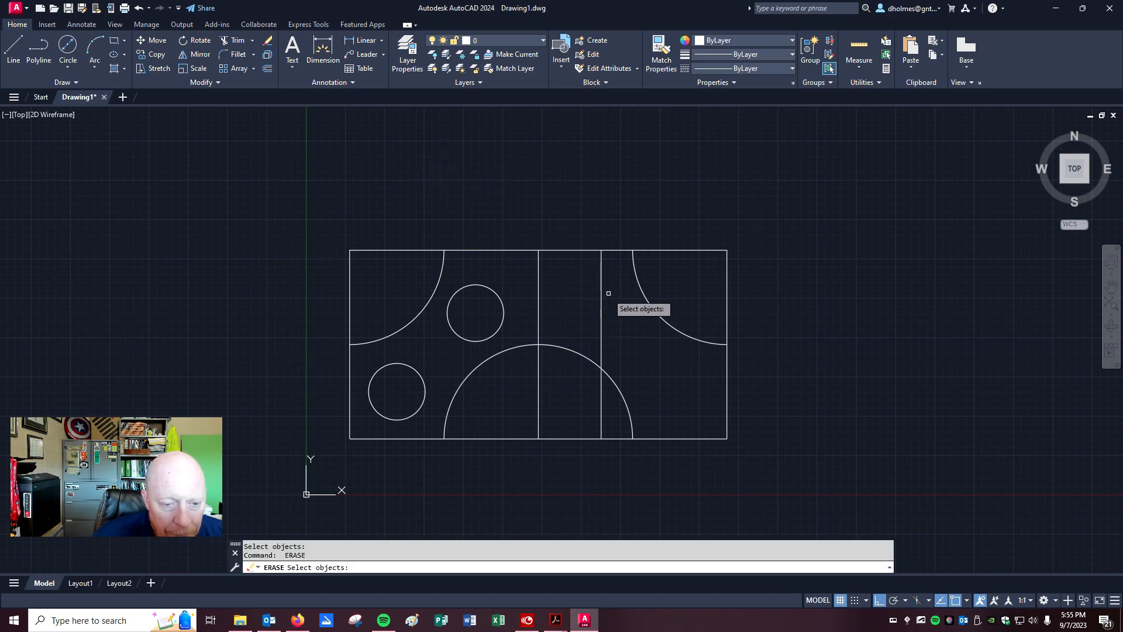
click(602, 291)
key(Return)
Step: Trim the rectangle's two upper corners beyond the arcs and its bottom edge between the ends of the central arc
click(236, 42)
drag(401, 256, 389, 241)
click(351, 295)
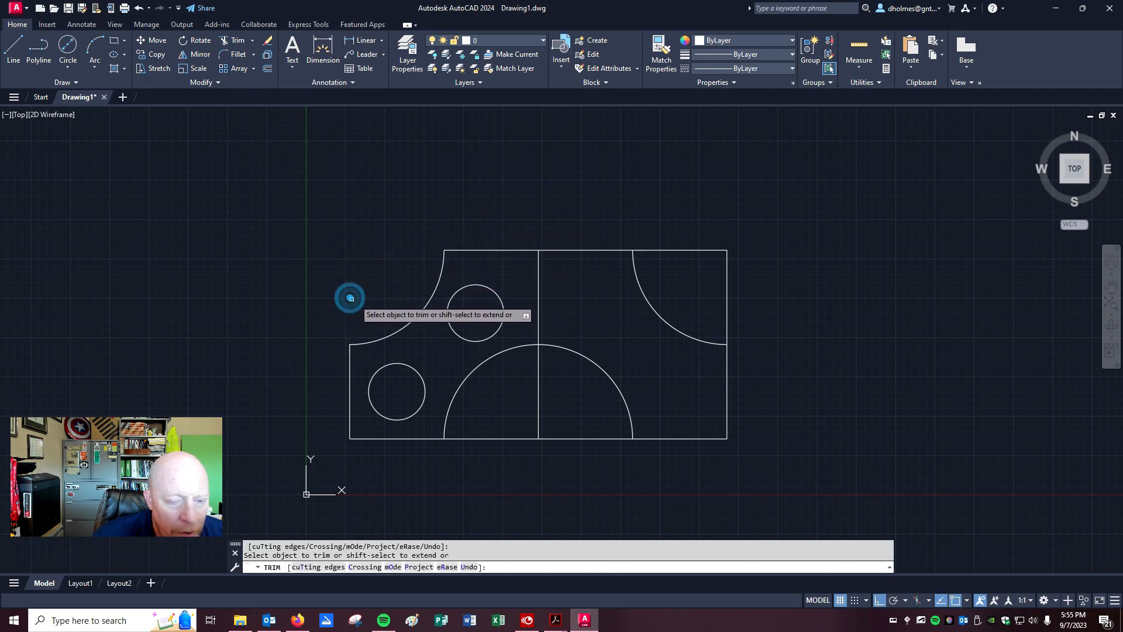
click(748, 318)
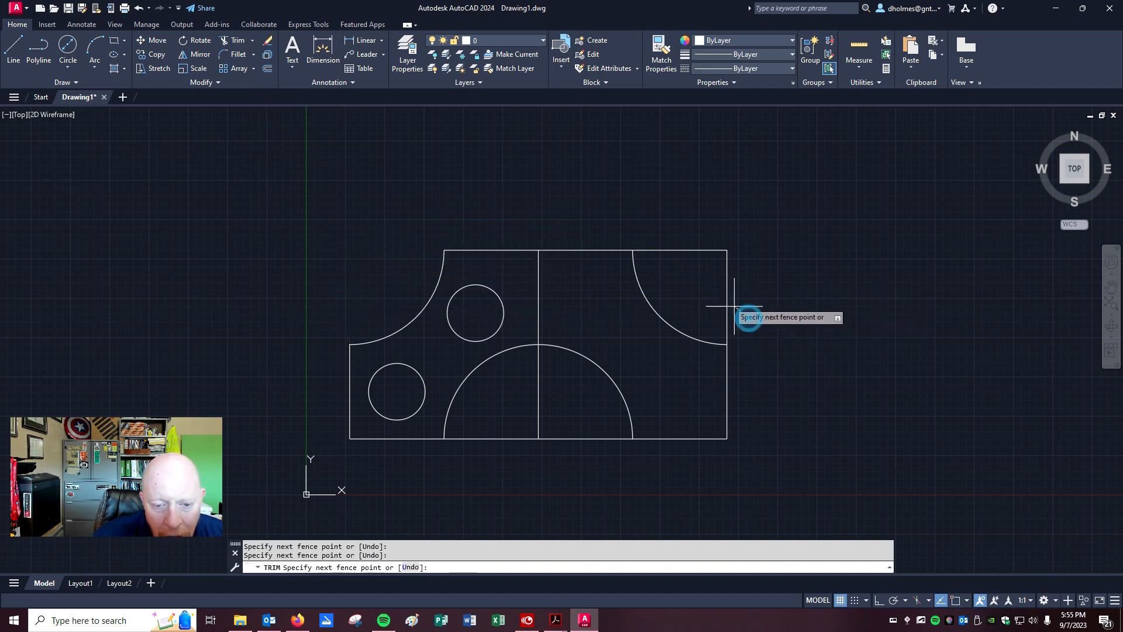
click(646, 219)
key(Return)
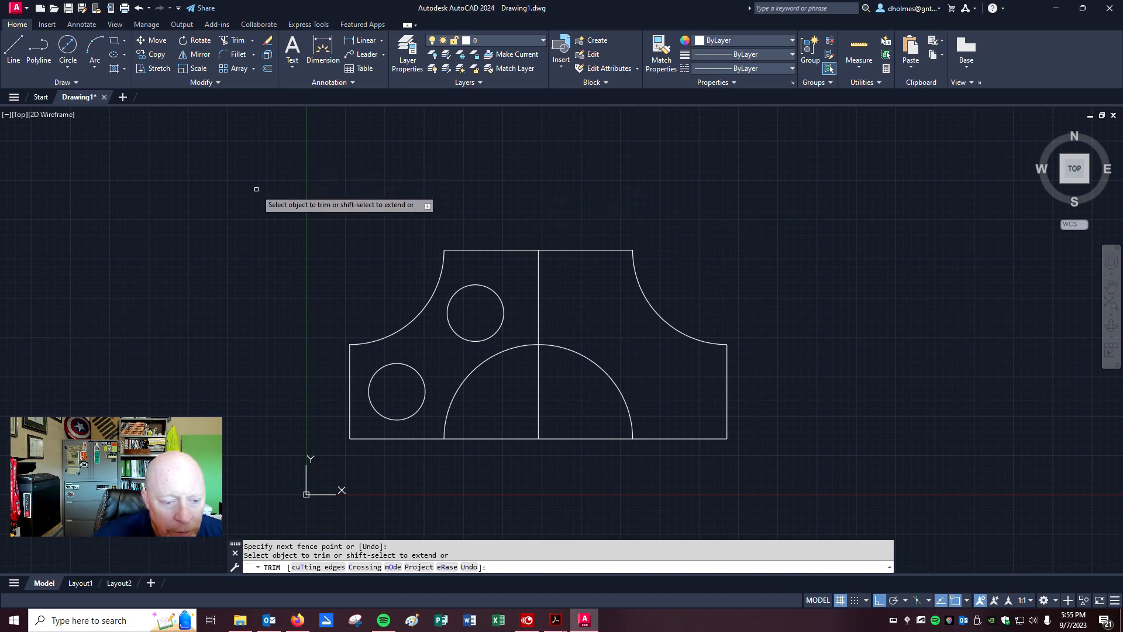
click(581, 439)
click(518, 438)
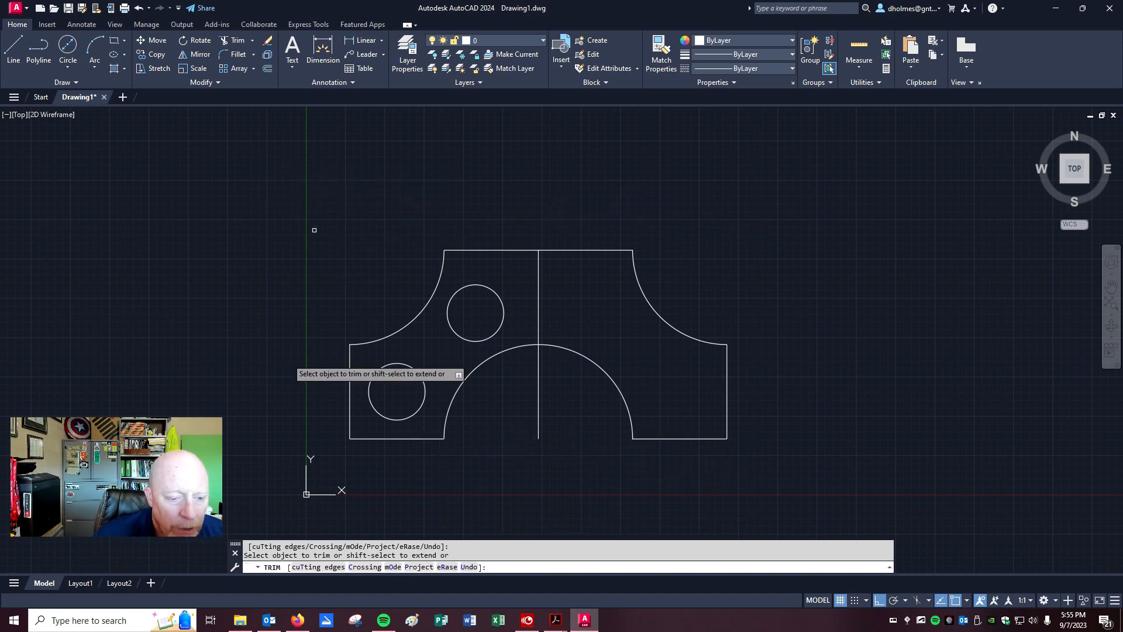
key(Escape)
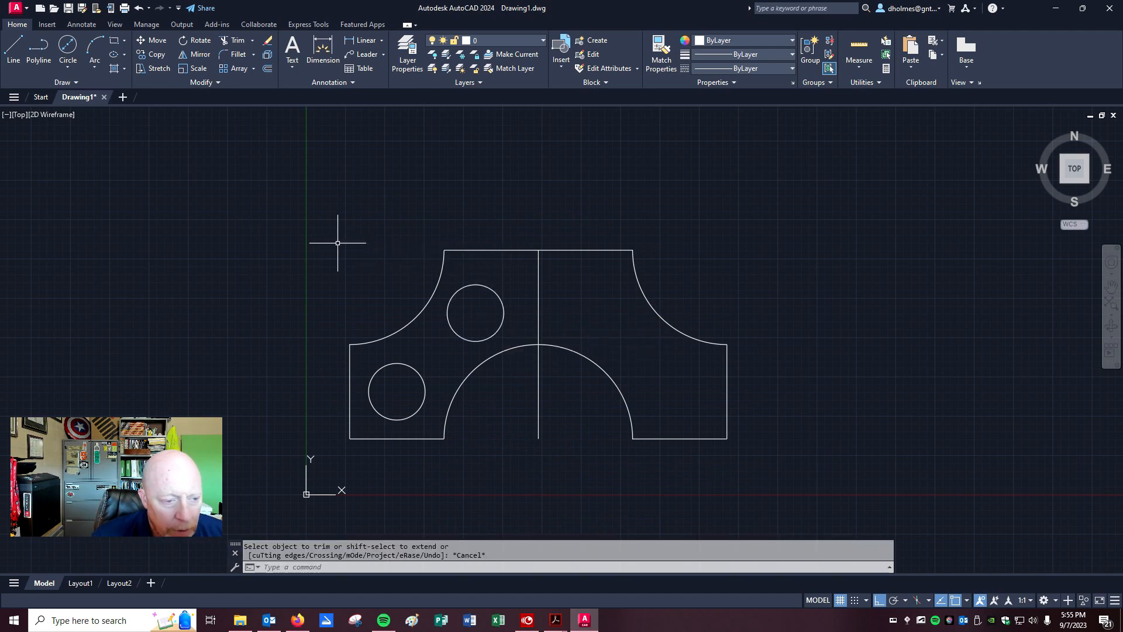
Step: Mirror the two small circles about the vertical centreline, keeping the source objects
click(200, 55)
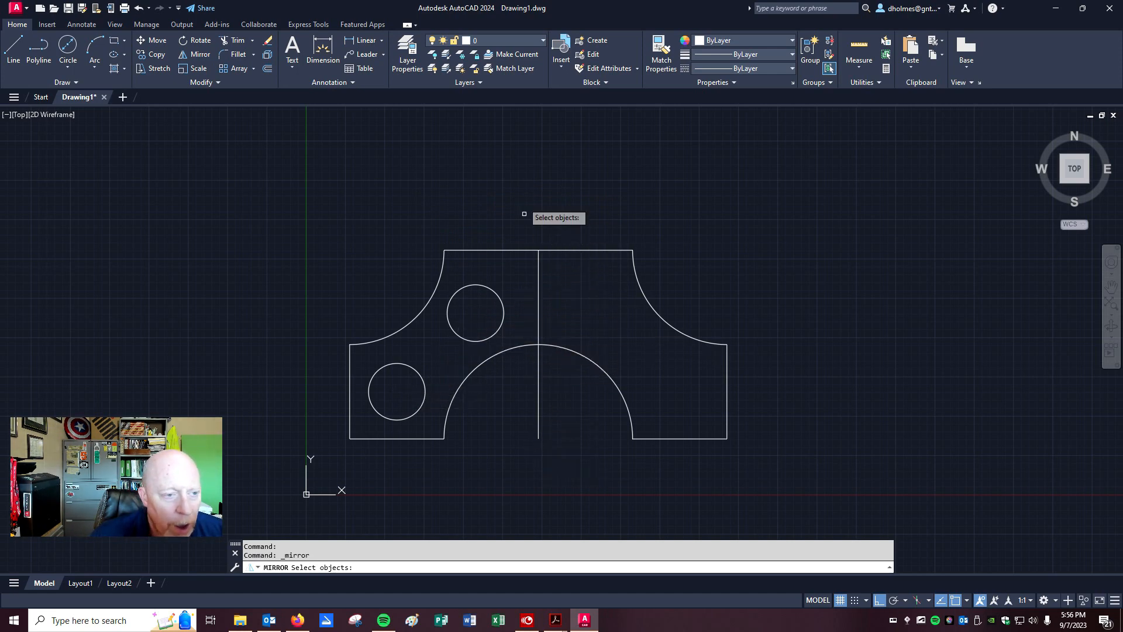
click(473, 286)
click(413, 365)
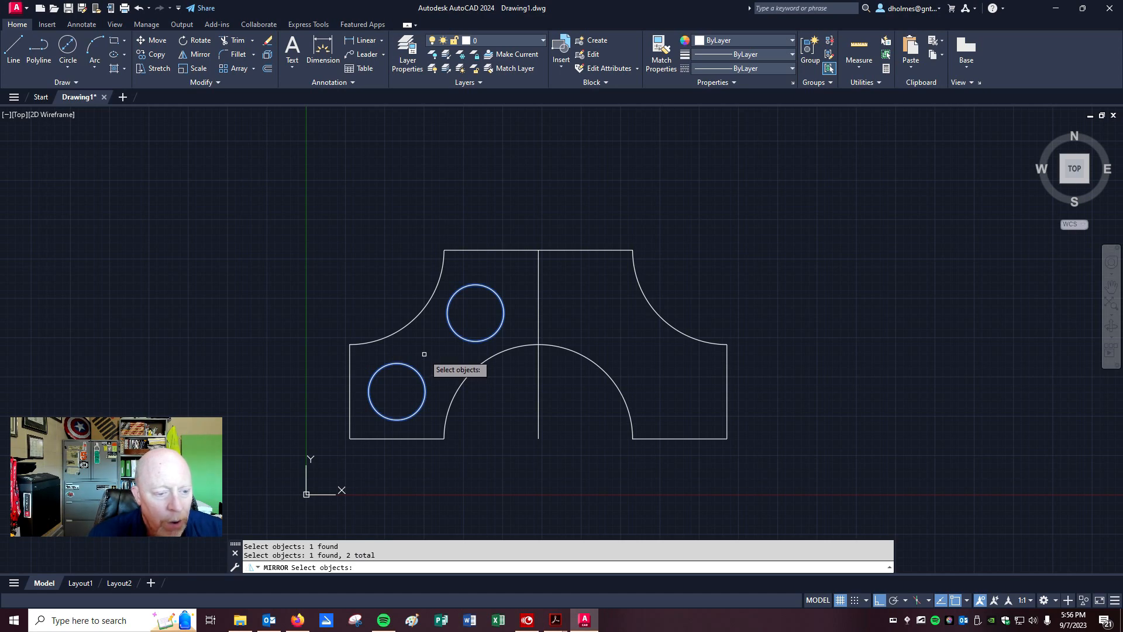
key(Return)
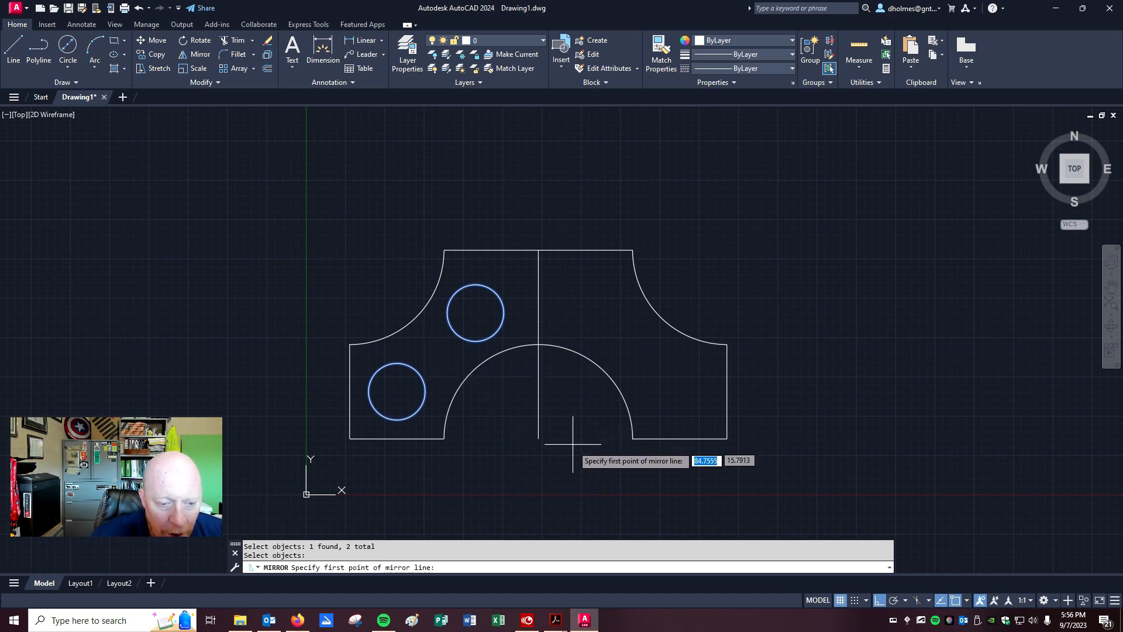
click(538, 438)
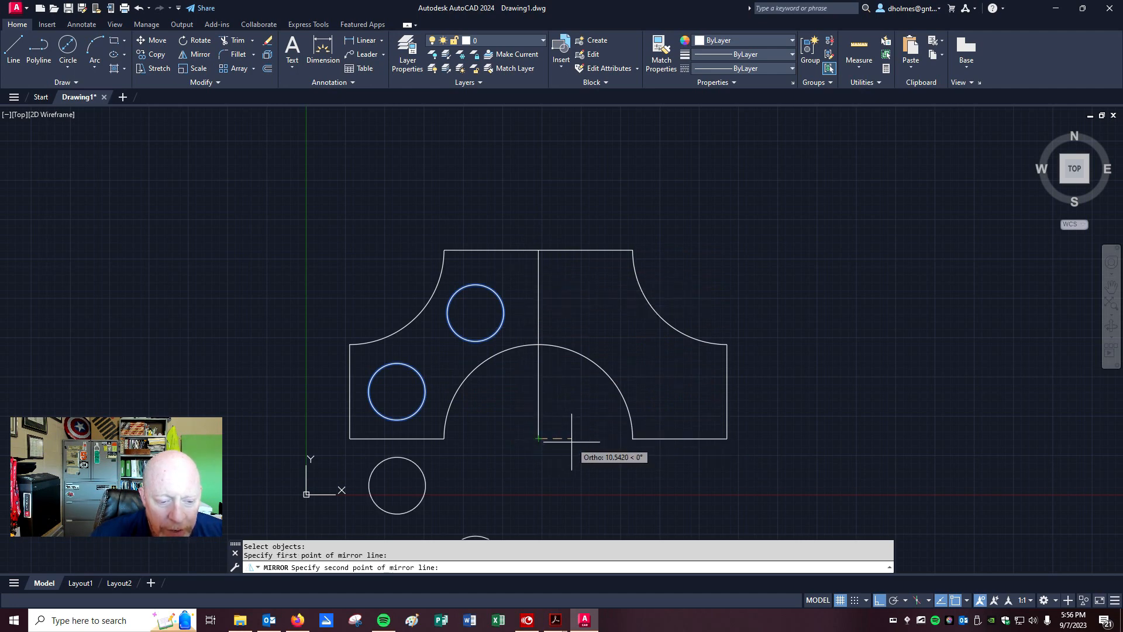
click(539, 241)
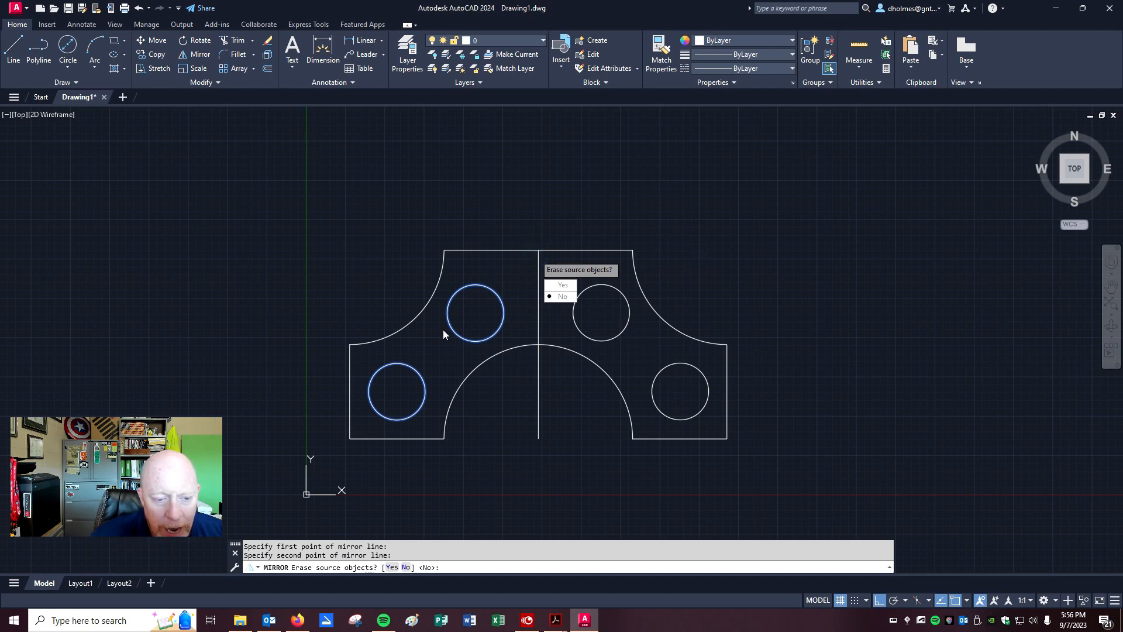
click(560, 297)
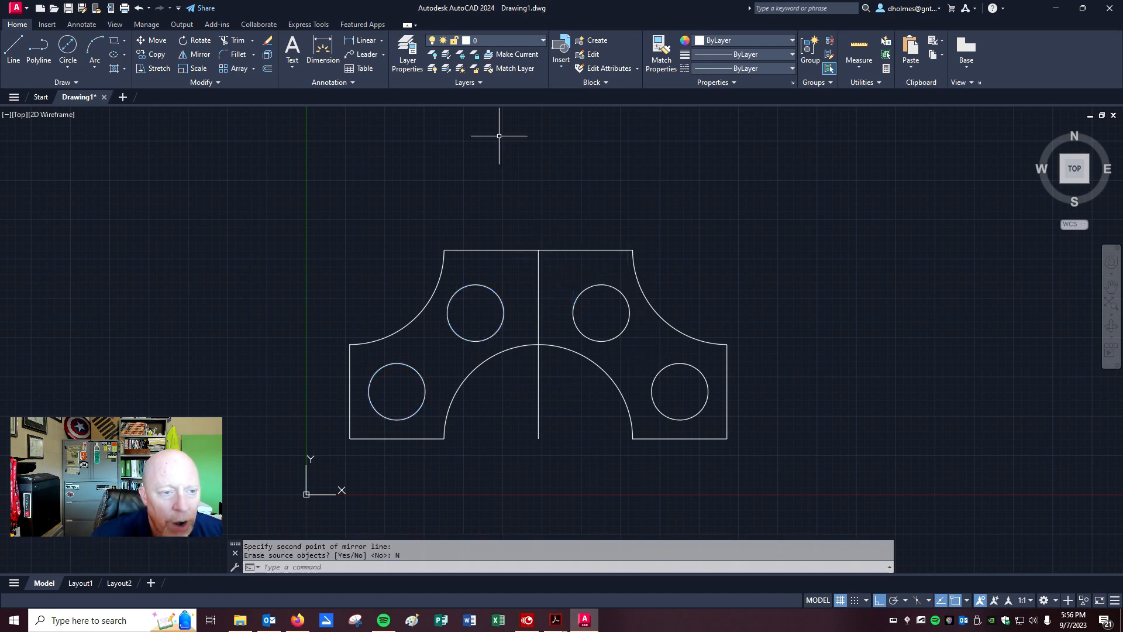
Step: Erase the vertical centreline of the bracket
click(268, 40)
click(538, 293)
right_click(539, 277)
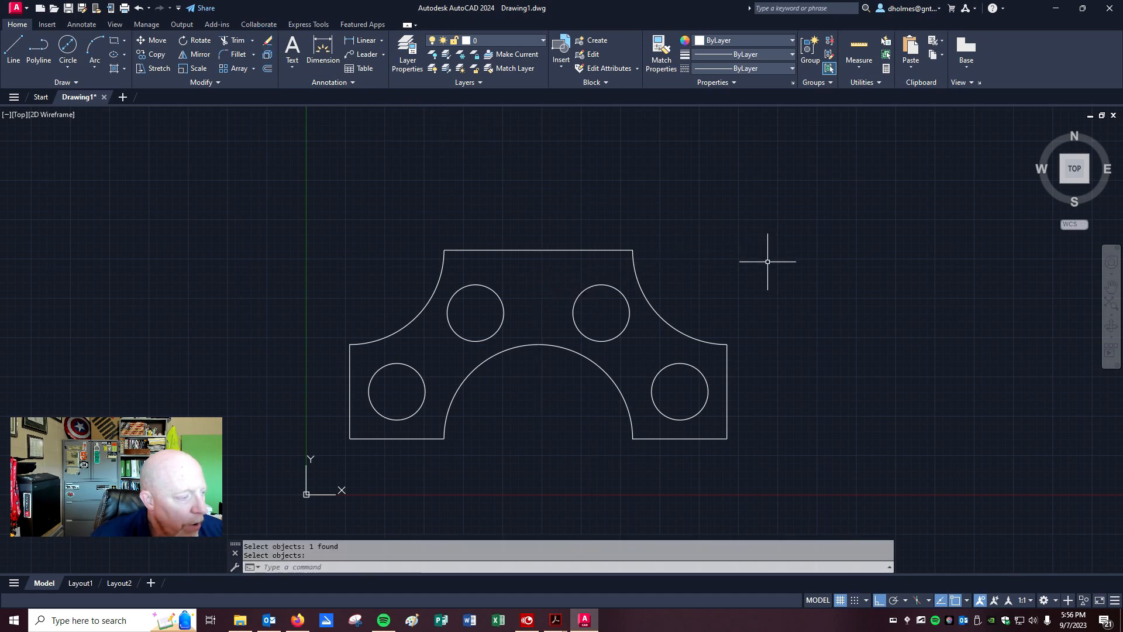
Step: Switch to the exercise PDF in Acrobat Reader and examine the Exercise 3.3 Roller Arm drawing and its dimensions
key(alt+Tab)
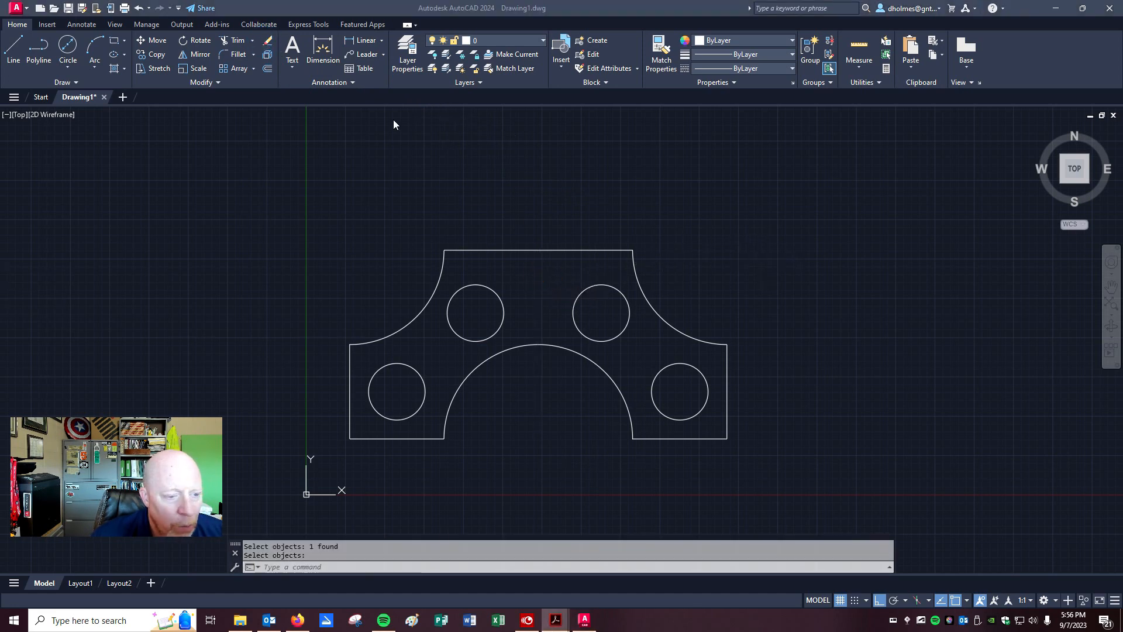
drag(0, 73, 0, 101)
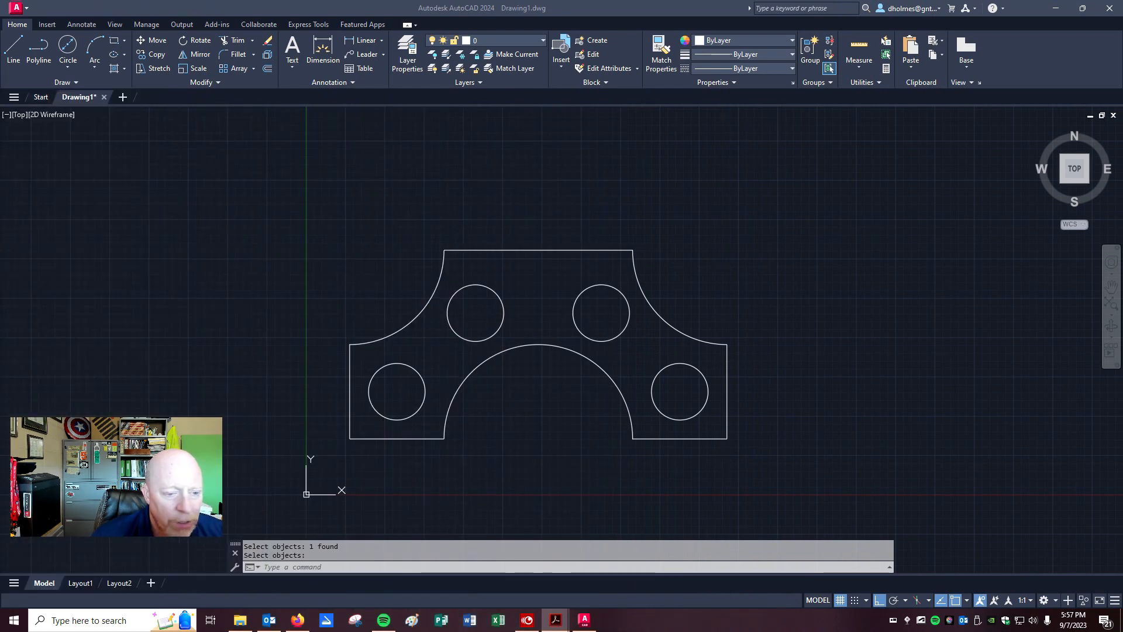
scroll(664, 244, down, 10)
scroll(811, 195, up, 4)
scroll(811, 194, up, 3)
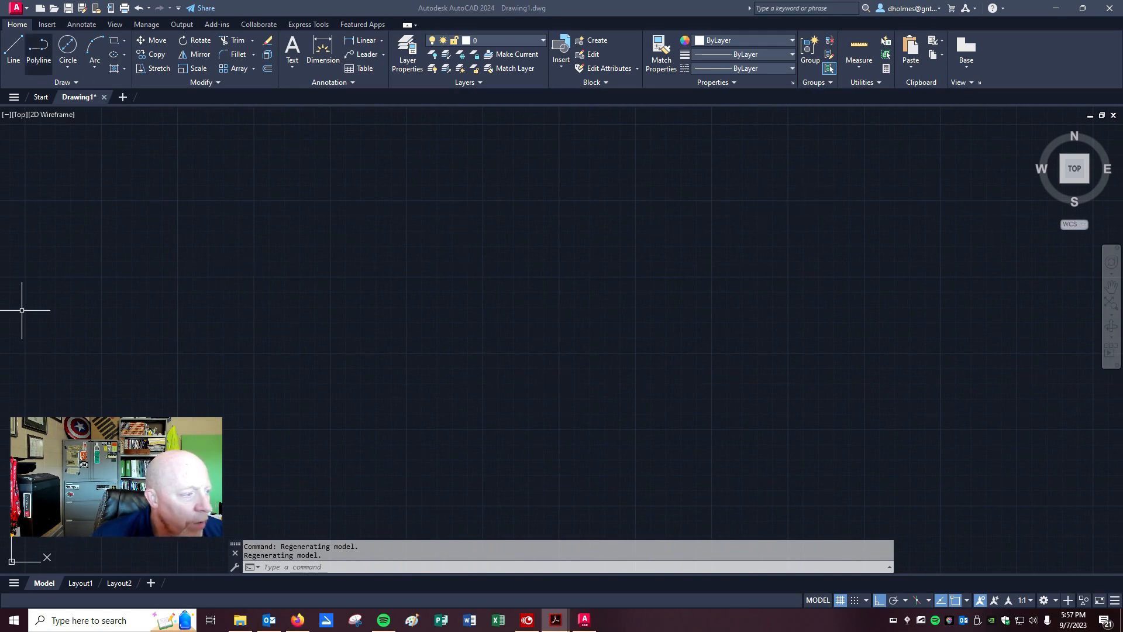
drag(0, 87, 611, 50)
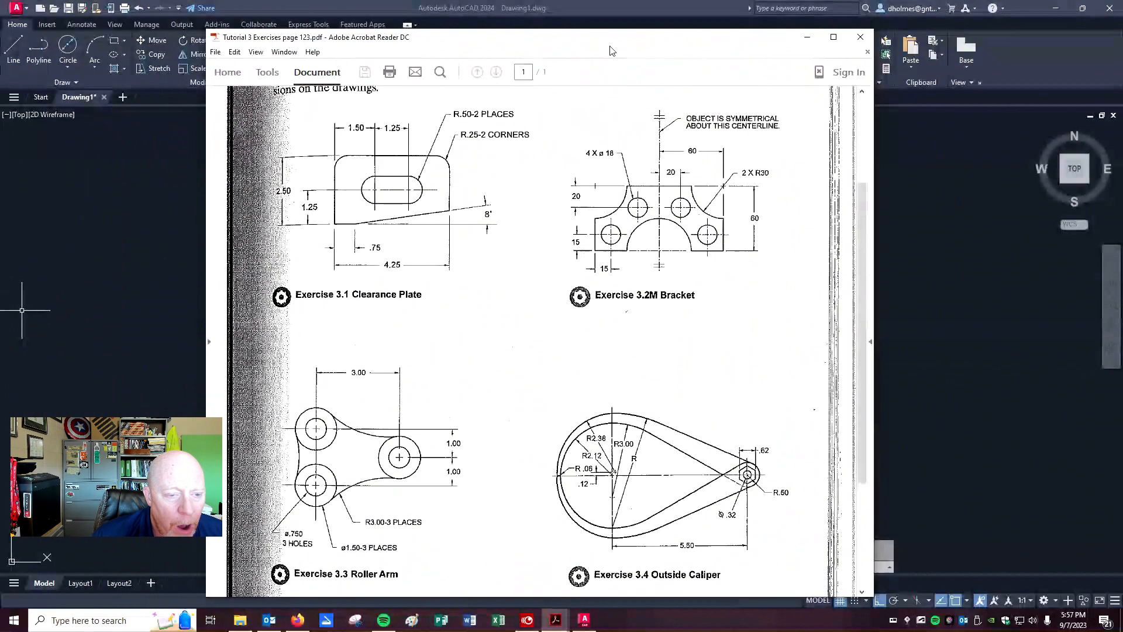
scroll(608, 93, down, 5)
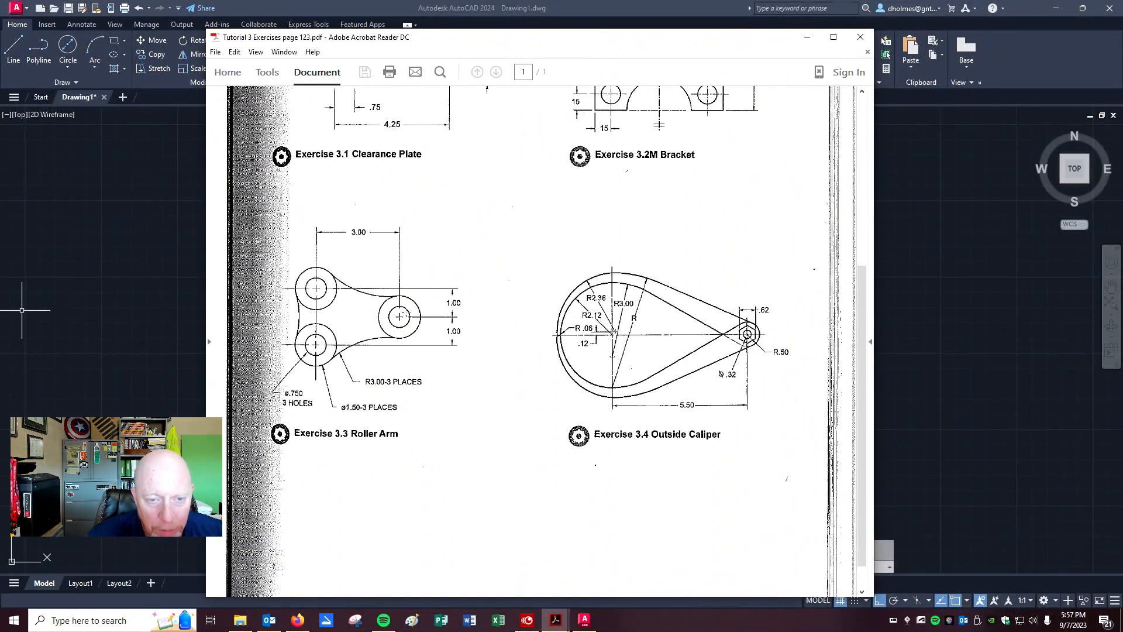
drag(702, 30, 0, 36)
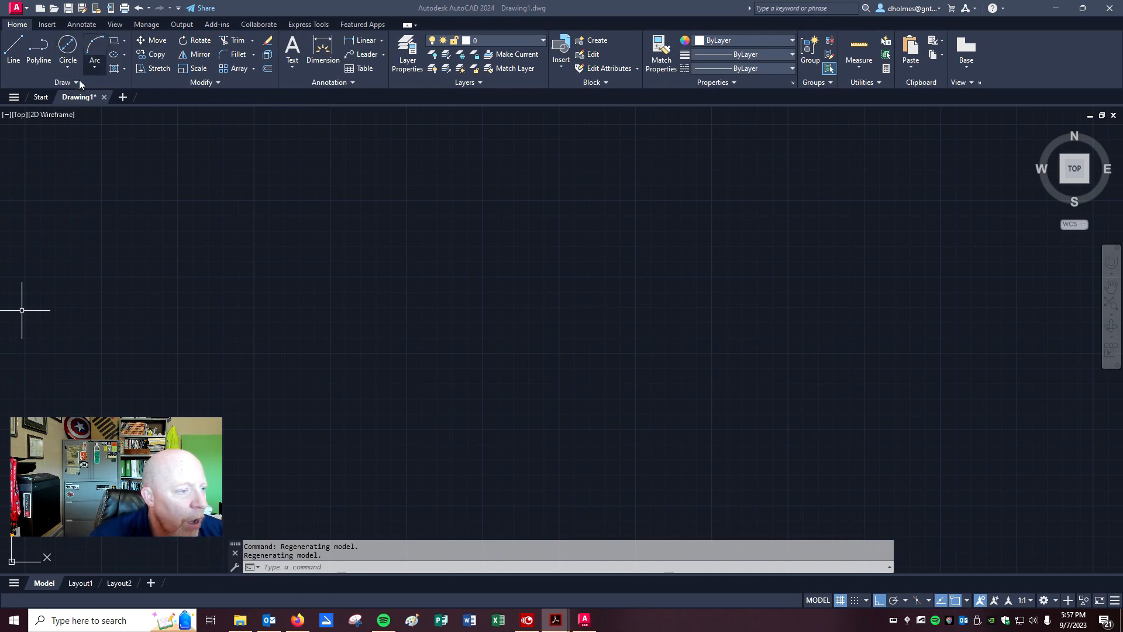
Step: Check the Roller Arm dimensions in the exercise PDF and draw a horizontal line 3 units long to the right
click(19, 46)
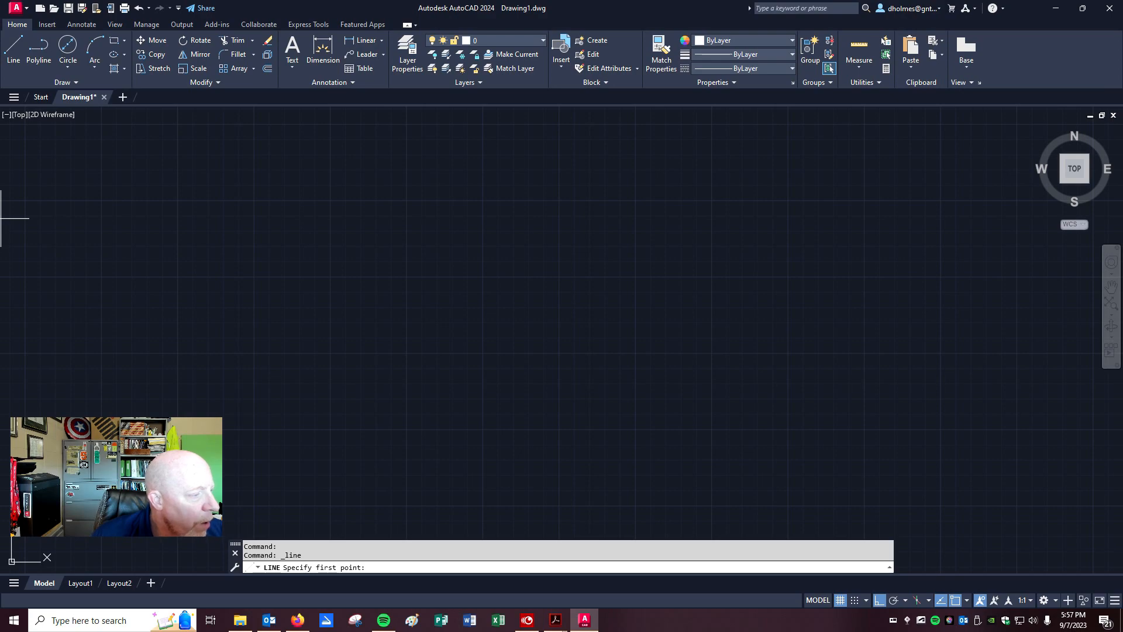
key(alt+Tab)
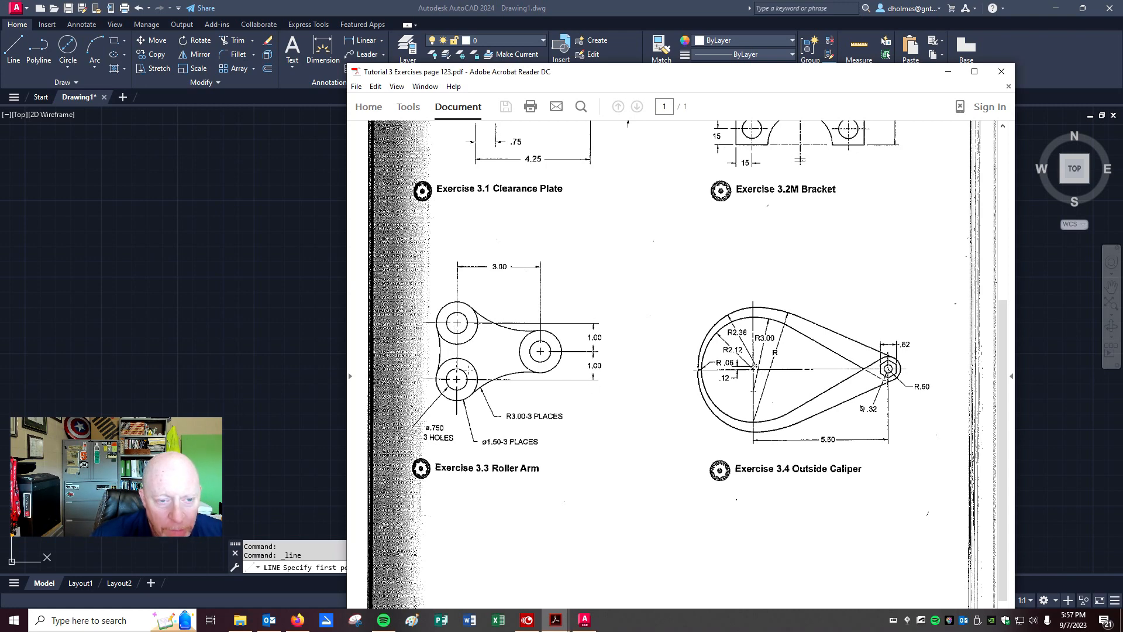
drag(592, 82, 0, 117)
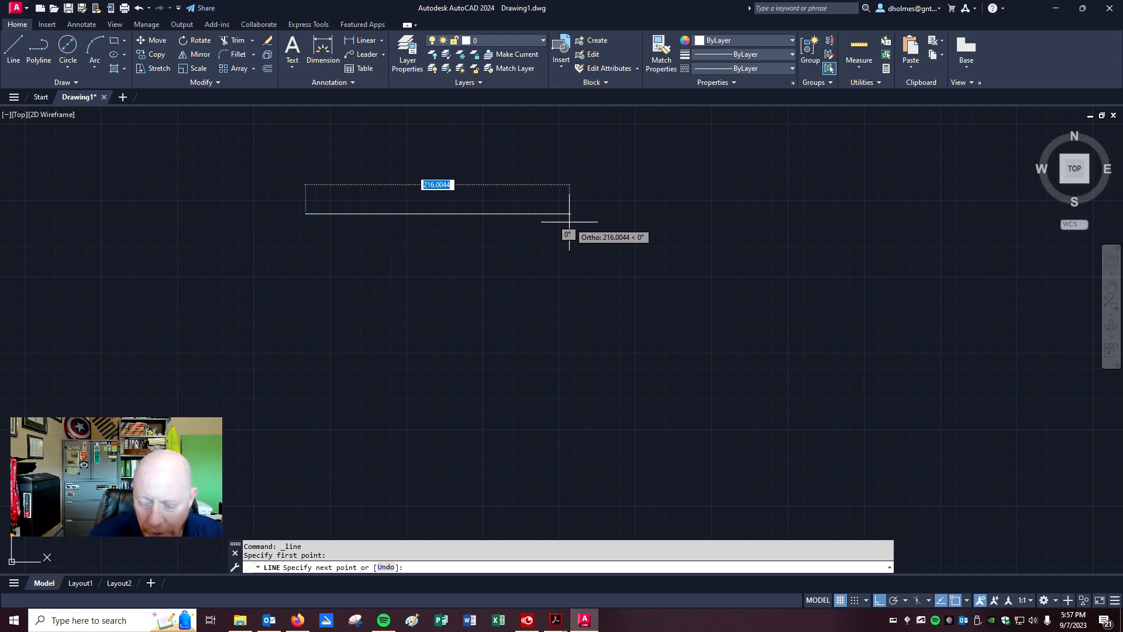
text(3)
key(Return)
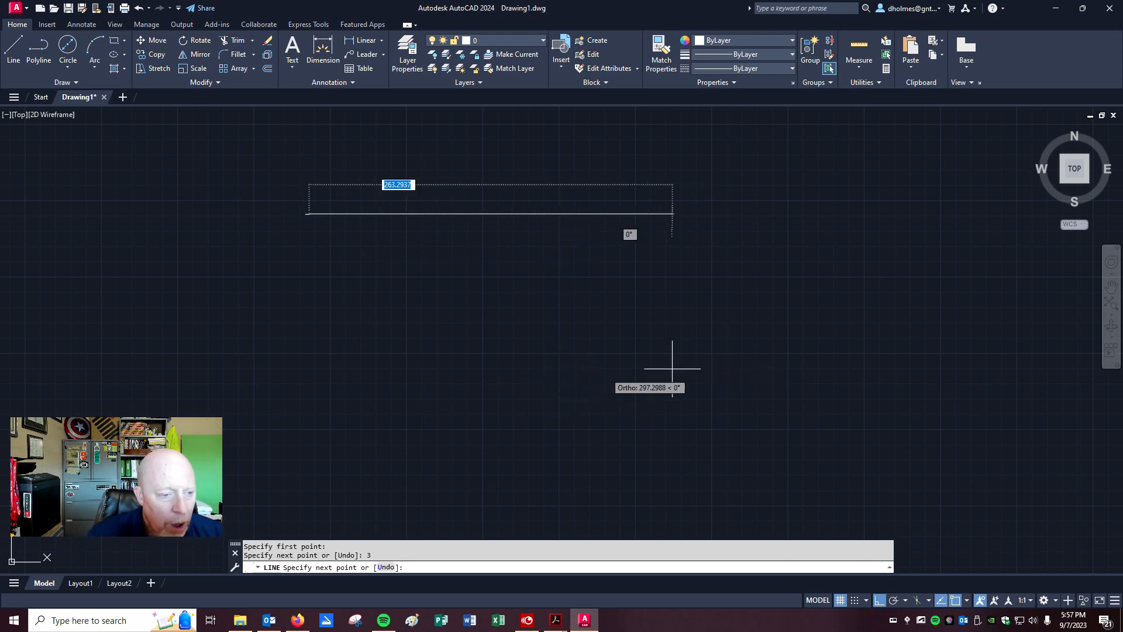
Step: Continue the line 2 units down and 3 units left, and close it at the starting point as a rectangle
scroll(272, 206, up, 6)
scroll(272, 205, up, 3)
scroll(940, 377, down, 1)
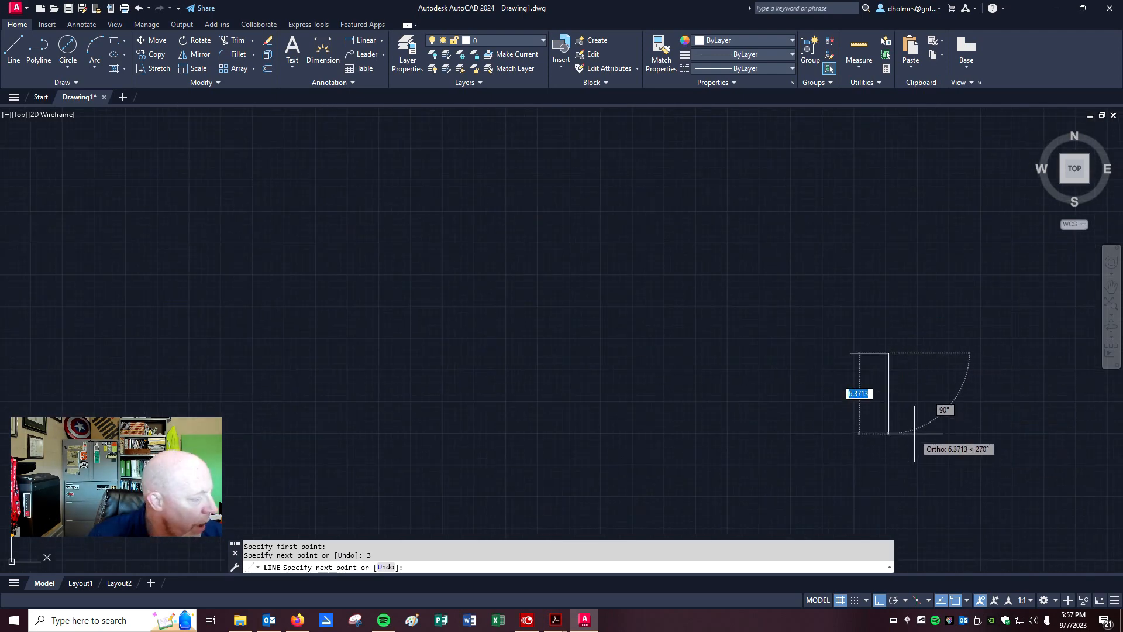
text(2)
key(Return)
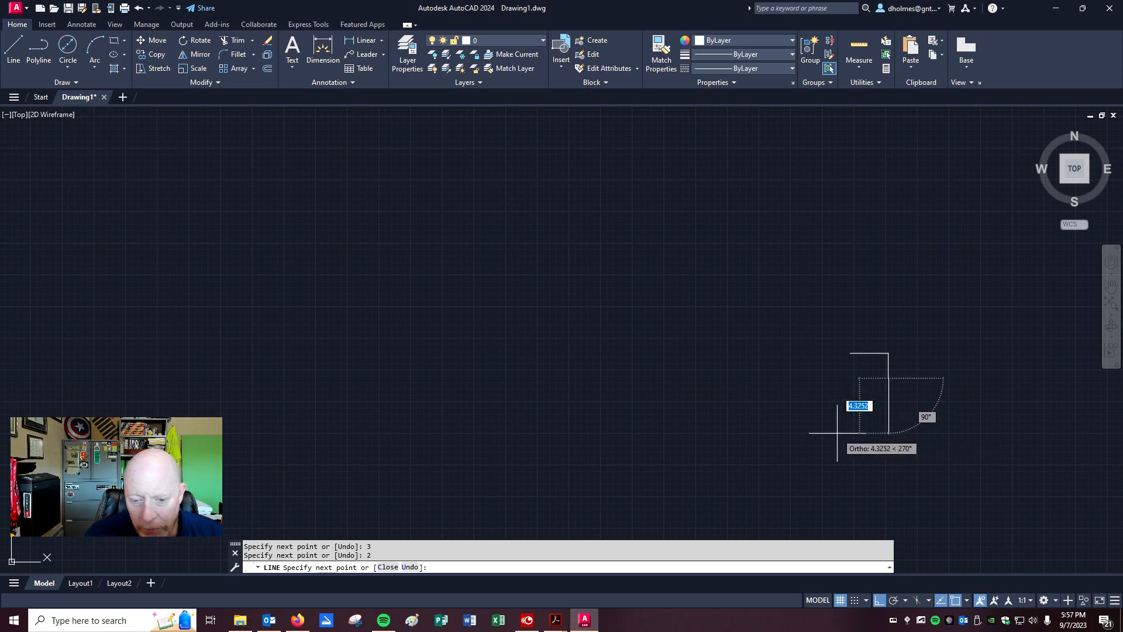
text(3)
key(Return)
click(850, 352)
key(Return)
Step: Draw a circle of diameter .75 centred on the rectangle's upper-left corner
scroll(931, 373, up, 6)
scroll(786, 398, up, 3)
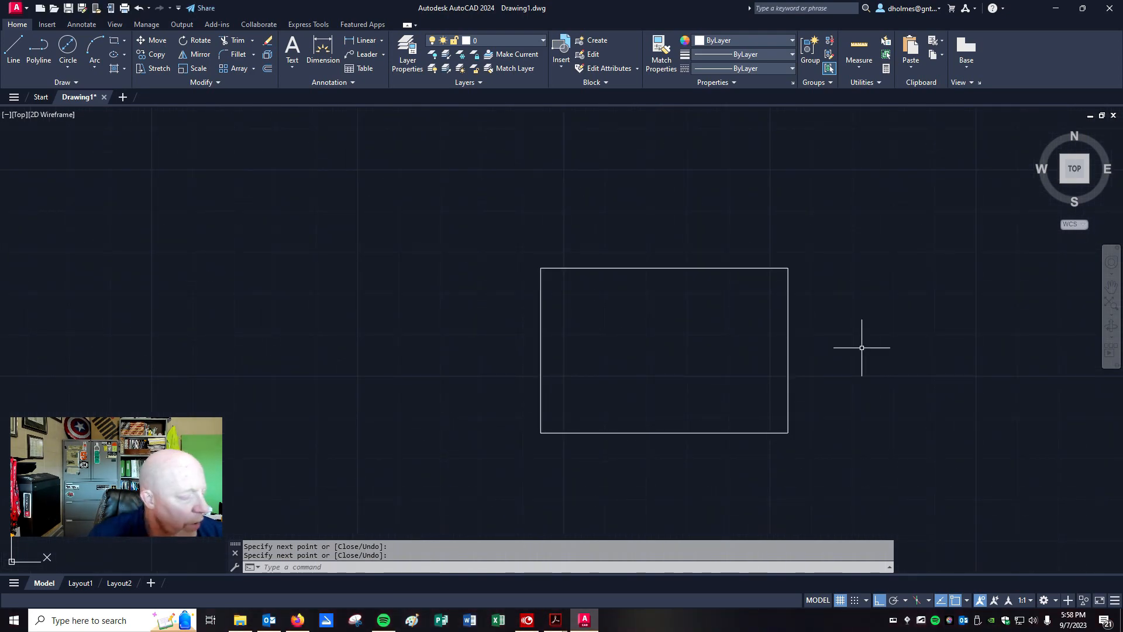
scroll(909, 347, up, 2)
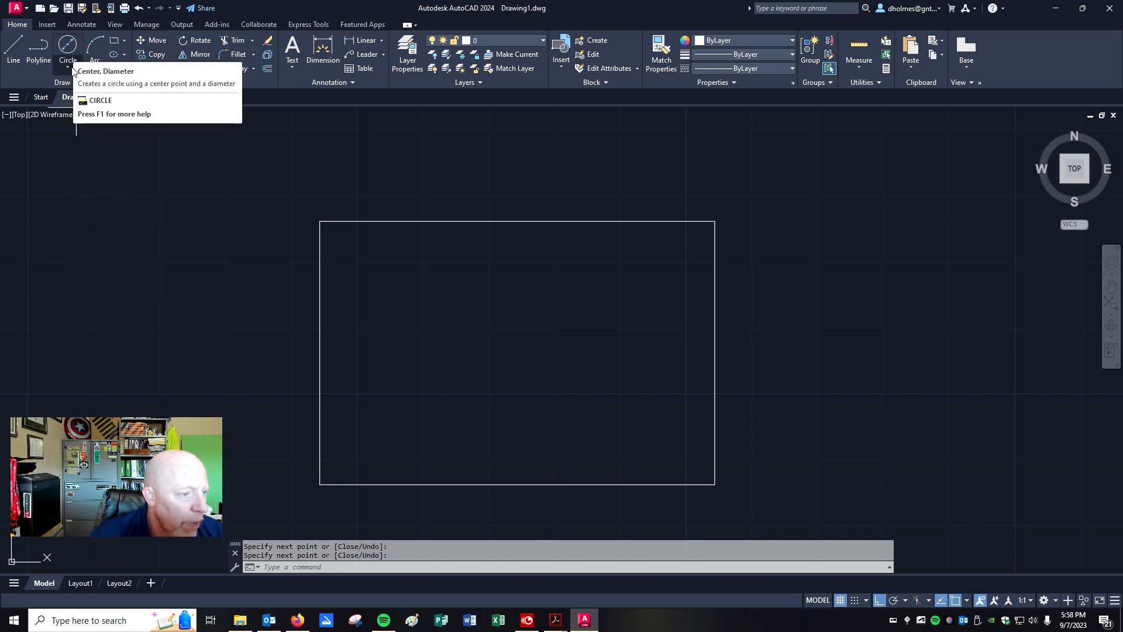
click(69, 68)
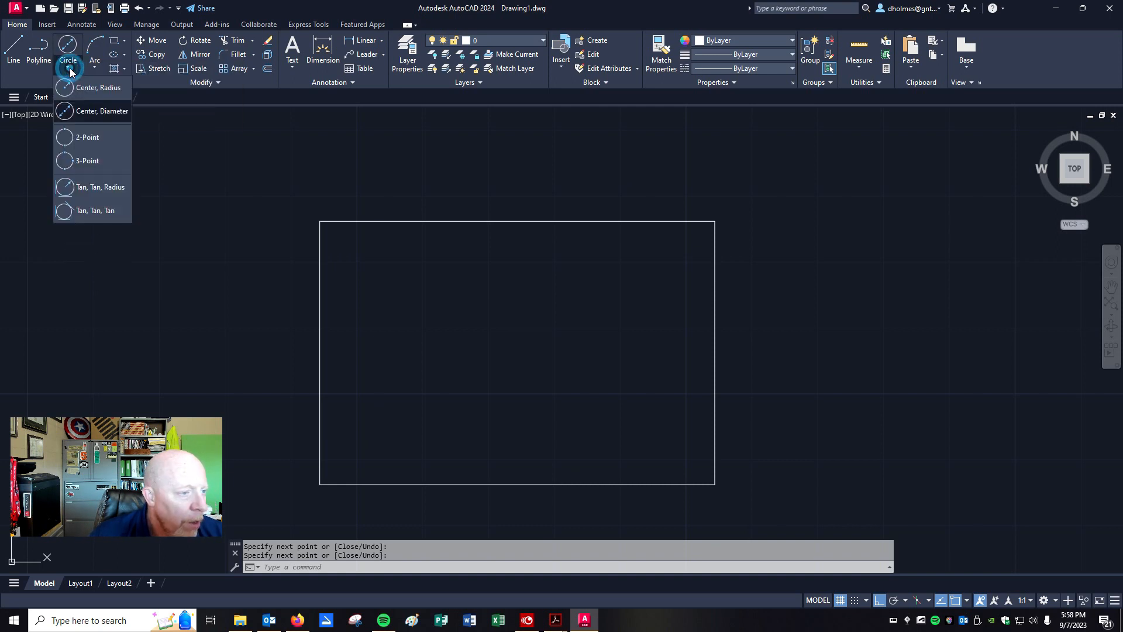
click(99, 111)
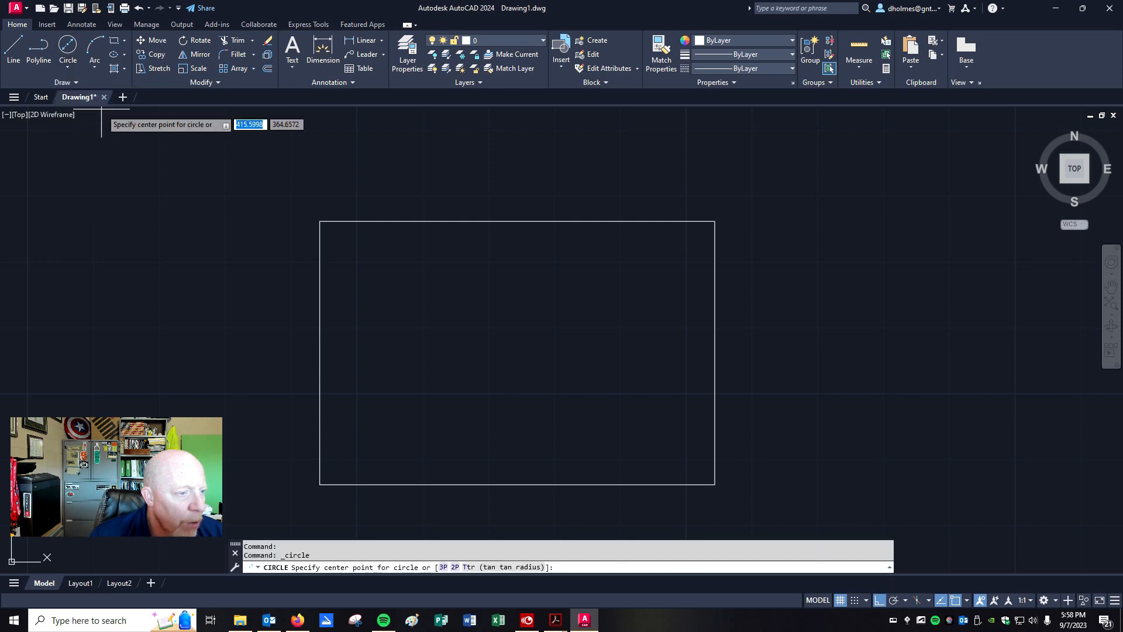
click(320, 221)
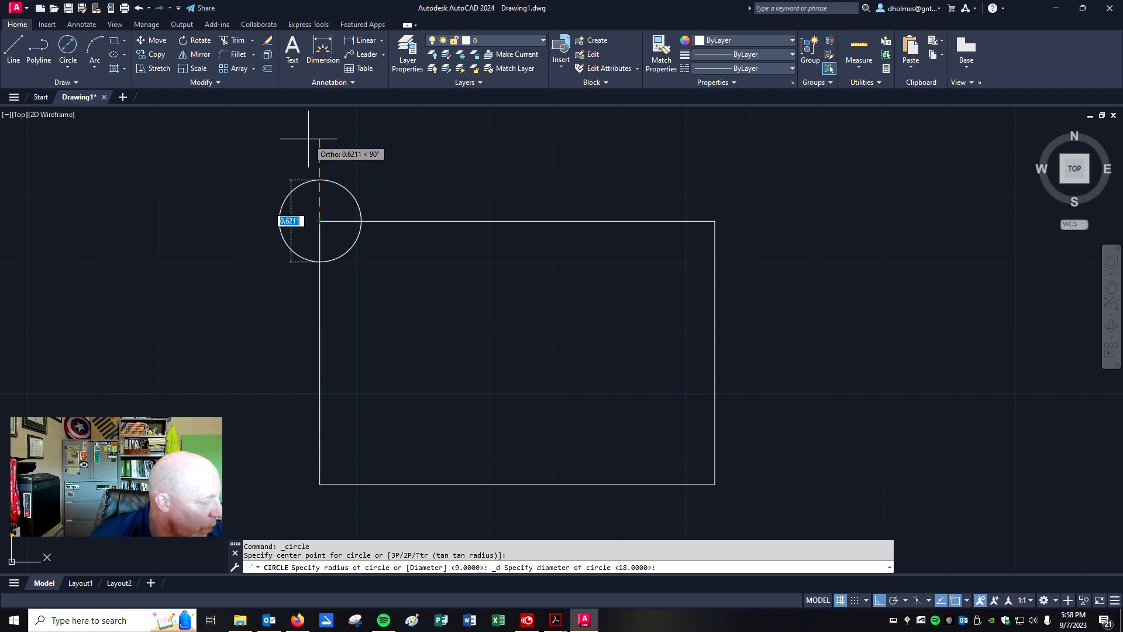
text(.75)
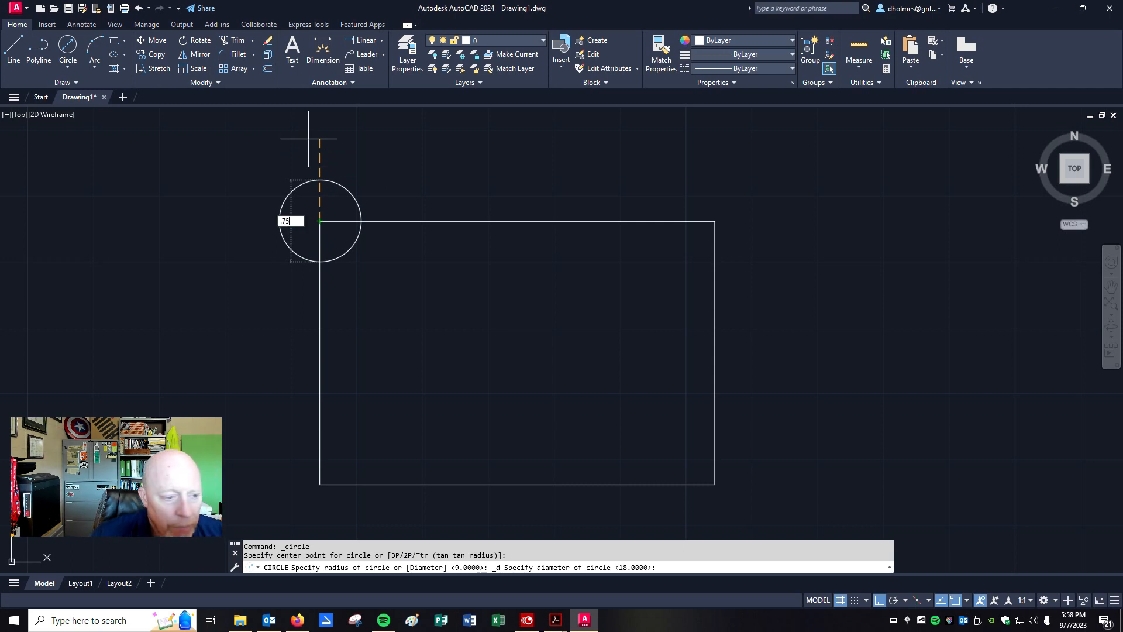
key(Return)
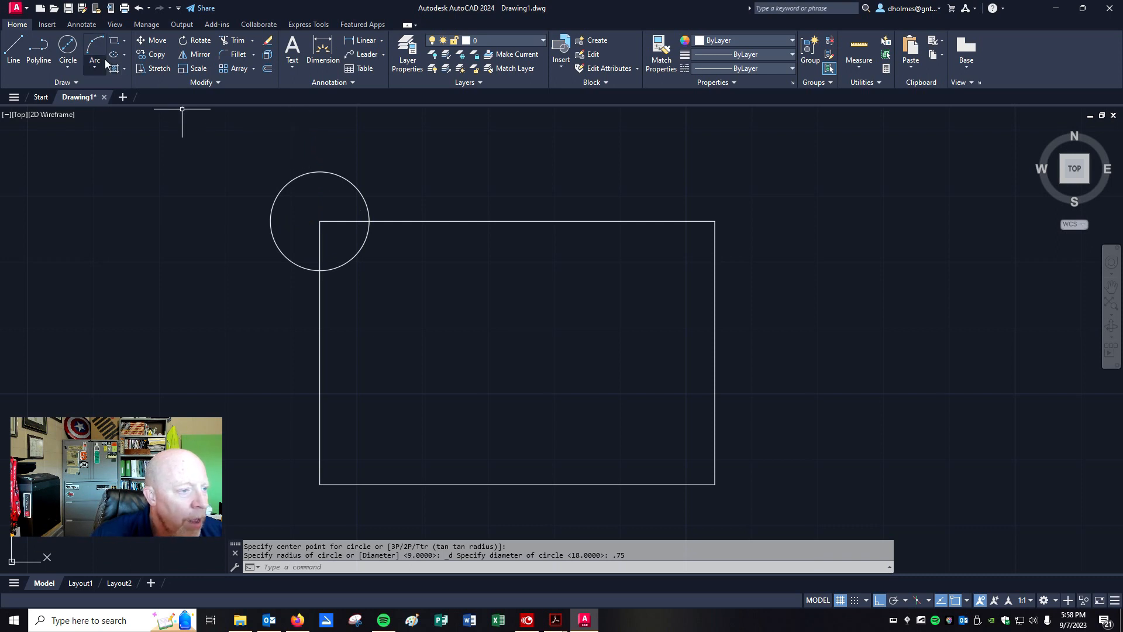
Step: Draw a concentric circle of diameter 1.5 centred on the rectangle's upper-left corner
click(67, 47)
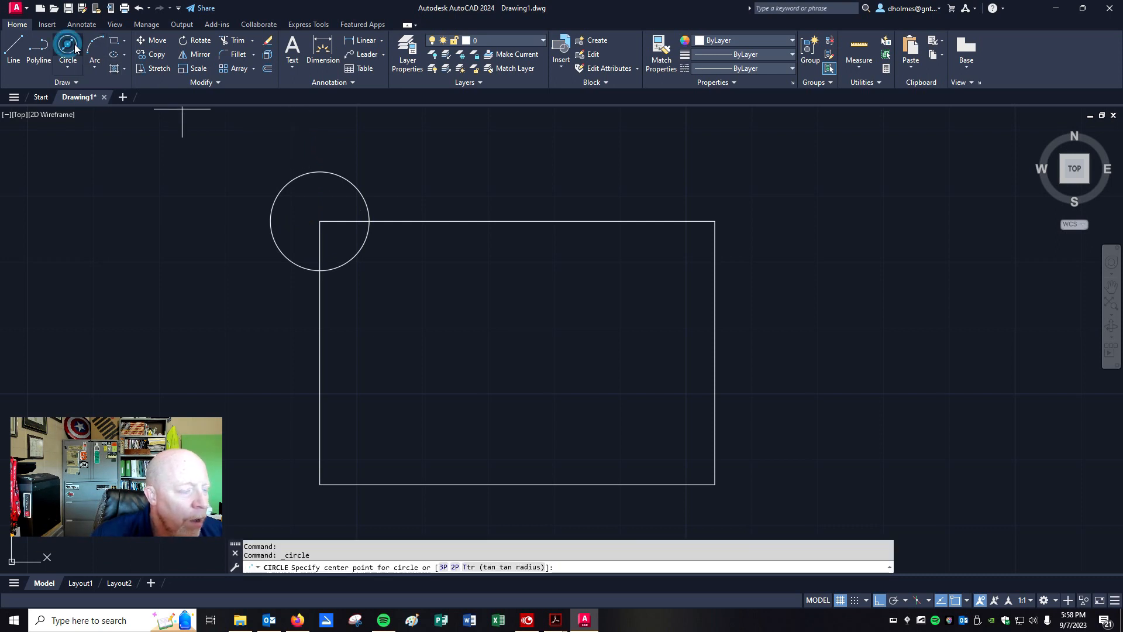
click(317, 220)
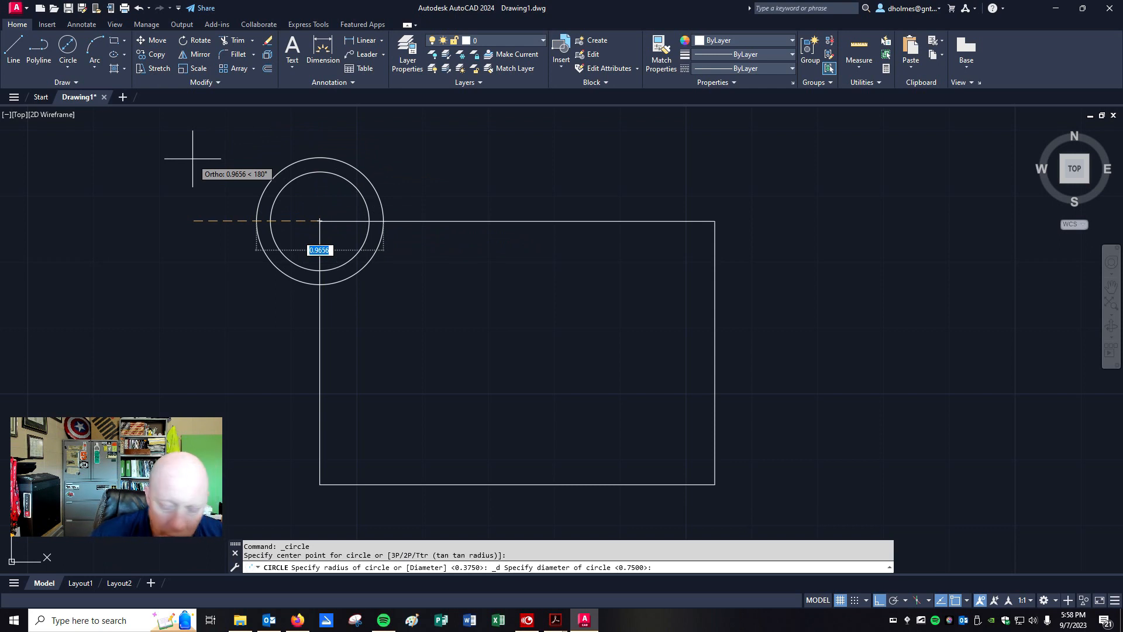
text(1.5)
key(Return)
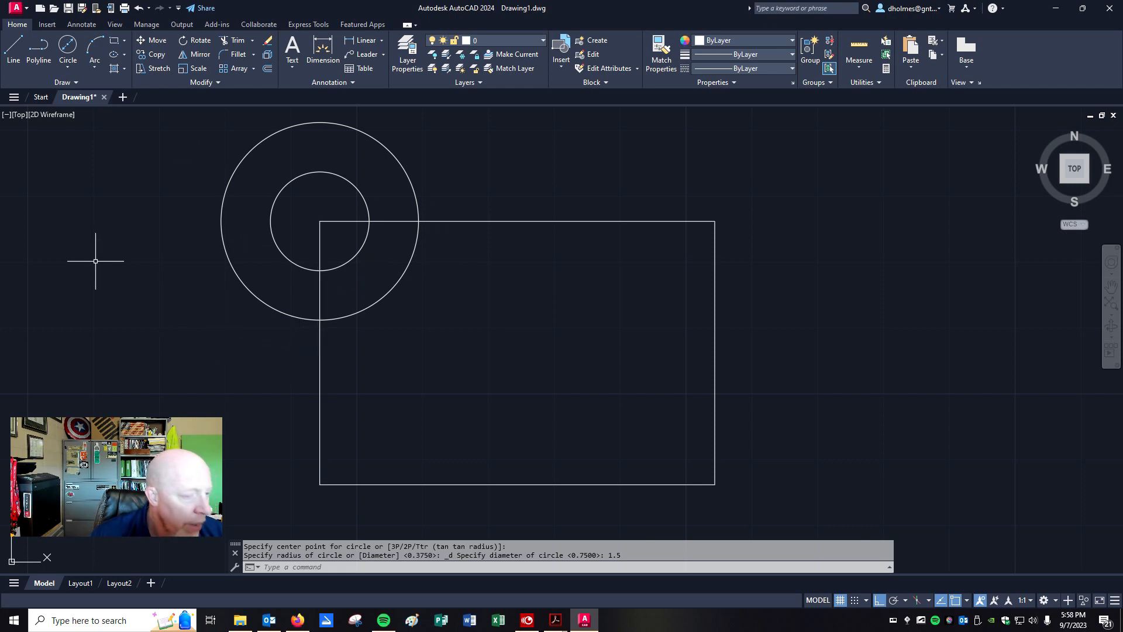
click(153, 54)
click(283, 231)
click(198, 303)
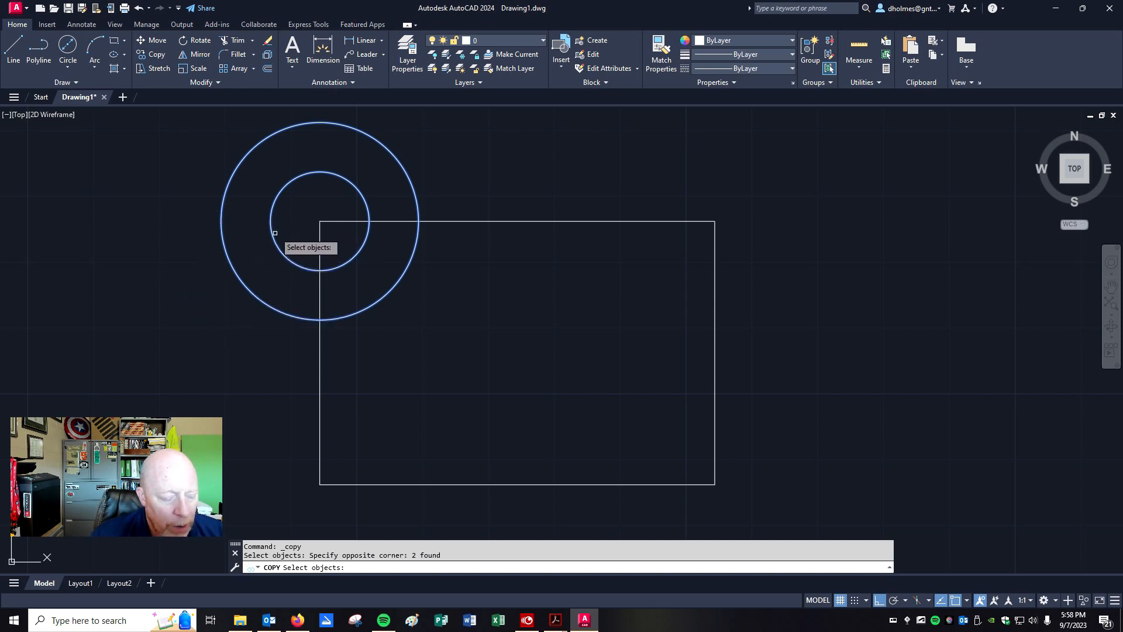
key(Escape)
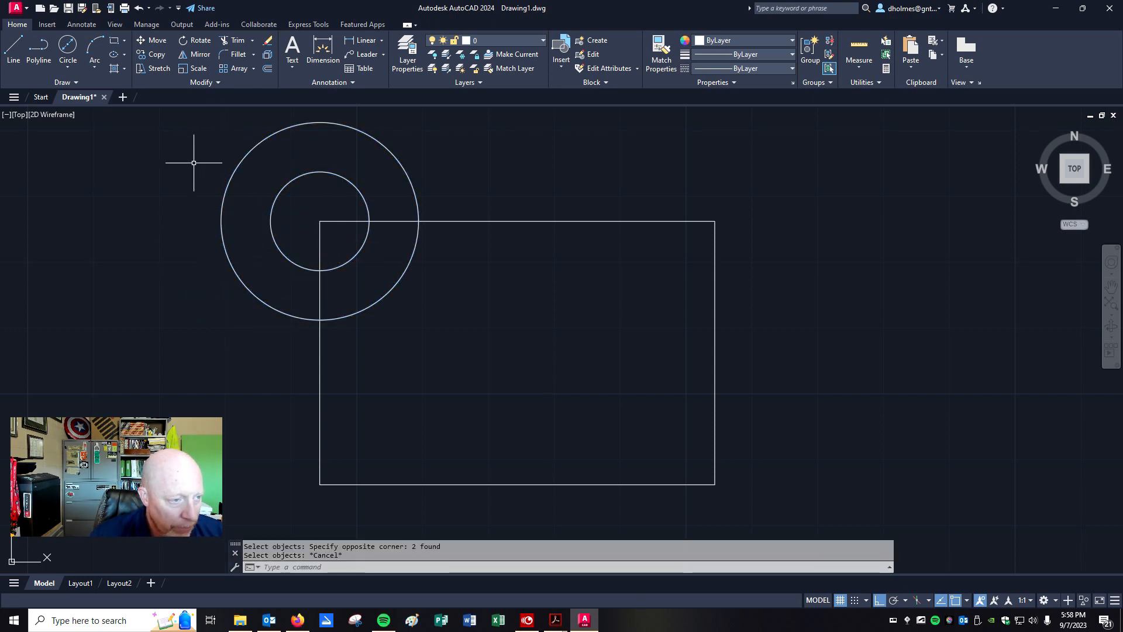
Step: Copy both concentric circles from their centre to a point just above the rectangle's lower-left corner and to the right edge's midpoint
click(152, 58)
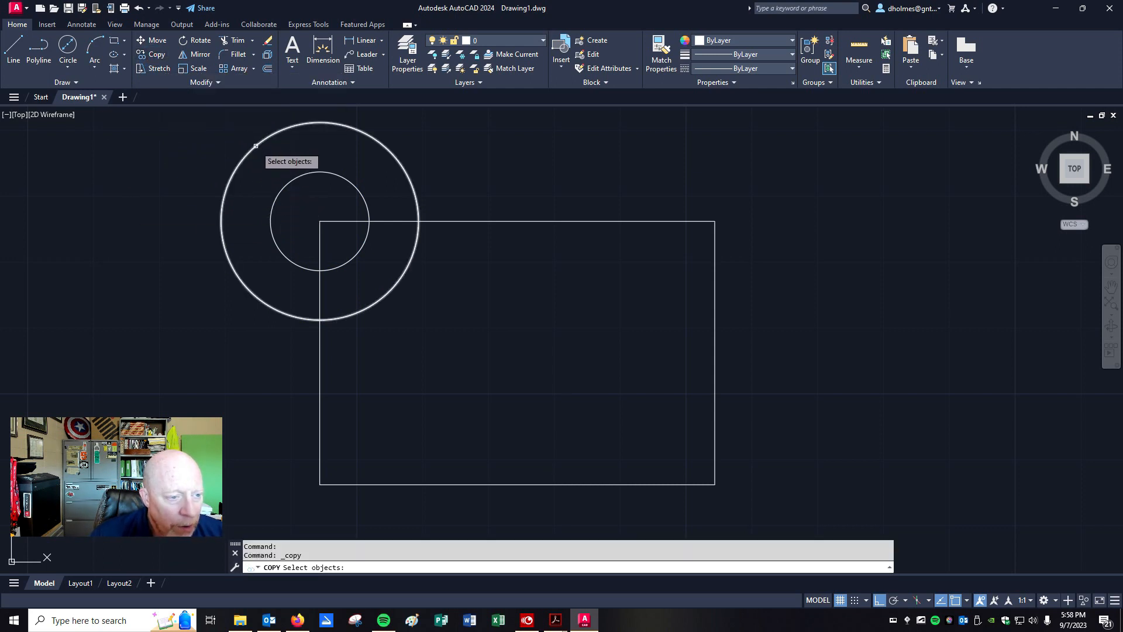
click(298, 207)
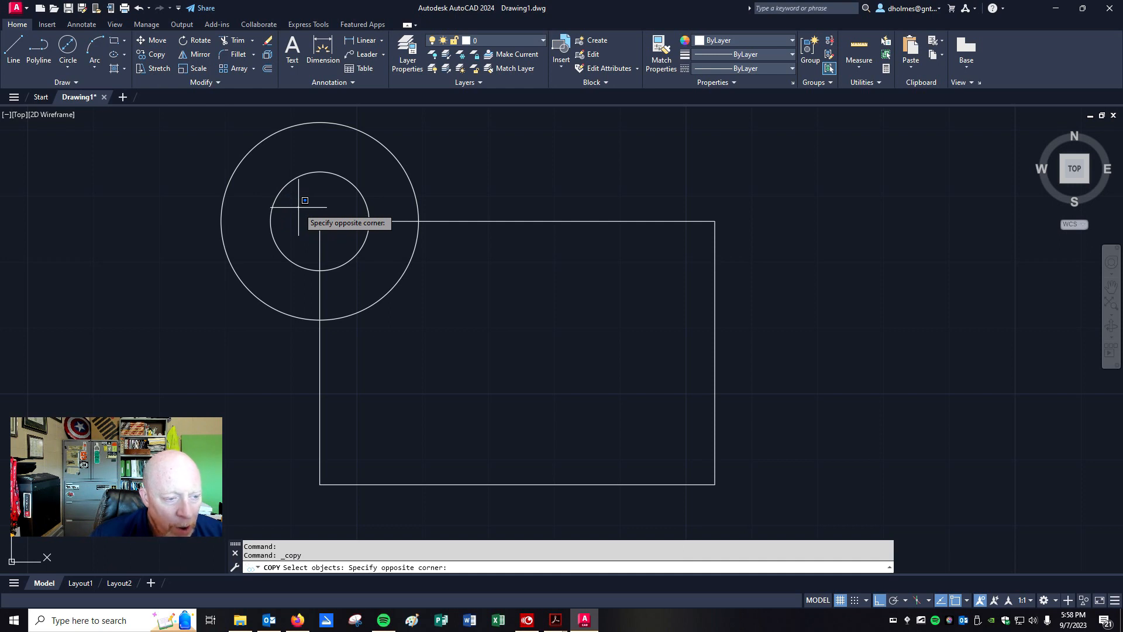
click(210, 339)
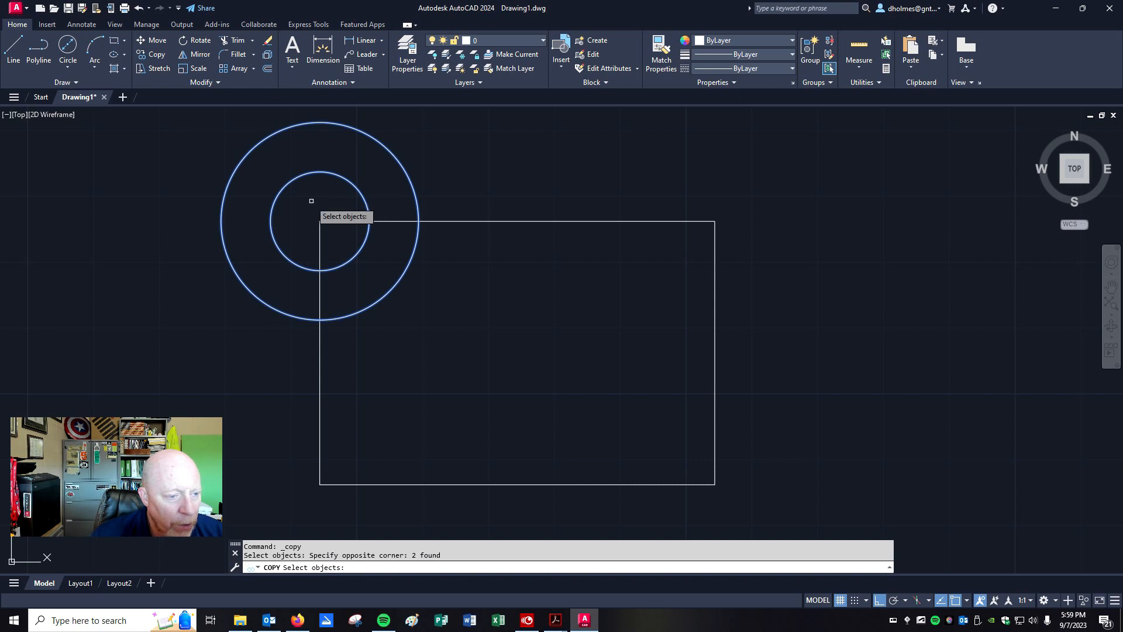
key(Return)
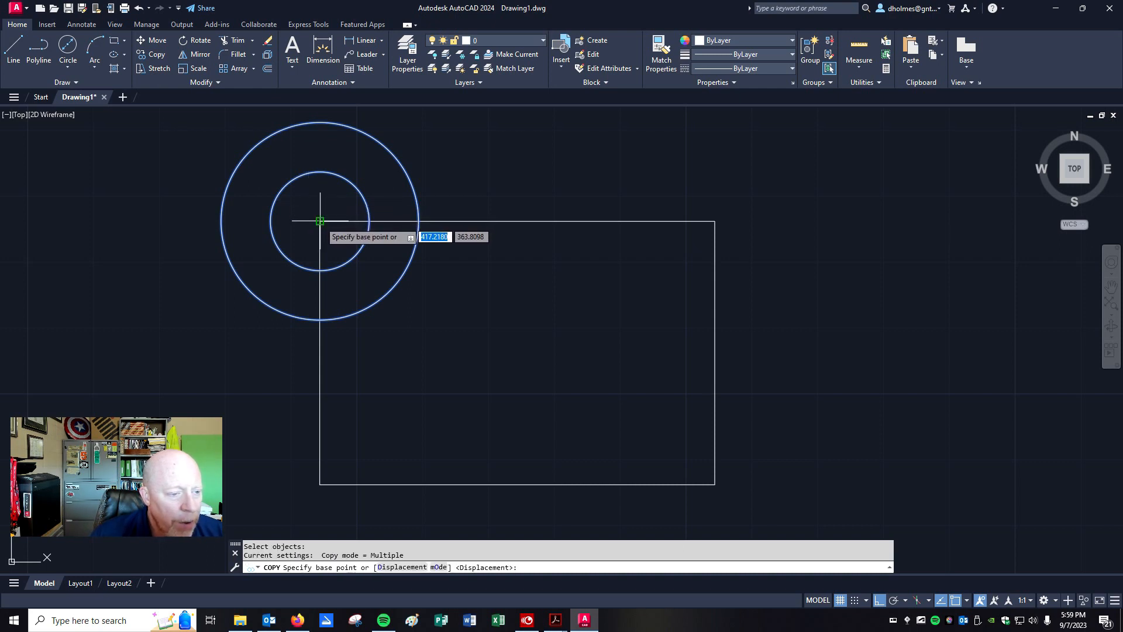
click(320, 221)
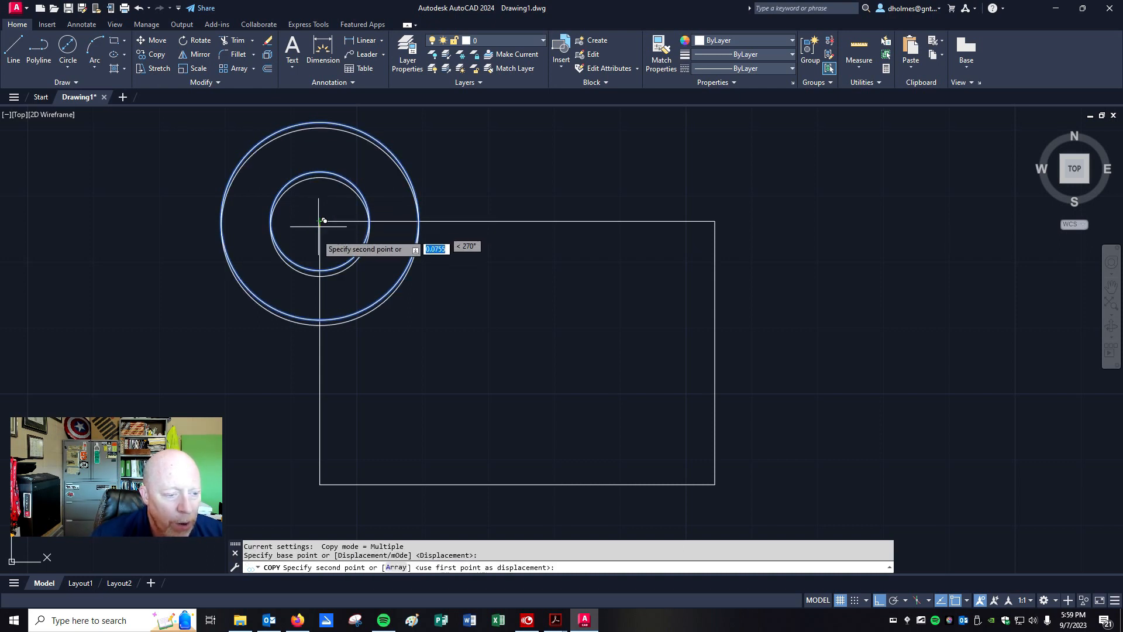
click(319, 477)
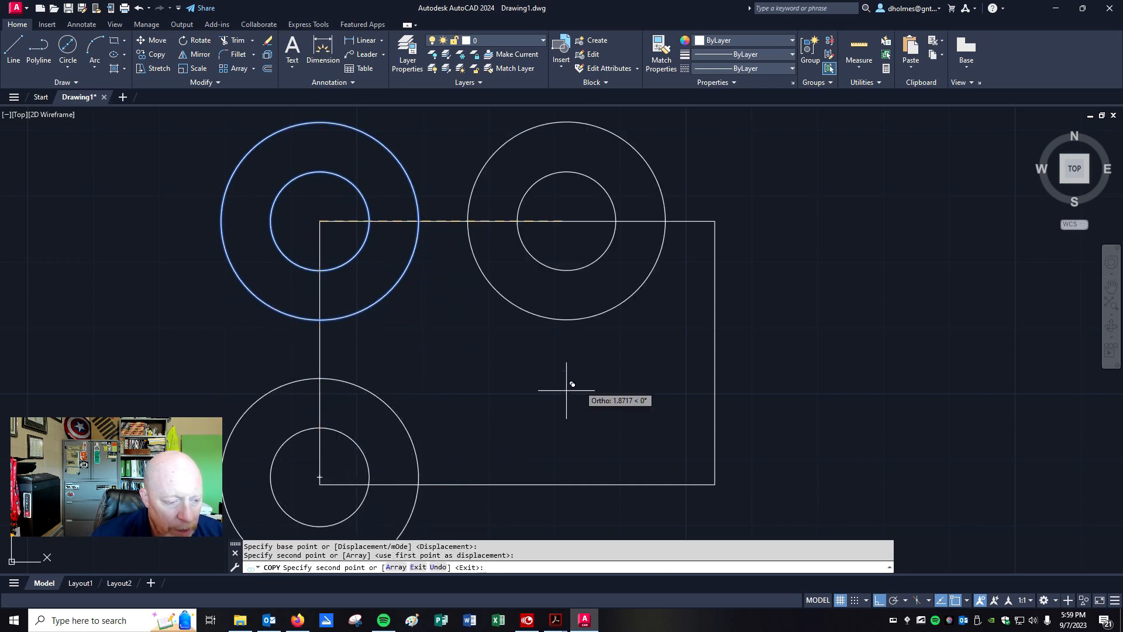
click(715, 351)
key(Escape)
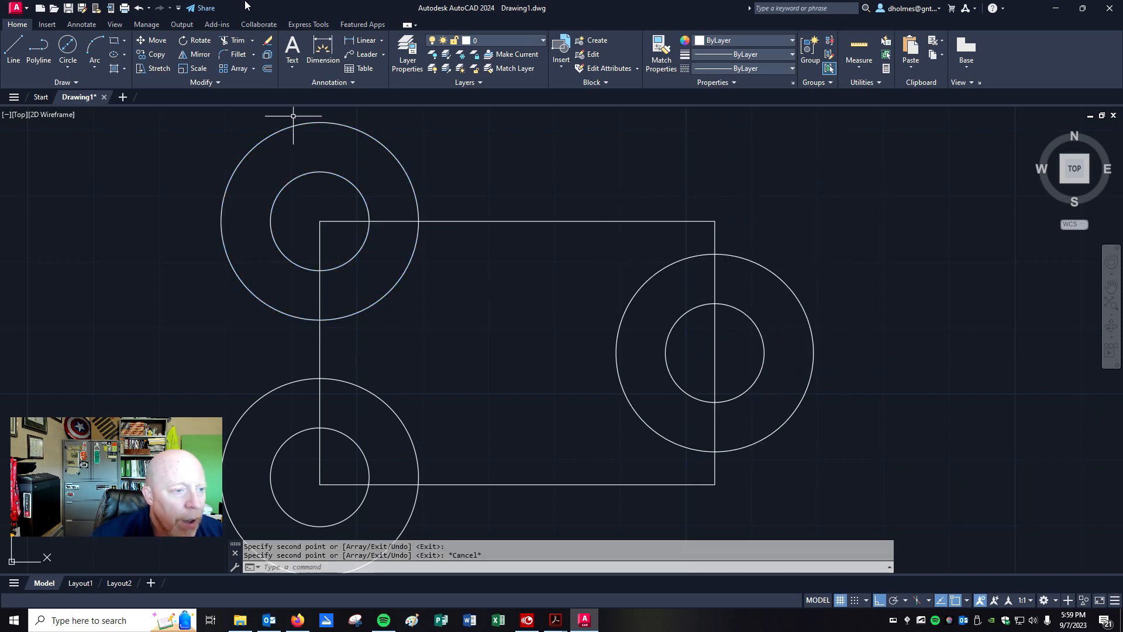
Step: Erase the misplaced pair of circles near the rectangle's lower-left corner
click(267, 39)
click(302, 371)
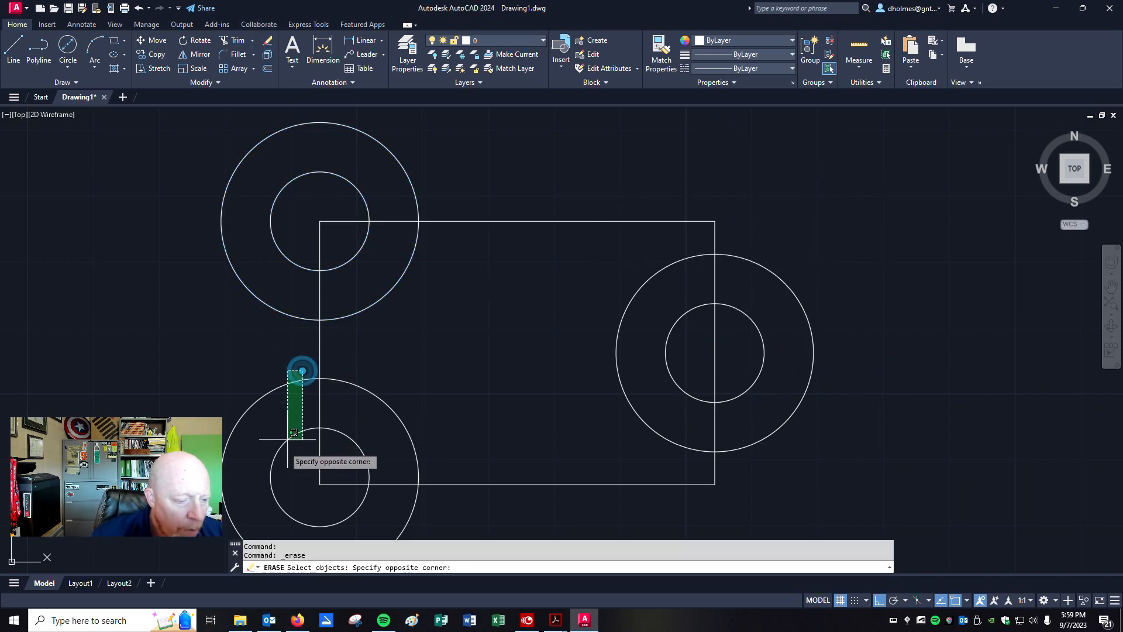
click(271, 459)
key(Return)
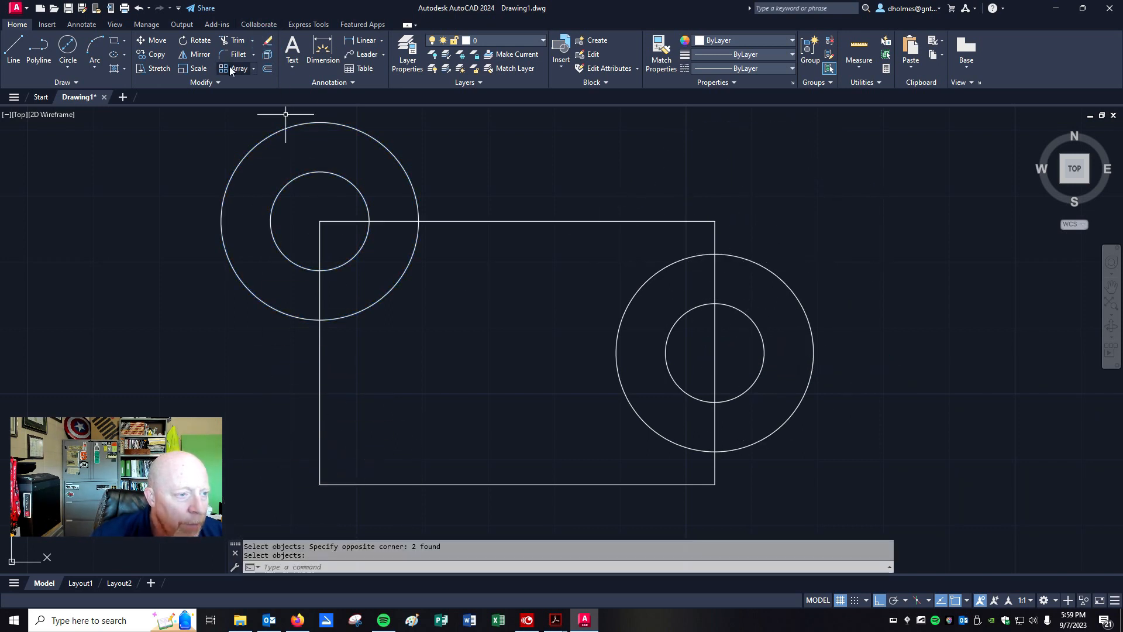
Step: Copy the upper-left pair of circles from their centre exactly onto the rectangle's lower-left corner
click(157, 56)
click(295, 217)
click(205, 333)
key(Return)
click(320, 221)
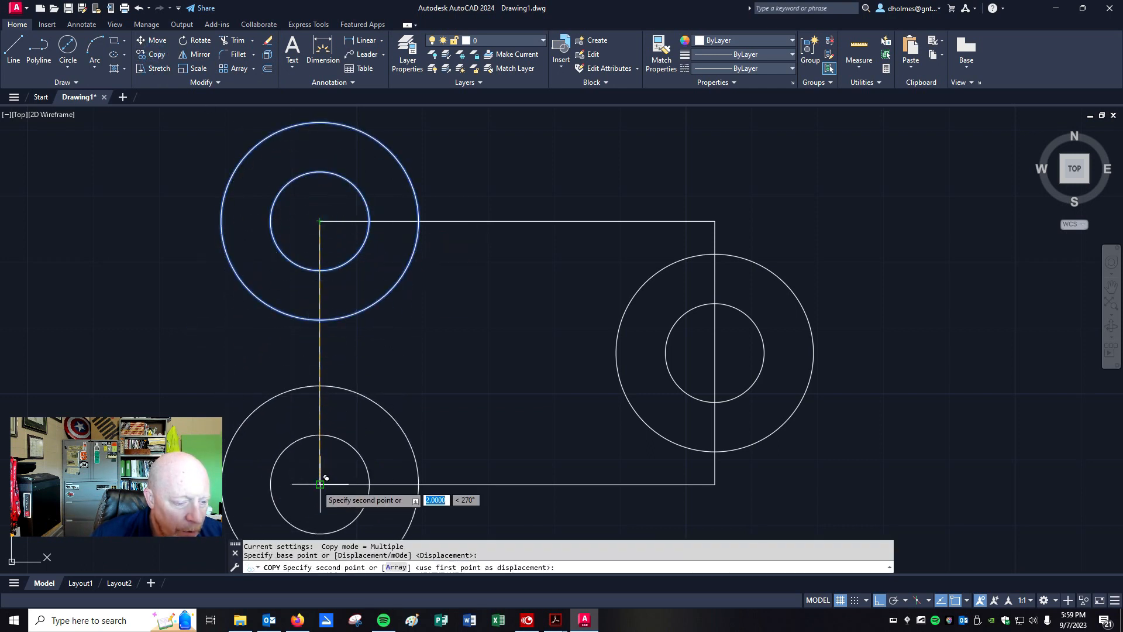
click(320, 483)
key(Escape)
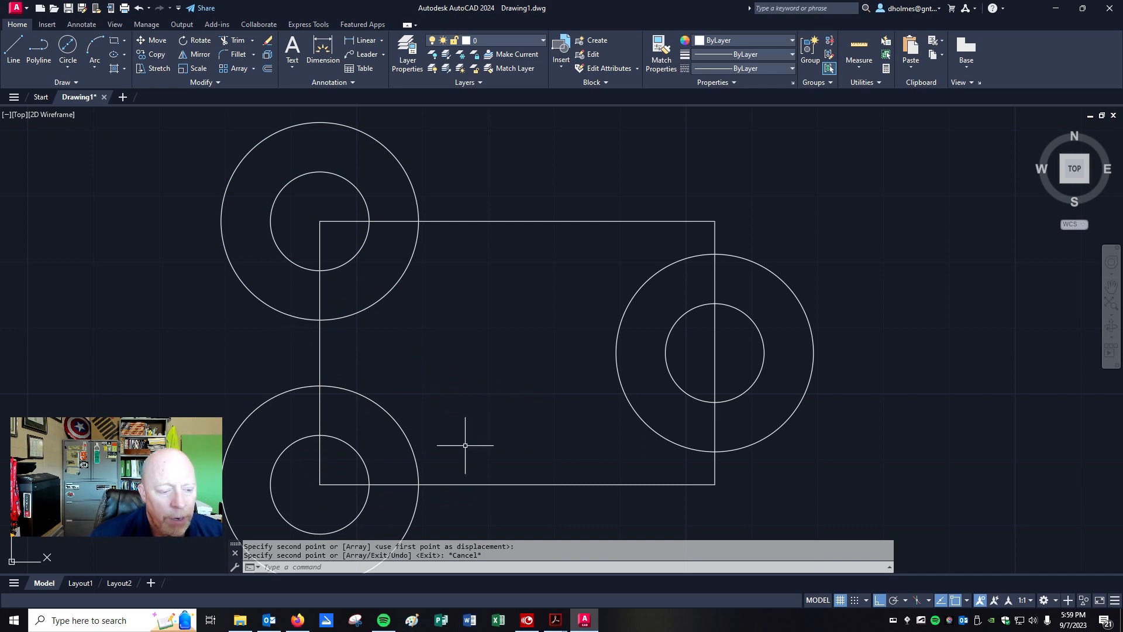
Step: Place the exercise PDF beside the drawing and examine the connecting arcs of the Exercise 3.3 Roller Arm
scroll(507, 404, down, 2)
scroll(507, 403, down, 1)
scroll(480, 515, up, 1)
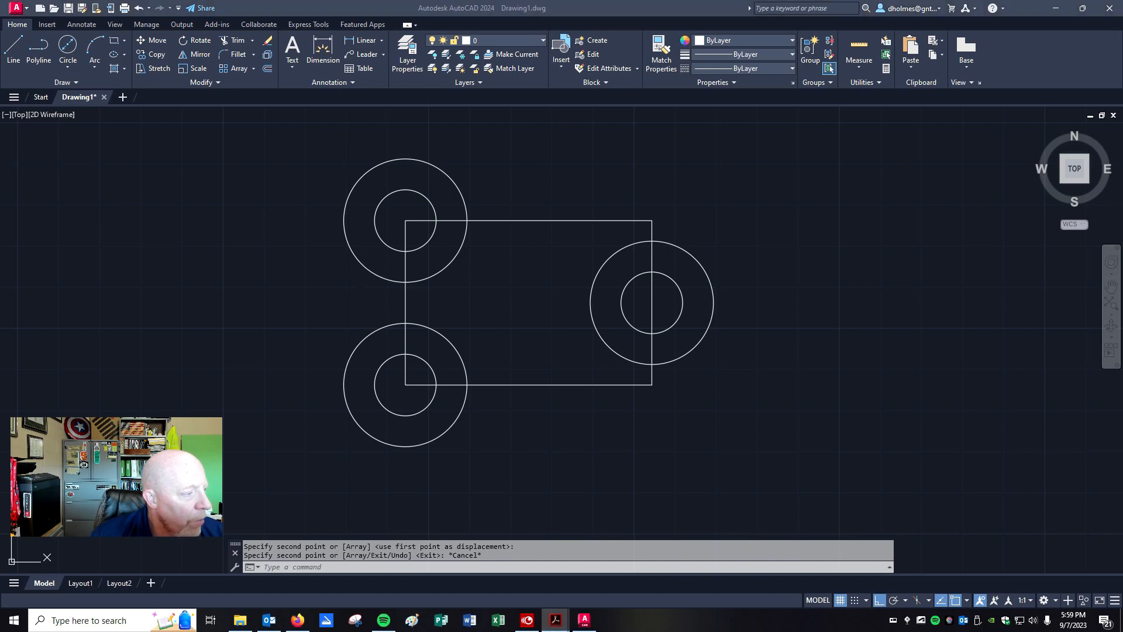
mouse_move(0, 93)
mouse_down()
mouse_move(681, 96)
mouse_move(700, 75)
mouse_up()
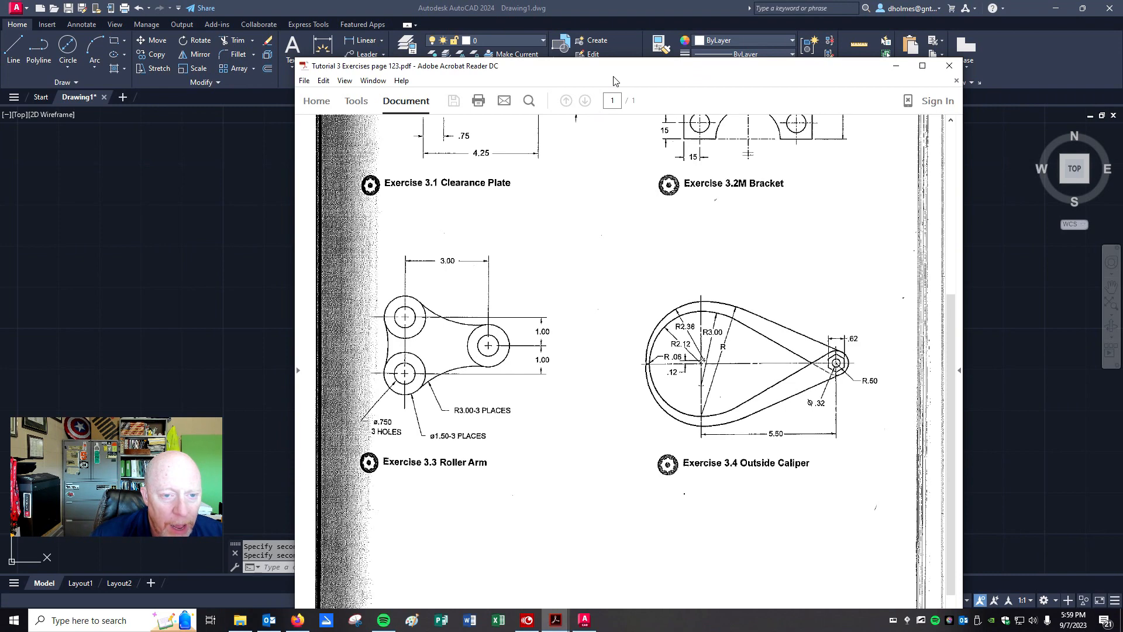
mouse_move(656, 73)
mouse_down()
mouse_move(1122, 71)
mouse_move(1105, 72)
mouse_up()
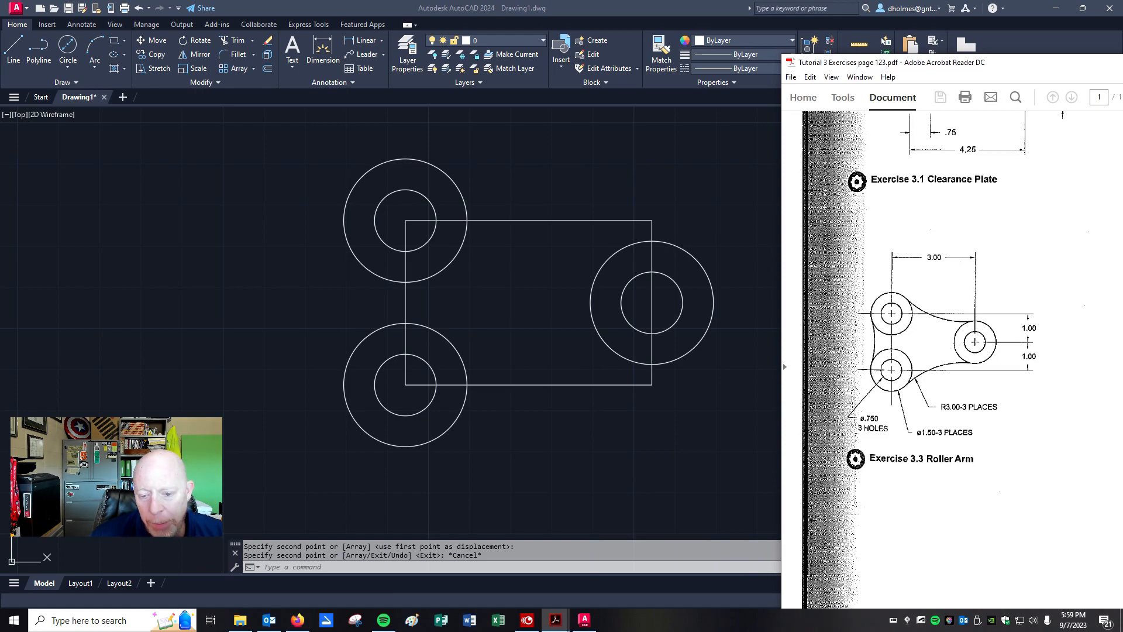
mouse_move(1082, 64)
mouse_down()
mouse_move(140, 10)
mouse_move(0, 37)
mouse_up()
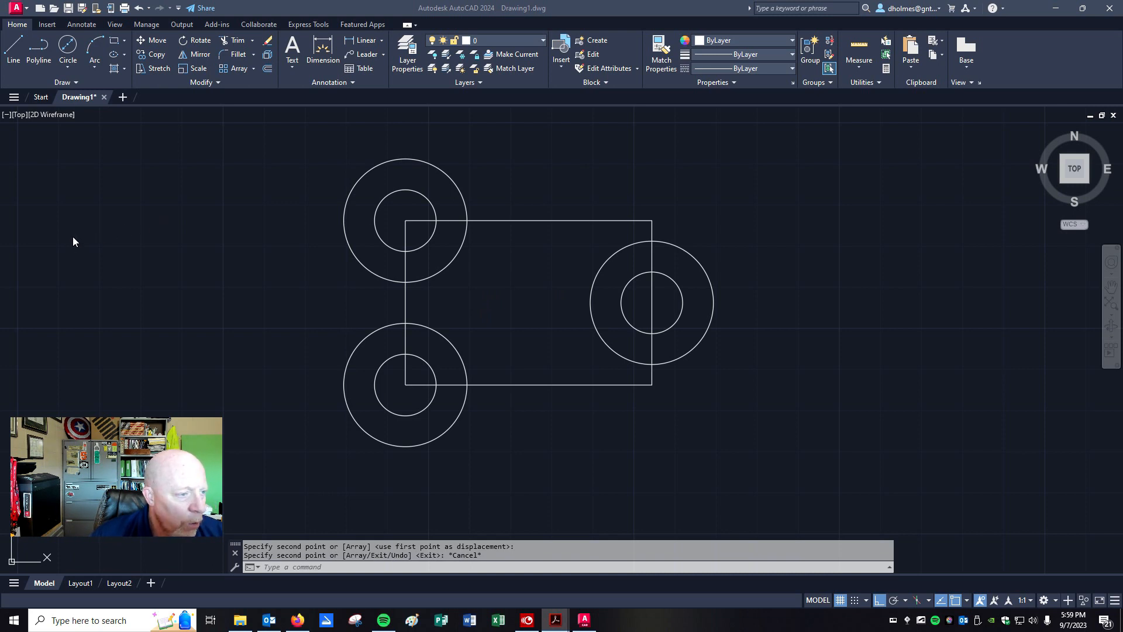
Step: Draw a circle of radius 3.0 tangent to the outer circles at the rectangle's upper-left corner and right edge, using Tan, Tan, Radius
click(64, 61)
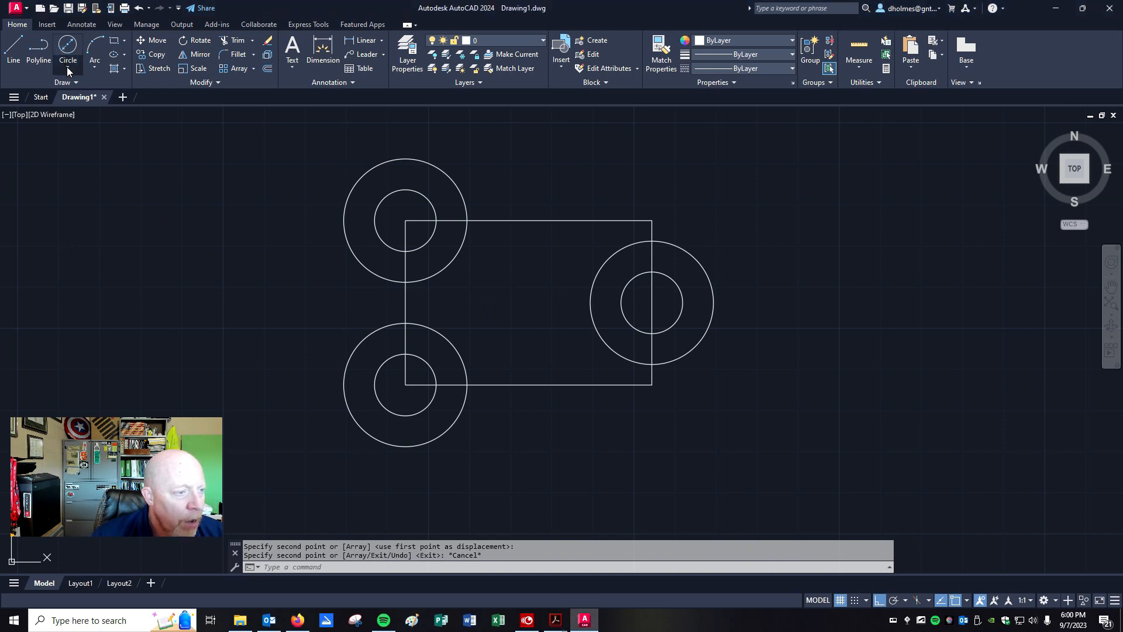
click(67, 67)
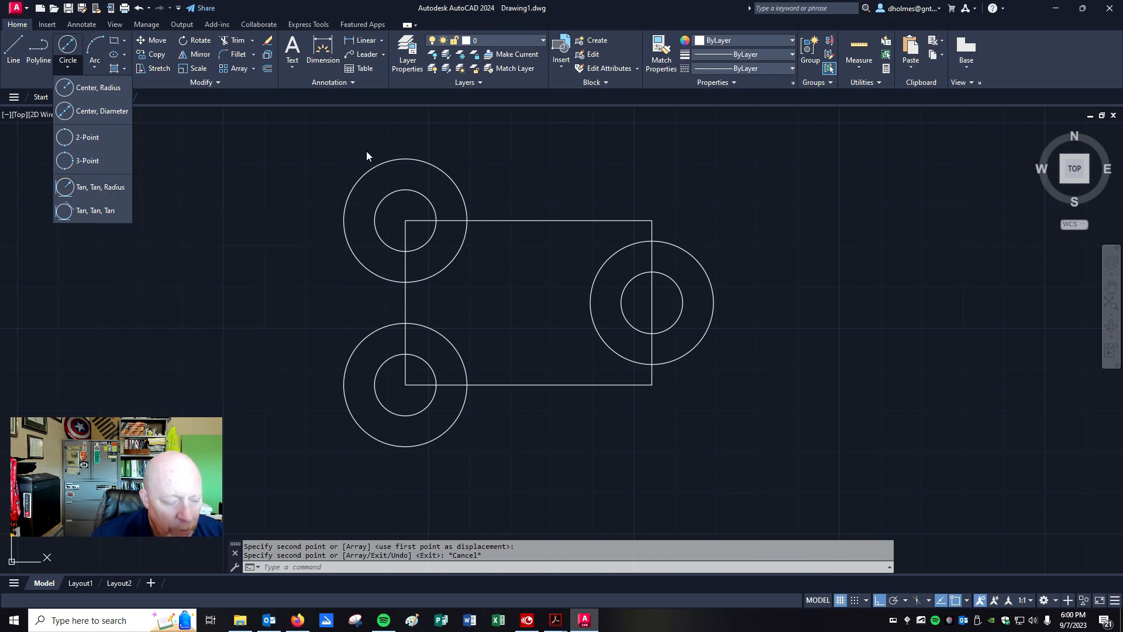
click(968, 600)
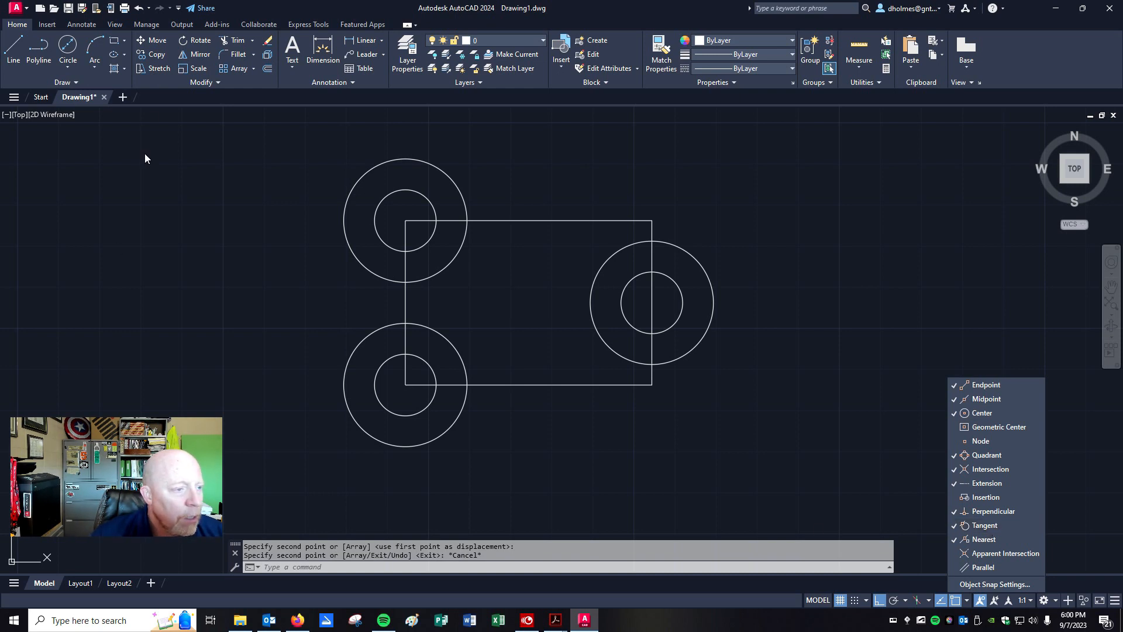
click(68, 46)
click(65, 62)
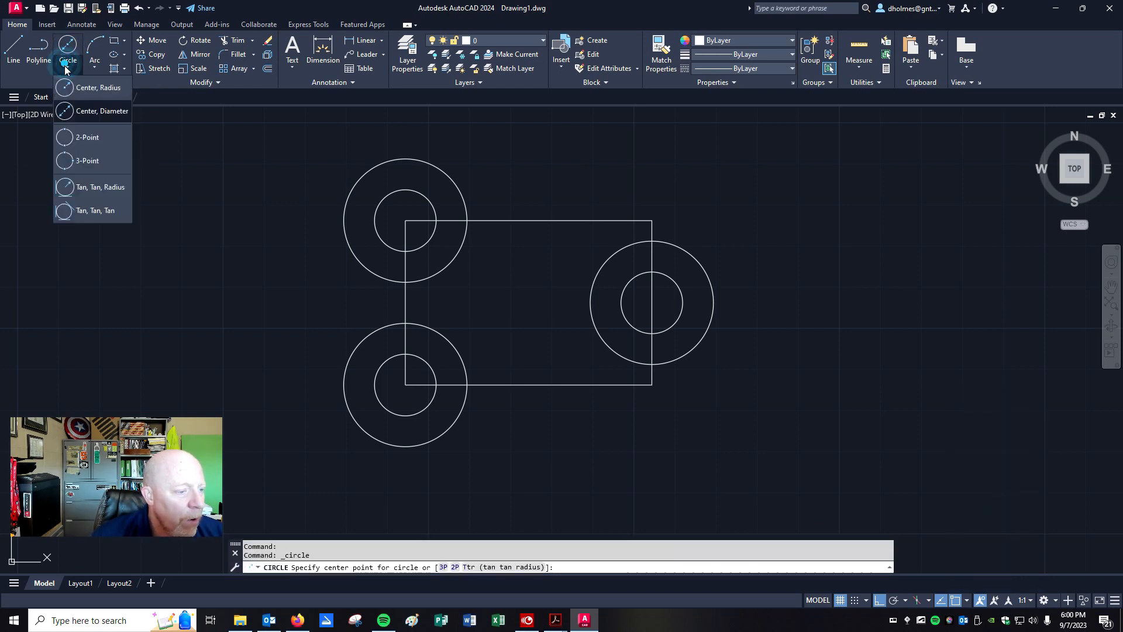
click(109, 188)
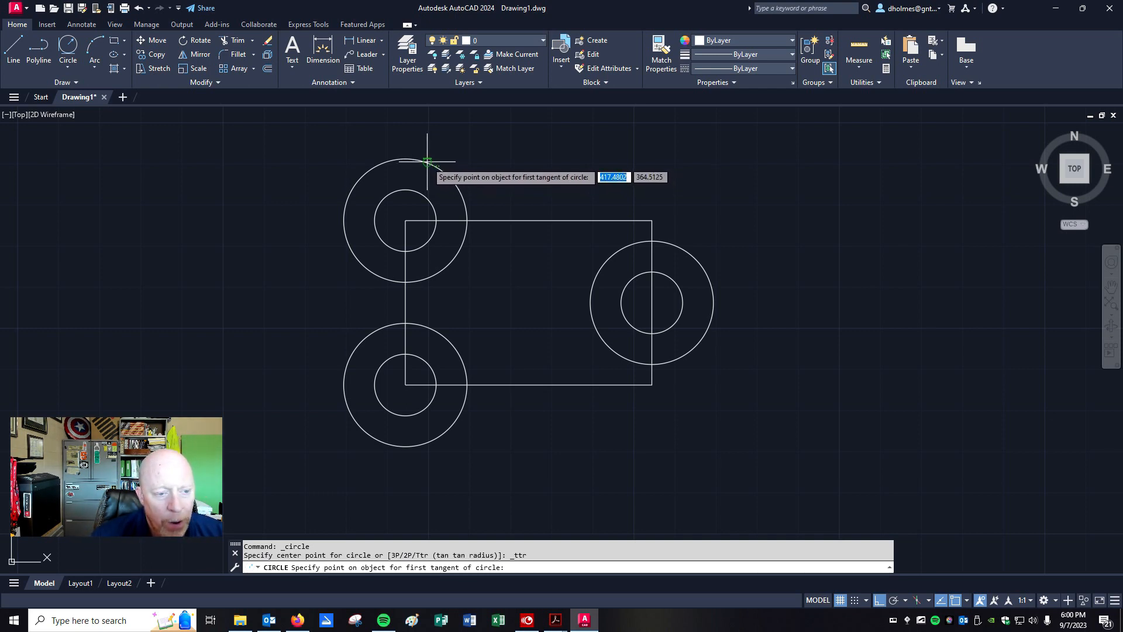
click(427, 160)
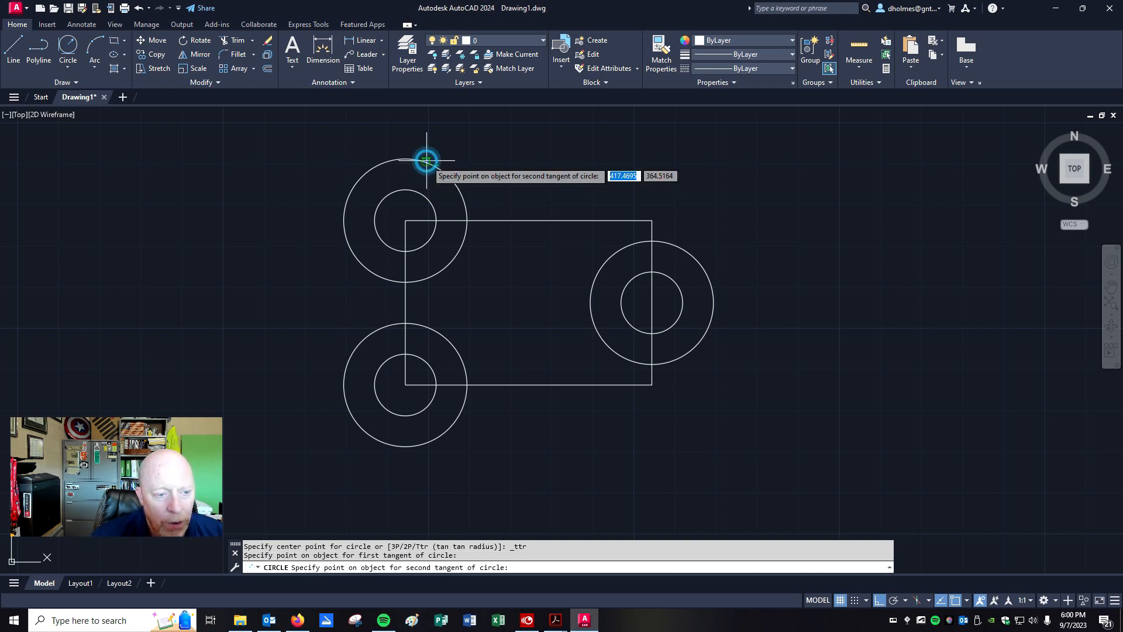
click(634, 246)
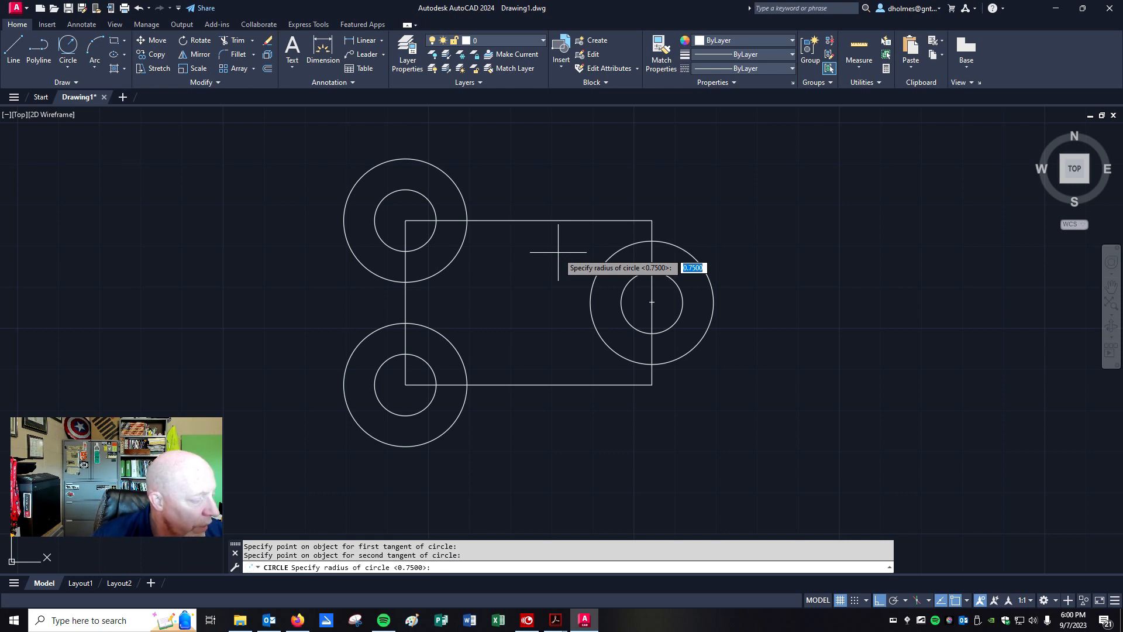
text(3.0)
key(Return)
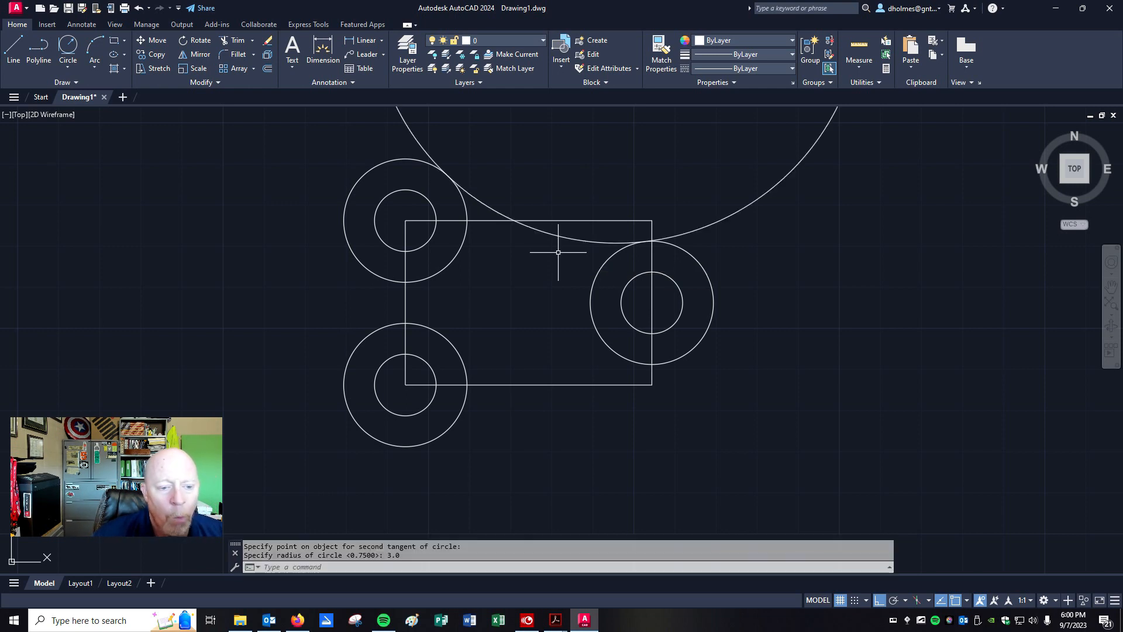
Step: Trim the large upper circle to leave only the arc connecting the upper-left and right outer circles
scroll(558, 252, down, 6)
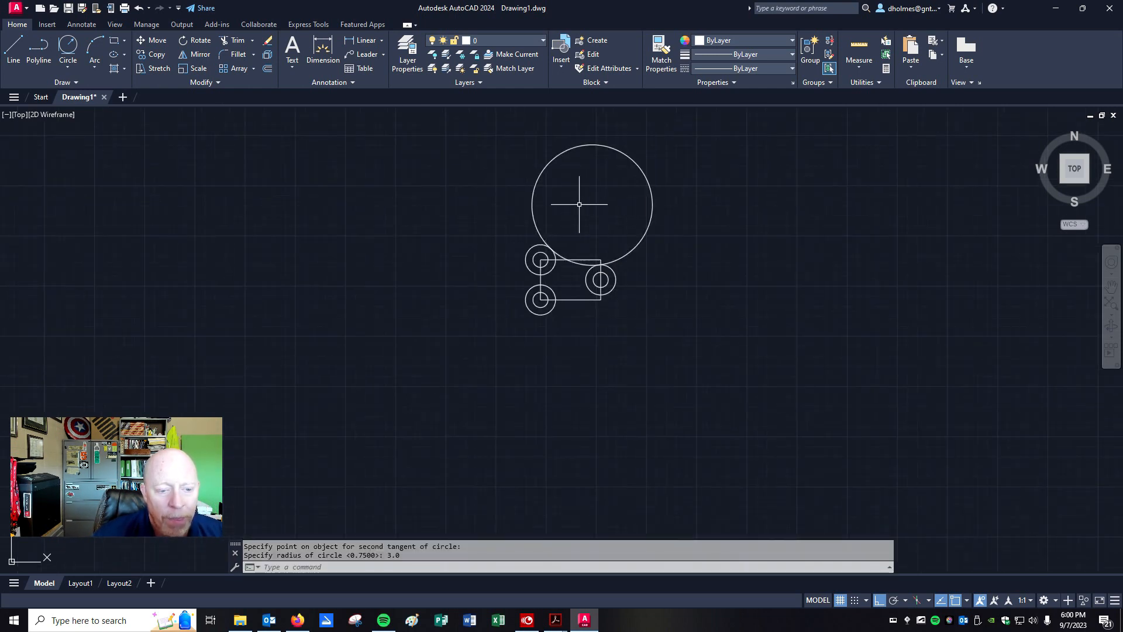
scroll(579, 204, up, 2)
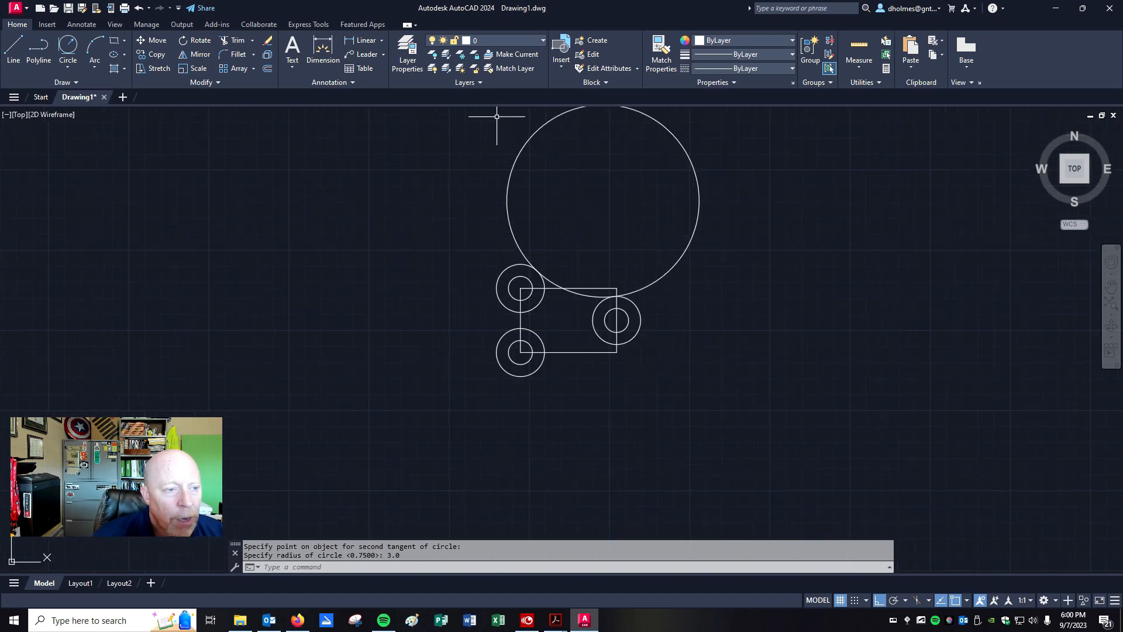
click(230, 42)
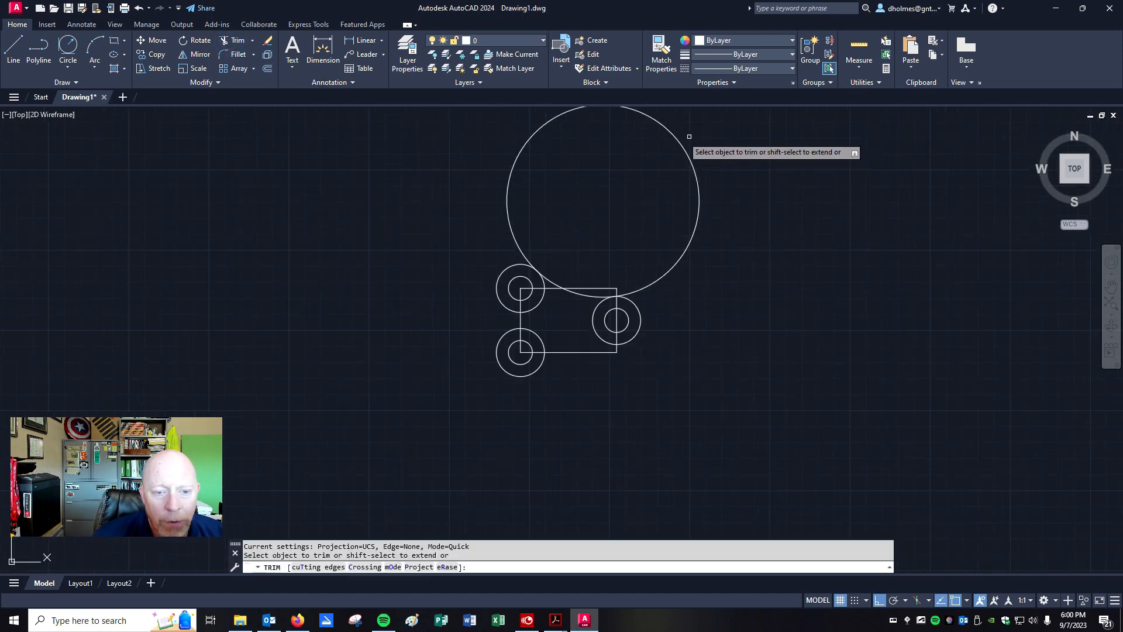
click(677, 138)
scroll(577, 290, up, 4)
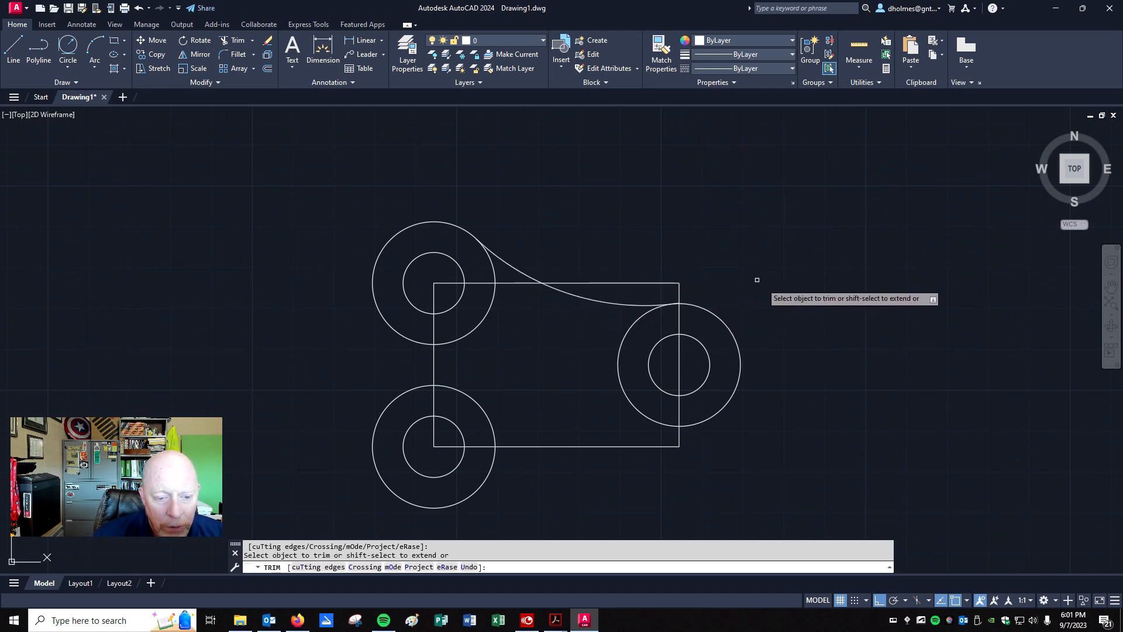
scroll(765, 283, down, 2)
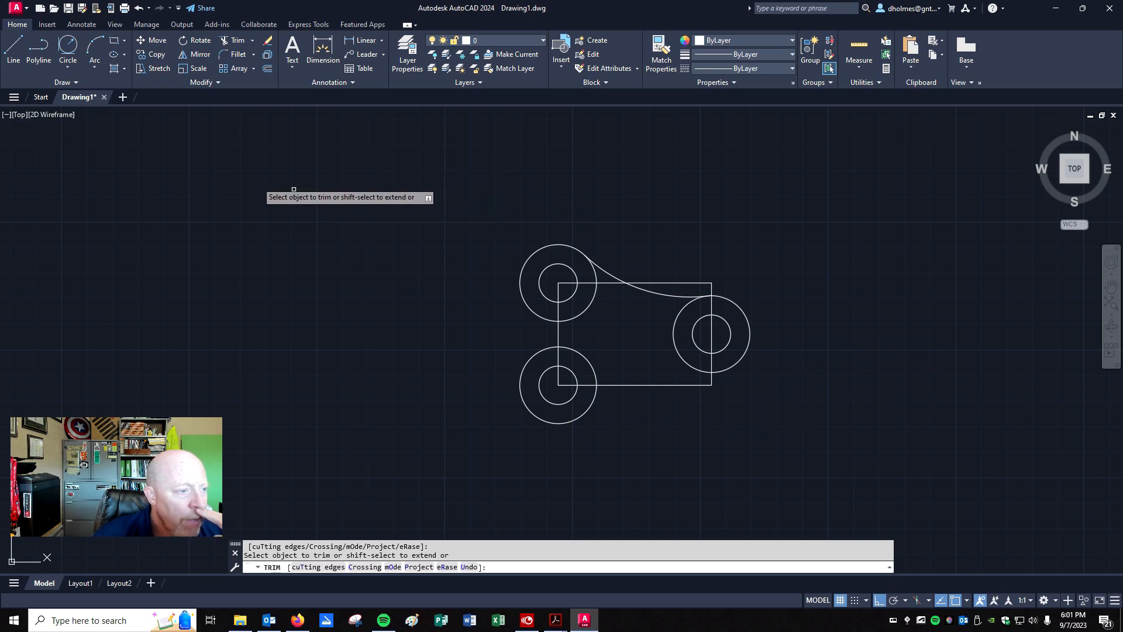
Step: Draw a circle of radius 3.0 tangent to the lower-left and right outer circles, using Tan, Tan, Radius
click(69, 46)
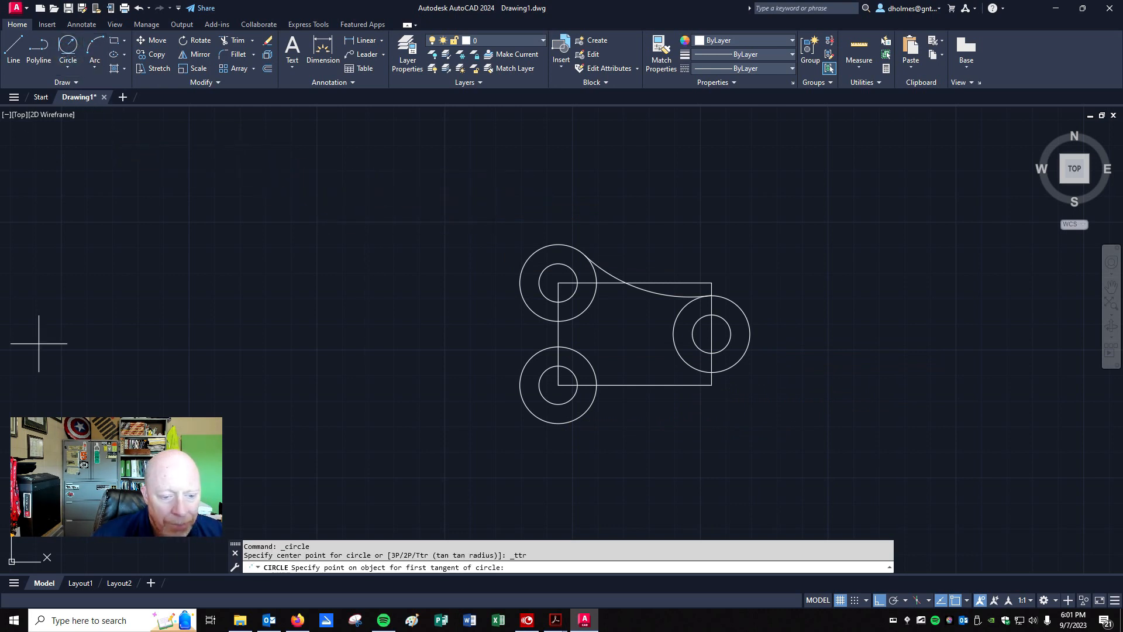
click(573, 425)
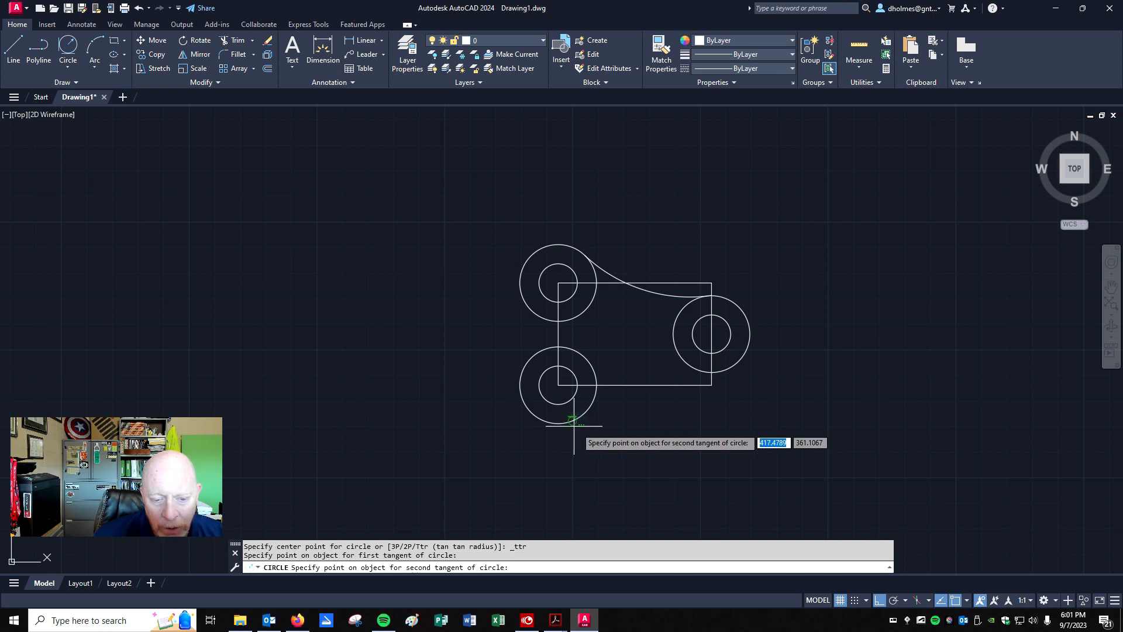
click(697, 368)
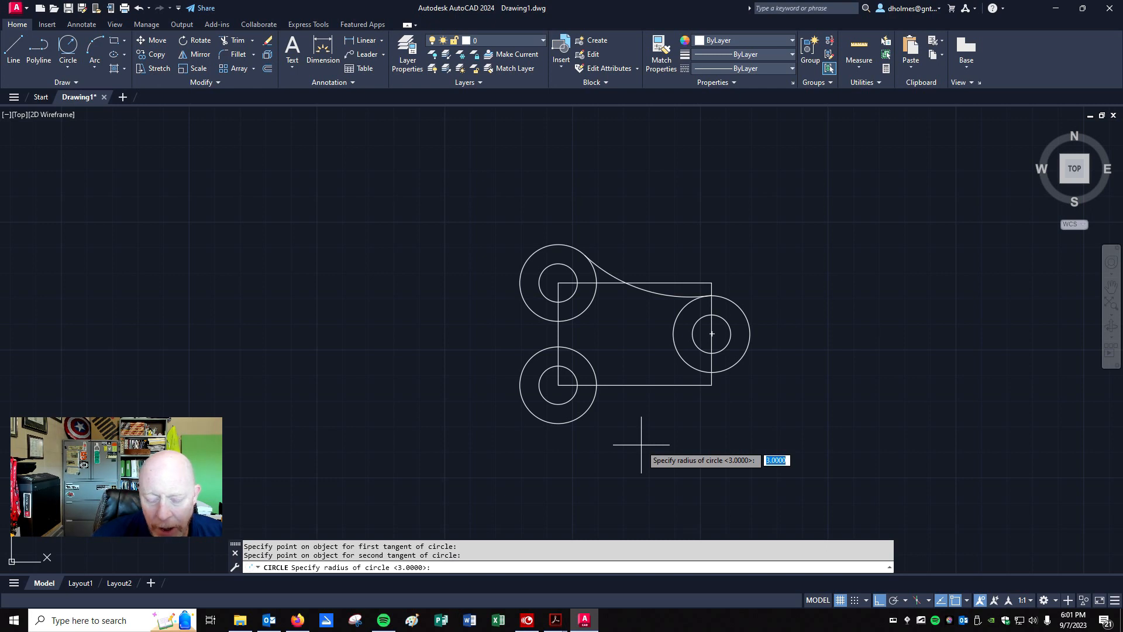
key(Return)
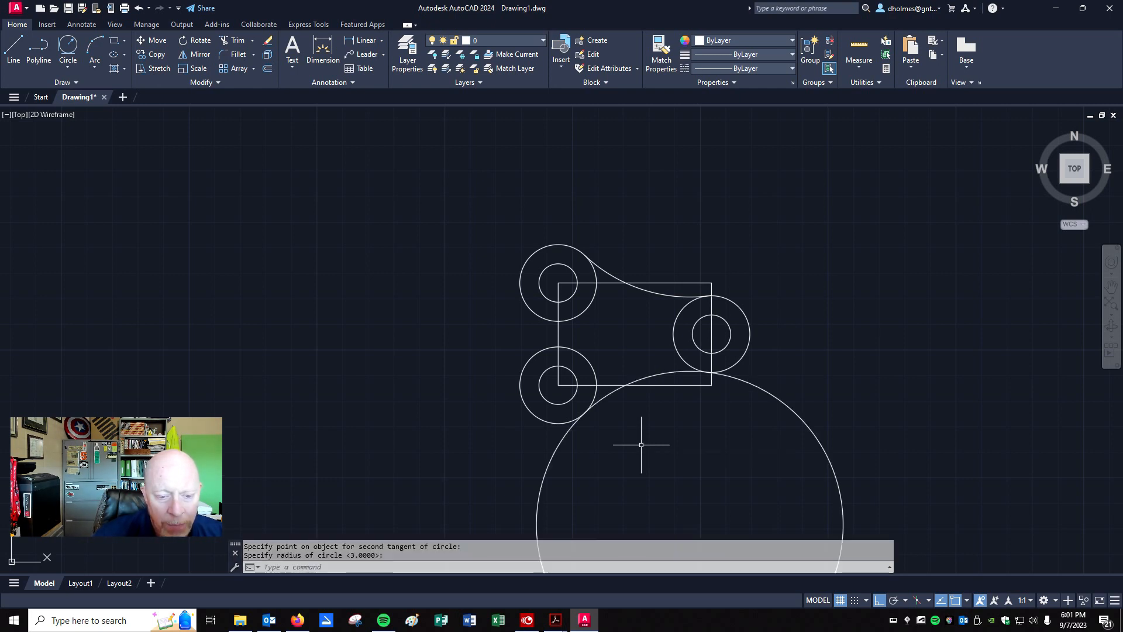
Step: Trim the large lower circle to leave only the arc connecting the lower-left and right outer circles
click(231, 41)
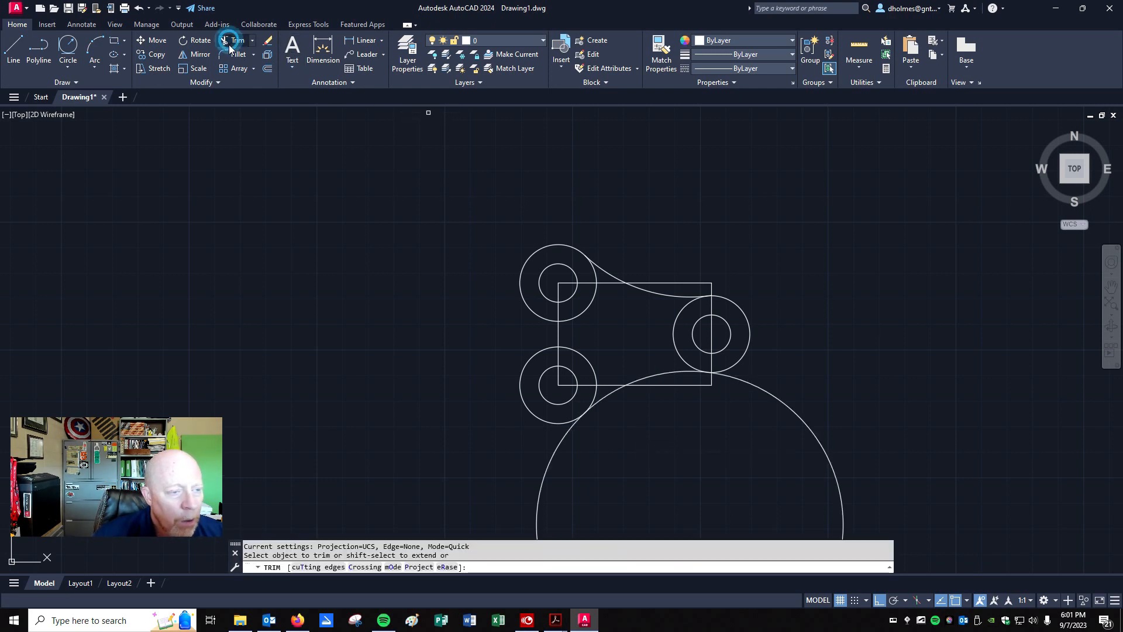
click(776, 390)
click(773, 394)
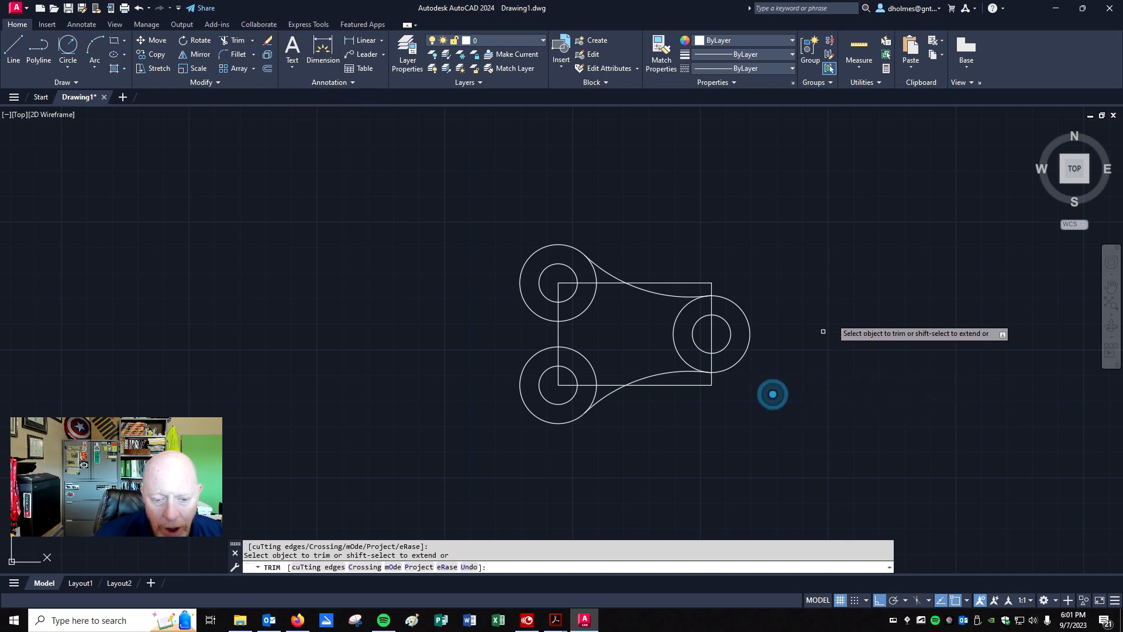
right_click(835, 310)
click(343, 153)
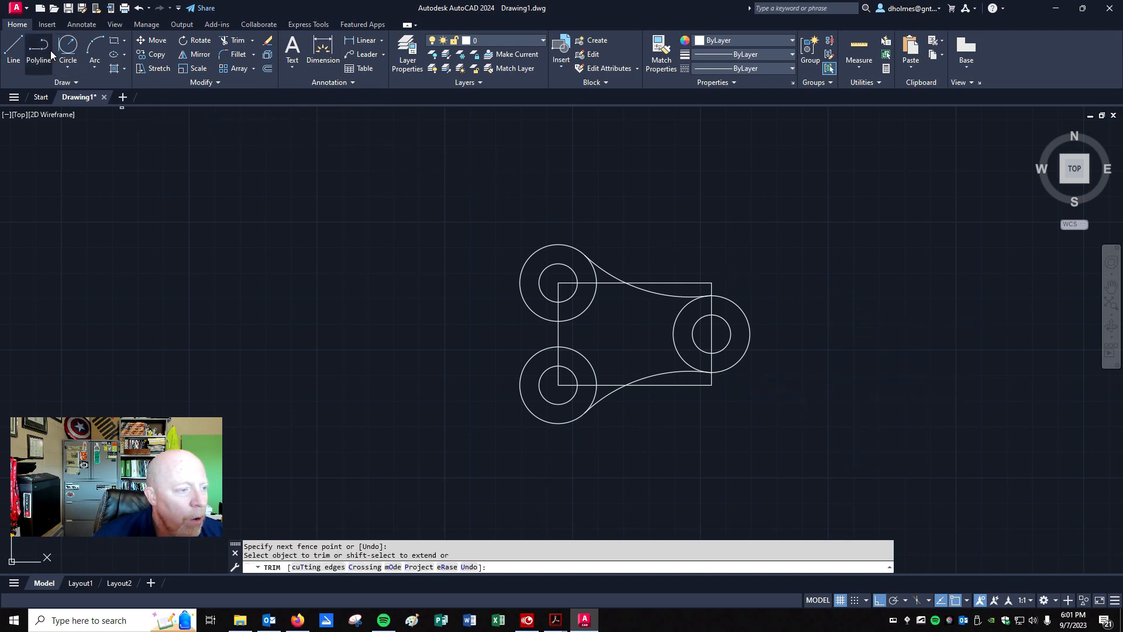
Step: Draw a circle of radius 3.0 tangent to both left outer circles and trim it to the short arc connecting them
click(68, 47)
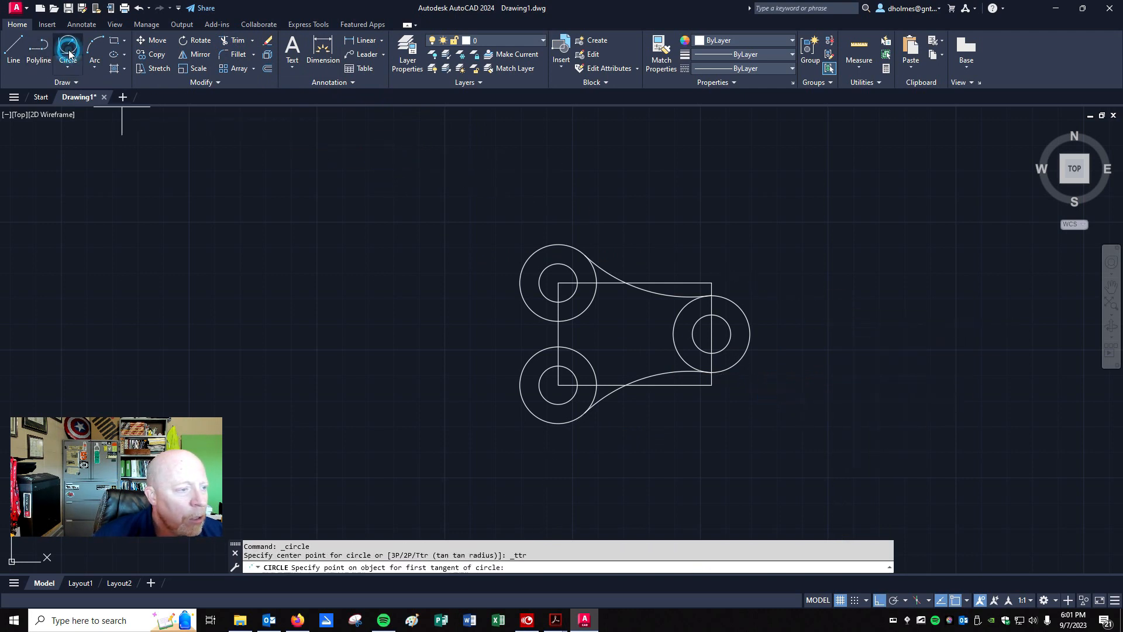
click(519, 294)
click(527, 368)
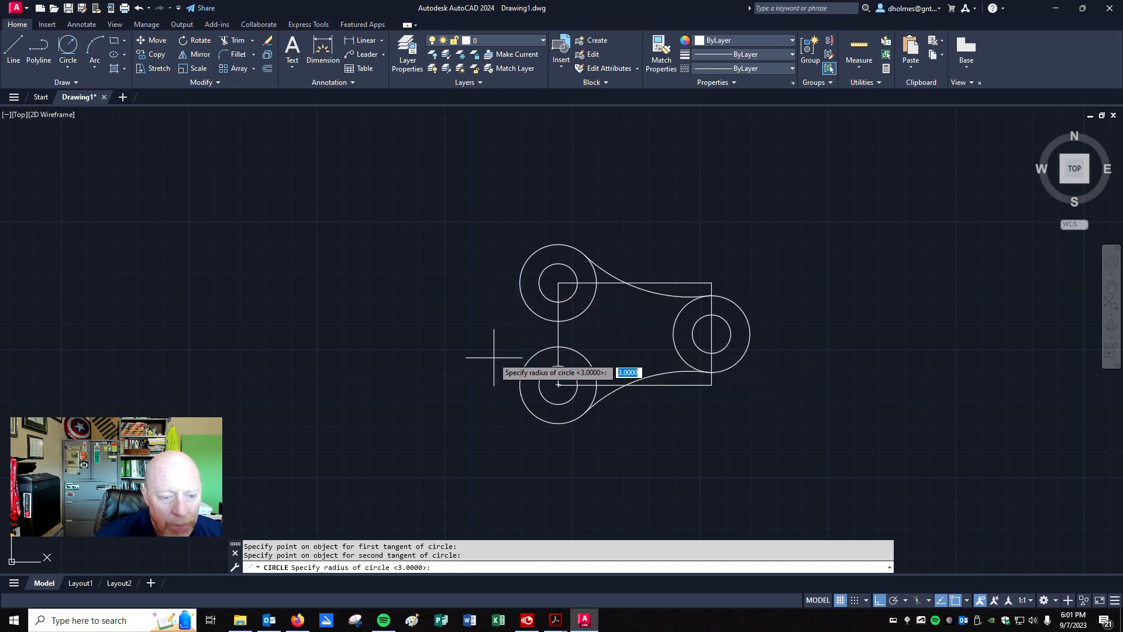
text(12)
key(Return)
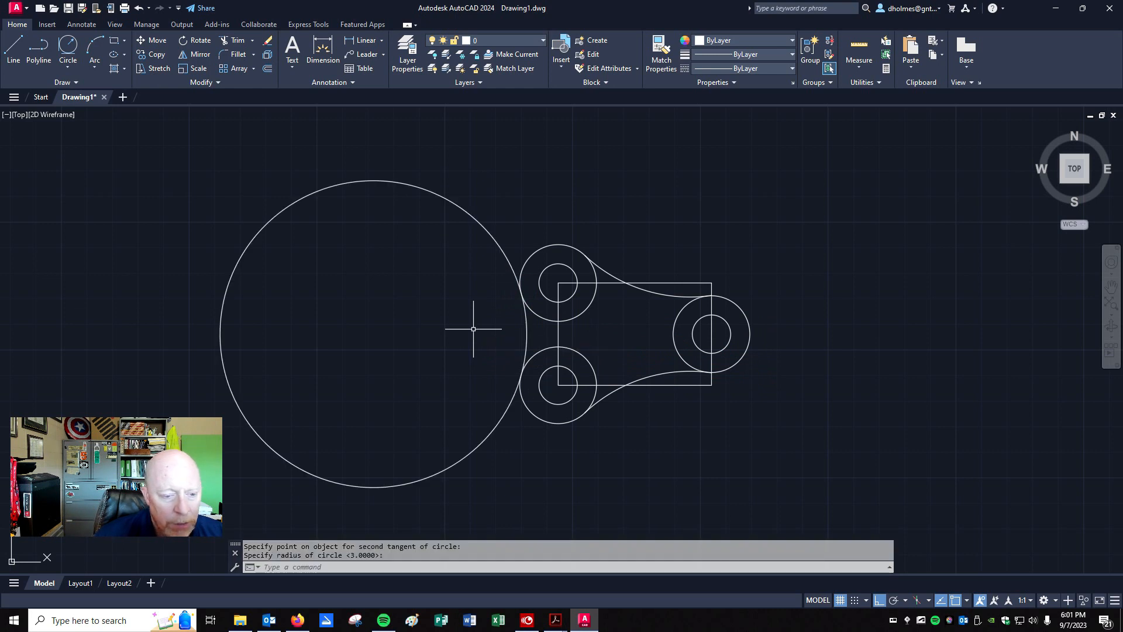
click(231, 42)
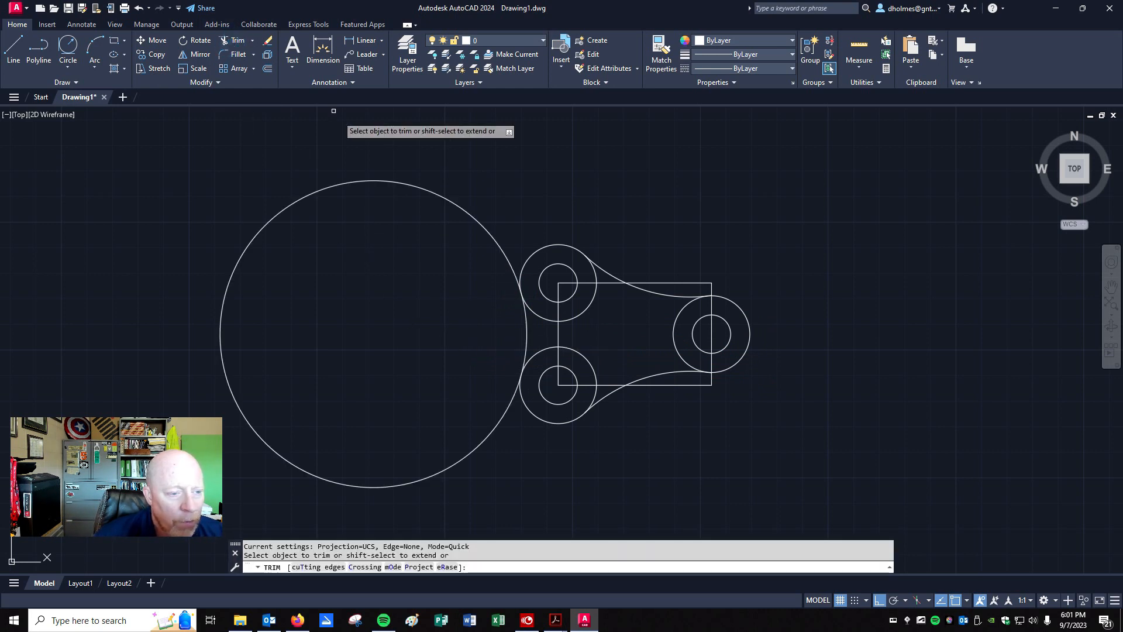
click(357, 180)
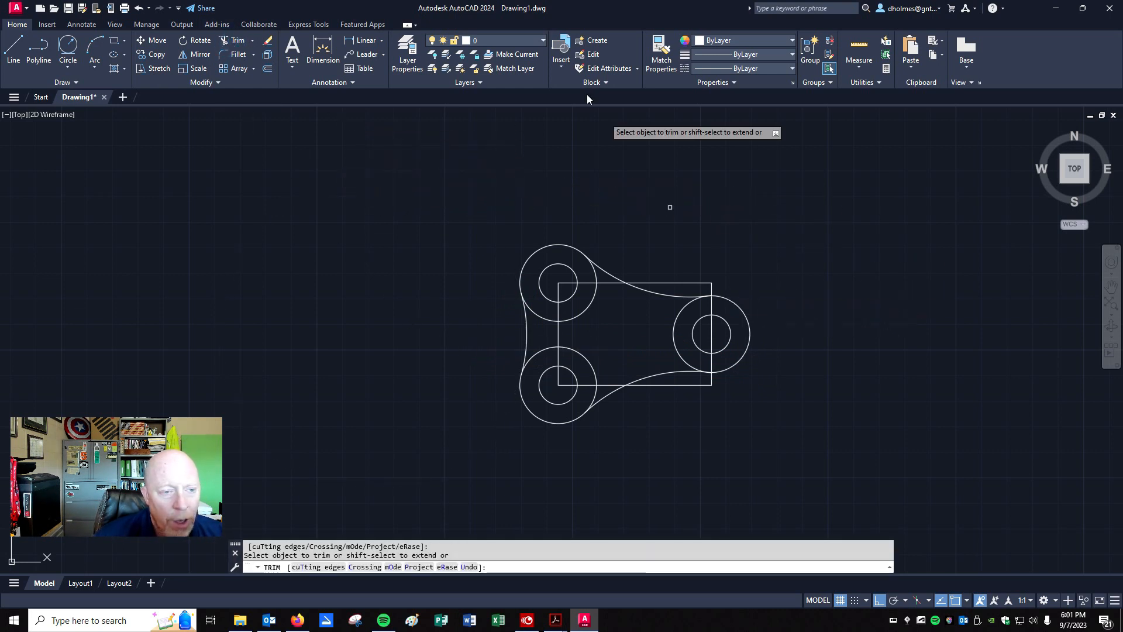
Step: Erase all four construction lines of the rectangle joining the circle centres
click(266, 43)
click(654, 283)
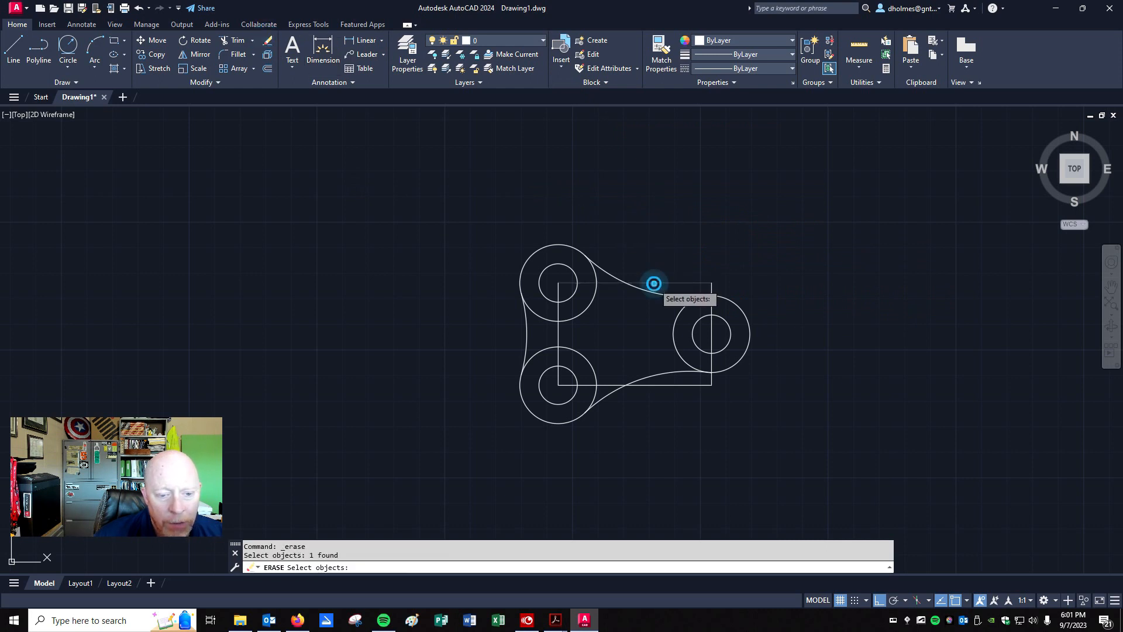
click(556, 336)
click(559, 337)
click(570, 336)
click(556, 336)
click(792, 359)
click(692, 392)
right_click(687, 406)
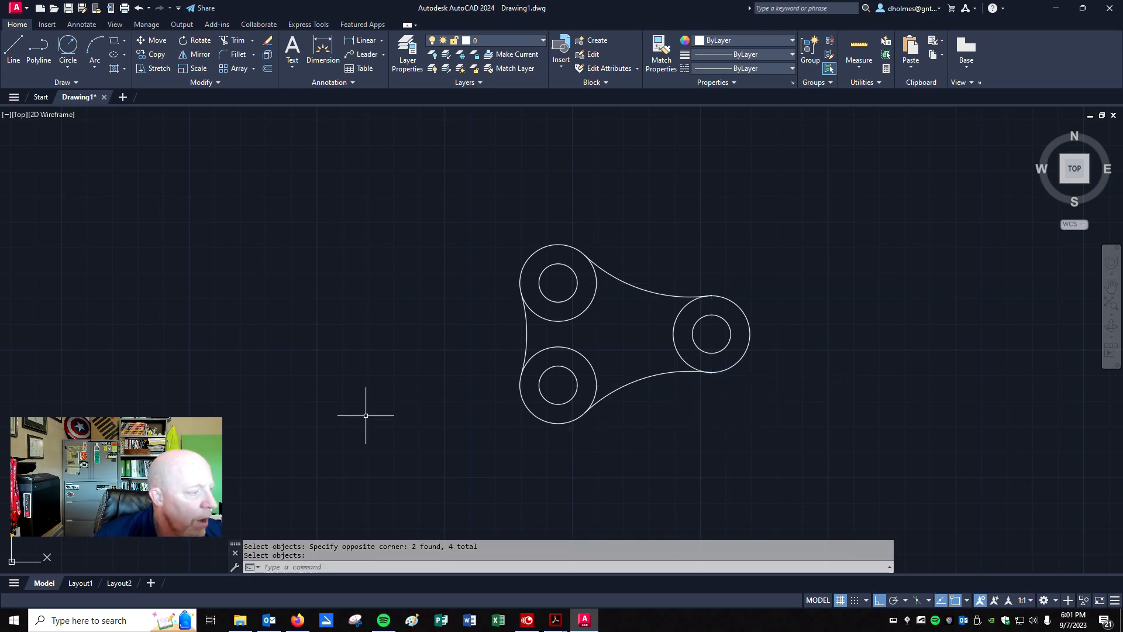
Step: Compare the completed Roller Arm with Exercise 3.3 in the exercise PDF and move the PDF window away from the drawing
click(555, 620)
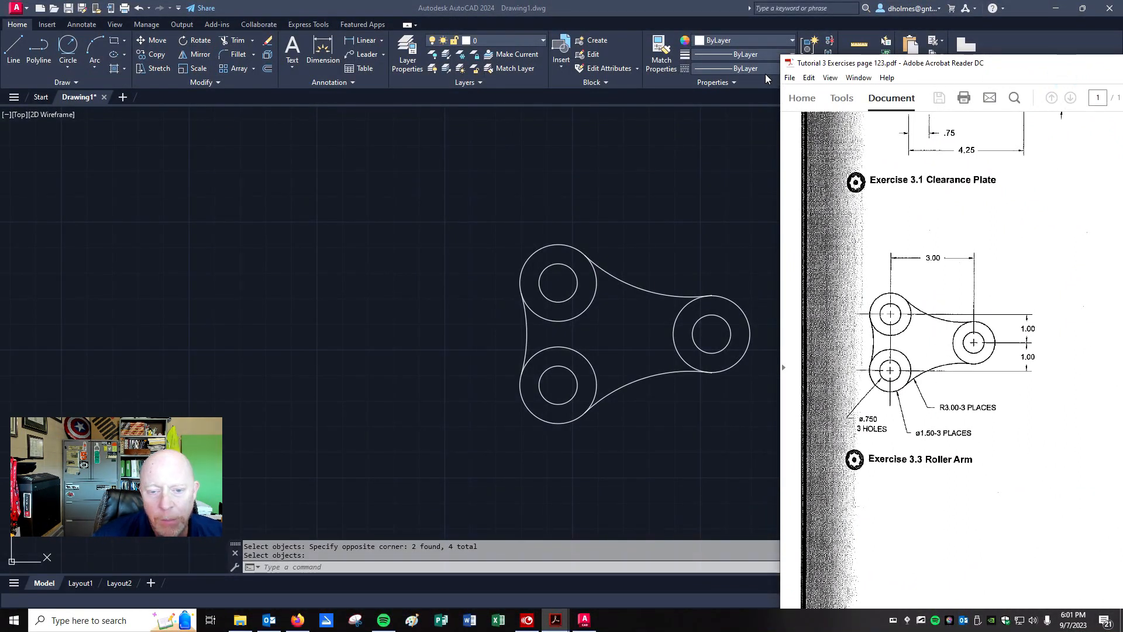
drag(1075, 63, 0, 76)
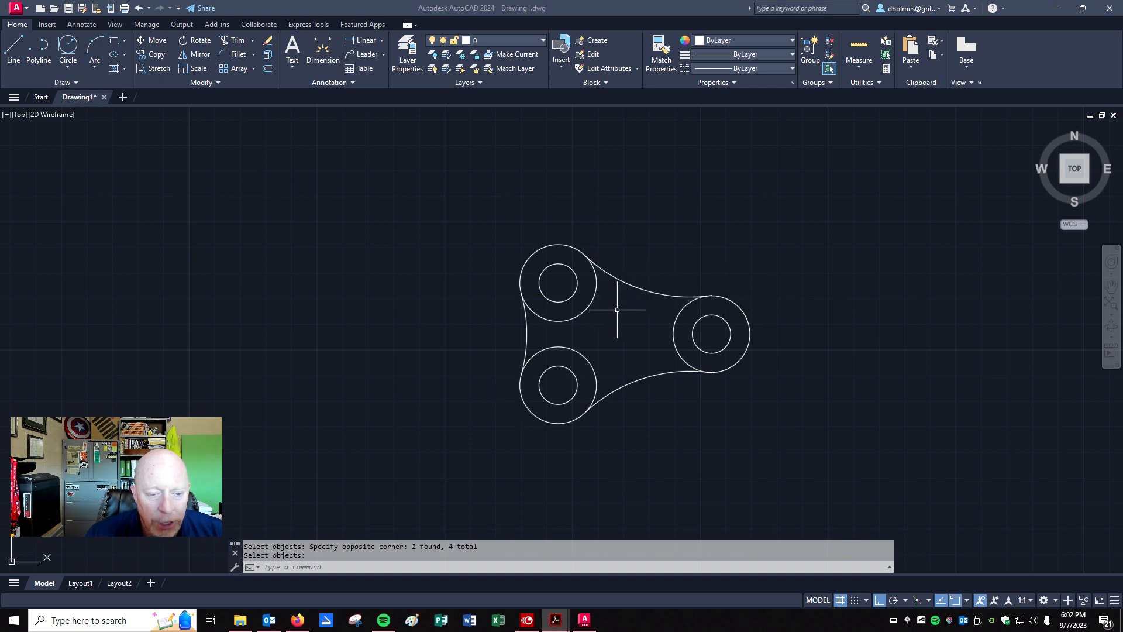
scroll(612, 307, down, 8)
scroll(904, 214, down, 3)
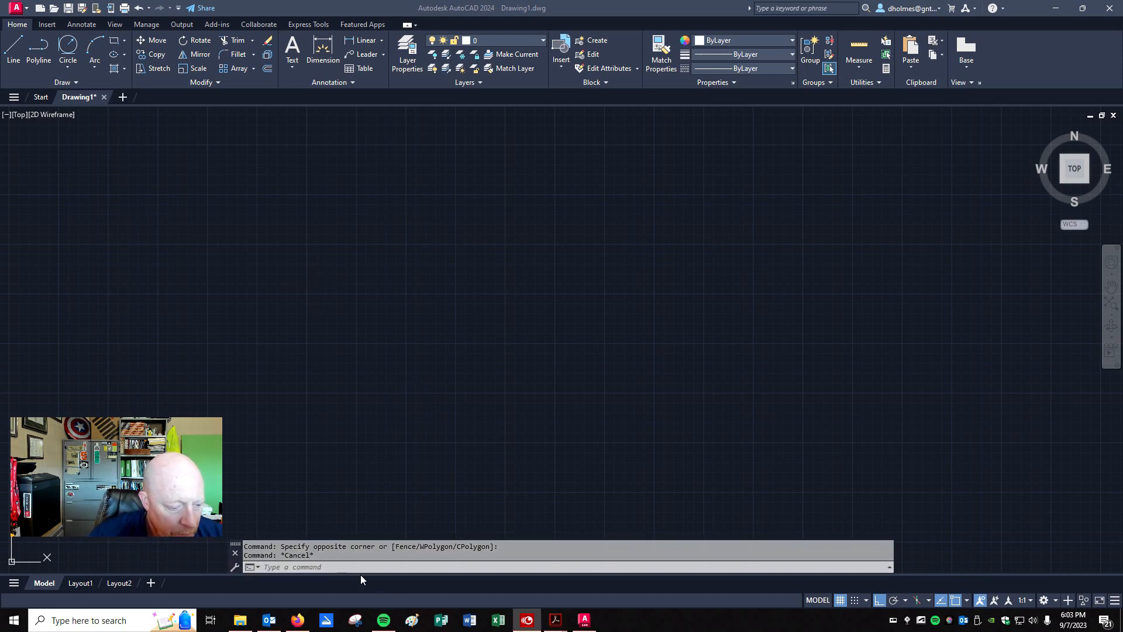
Step: Set the drawing's length unit type to Architectural with the UNITS command
click(364, 566)
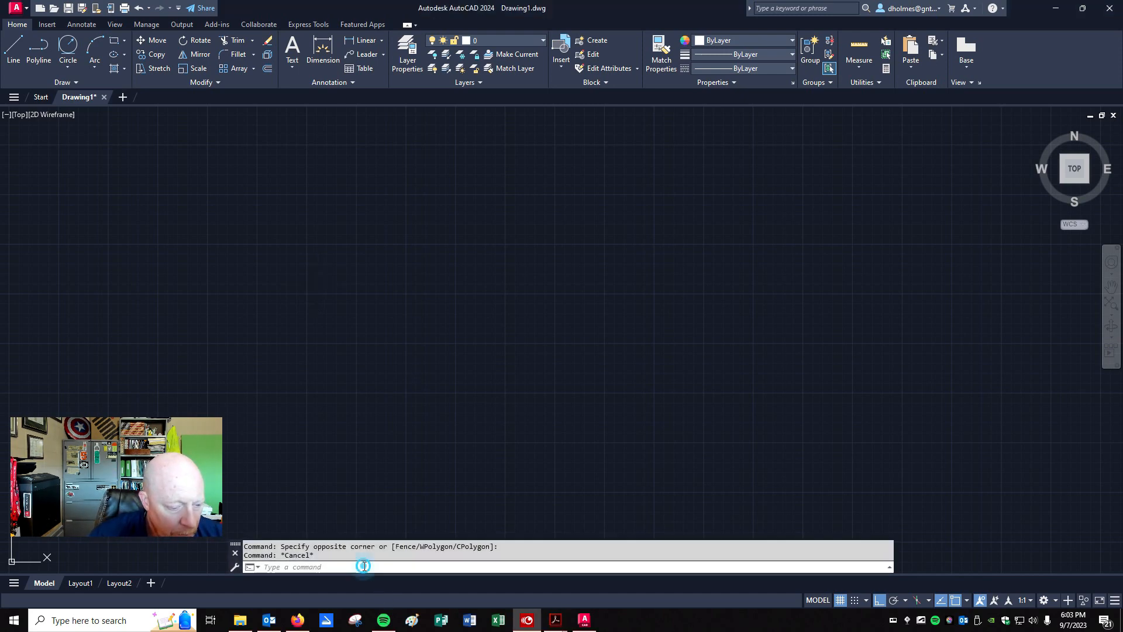
text(unti)
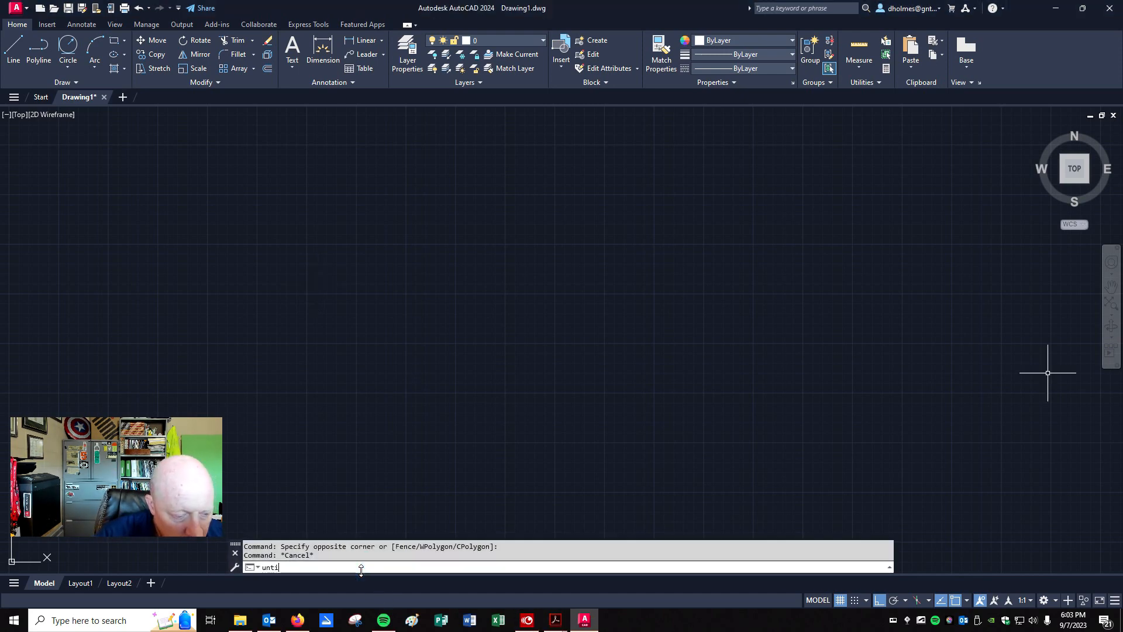
text(s)
key(Return)
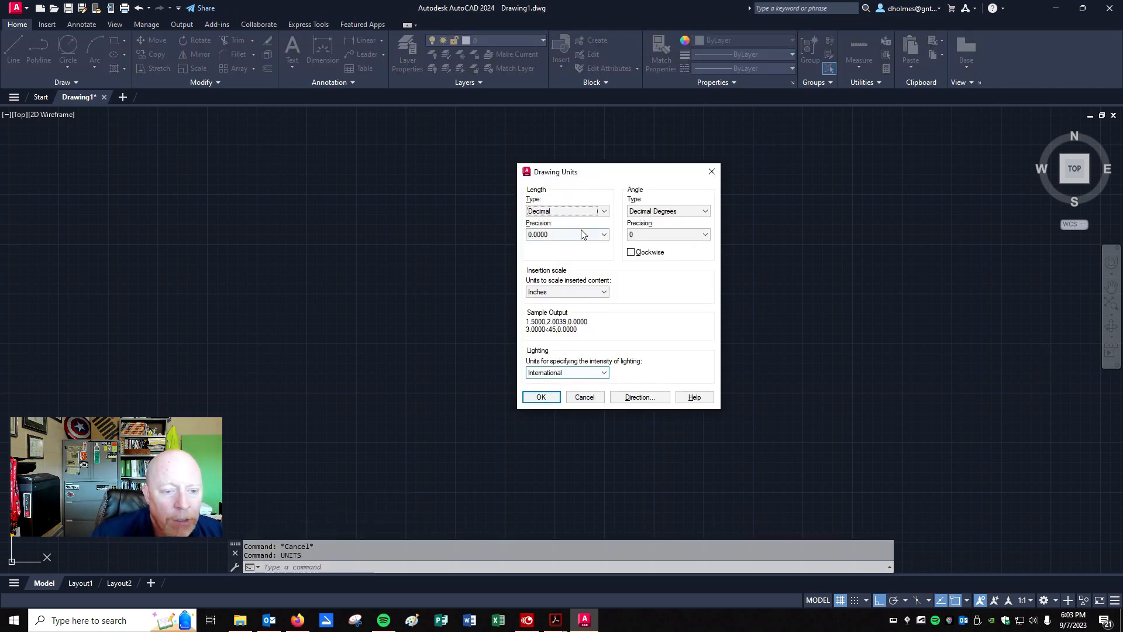
click(603, 211)
click(562, 223)
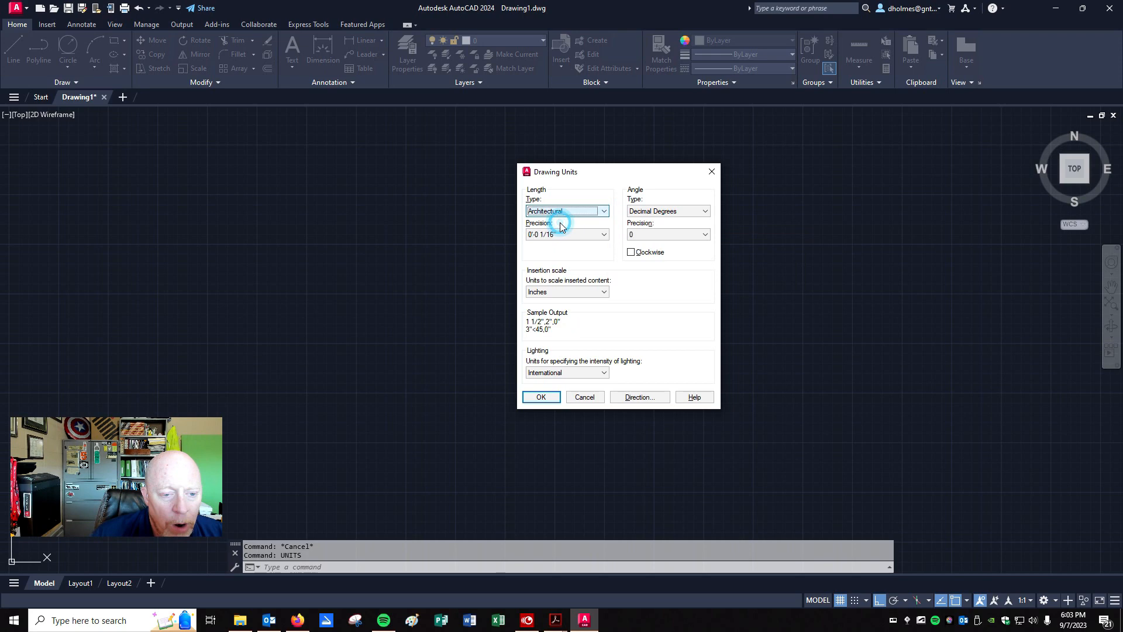
click(541, 397)
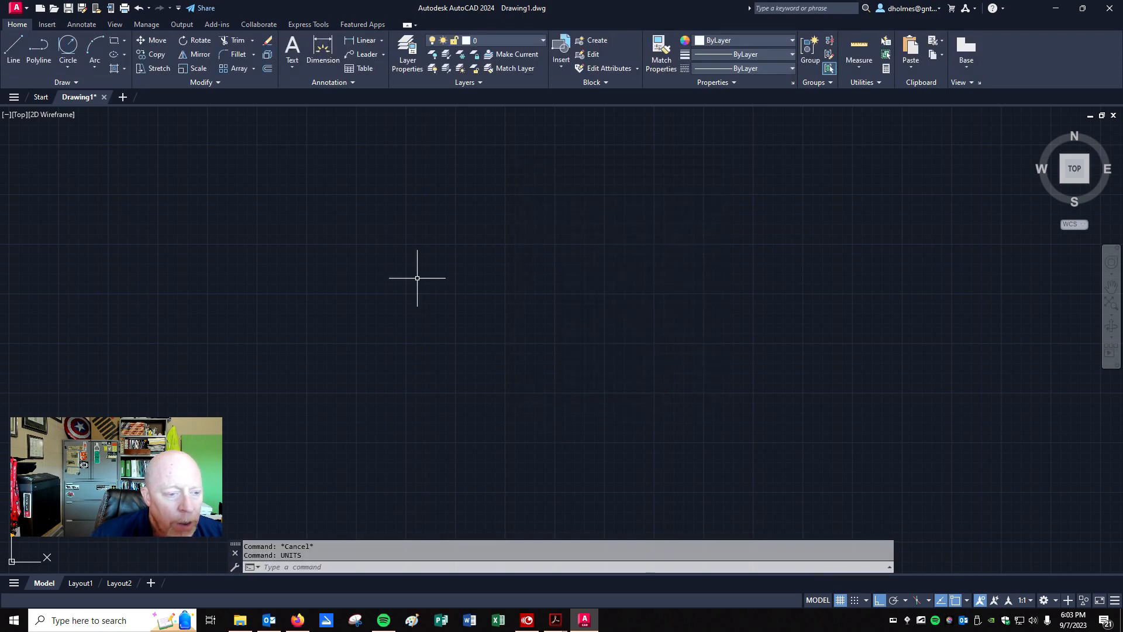
Step: Consult the Exercise 4.5 Floor Plan in the PDF and draw a 41' horizontal line for the plan's bottom outer wall
drag(0, 36, 622, 47)
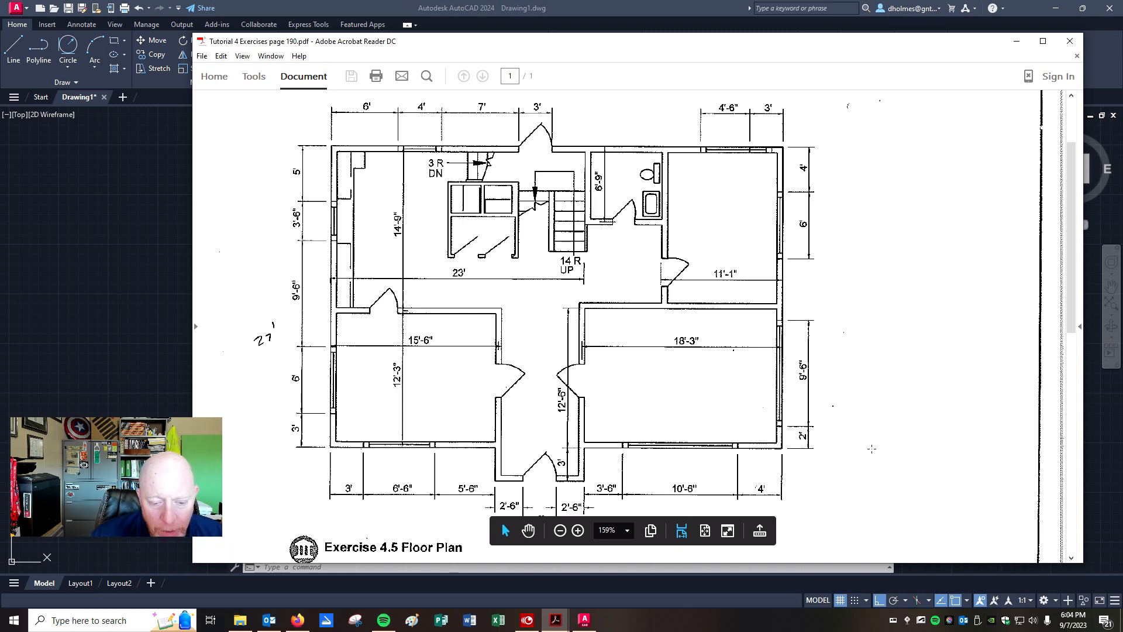
mouse_move(658, 42)
mouse_down()
mouse_move(783, 69)
mouse_move(0, 108)
mouse_up()
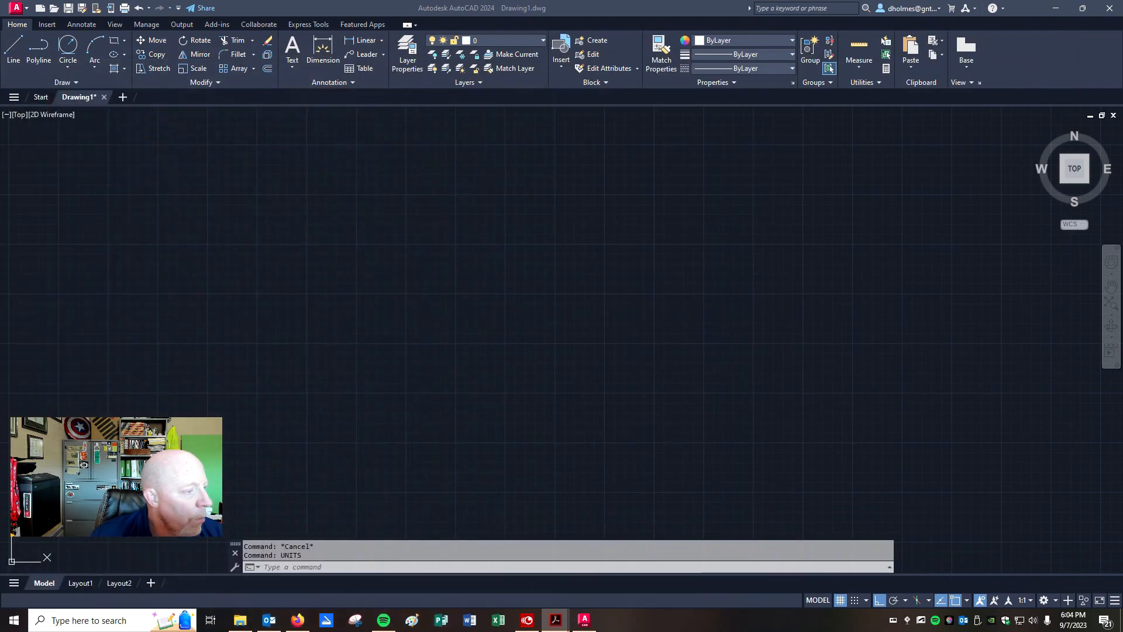
click(13, 48)
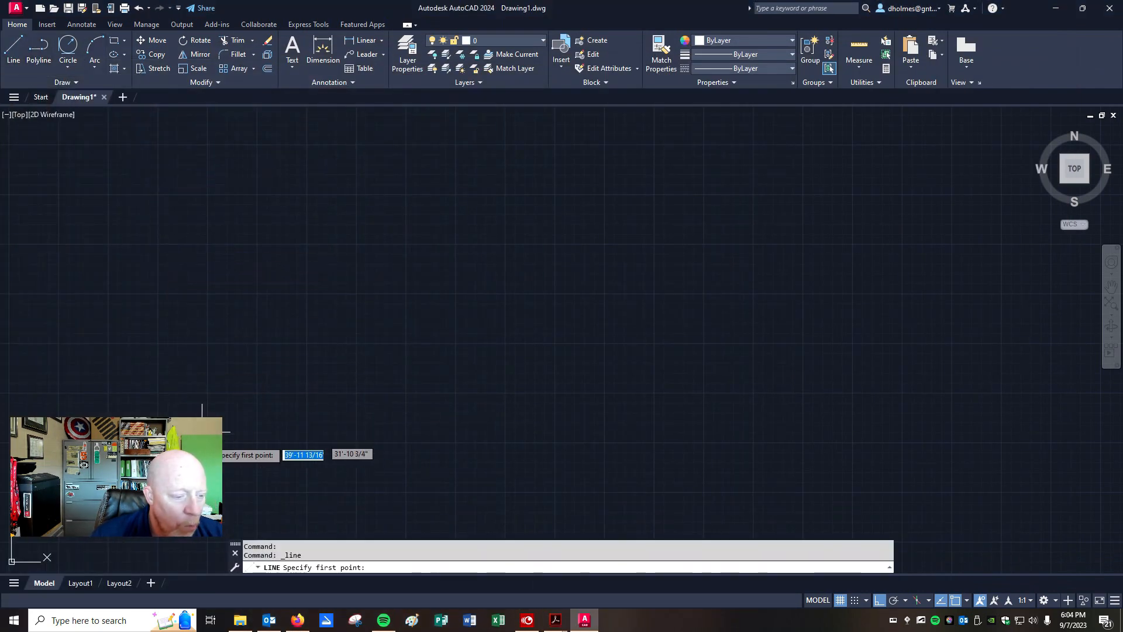
click(174, 431)
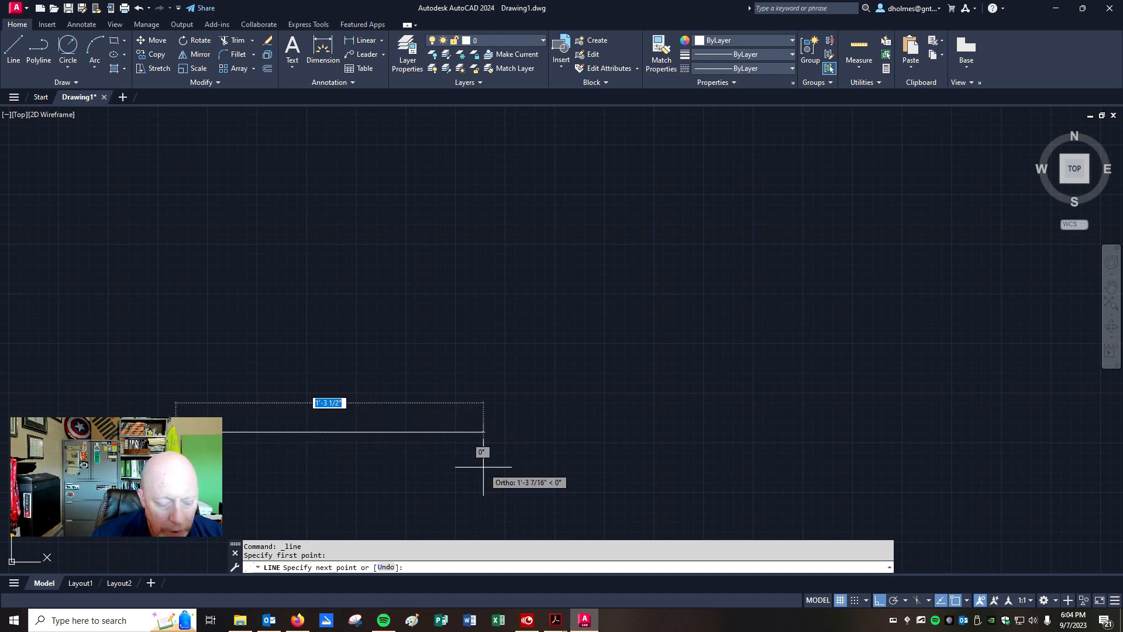
text(41)
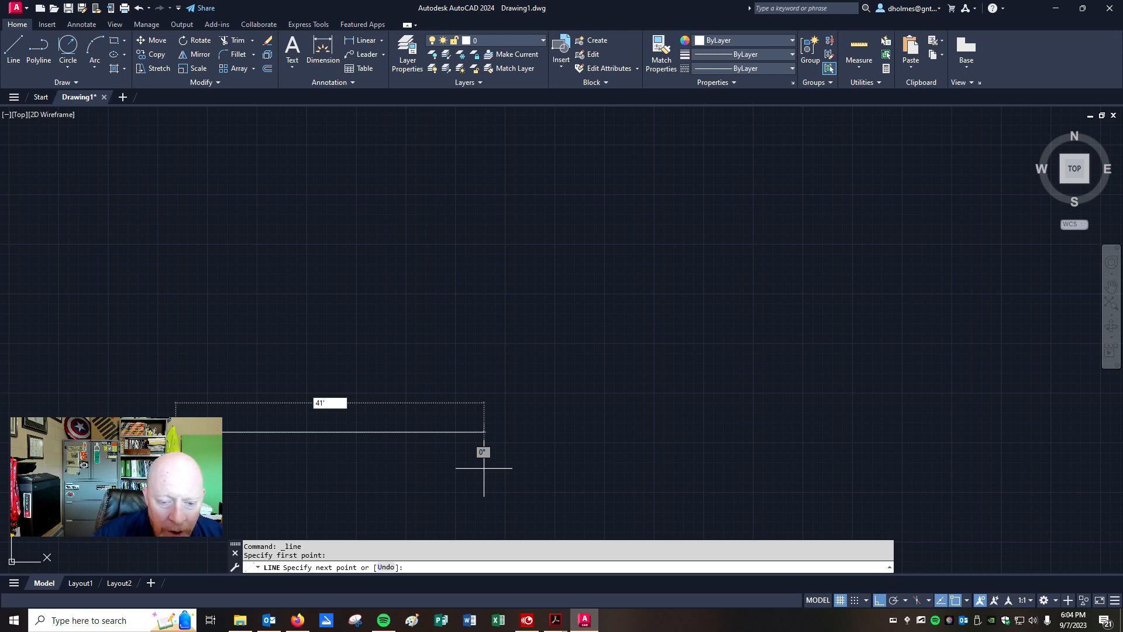
key(Return)
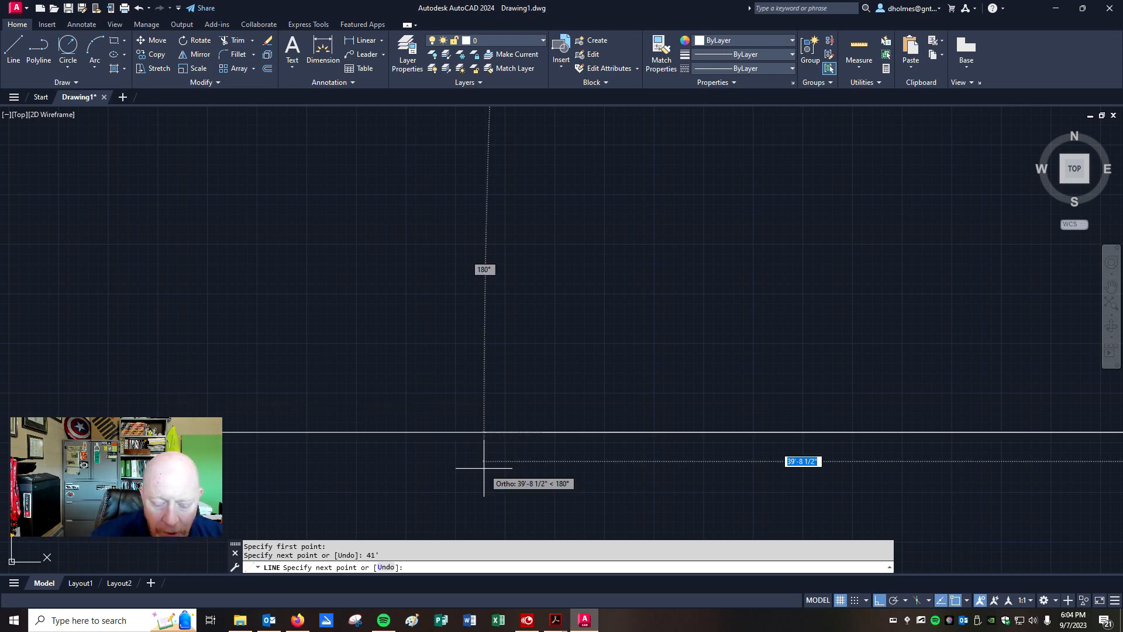
key(Return)
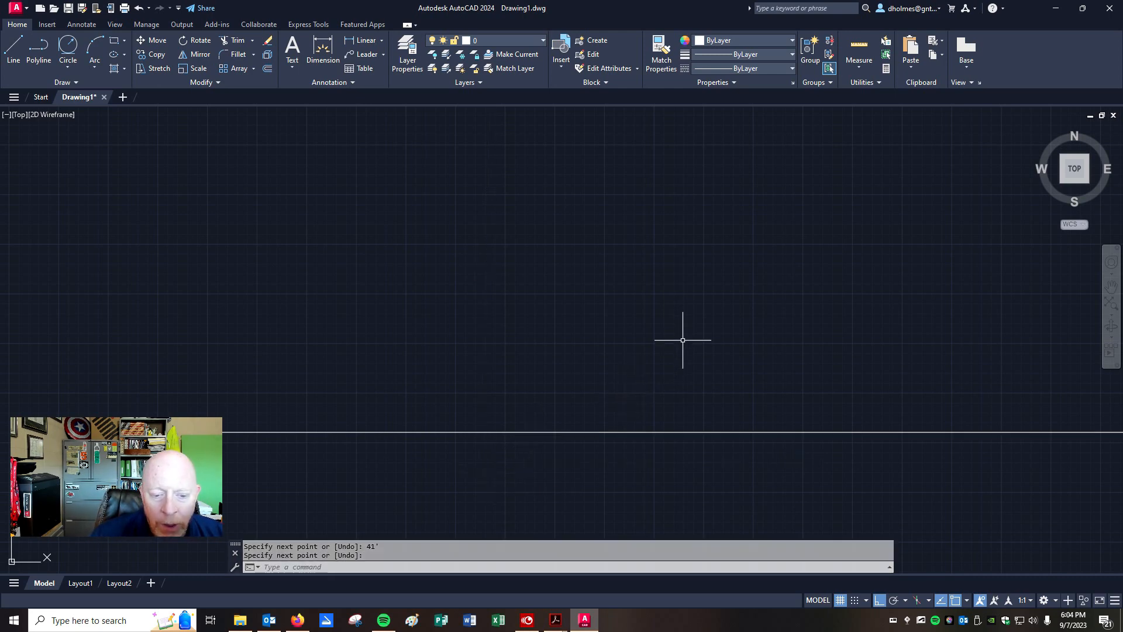
Step: Move the tiny Roller Arm drawing away from the 41' line to just above the part near the origin, with Ortho off
text(z)
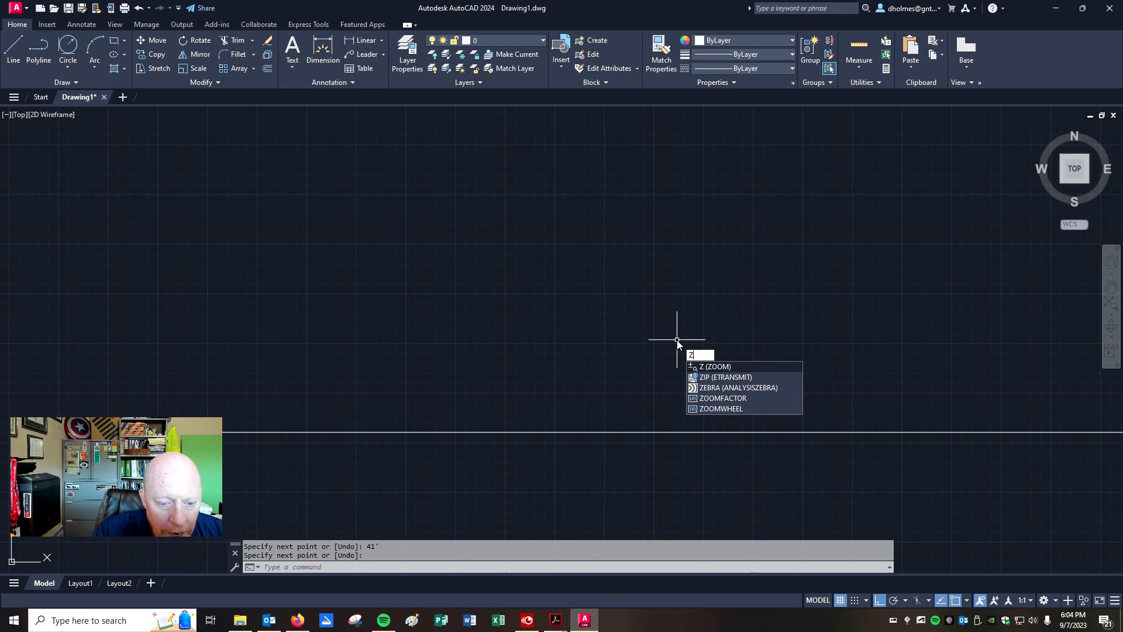
key(Return)
text(a)
key(Return)
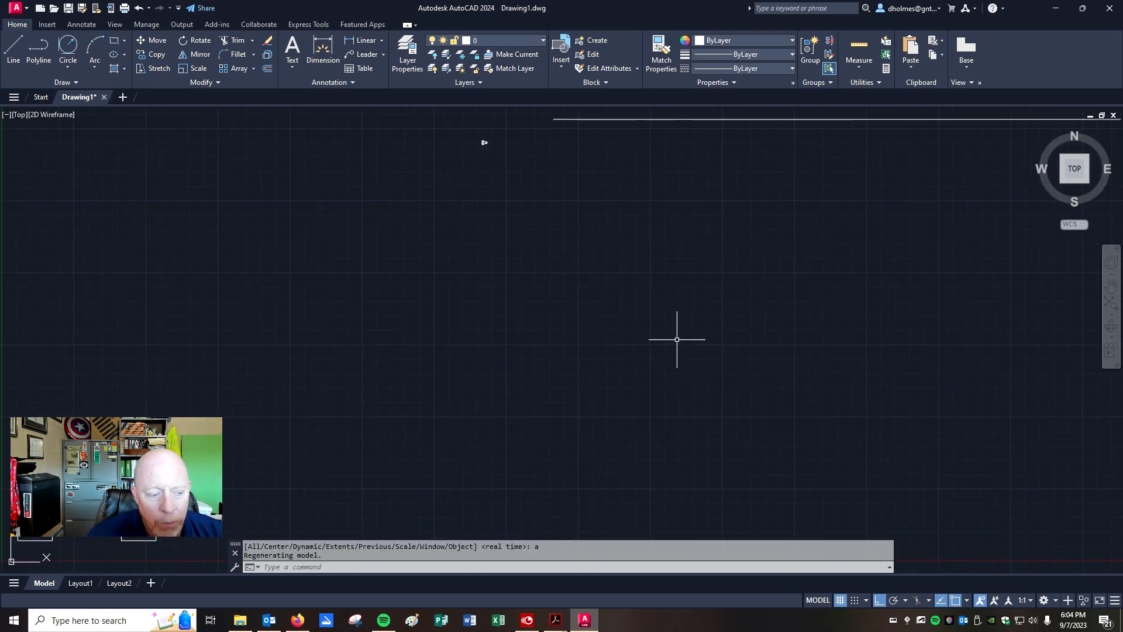
scroll(644, 433, down, 4)
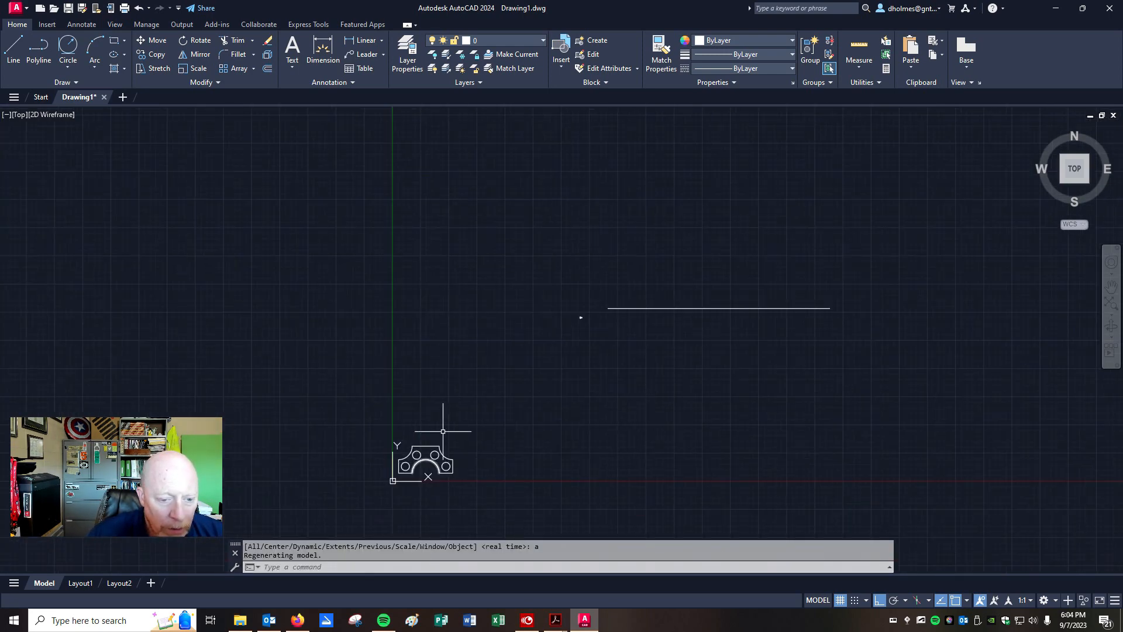
scroll(584, 318, up, 6)
scroll(584, 318, up, 6)
scroll(580, 318, down, 10)
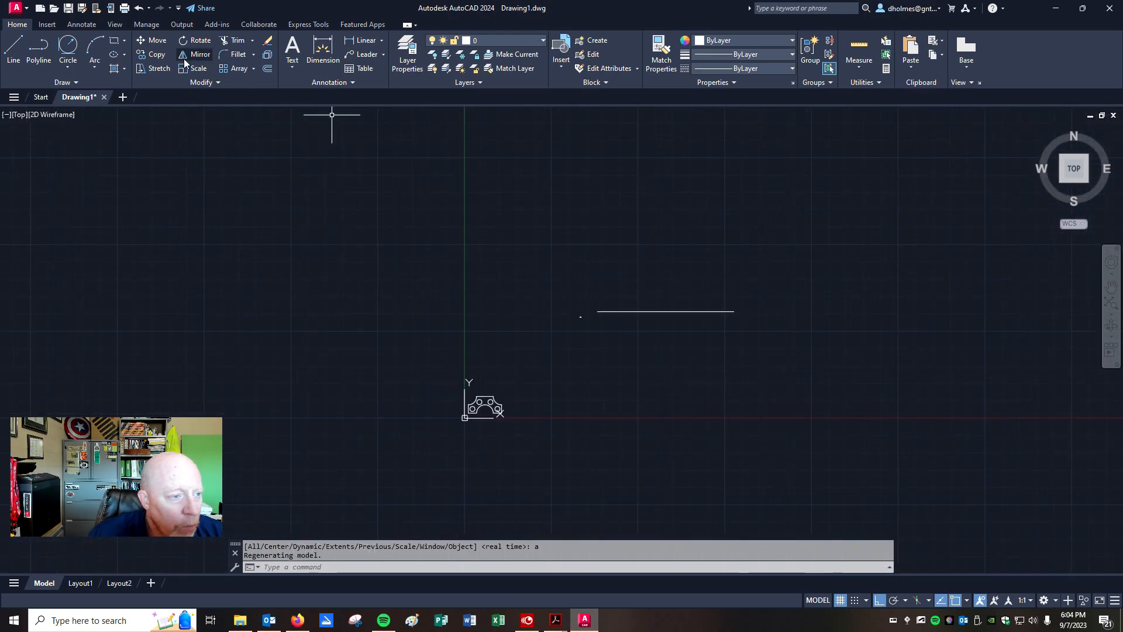
click(151, 40)
click(583, 310)
click(572, 341)
right_click(597, 341)
click(592, 341)
key(F8)
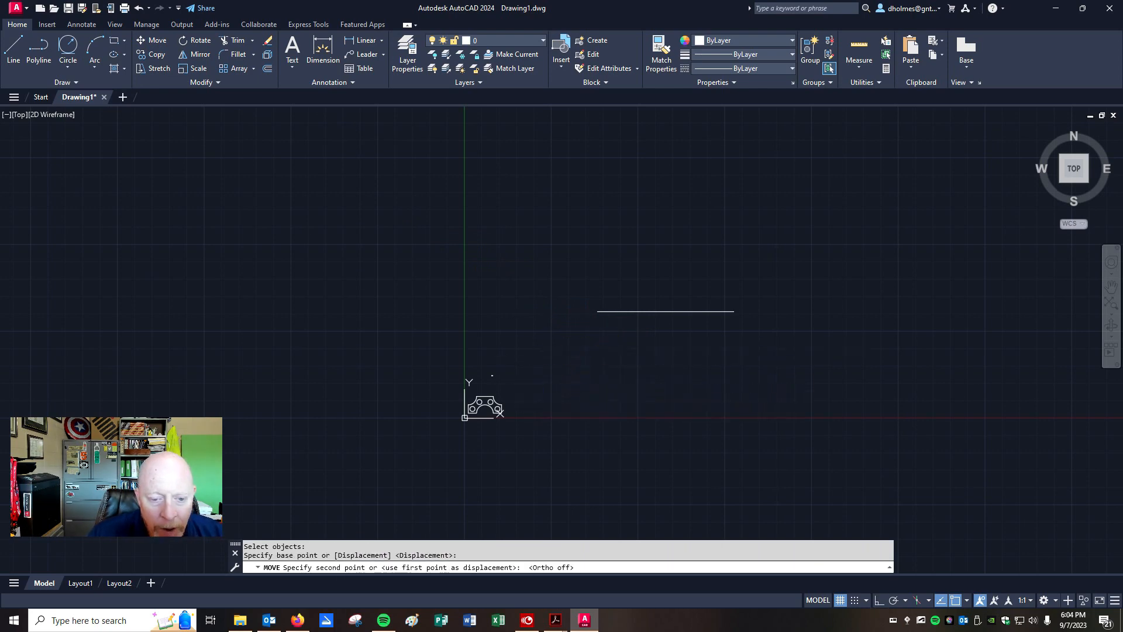
key(Escape)
Step: With Ortho on, complete the floor plan's outer rectangle with a 27' left line, a 41' upper line and a closing right line
scroll(670, 269, up, 4)
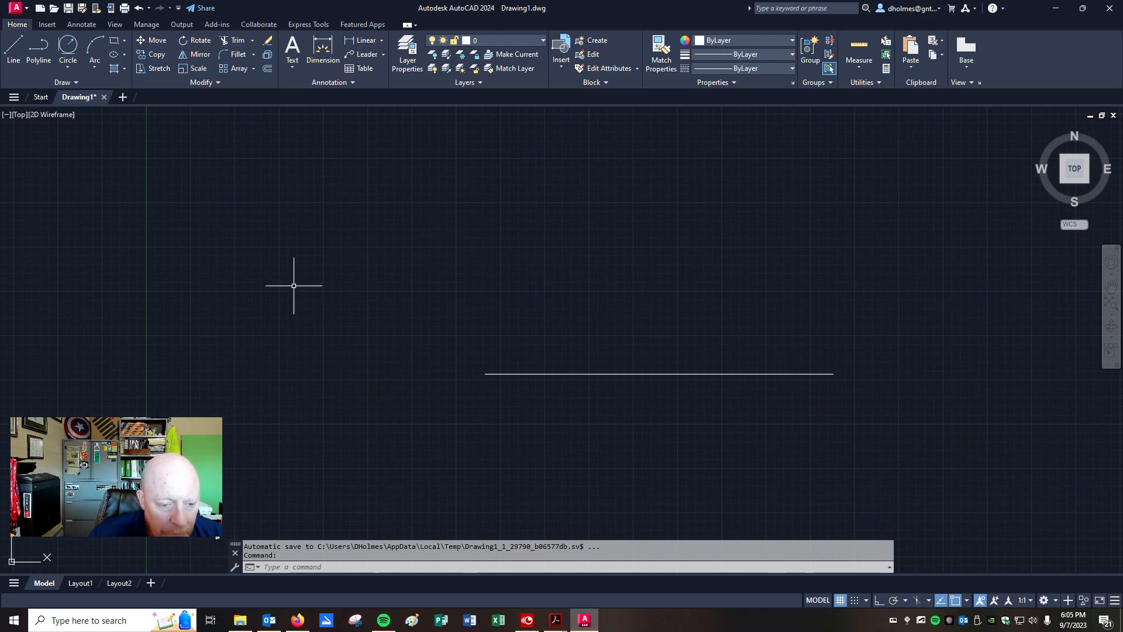
click(13, 48)
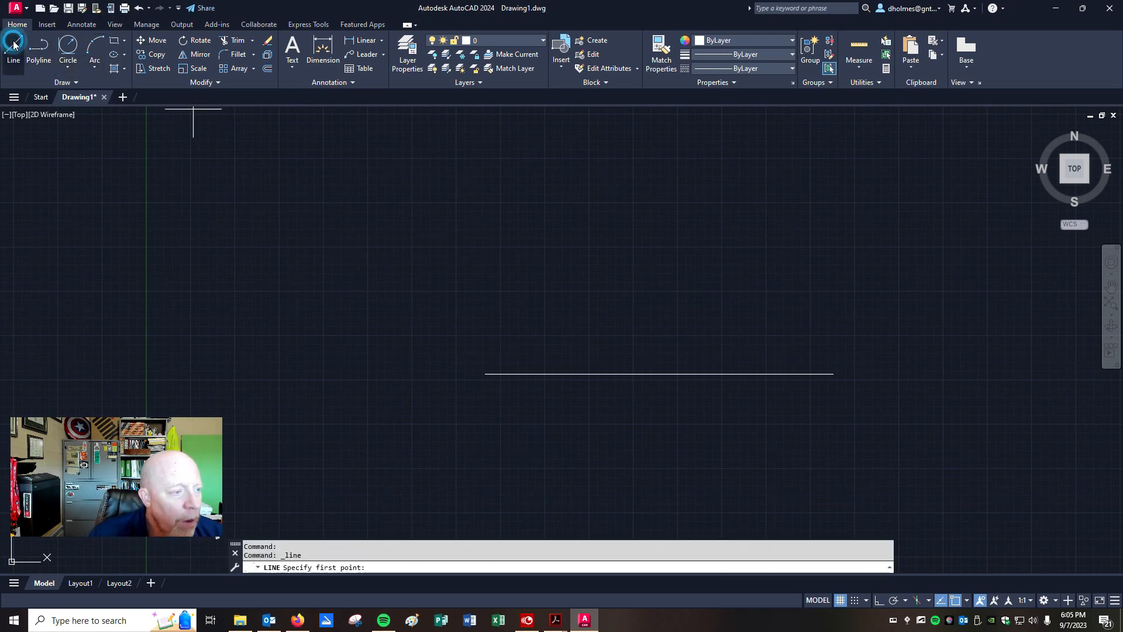
click(485, 373)
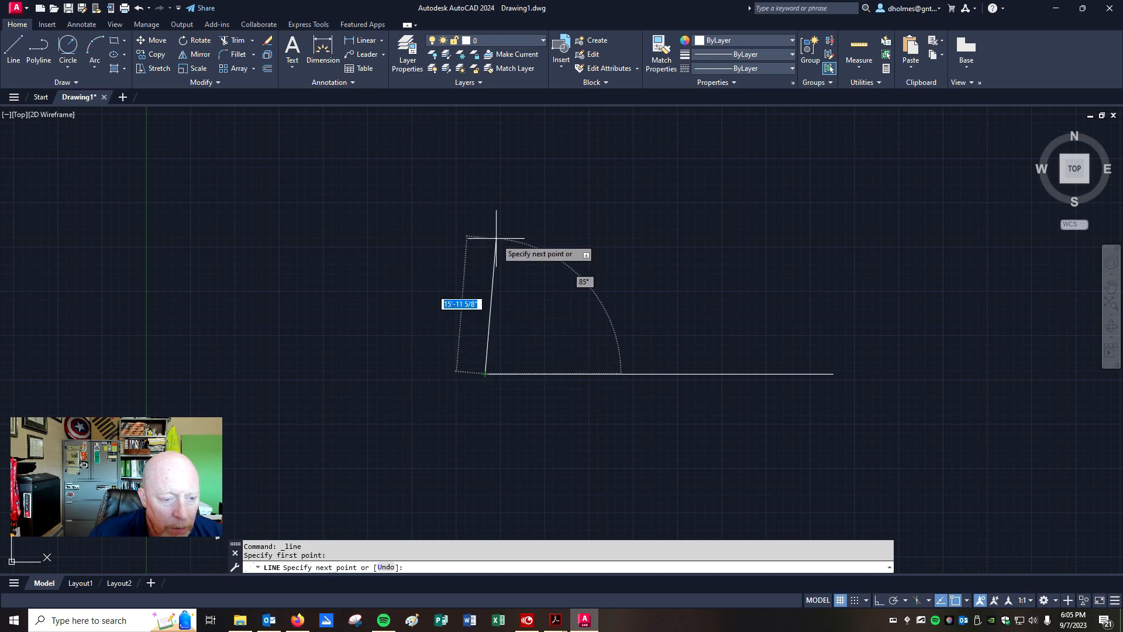
key(F8)
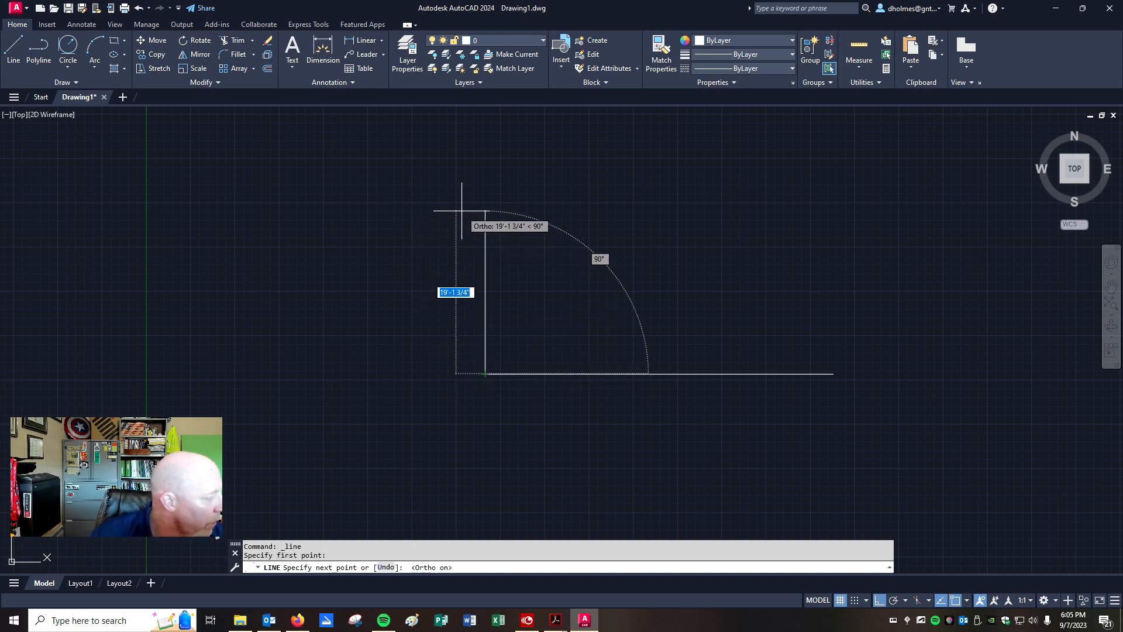
text(27)
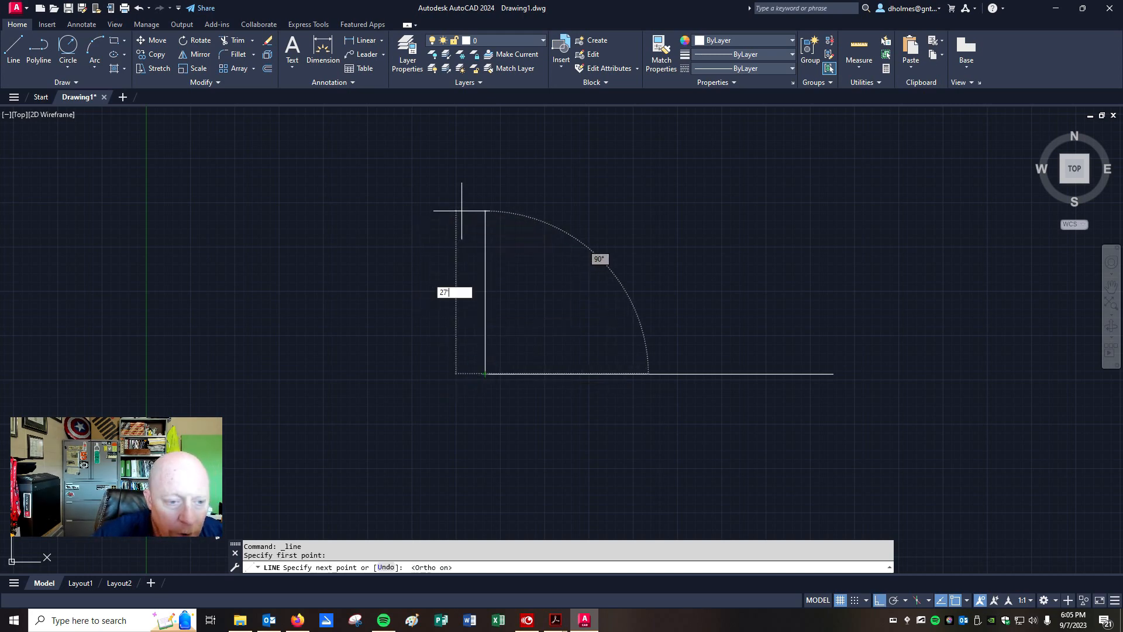
text(')
key(Return)
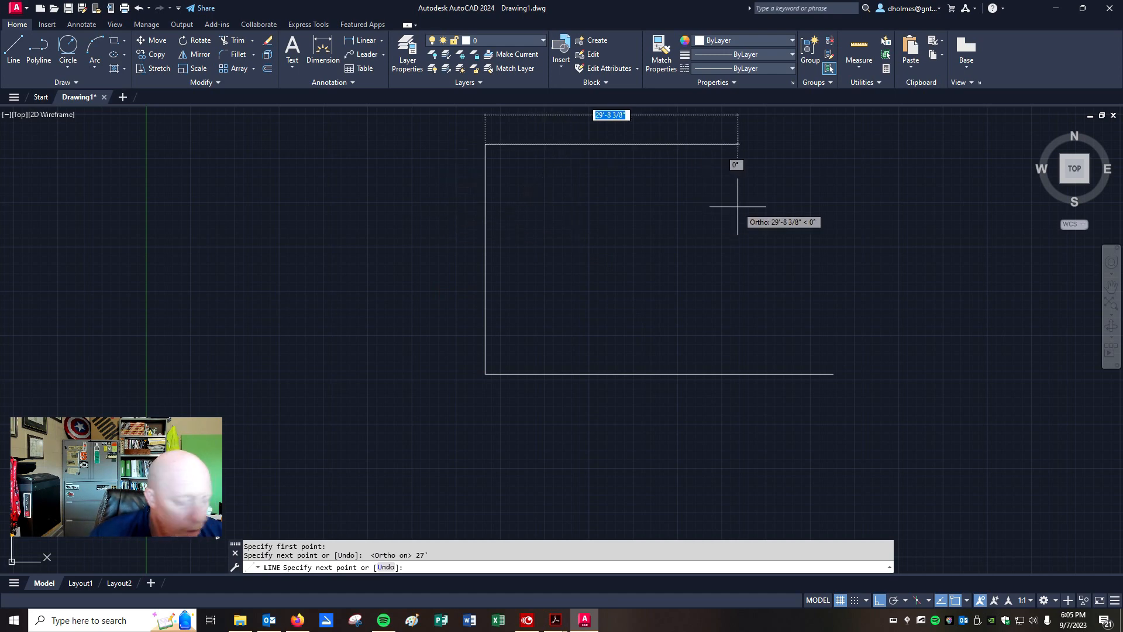
text(41')
key(Return)
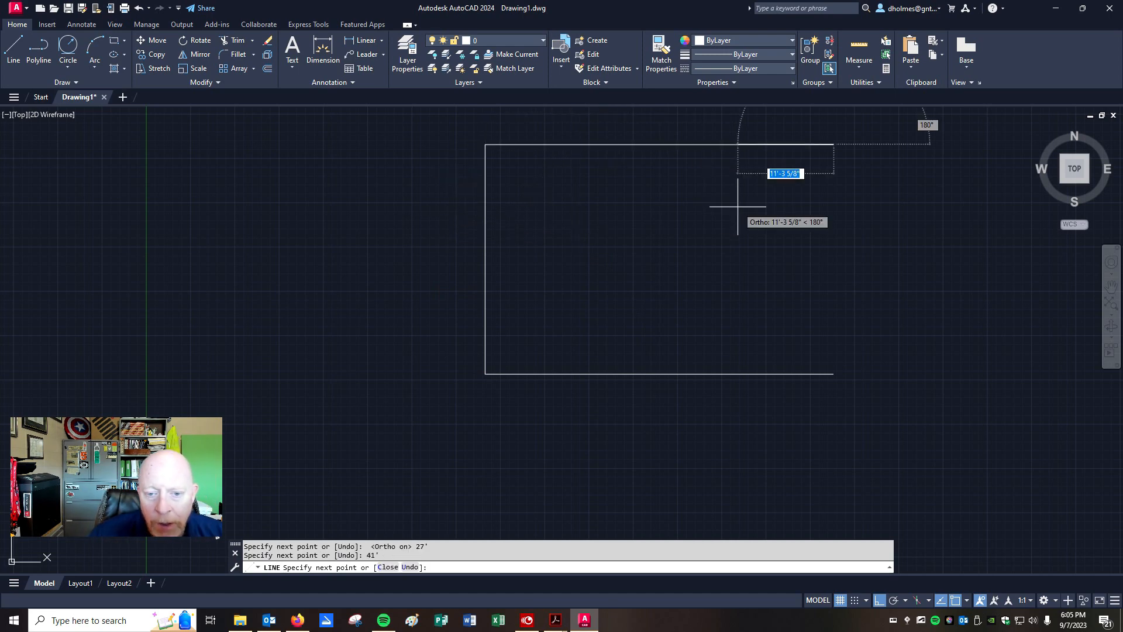
click(833, 374)
key(Return)
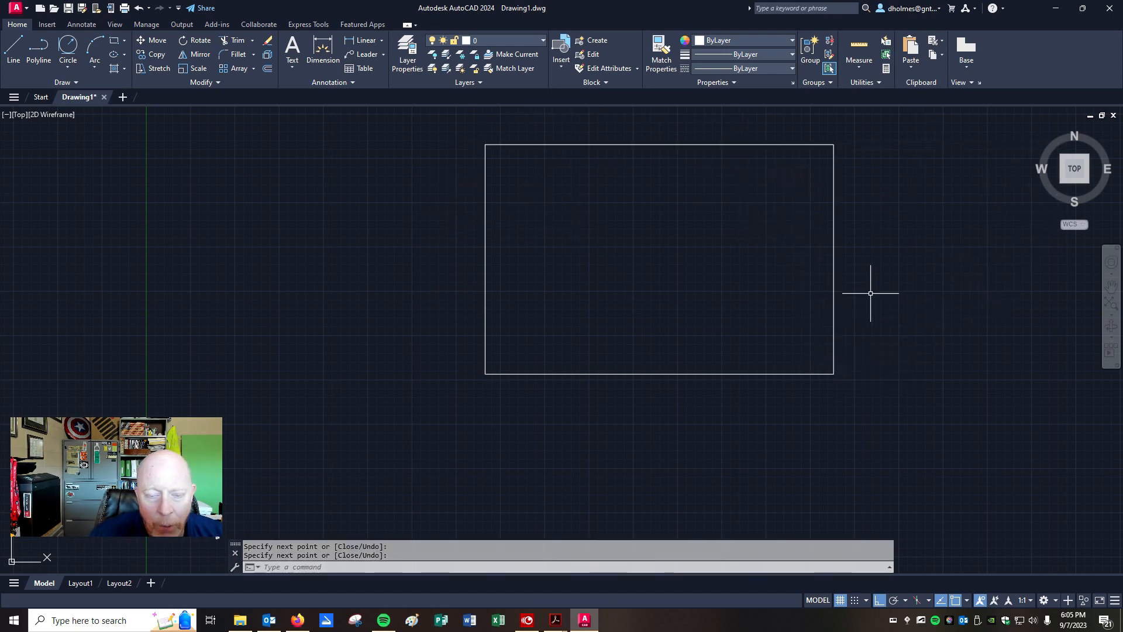
Step: Offset all four outer wall lines of the floor plan 4" inward to form the wall thickness
scroll(916, 185, up, 2)
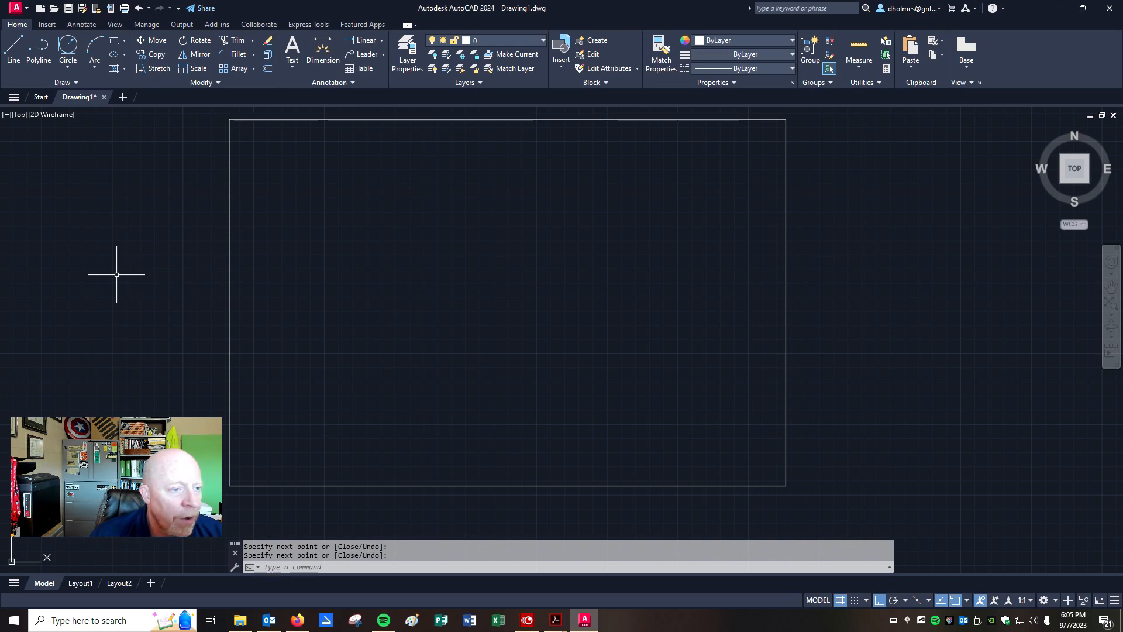
click(267, 70)
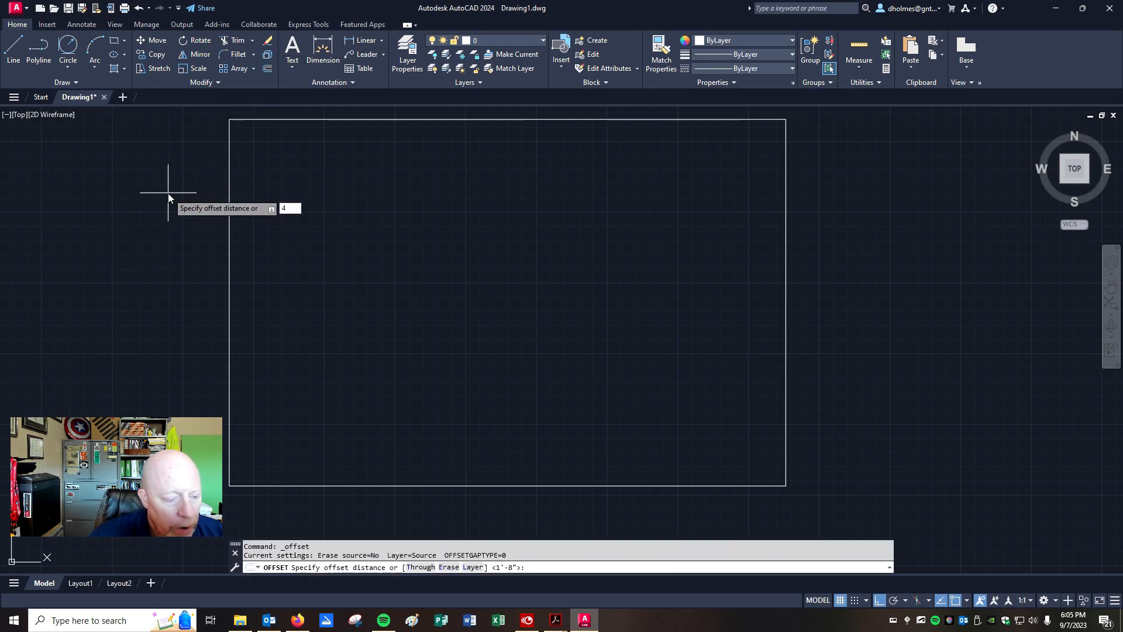
key(Return)
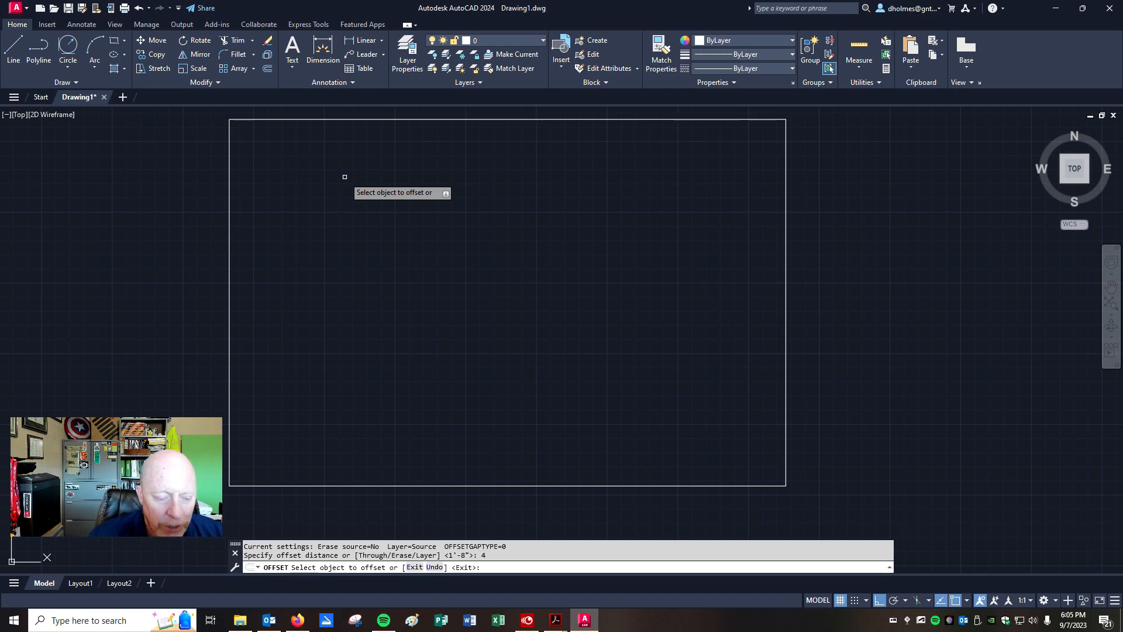
click(383, 120)
click(383, 168)
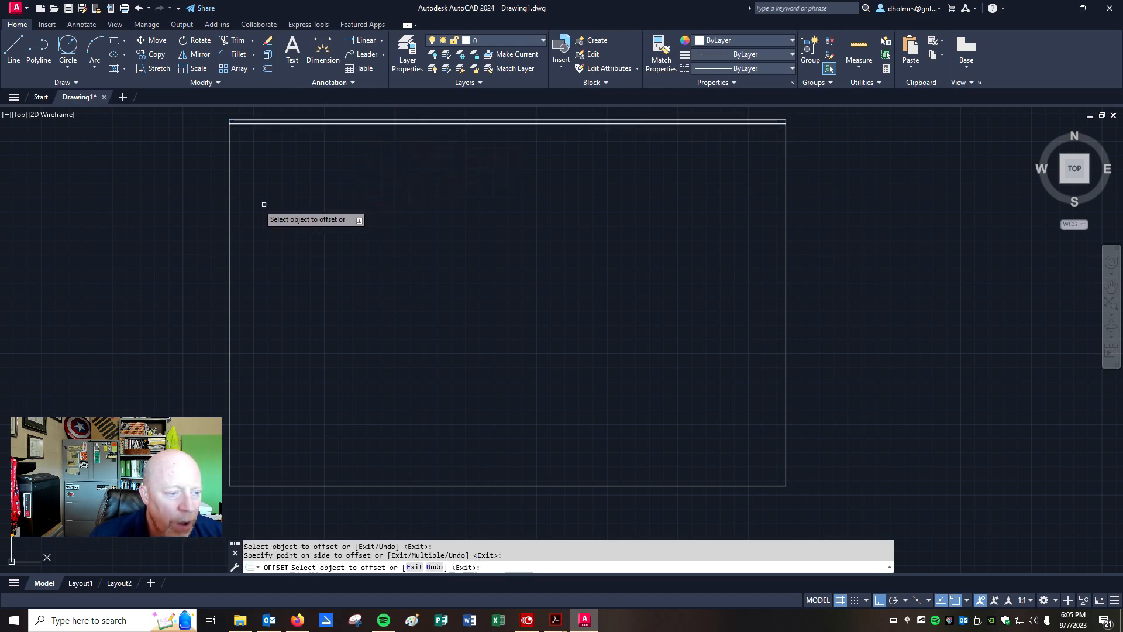
click(230, 197)
click(346, 198)
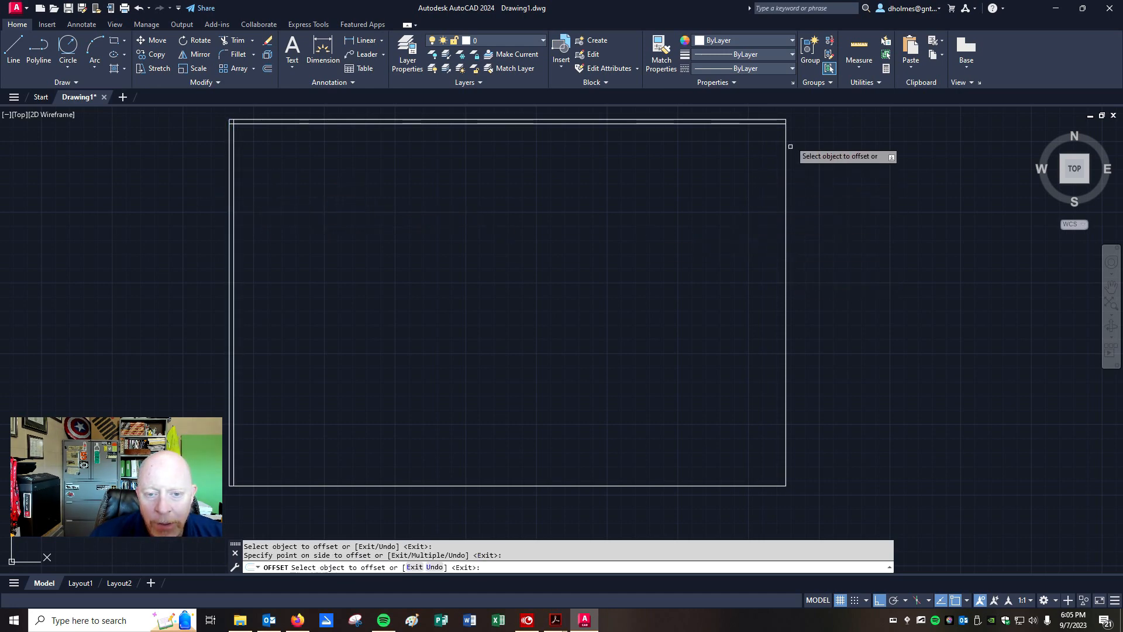
scroll(797, 107, up, 5)
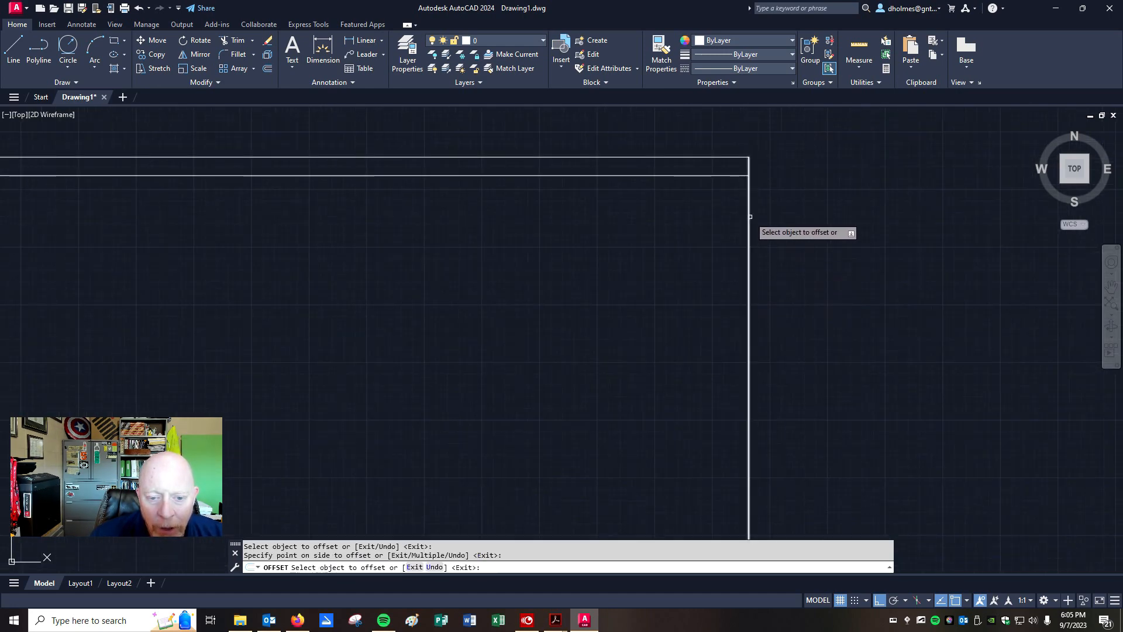
click(749, 217)
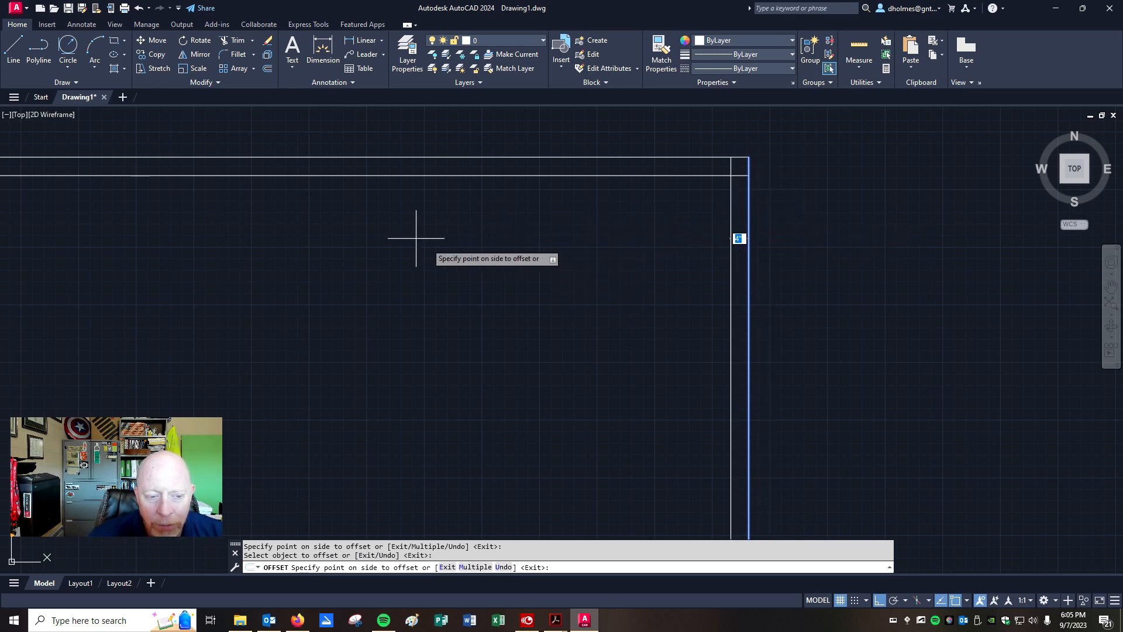
click(470, 255)
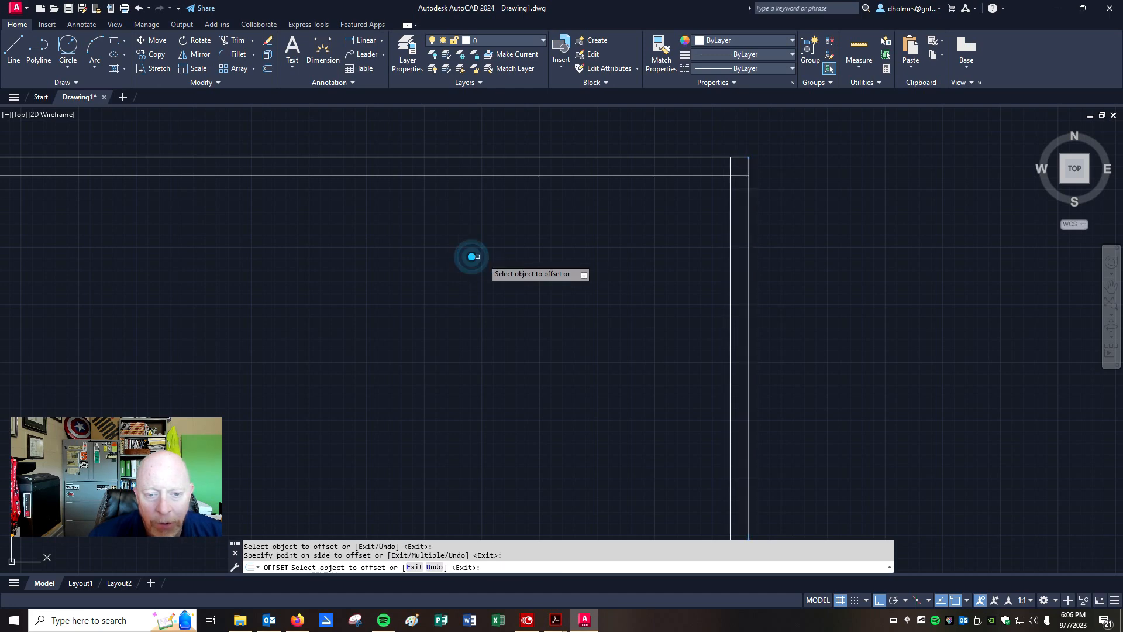
scroll(515, 251, down, 8)
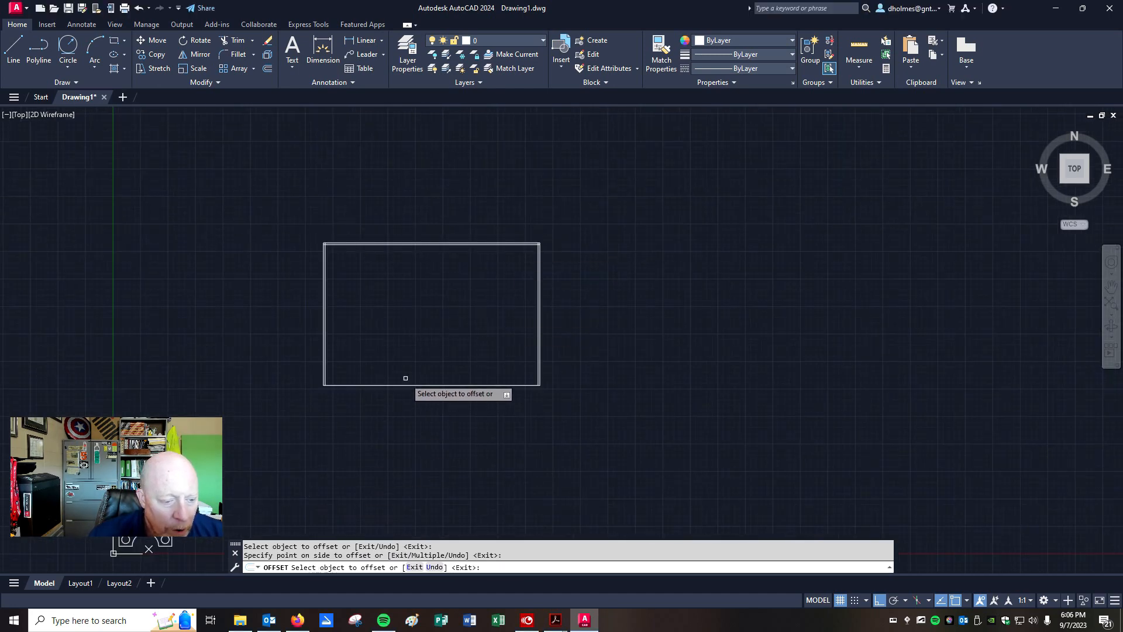
click(379, 342)
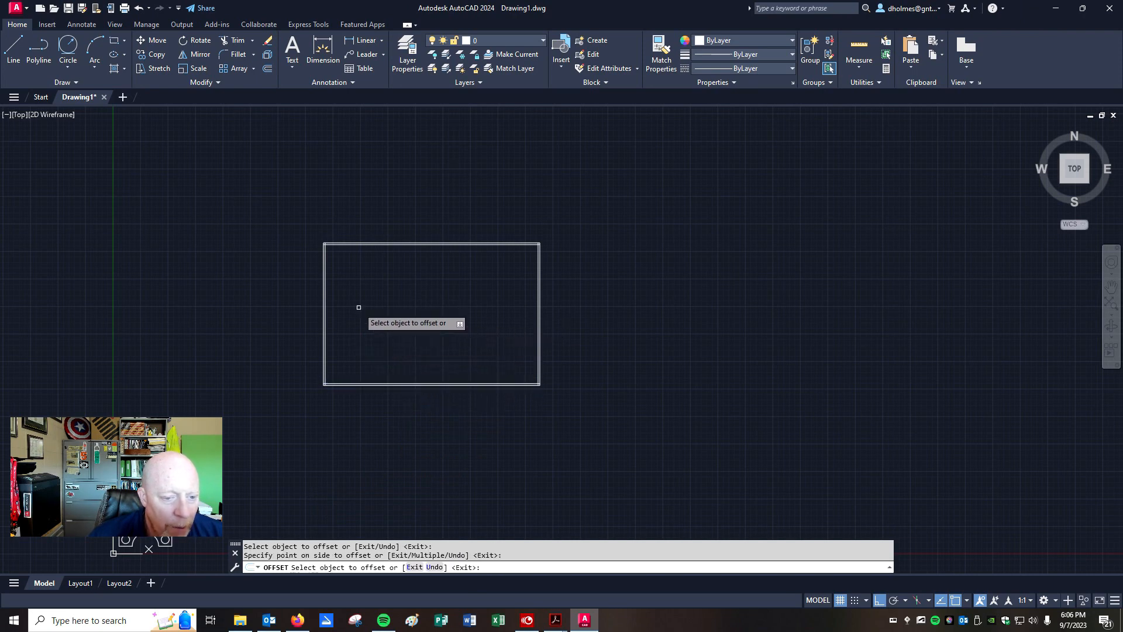
Step: Set the Fillet radius to 0'-0" for cleaning up the inner wall lines at the floor plan's upper-left corner
scroll(292, 217, up, 5)
scroll(432, 228, up, 6)
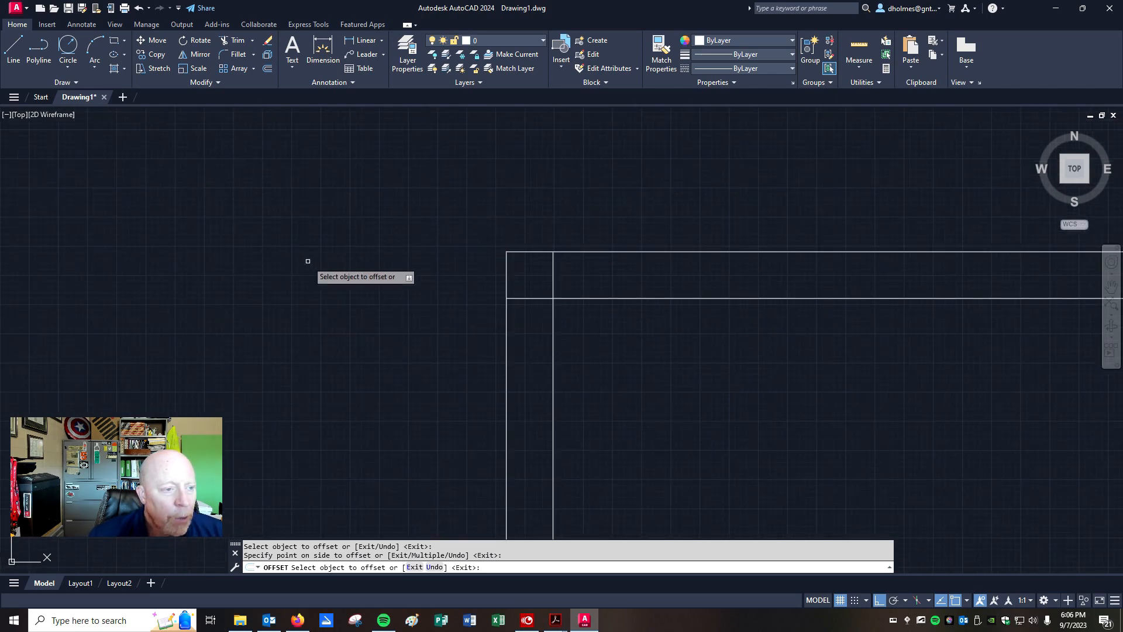
click(235, 55)
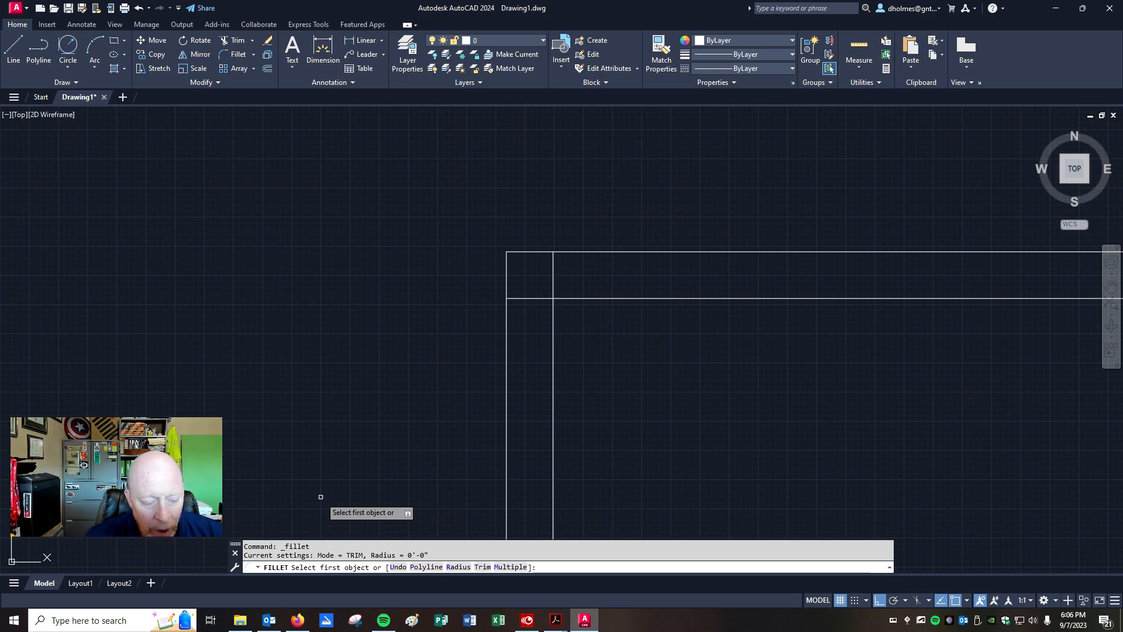
text(4r)
key(BackSpace)
key(BackSpace)
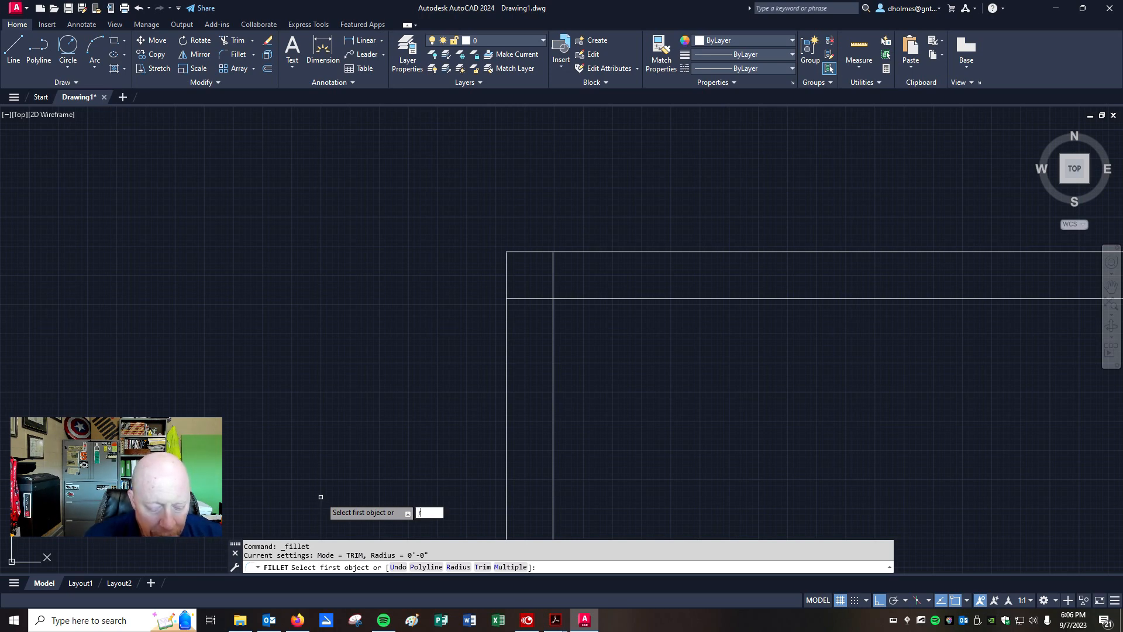
key(Return)
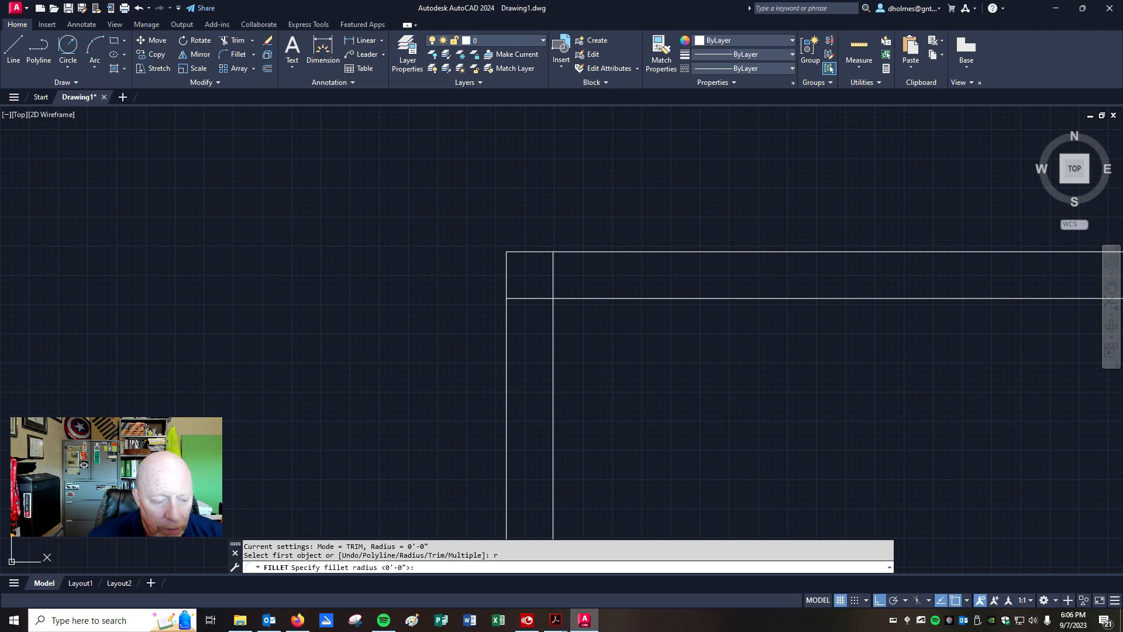
key(Return)
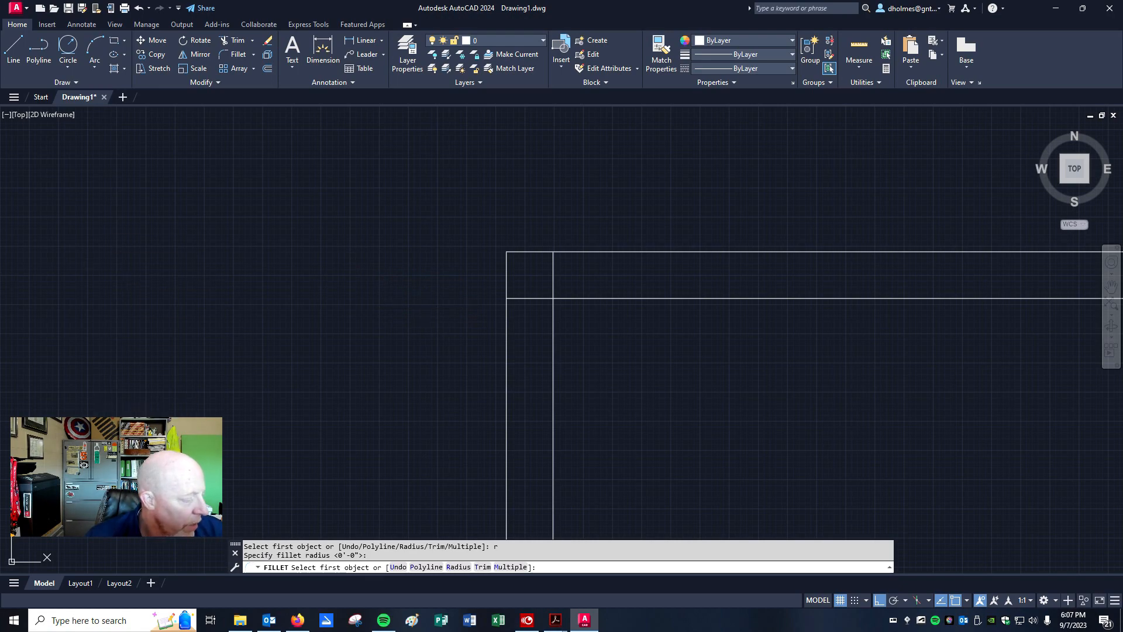
Step: Switch to the exercise PDF in Acrobat Reader and move its window off the drawing onto the other screen
key(alt+Tab)
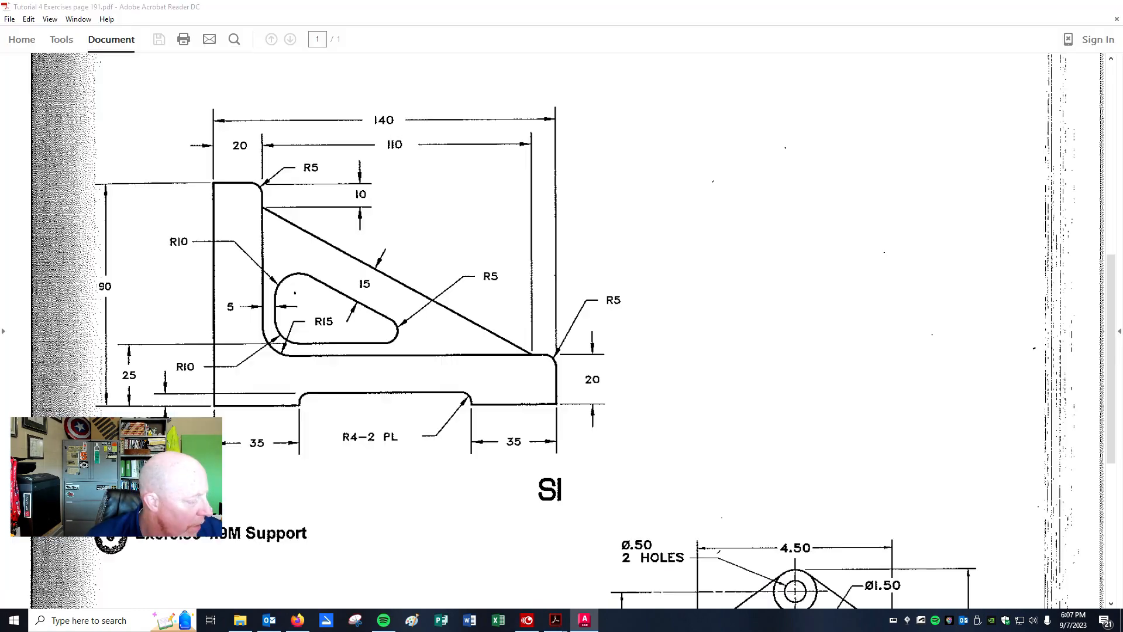
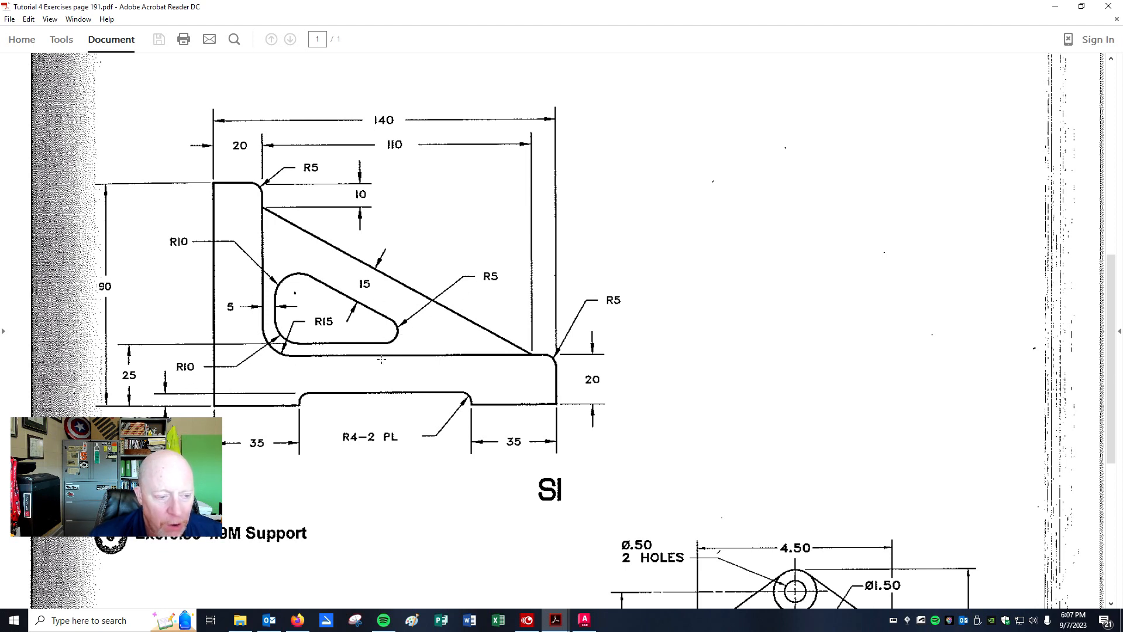
double_click(946, 12)
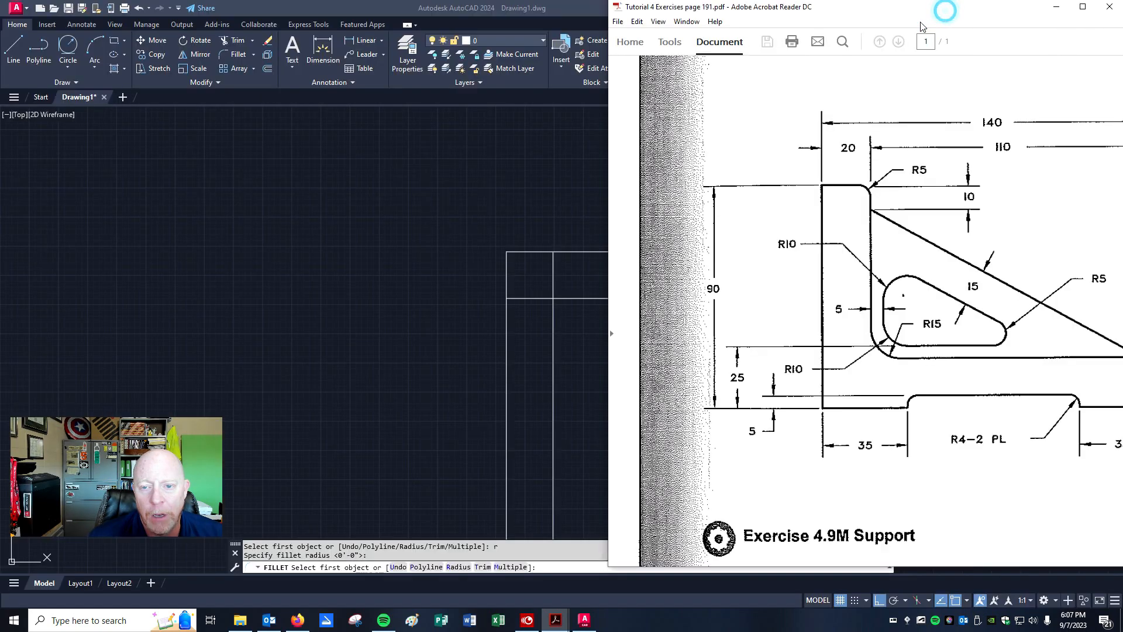
drag(531, 50, 0, 75)
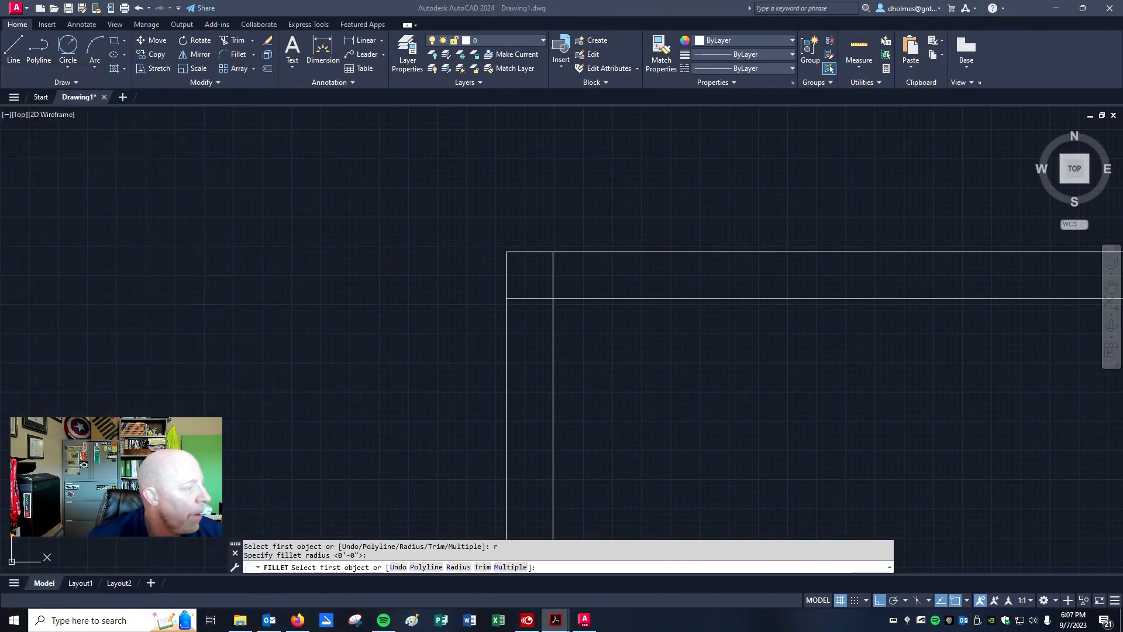
Step: Try filleting the upper-left corner twice by picking the inner wall lines' short overlapping ends, undoing each fillet
click(553, 280)
click(535, 299)
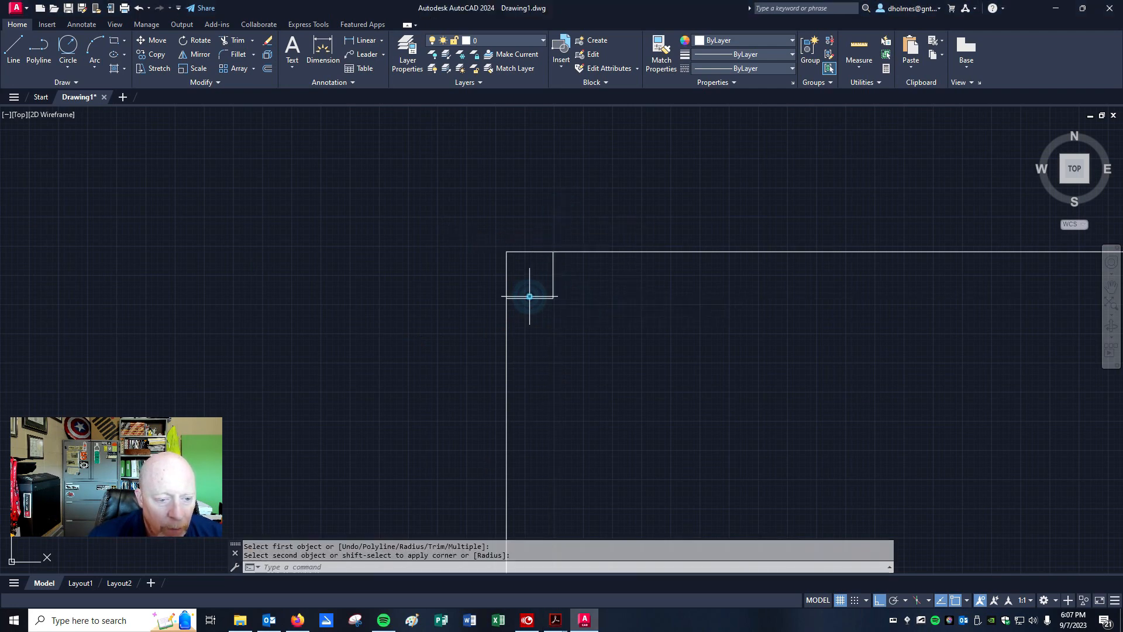
click(139, 9)
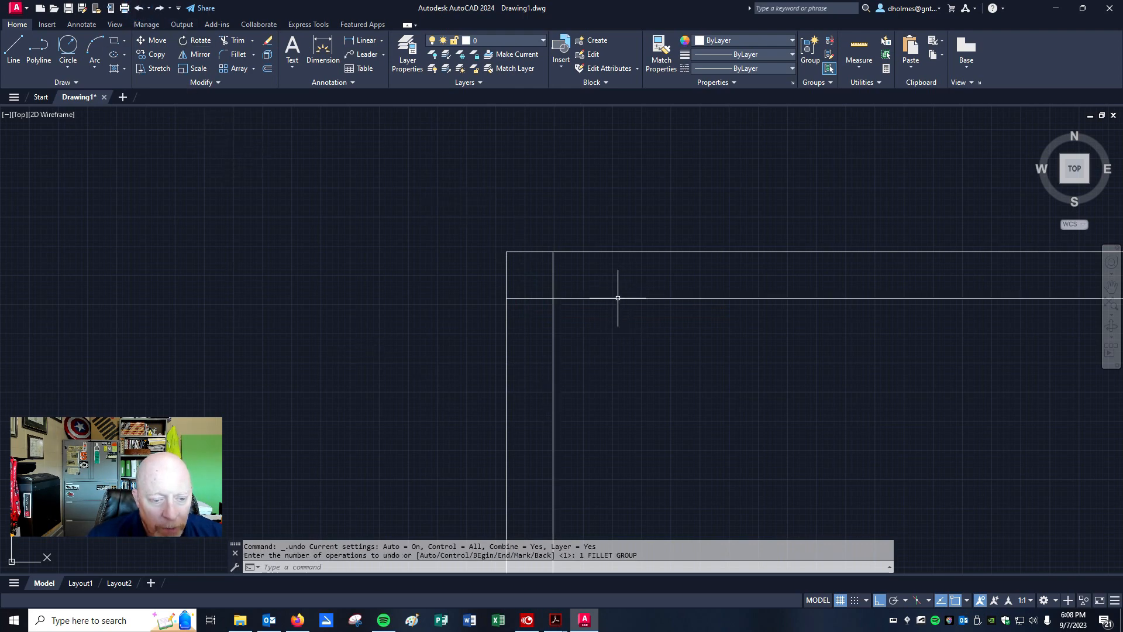
click(226, 55)
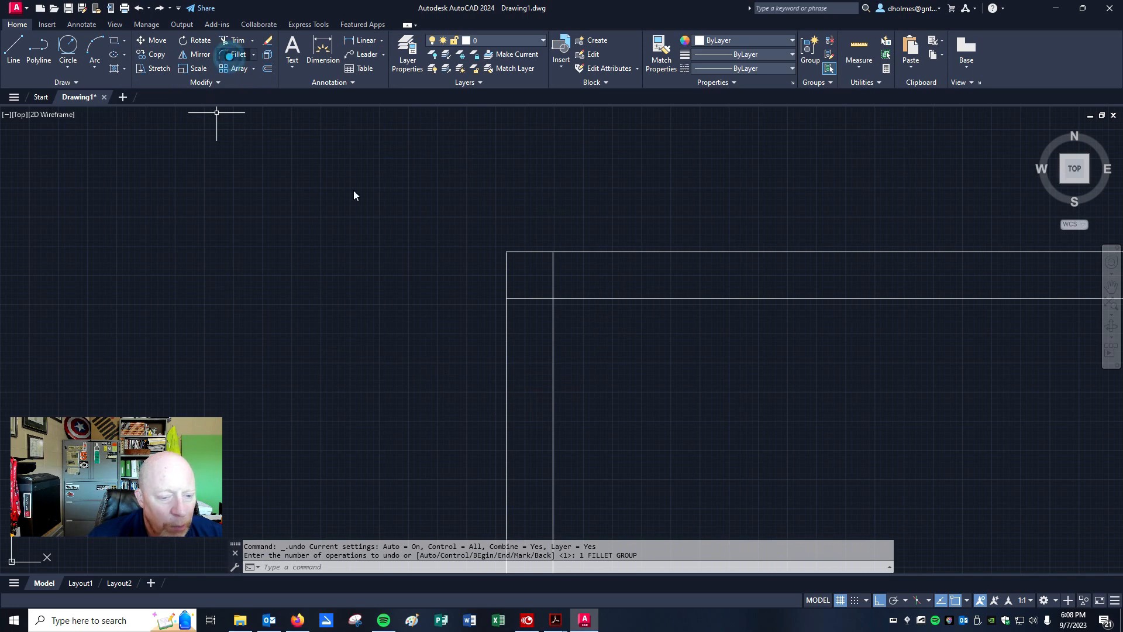
click(554, 278)
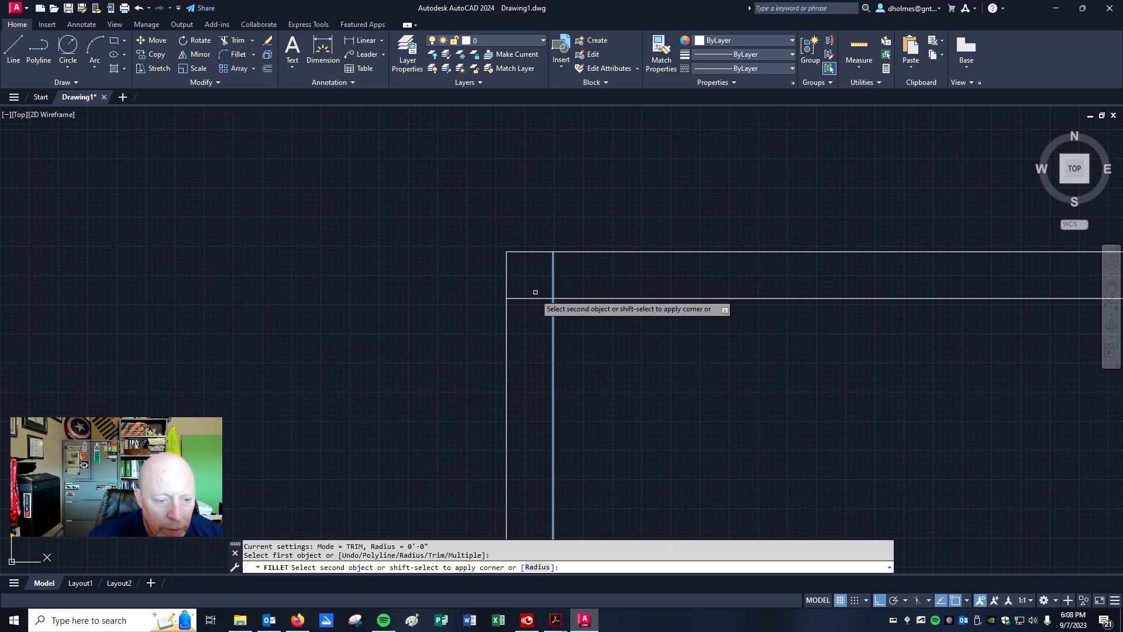
click(532, 299)
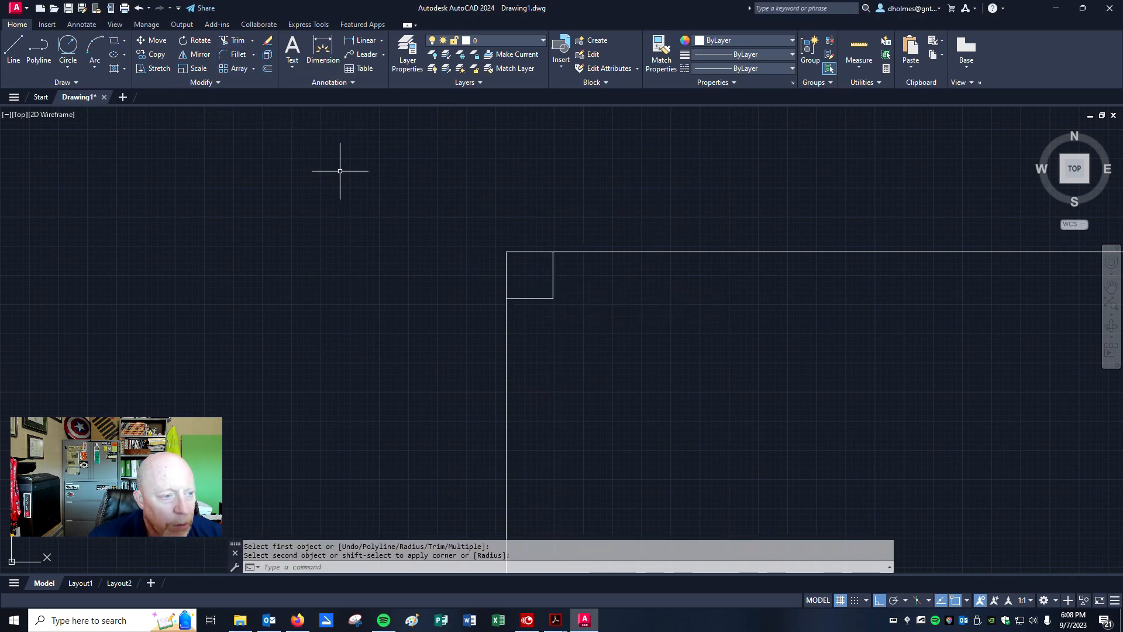
click(235, 54)
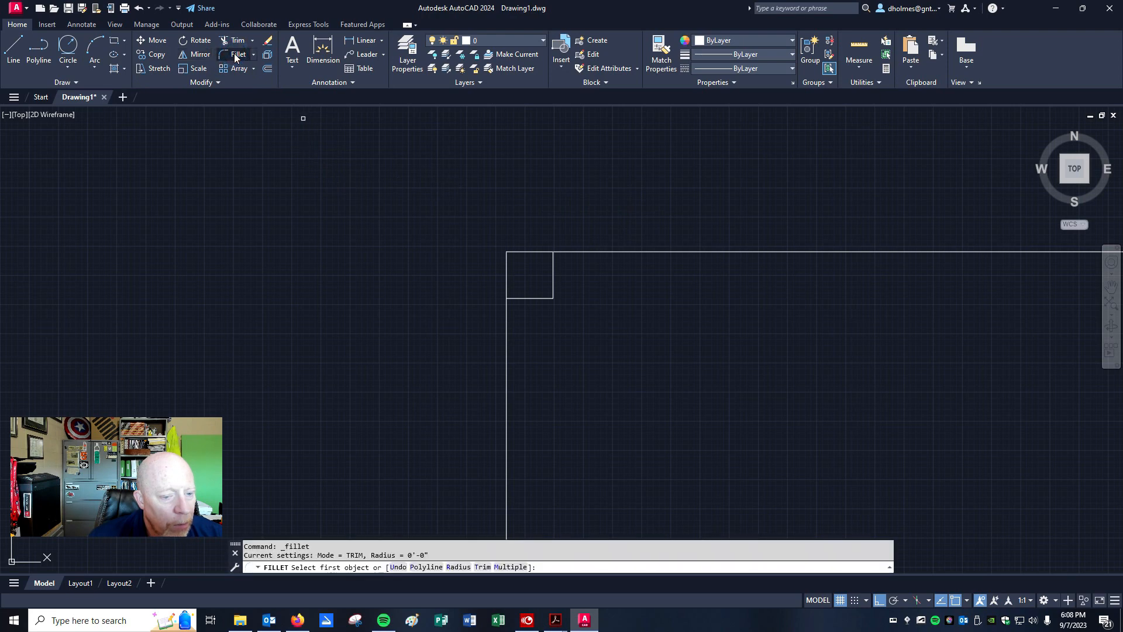
click(139, 10)
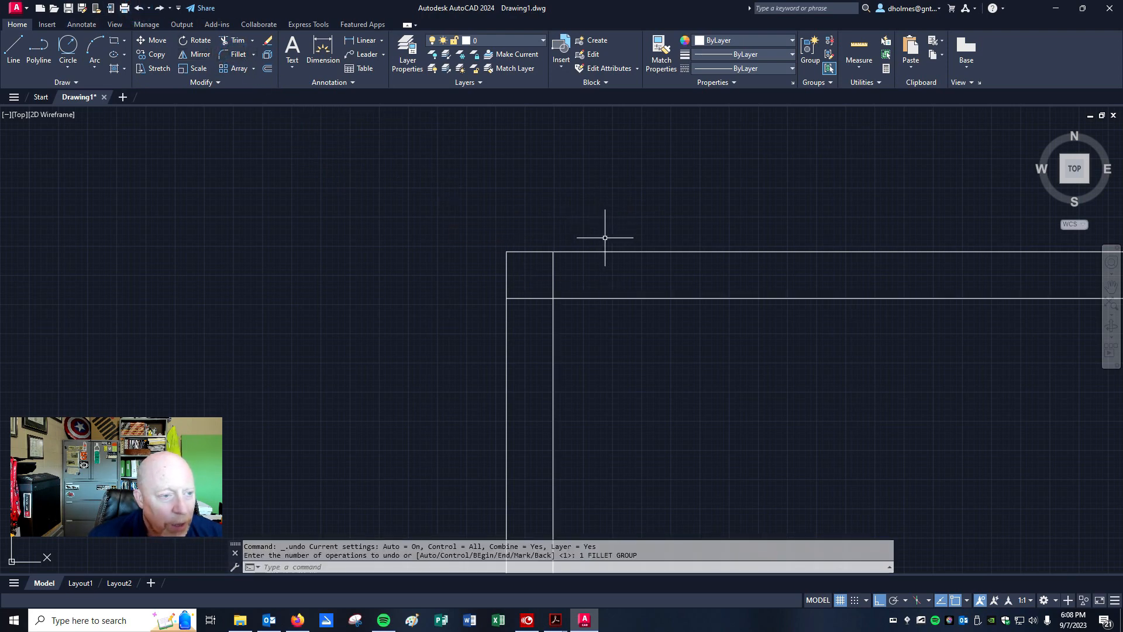
Step: Fillet the inner wall lines at the upper-left corner with zero radius, keeping their long portions inside the room
click(233, 58)
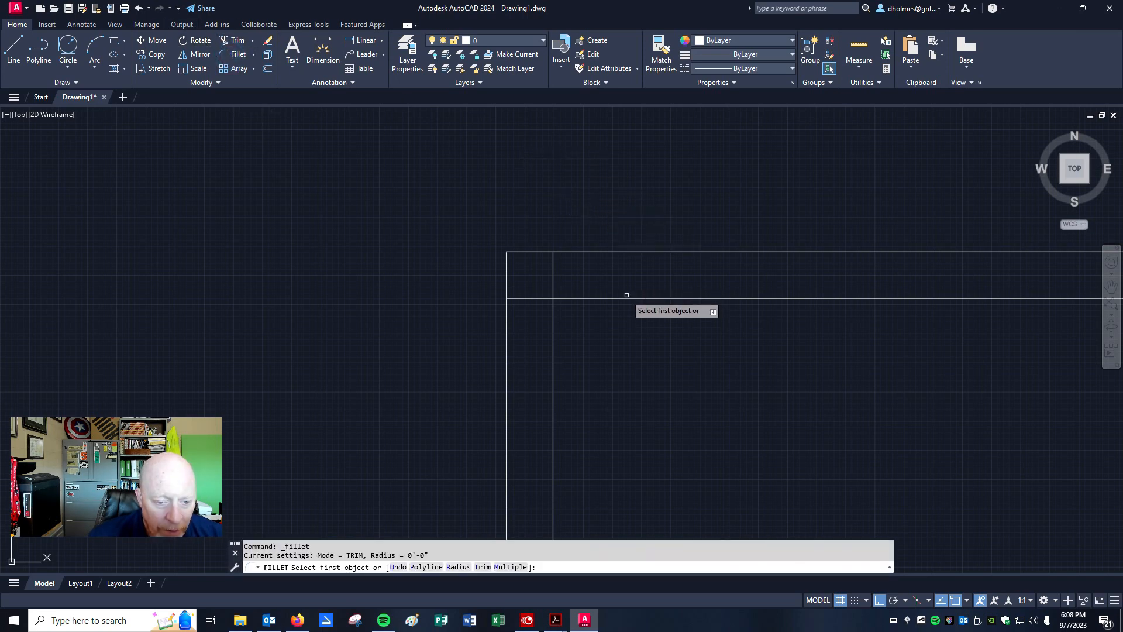
click(565, 298)
click(553, 309)
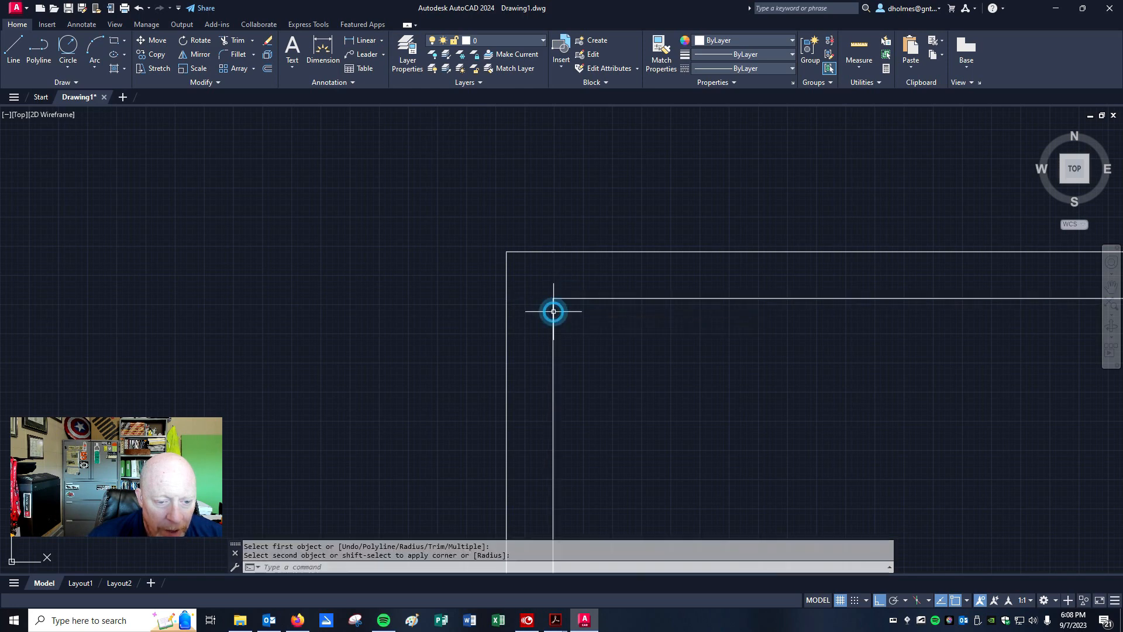
scroll(624, 359, down, 7)
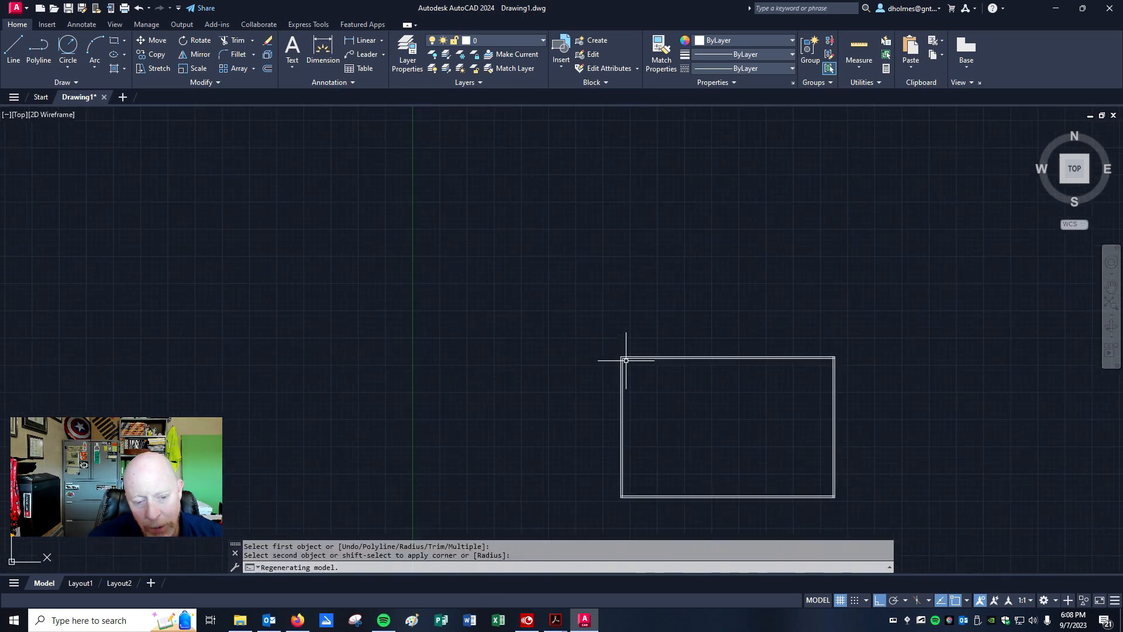
Step: Fillet the two inner wall lines into a square corner at the upper-right corner of the floor plan
scroll(776, 371, up, 7)
scroll(608, 320, up, 6)
key(Return)
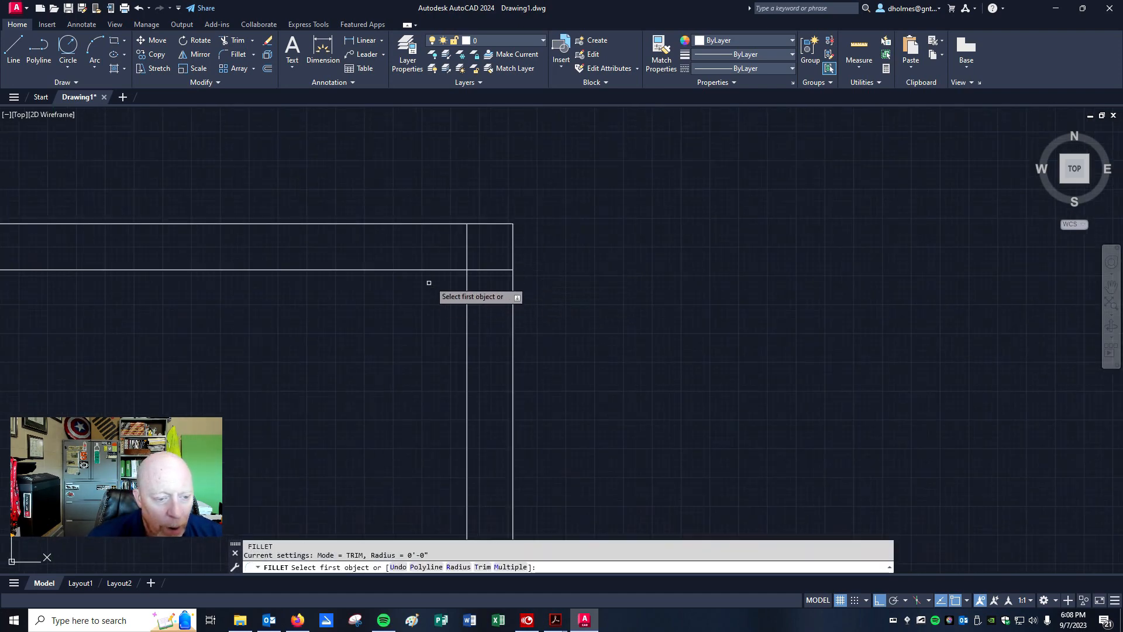
click(447, 270)
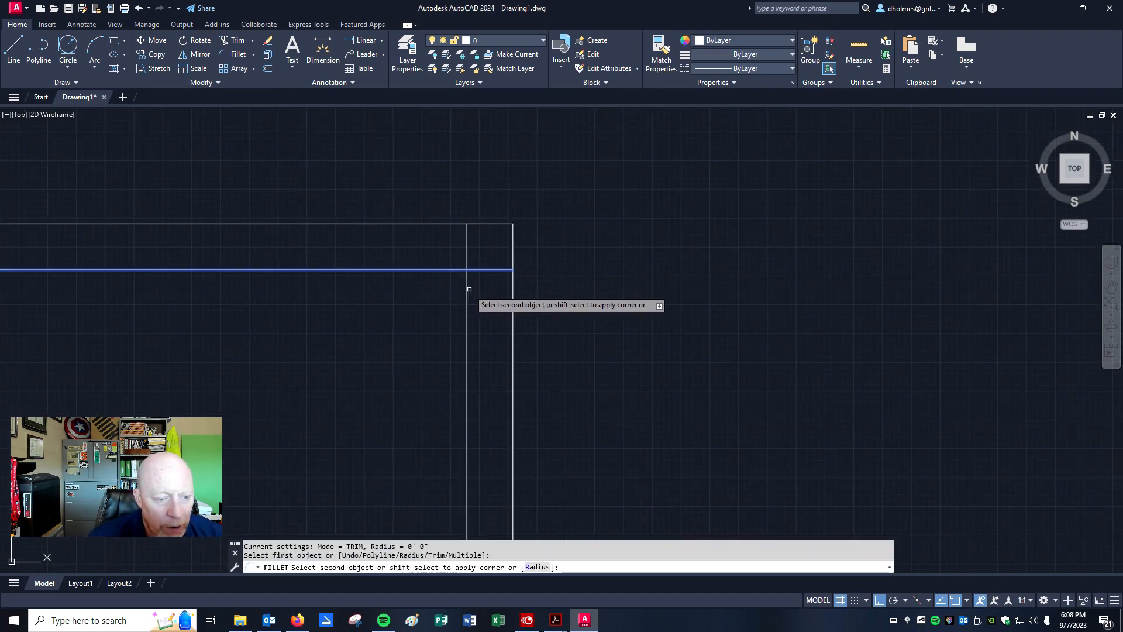
click(466, 287)
Step: Fillet the two inner wall lines into a square corner at the lower-right corner of the floor plan
scroll(622, 335, down, 6)
scroll(611, 374, up, 7)
scroll(581, 388, up, 3)
scroll(620, 359, up, 4)
key(Return)
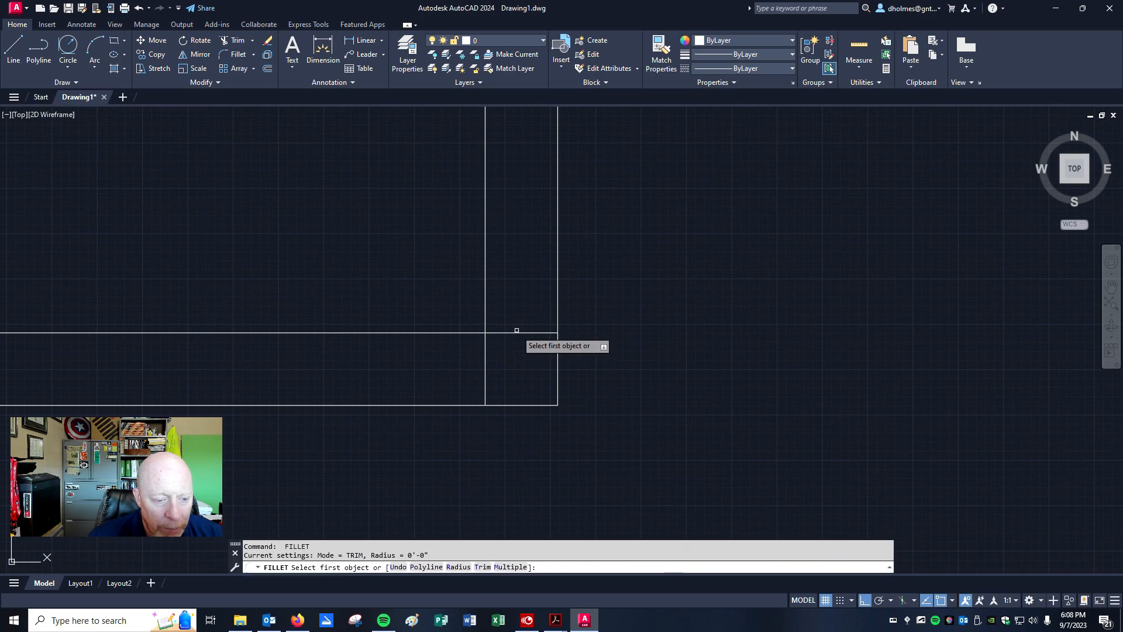
click(484, 315)
click(477, 332)
Step: Fillet the two inner wall lines into a square corner at the lower-left corner of the floor plan
scroll(509, 310, down, 8)
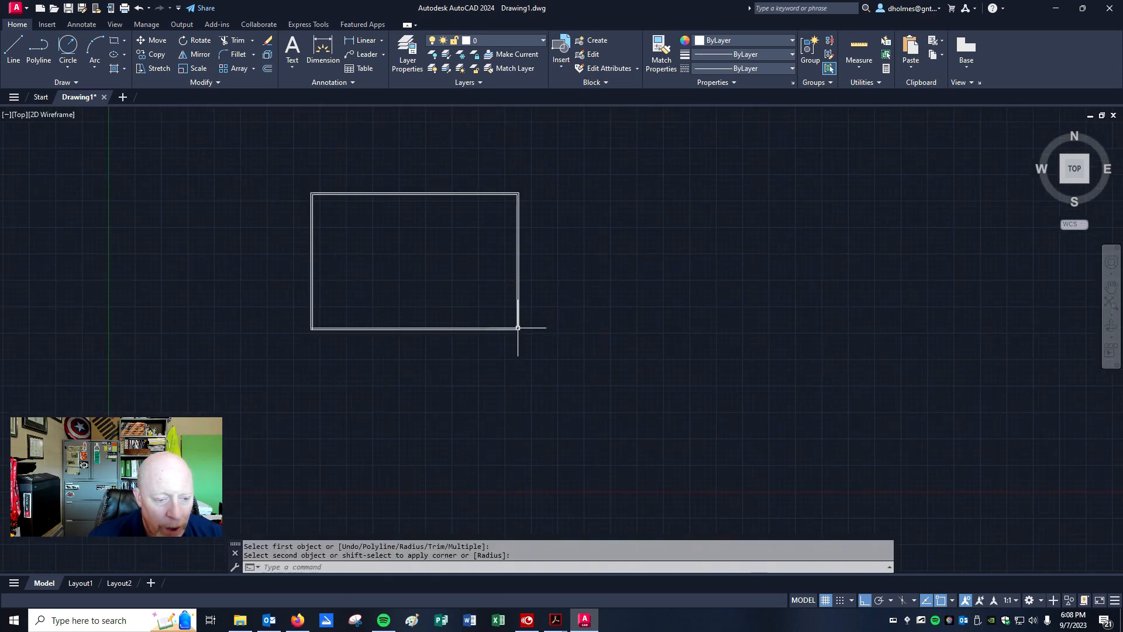
scroll(296, 335, up, 5)
scroll(296, 335, up, 2)
scroll(476, 213, up, 4)
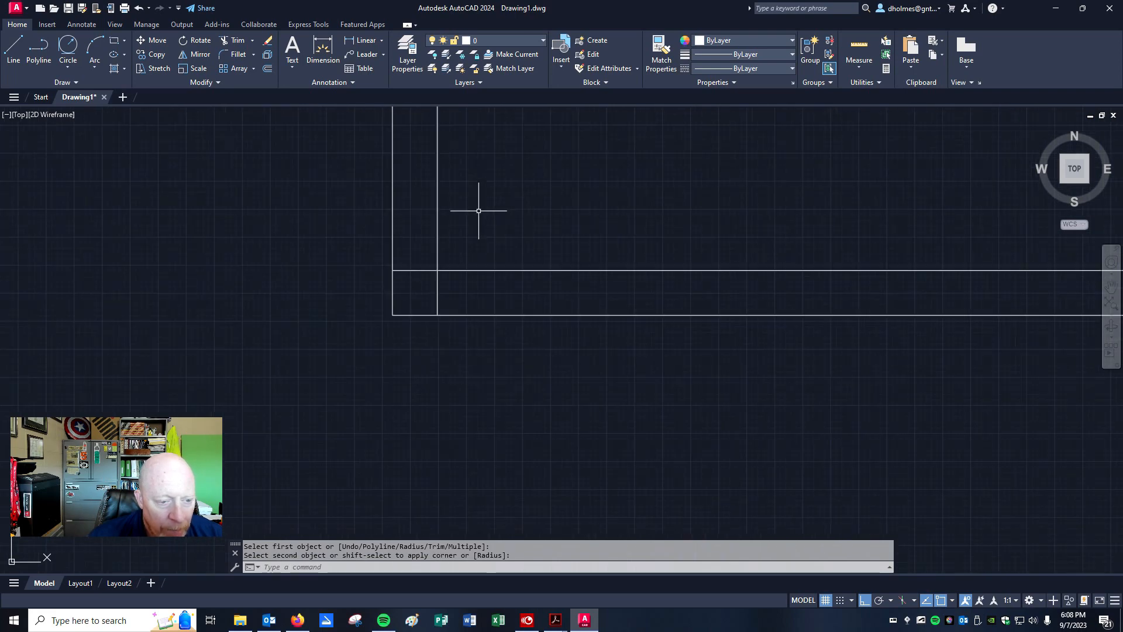
key(Return)
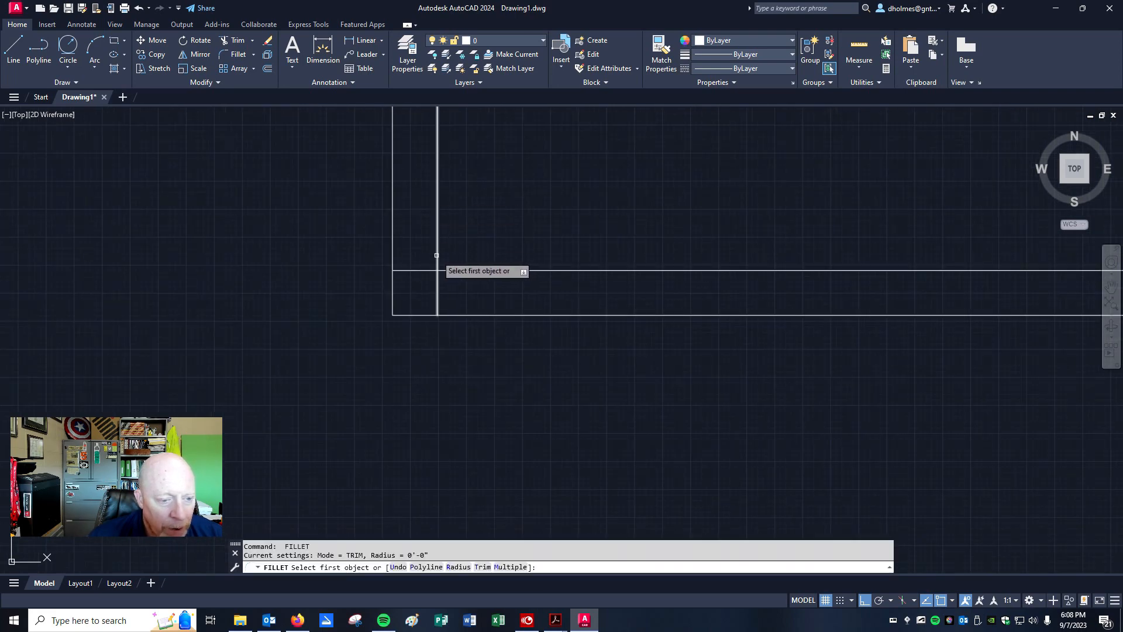
click(437, 254)
click(454, 273)
key(Return)
scroll(551, 229, down, 5)
scroll(576, 190, up, 4)
scroll(579, 186, down, 4)
scroll(588, 176, up, 4)
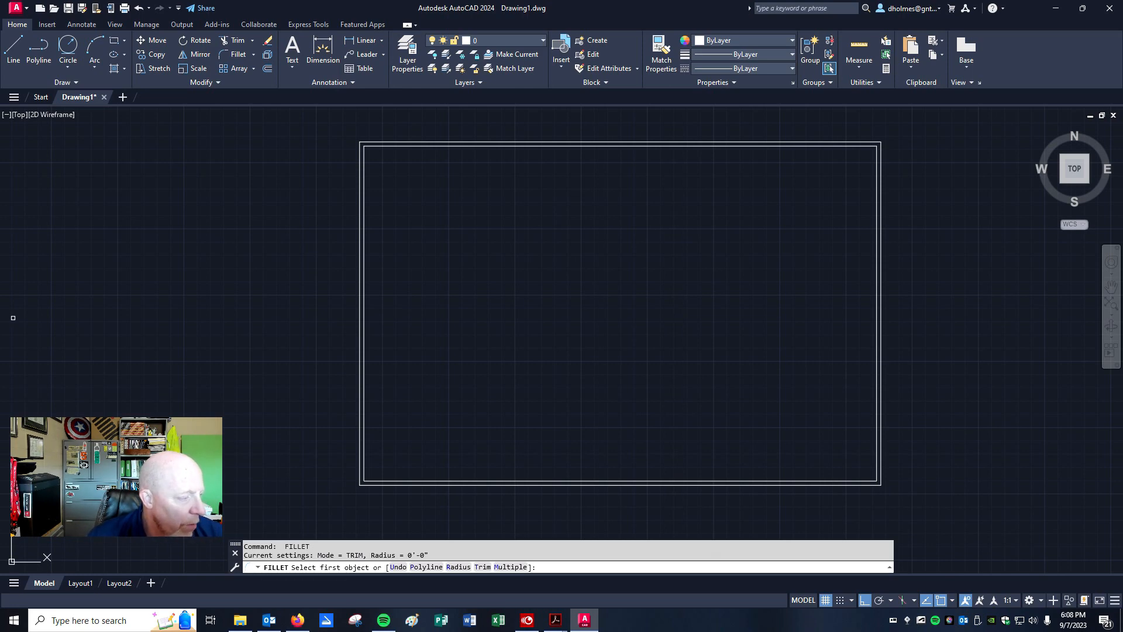
Step: Consult the floor plan PDF, and offset the outer line of the right exterior wall 18'-7" into the plan
drag(0, 82, 494, 77)
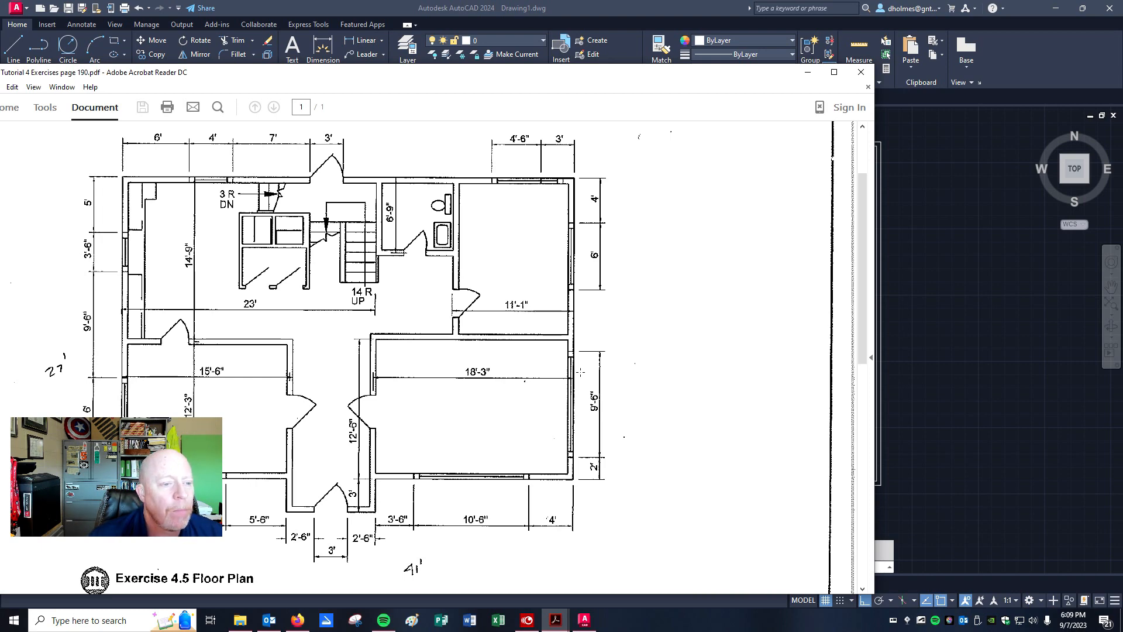
drag(523, 73, 0, 58)
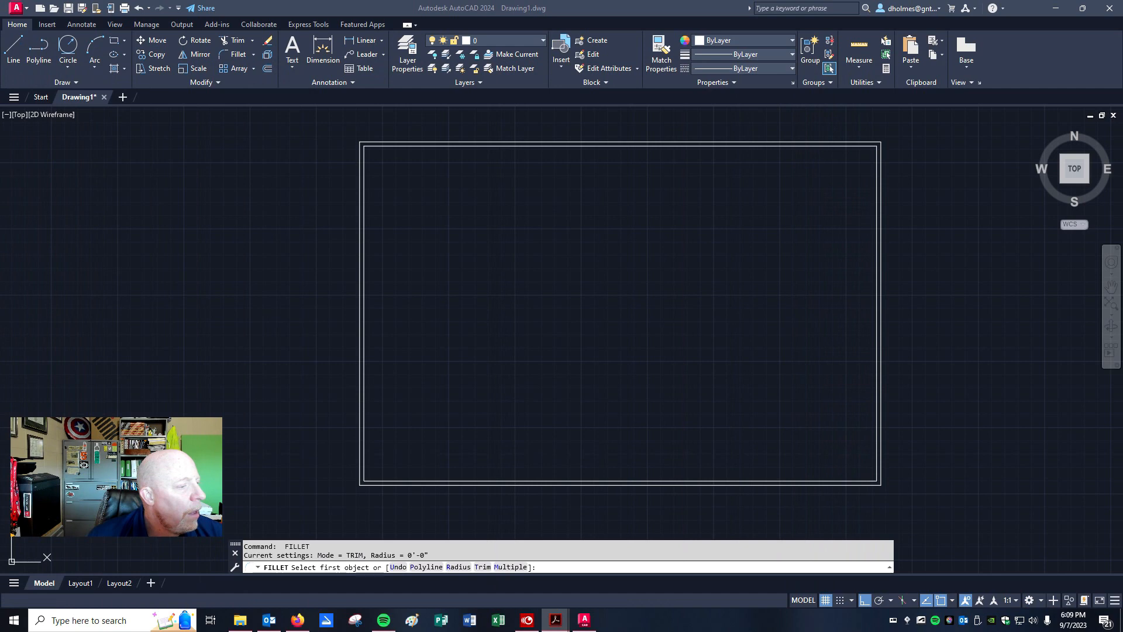
click(267, 69)
text(18')
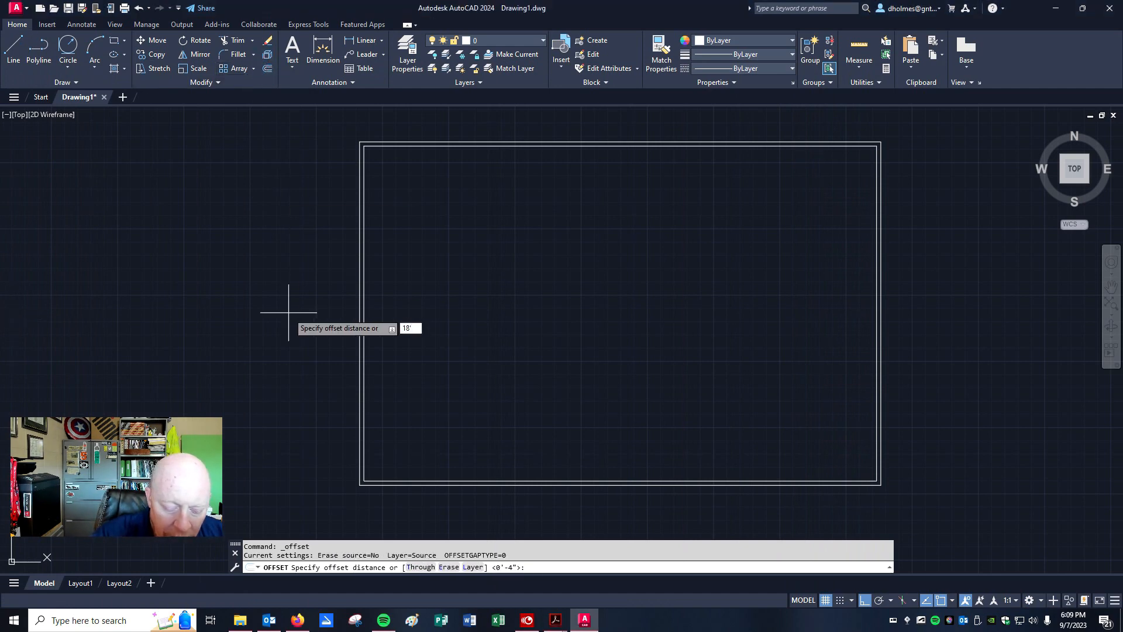
text(-7")
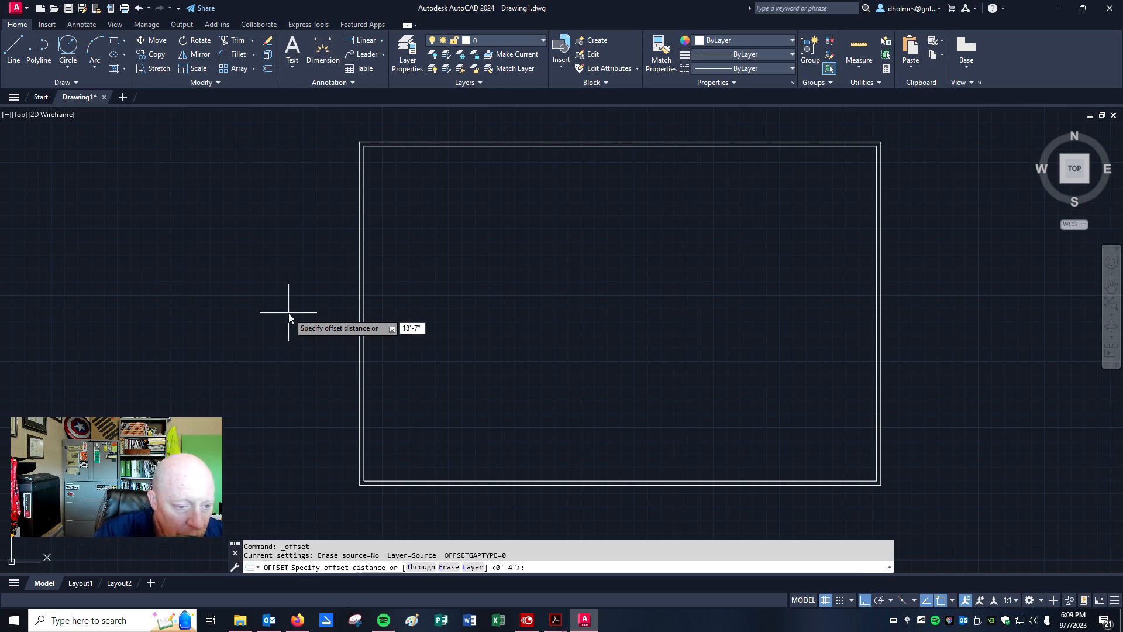
key(Return)
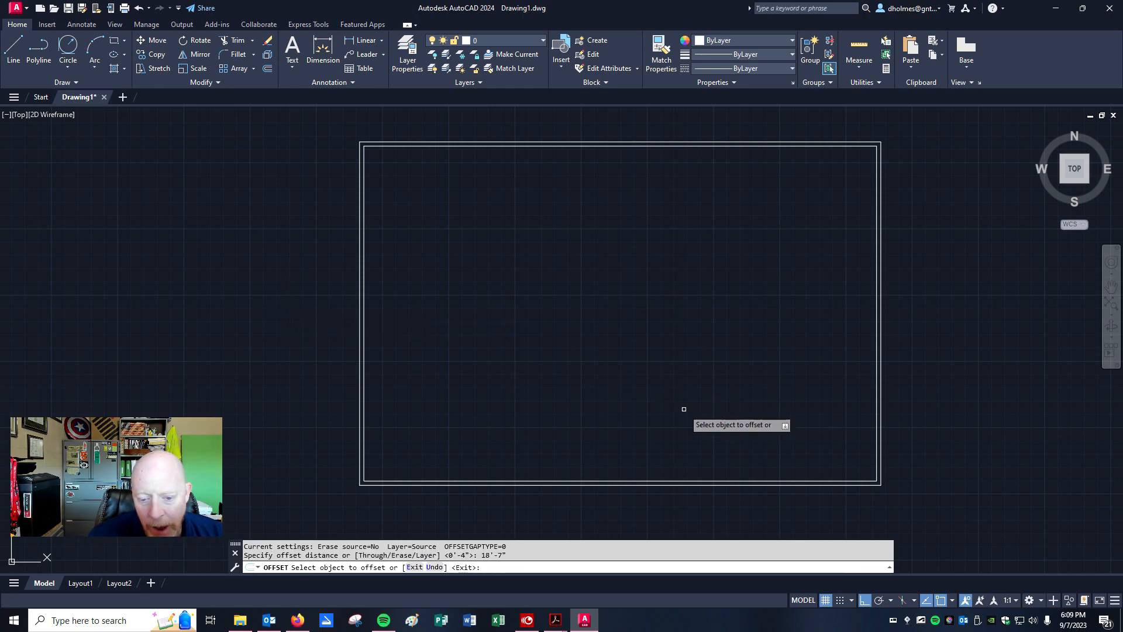
click(880, 374)
click(684, 408)
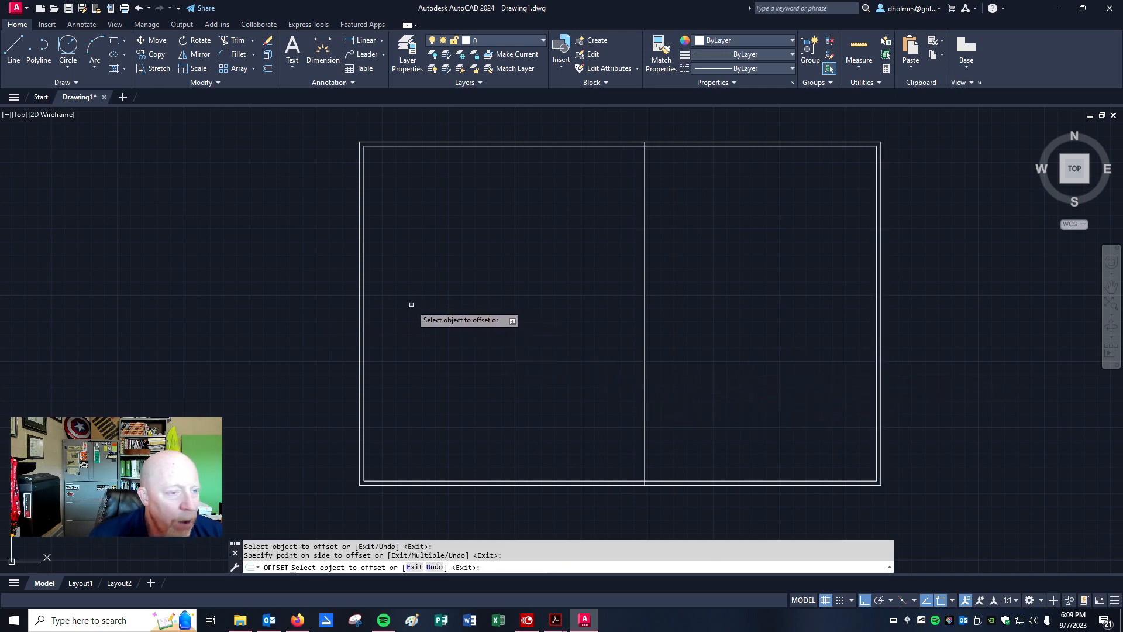
Step: Offset the vertical partition line 4" to its right to give the interior wall its thickness
click(267, 70)
text(4)
key(Return)
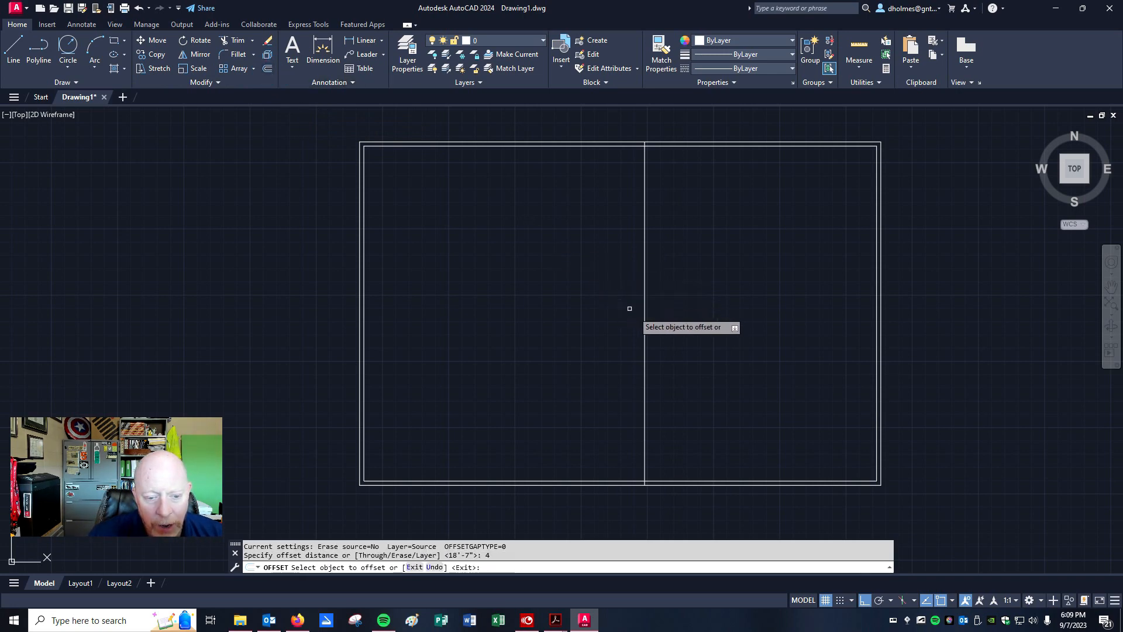
click(645, 322)
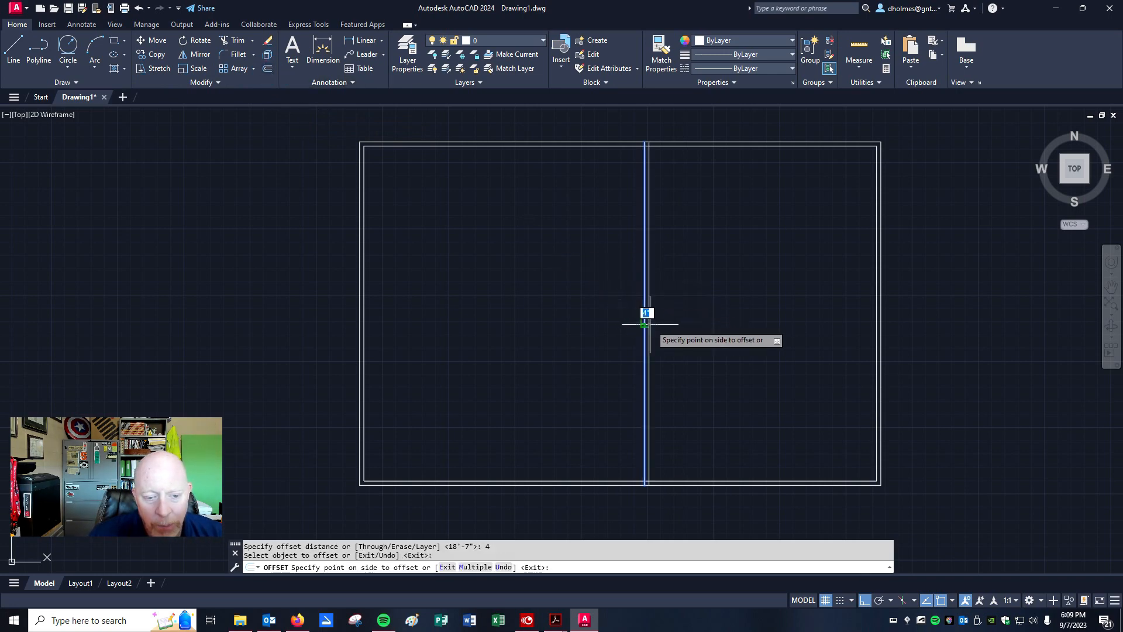
click(742, 326)
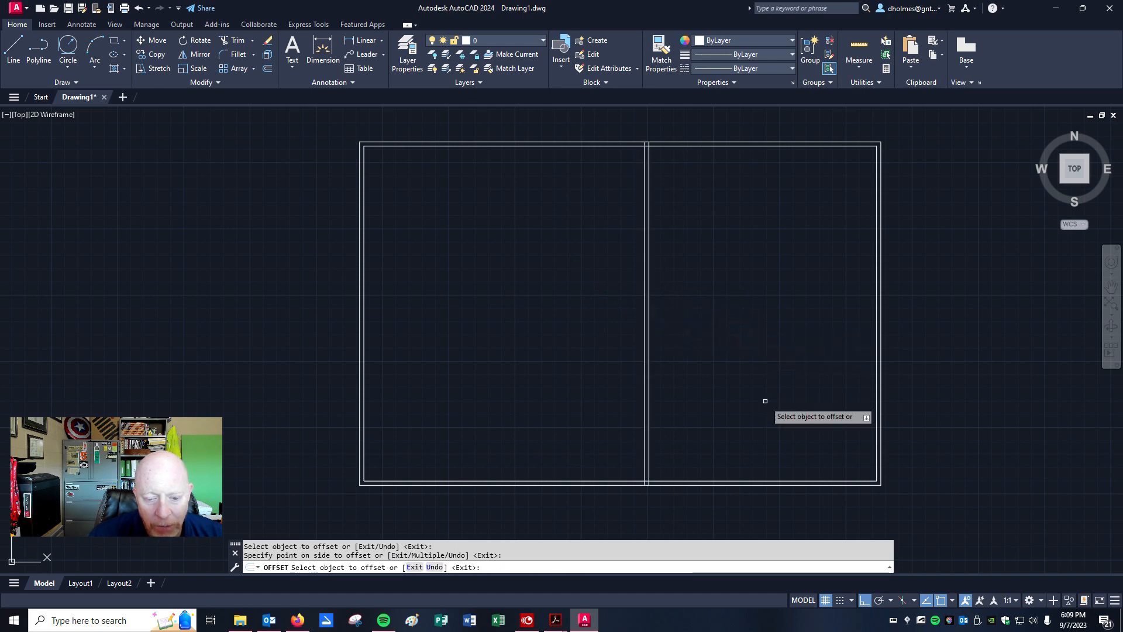
Step: Measure the distance from the plan's outer lower-right corner to the left face of the interior partition
scroll(767, 421, down, 2)
scroll(792, 477, up, 6)
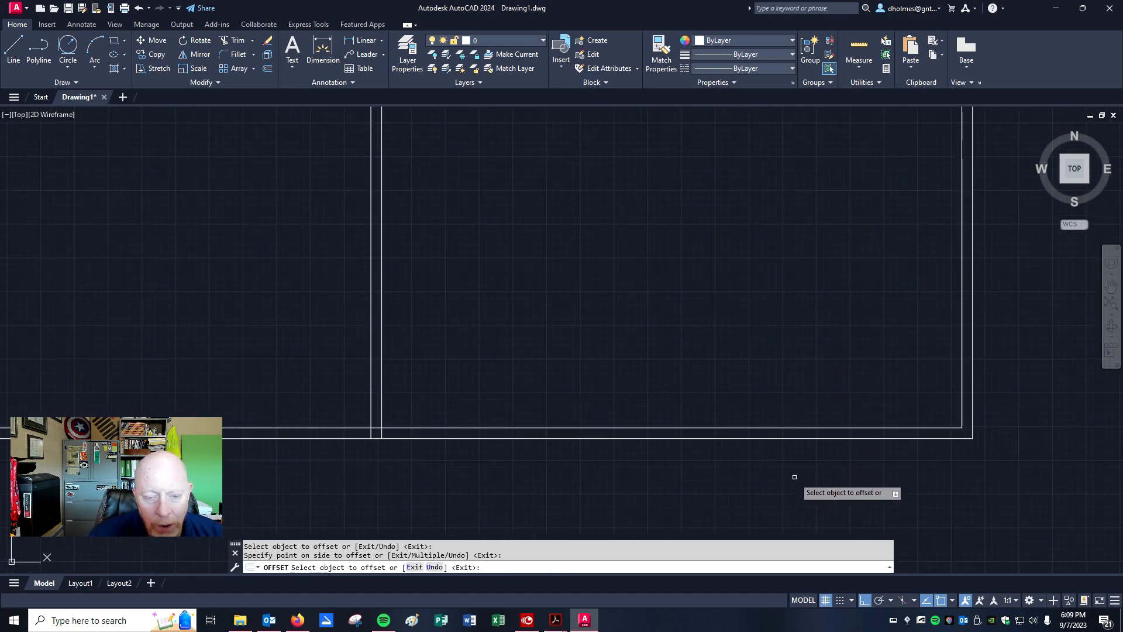
click(859, 62)
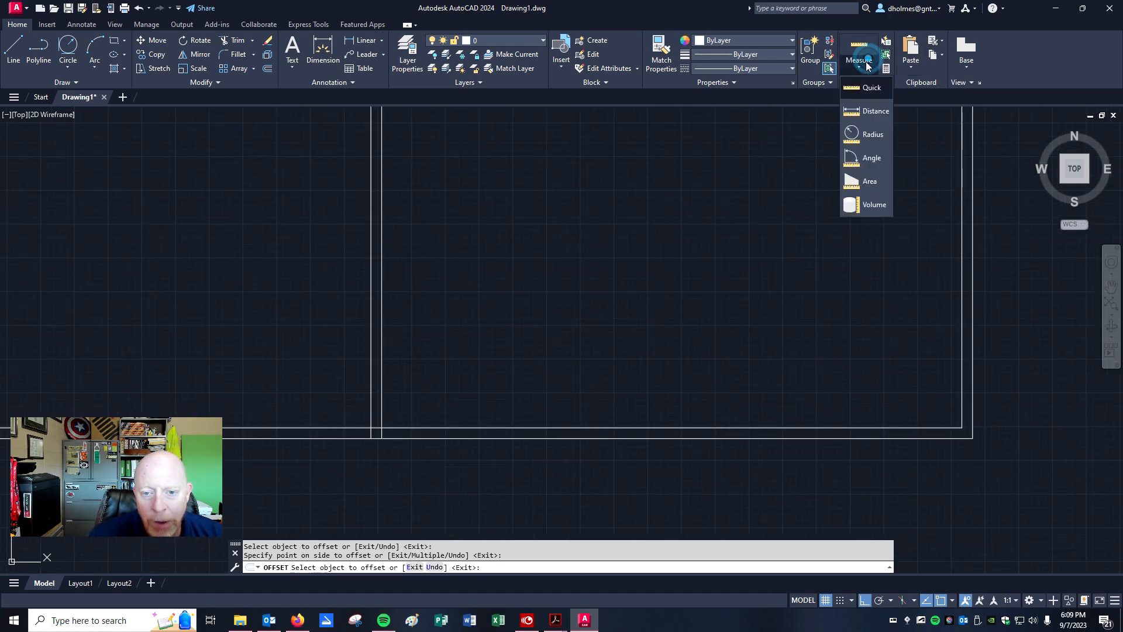
click(874, 111)
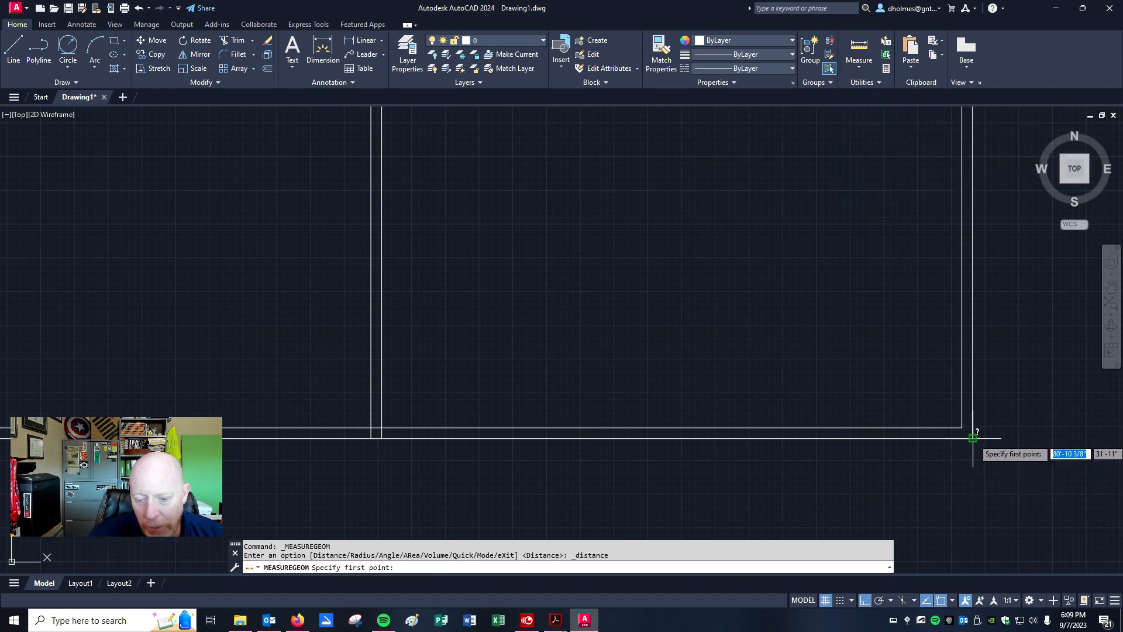
click(972, 437)
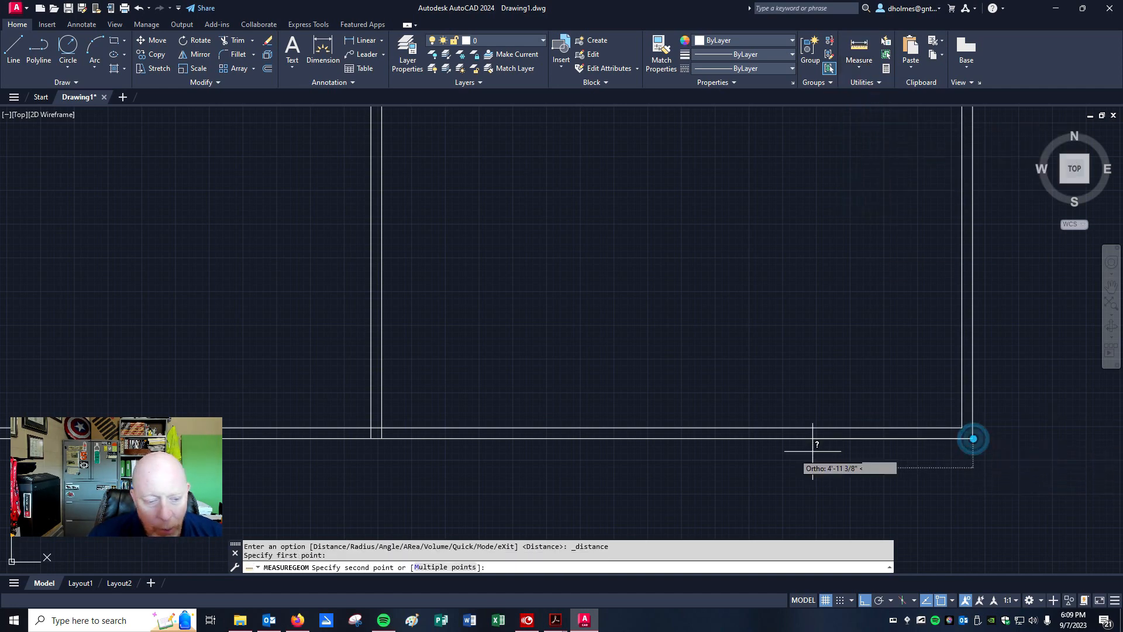
click(371, 437)
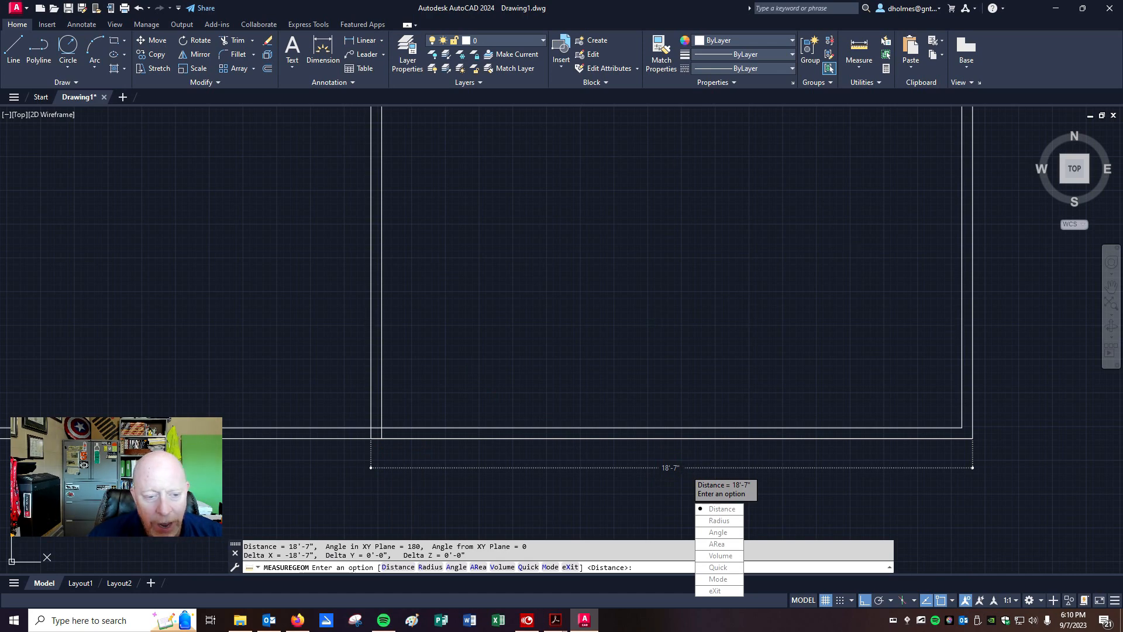
key(Escape)
scroll(630, 287, down, 3)
scroll(630, 288, down, 2)
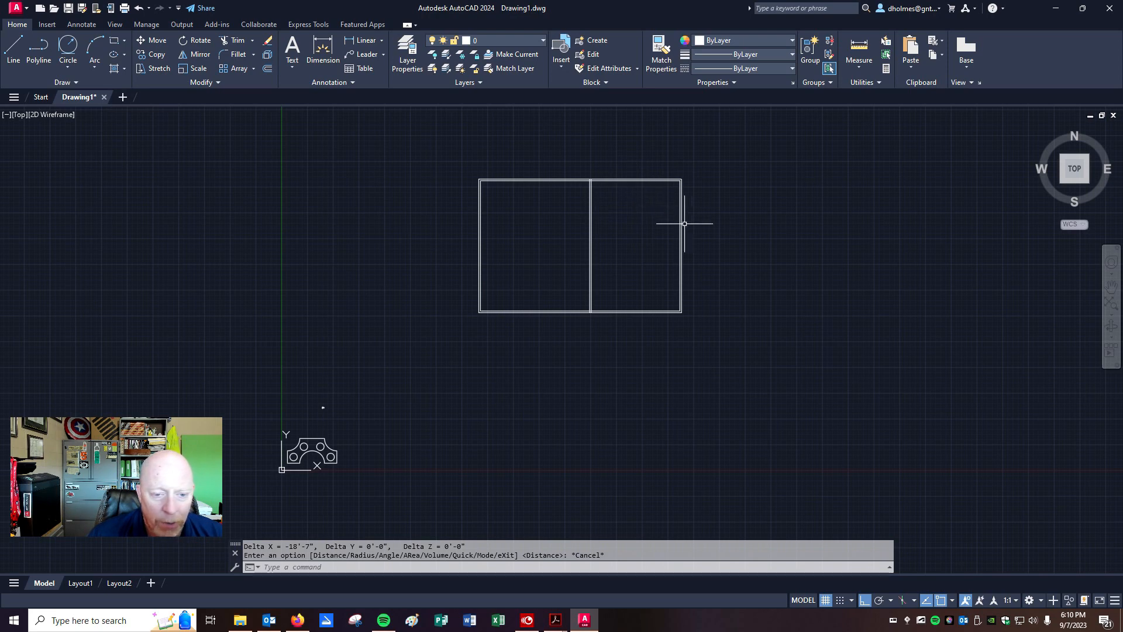
scroll(602, 207, up, 4)
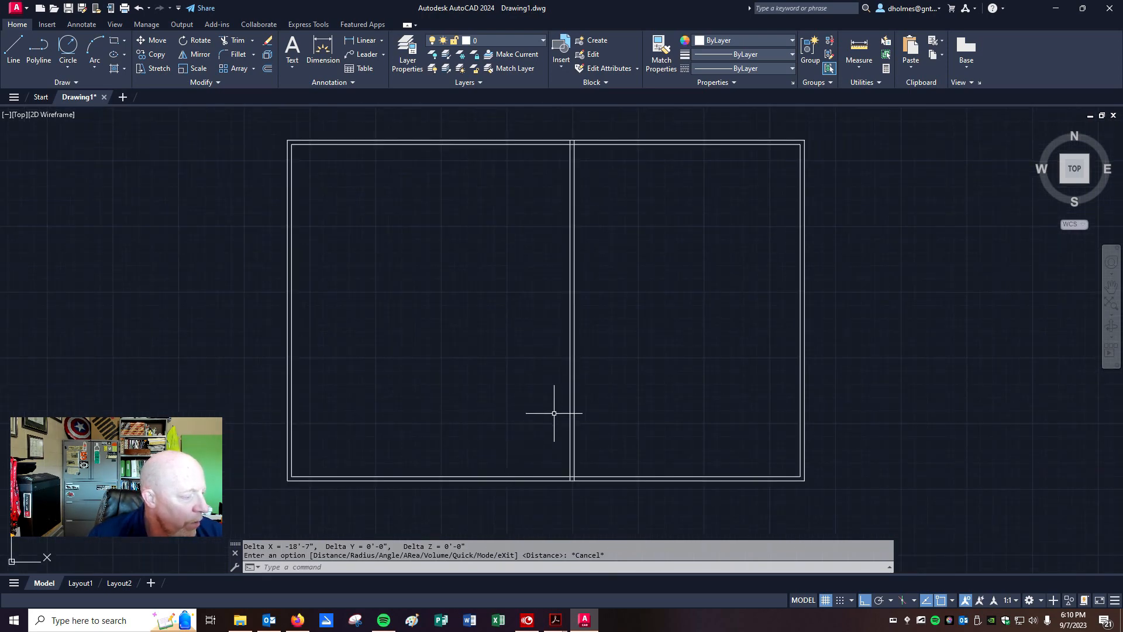
Step: Consult the floor plan PDF for the entry depth, and offset the outer line of the bottom exterior wall 3' downward
key(alt+Tab)
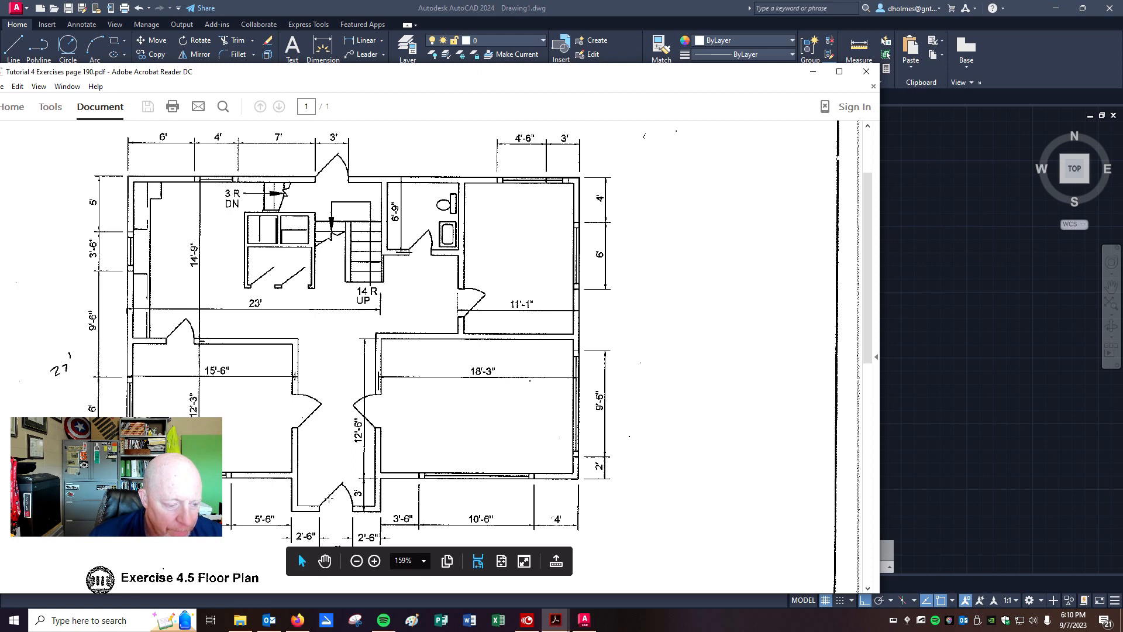
drag(468, 72, 473, 56)
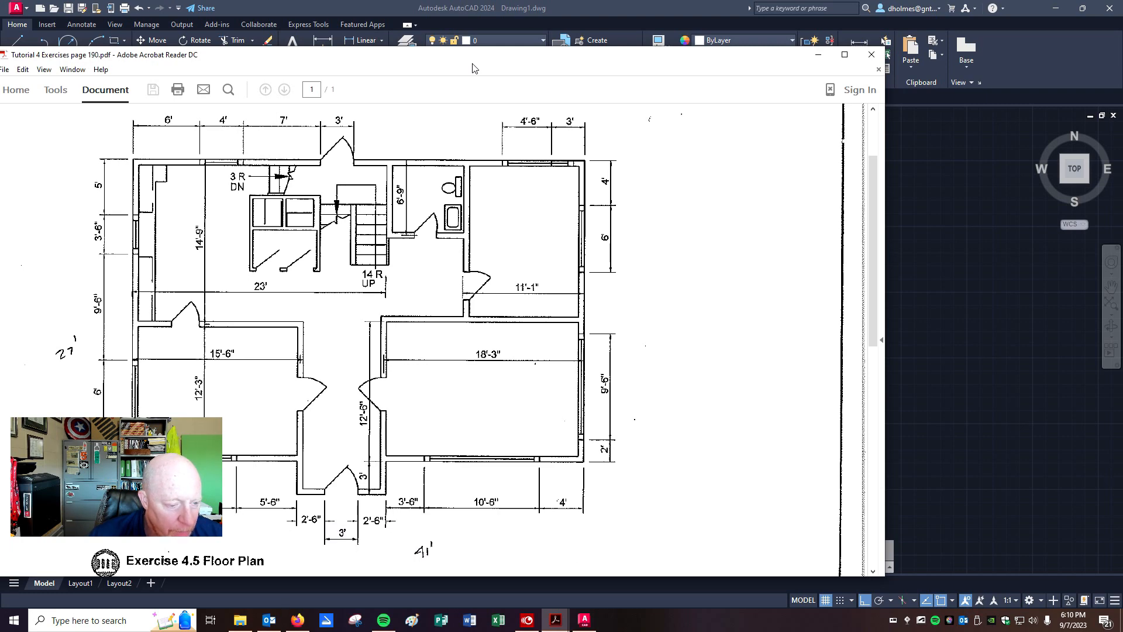
drag(473, 64, 0, 65)
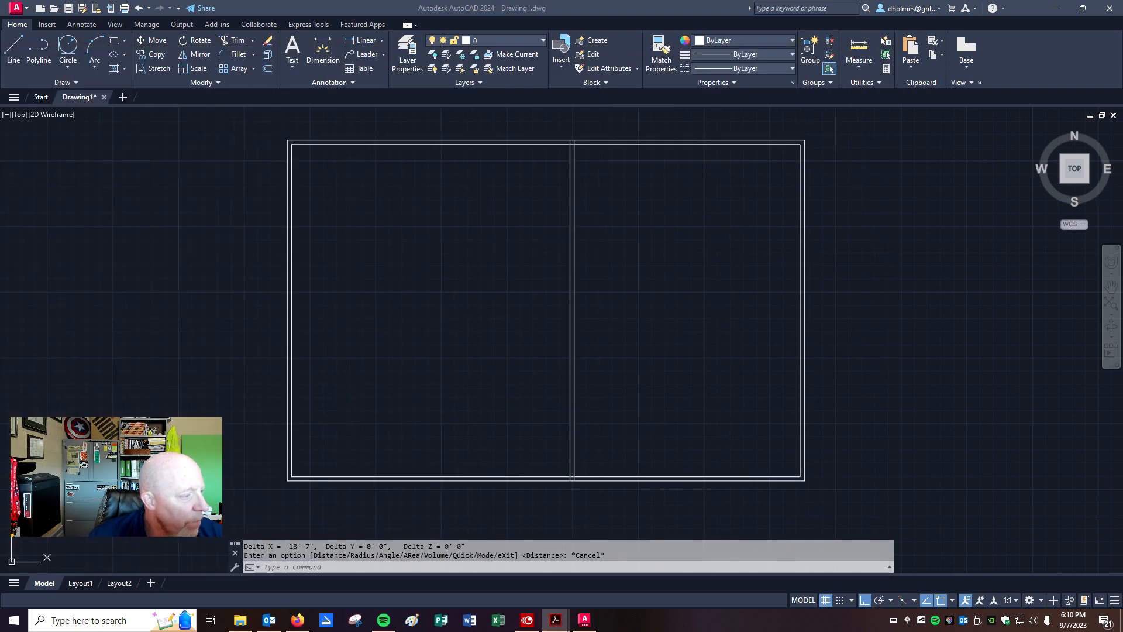
click(267, 69)
text(3)
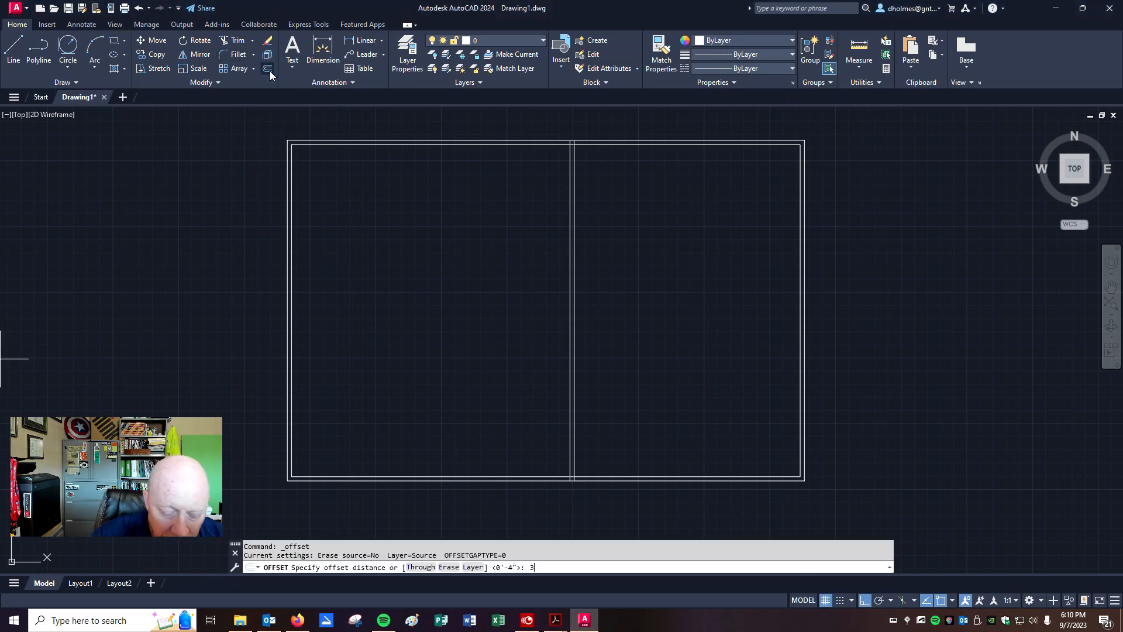
text(')
key(Return)
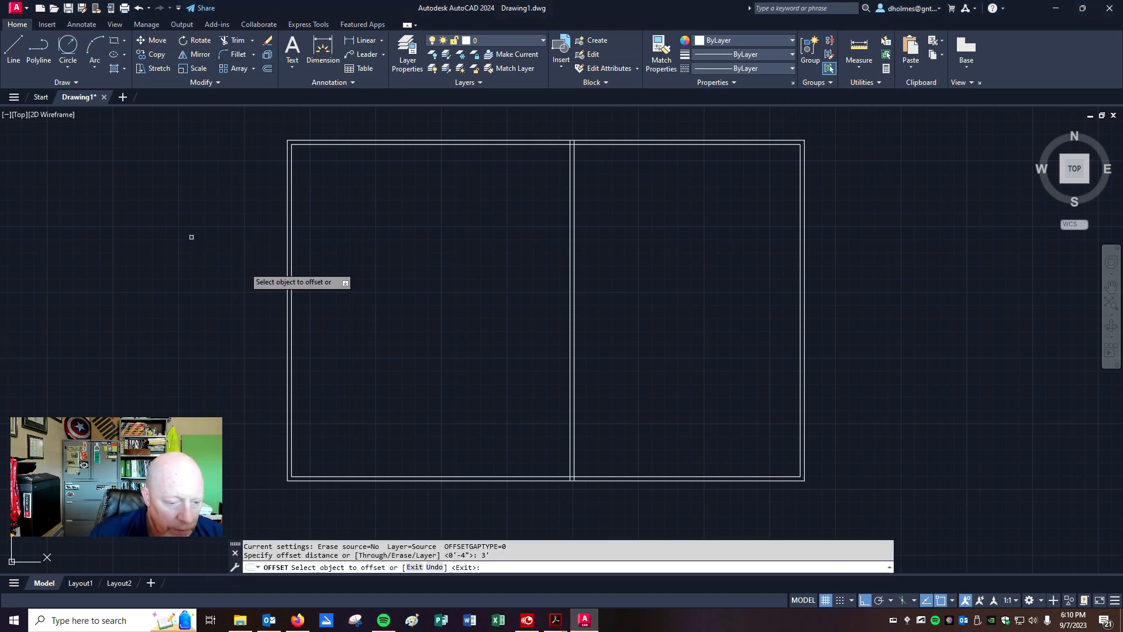
click(518, 480)
click(515, 500)
Step: Offset the entry's front wall line 4" upward, toward the house, to form the wall thickness
scroll(613, 468, down, 6)
scroll(573, 494, up, 6)
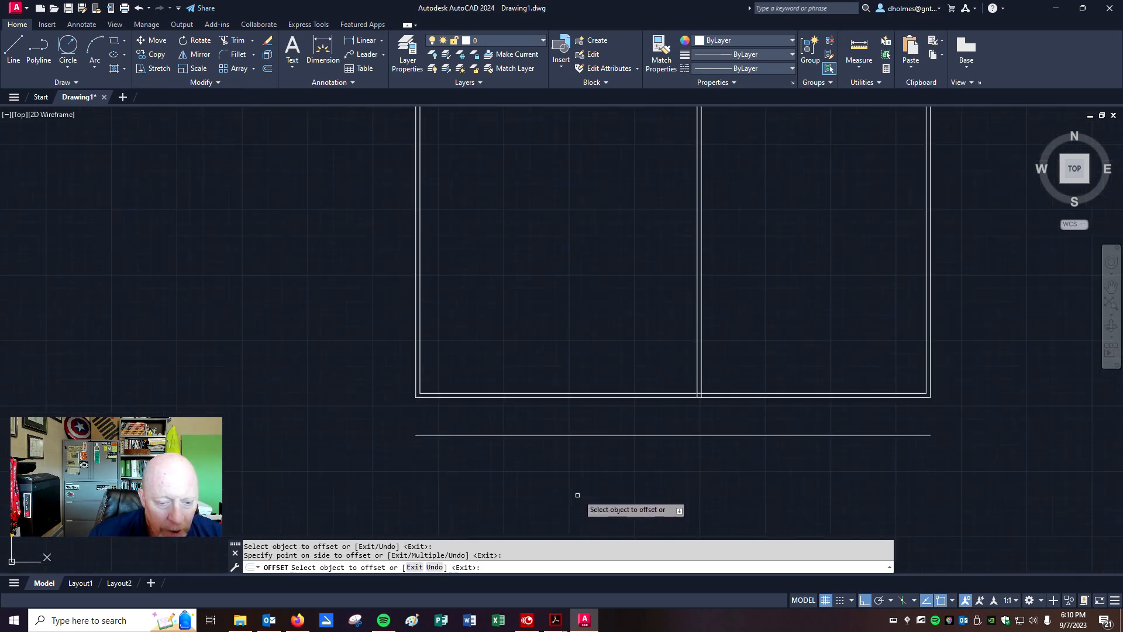
click(267, 69)
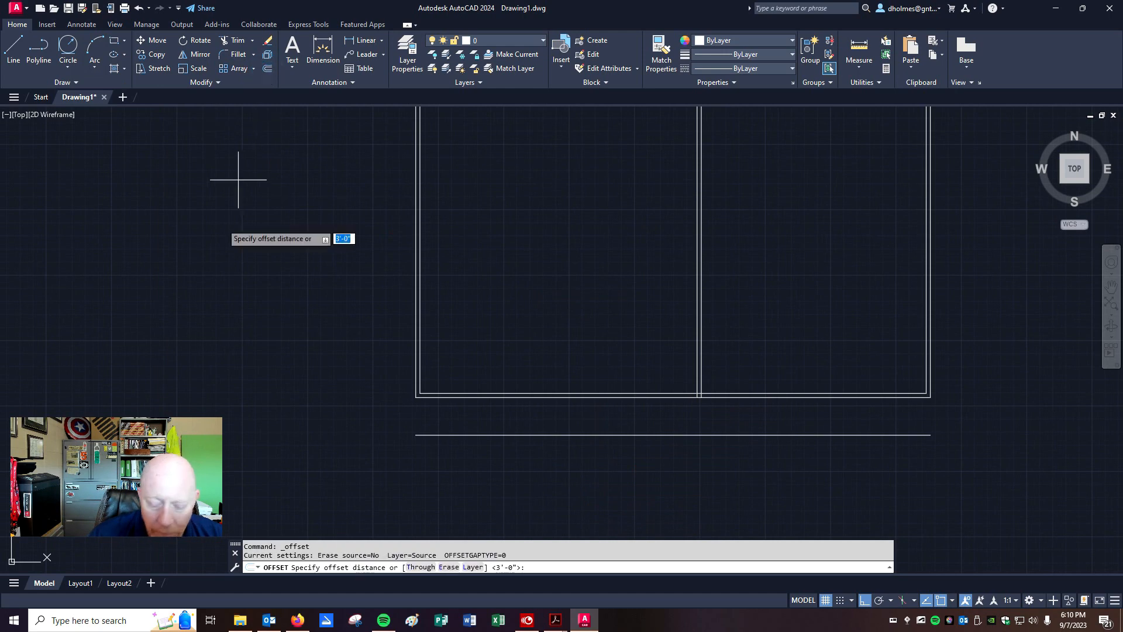
text(4)
key(Return)
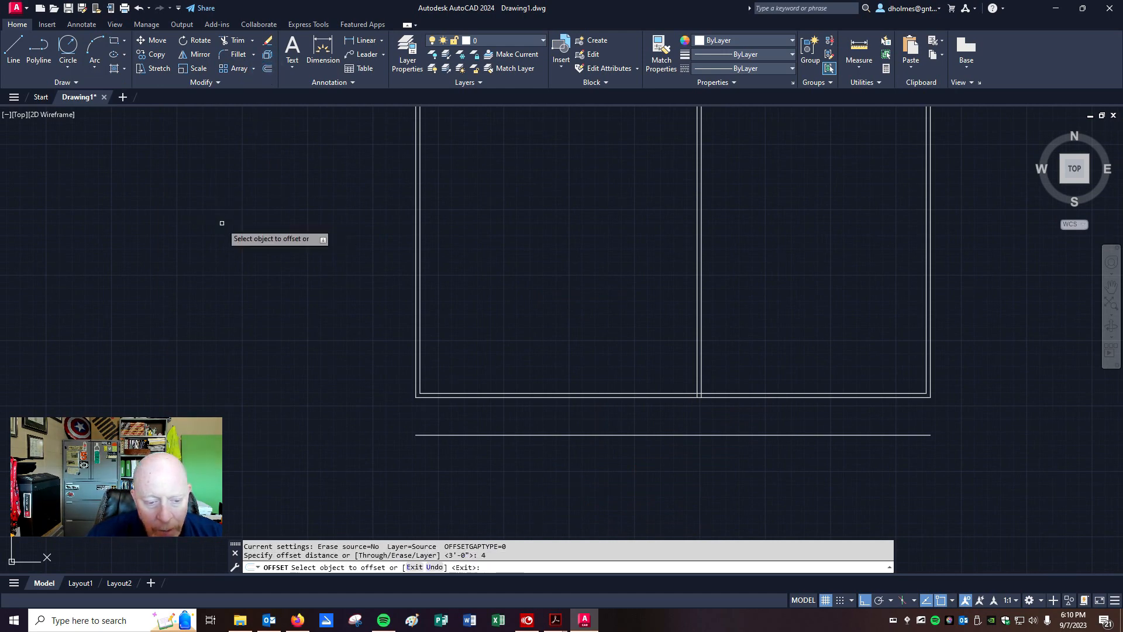
click(610, 434)
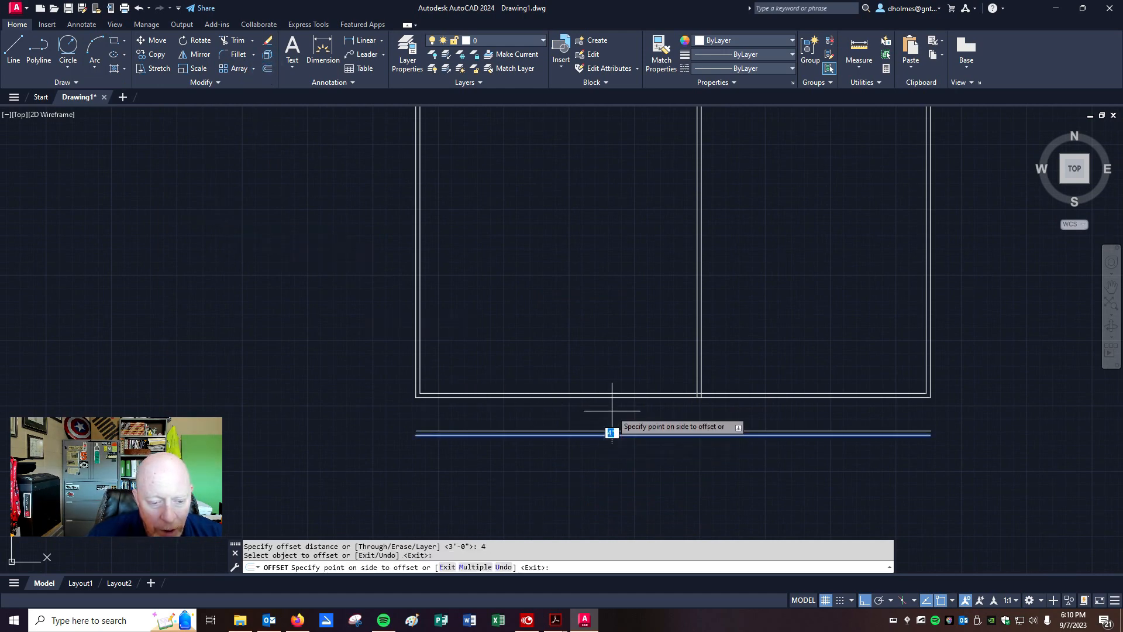
click(612, 410)
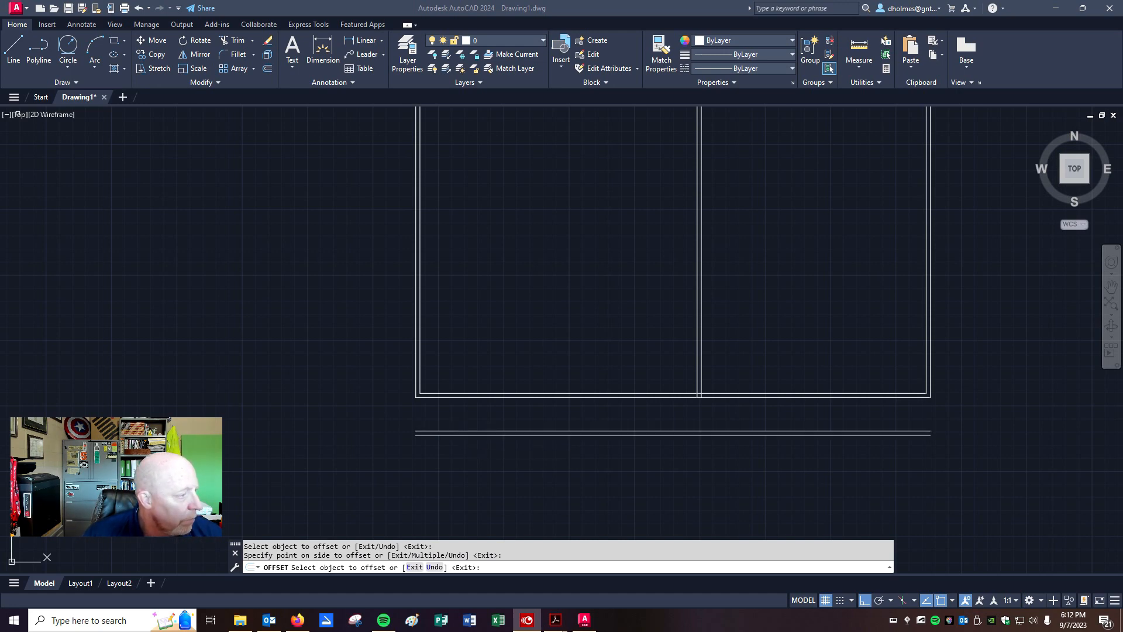
Step: Examine the room and entry dimensions on the Exercise 4.5 Floor Plan in Adobe Acrobat Reader
click(556, 620)
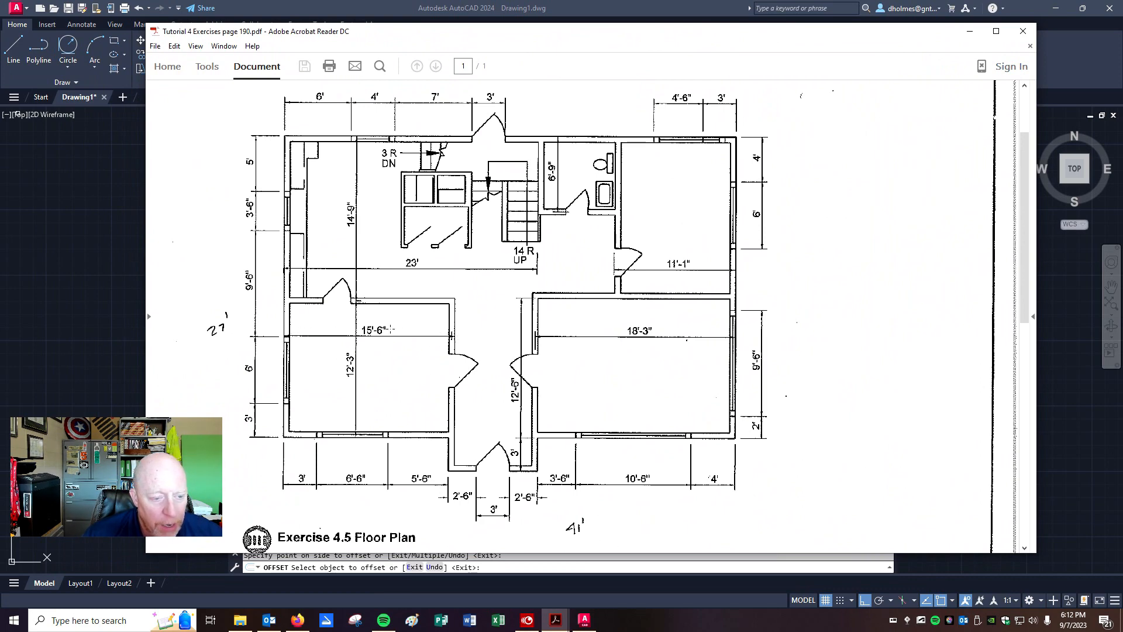
drag(585, 35, 0, 54)
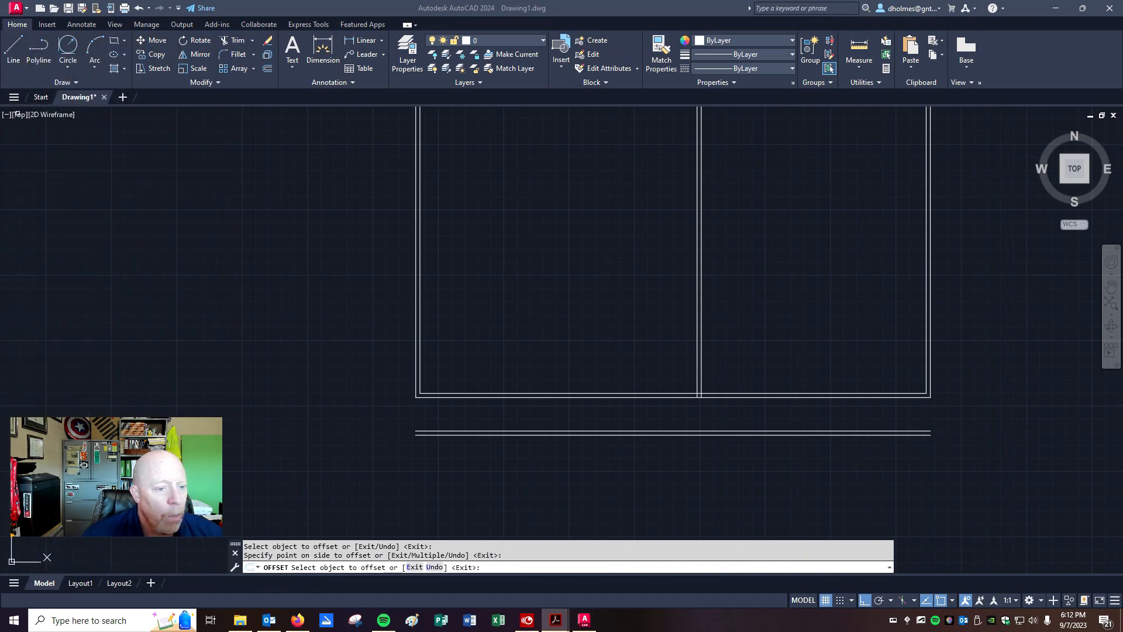
Step: Offset the outer line of the left exterior wall 15'-10" into the house, toward the existing interior partition
click(269, 68)
text(15)
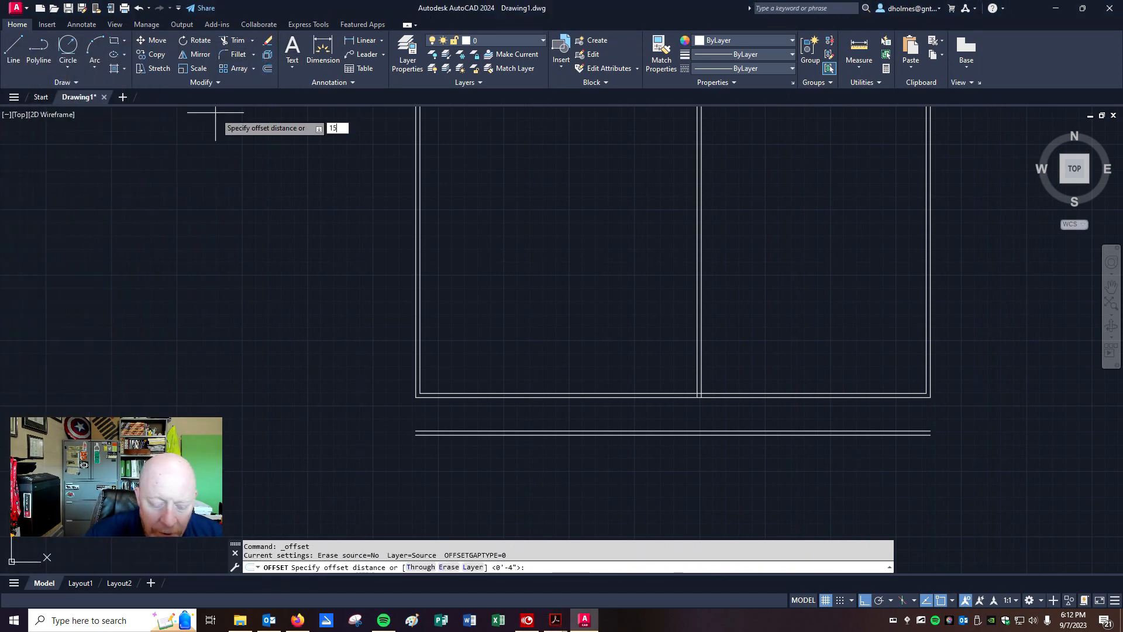
text('-10)
key(Return)
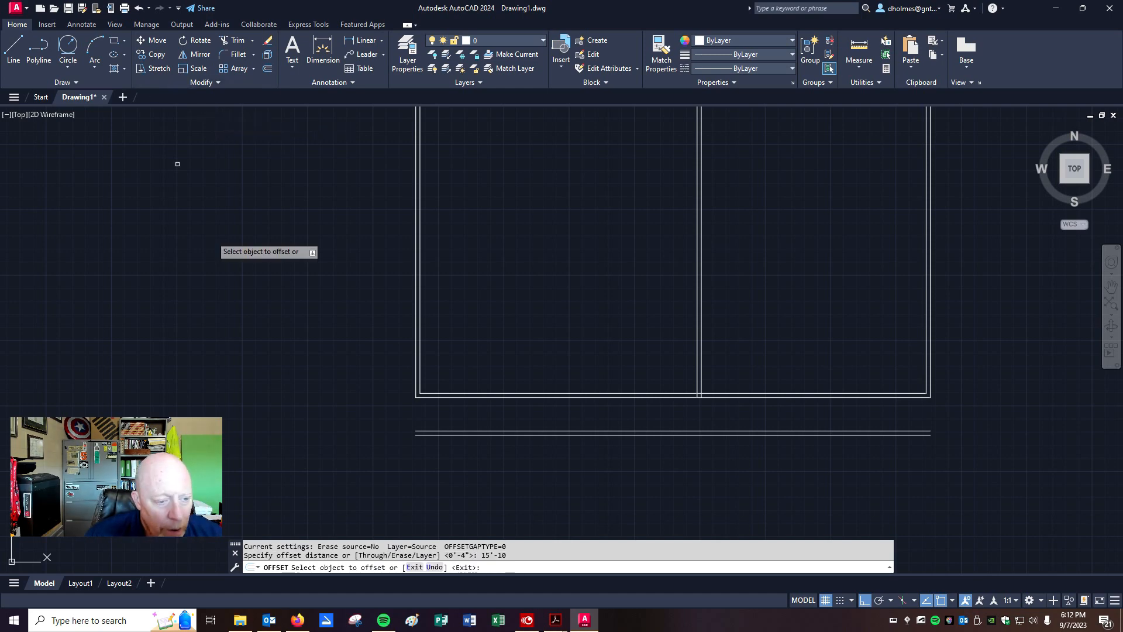
click(415, 303)
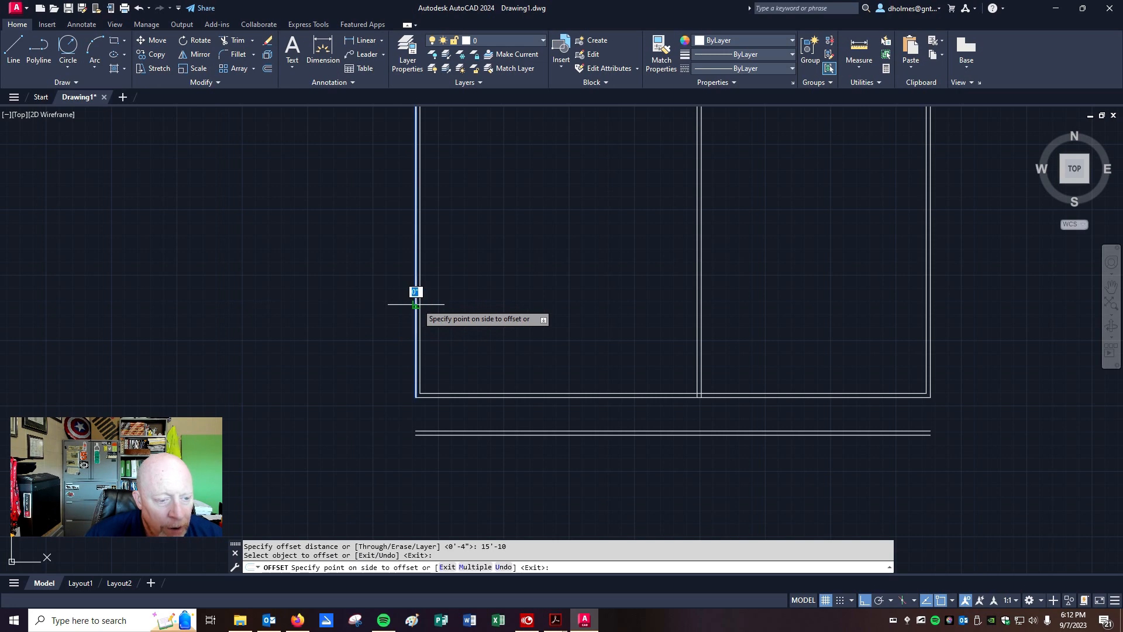
click(575, 266)
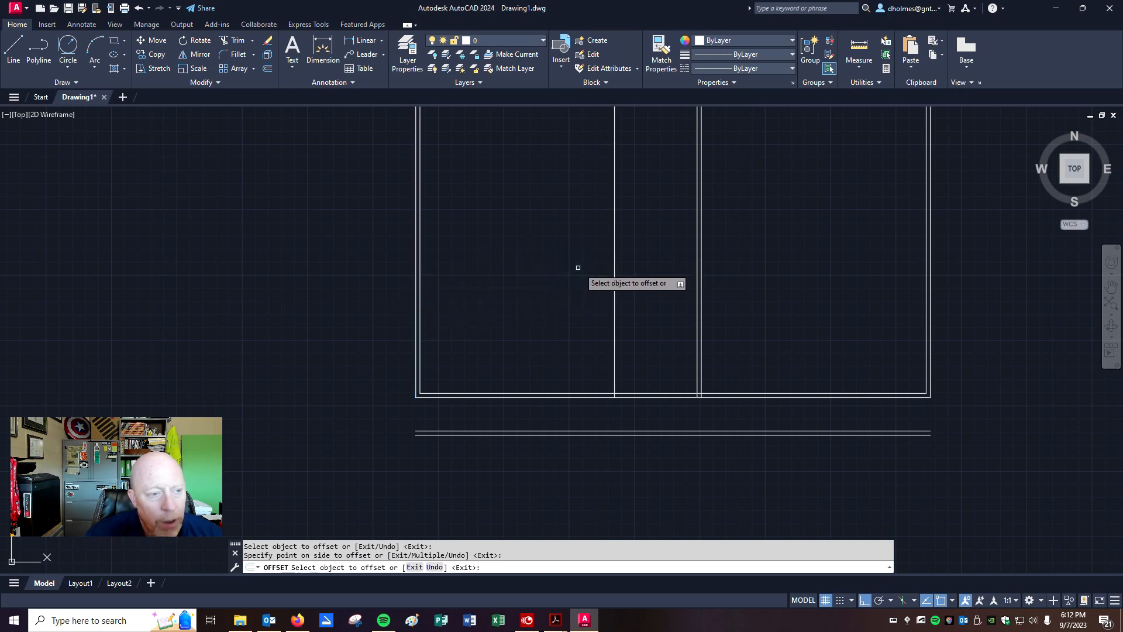
Step: Offset the new partition line 4" to the left to form the wall thickness
click(267, 69)
text(4)
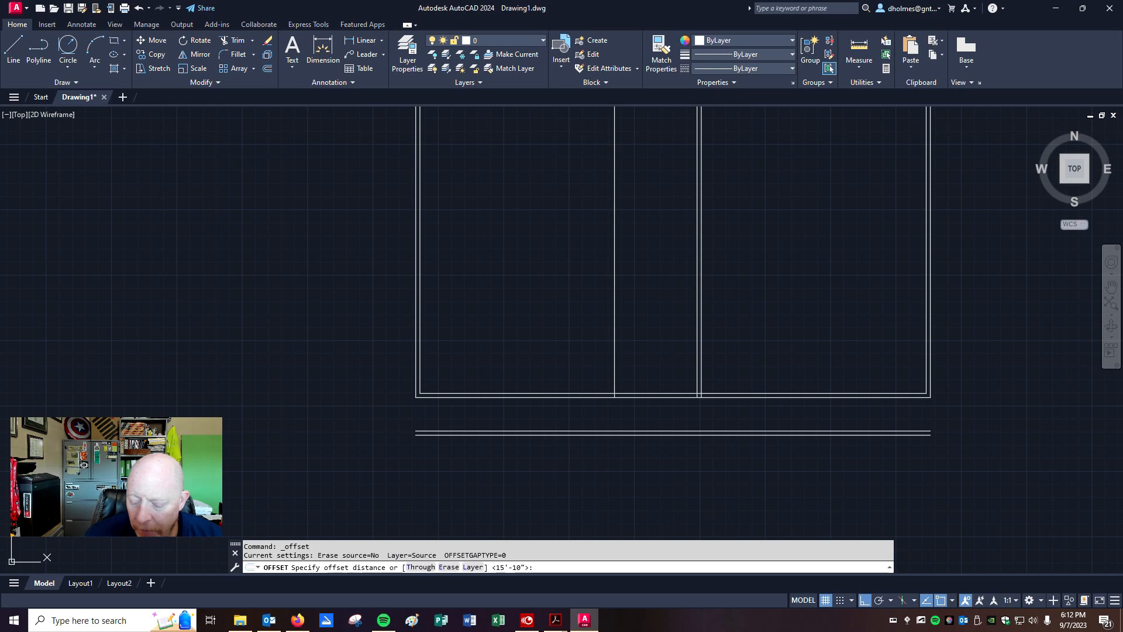
key(Return)
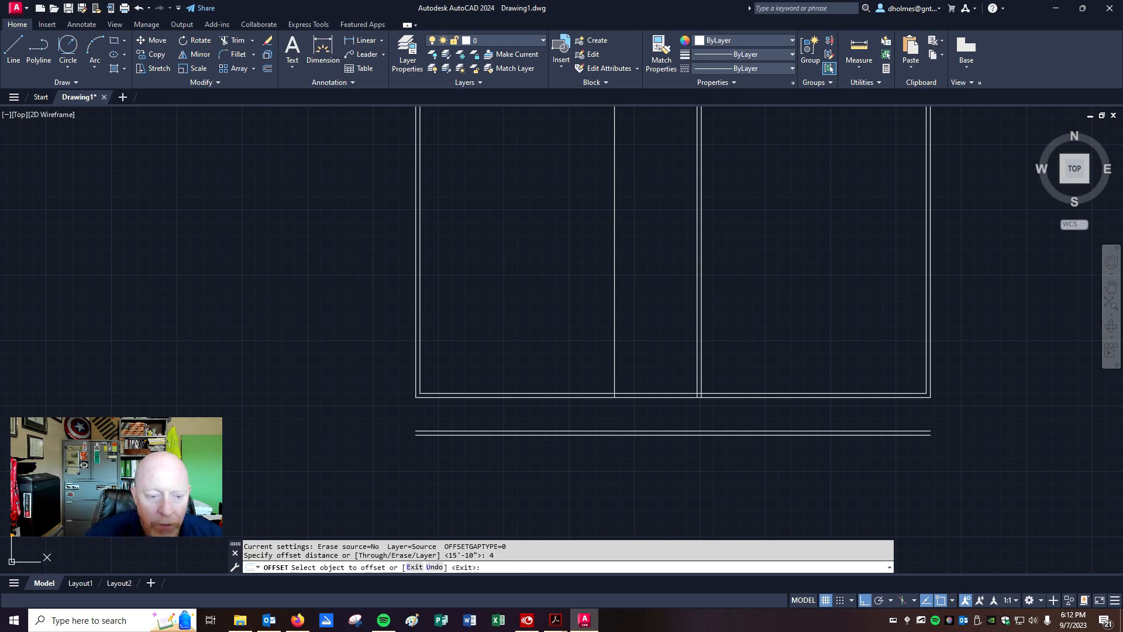
click(614, 281)
click(566, 283)
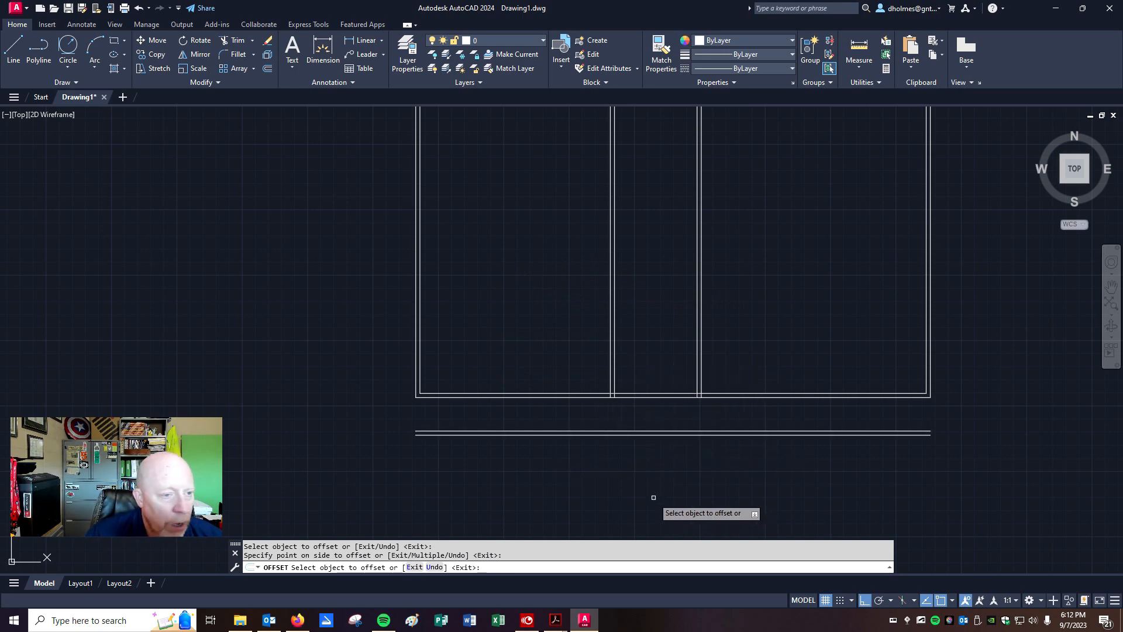
Step: Extend all four lines of the two interior partitions down to the inner line of the entry's front wall
click(252, 45)
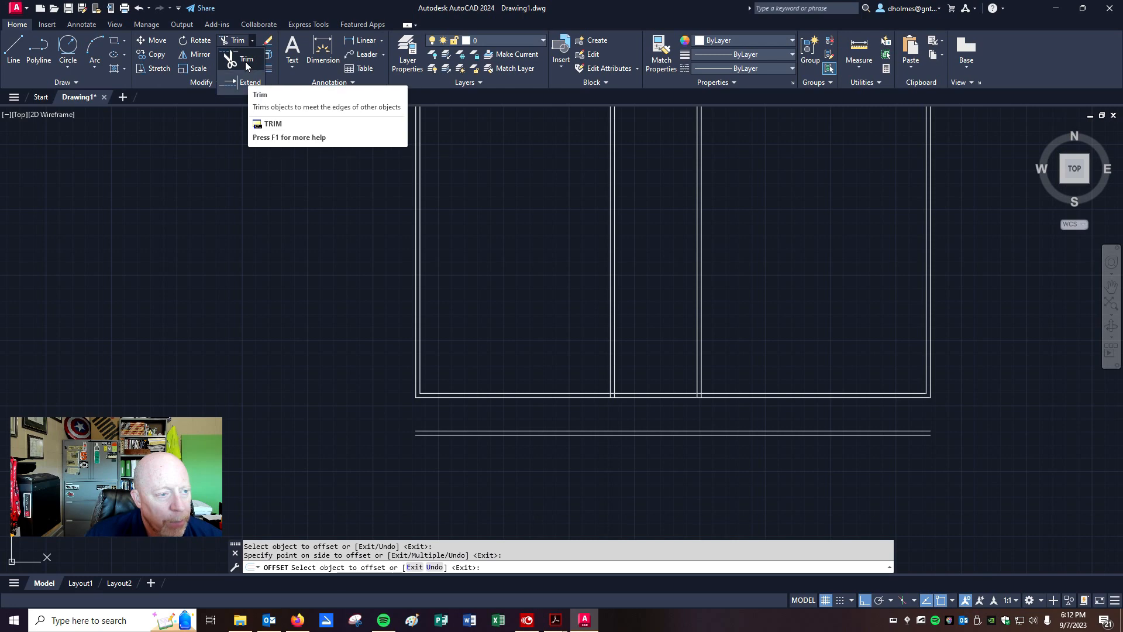
click(248, 82)
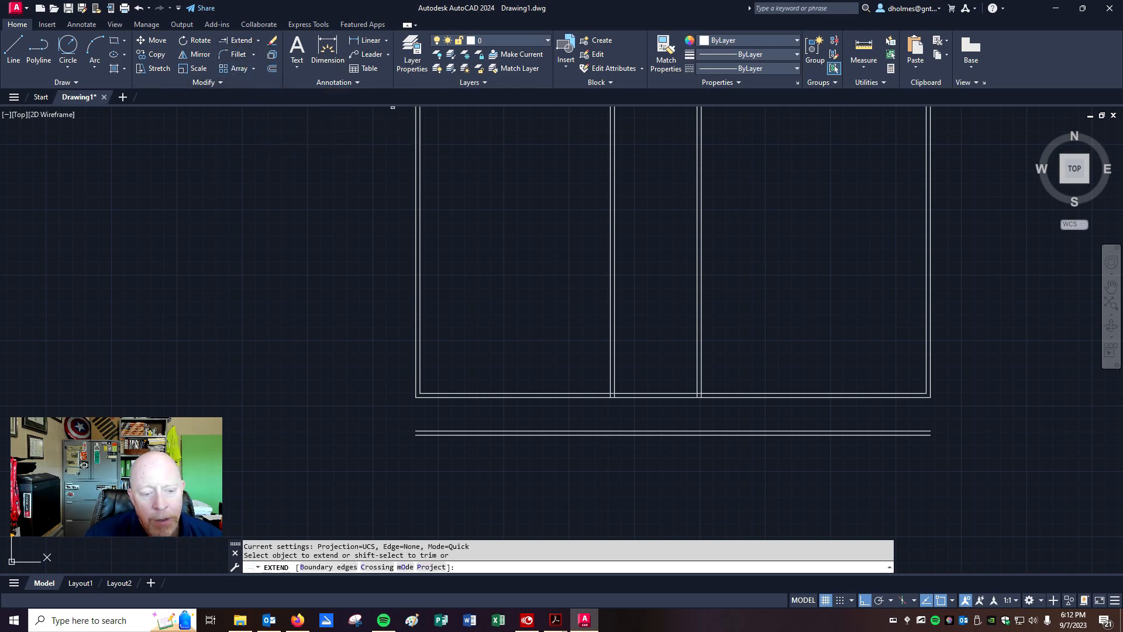
click(727, 372)
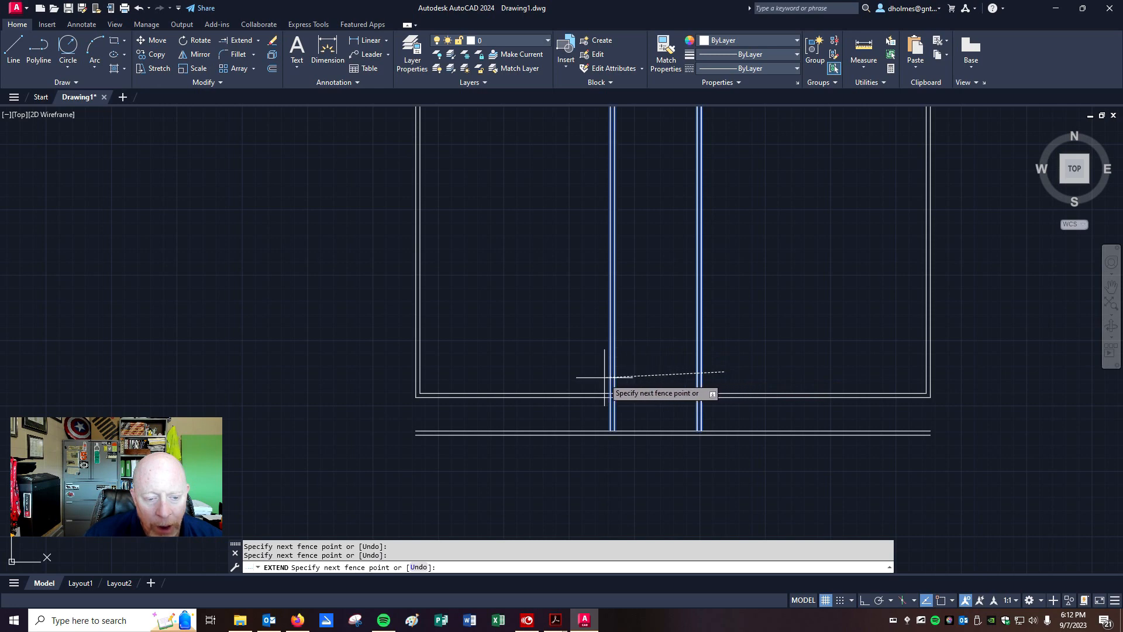
key(Return)
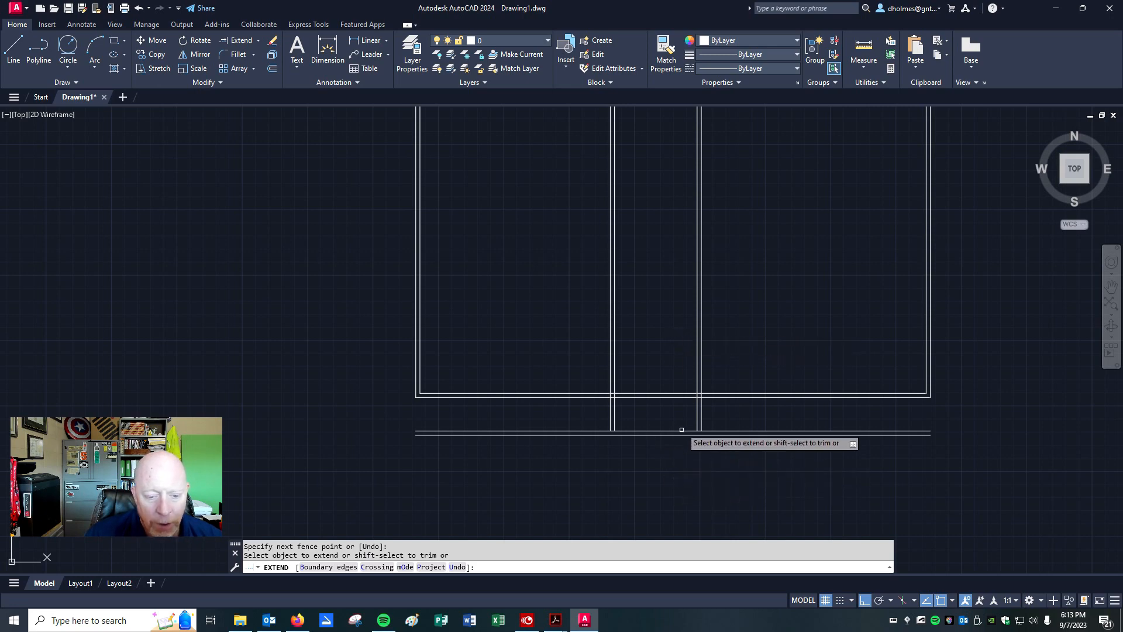
Step: Try to trim the entry's inner front line beyond both partitions and the bottom exterior wall right of the entry, and undo the trim
scroll(682, 431, up, 3)
scroll(743, 475, up, 3)
scroll(747, 473, down, 3)
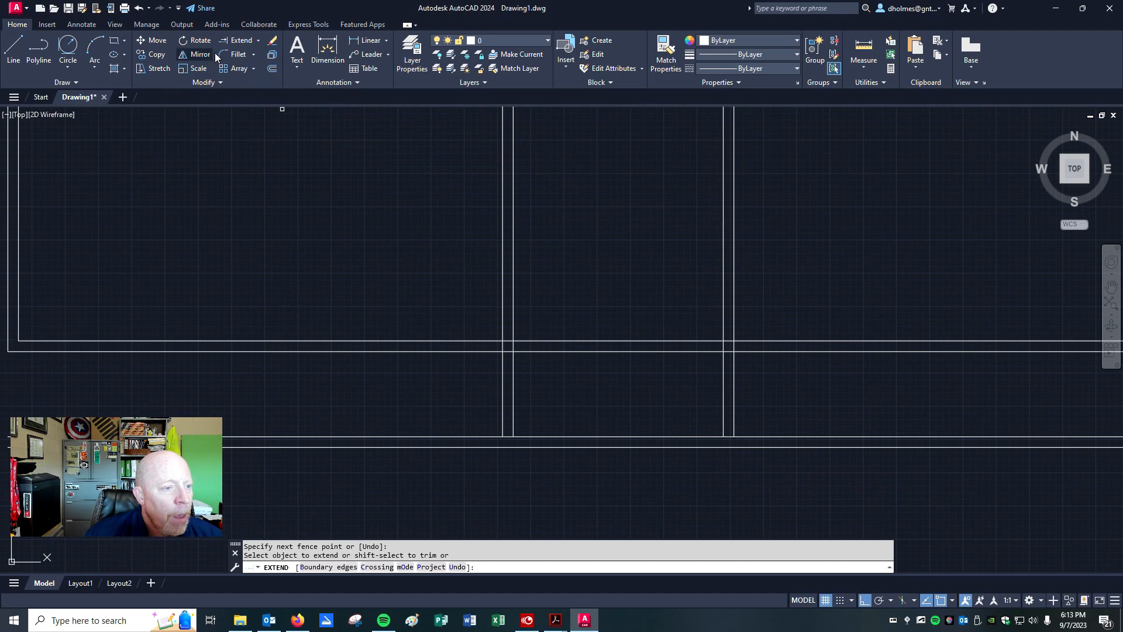
click(259, 41)
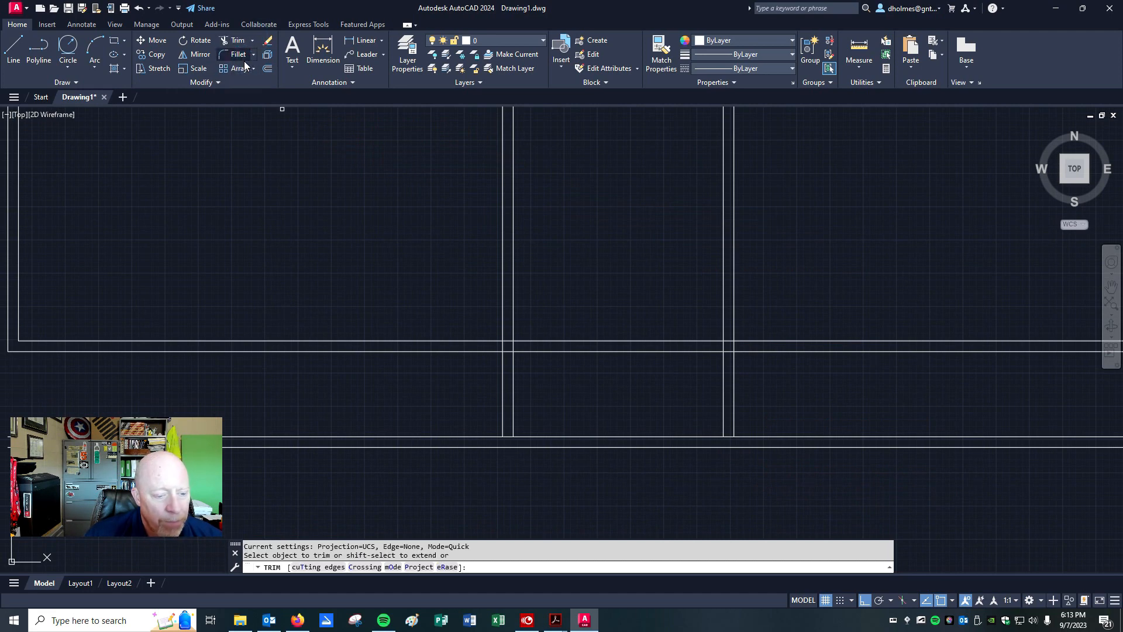
click(486, 436)
click(755, 435)
drag(781, 323, 770, 388)
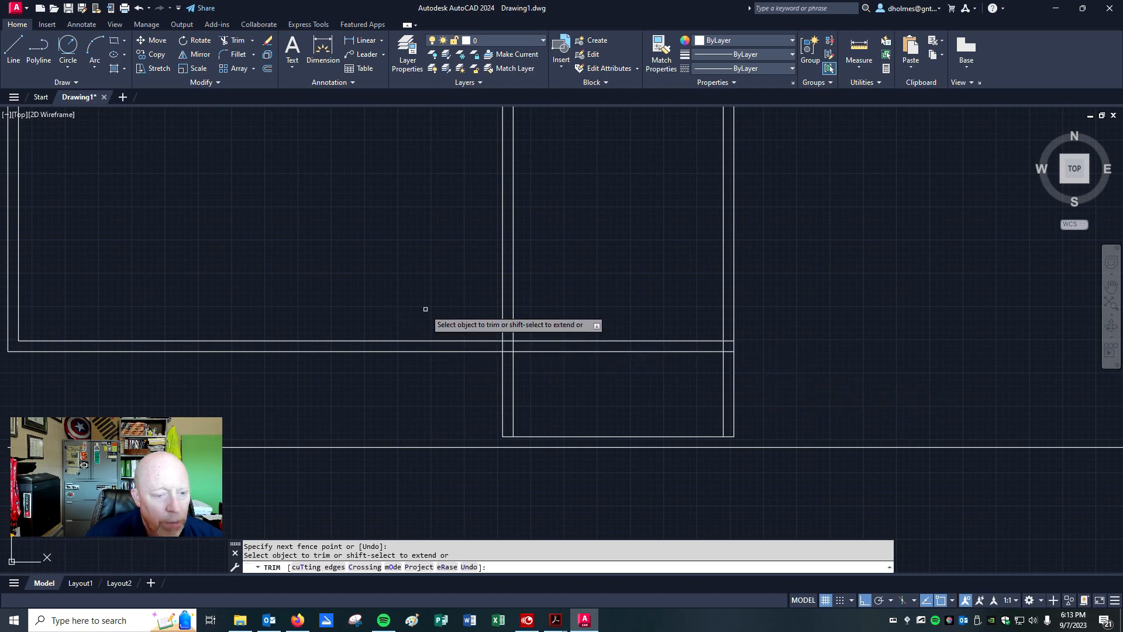
click(140, 8)
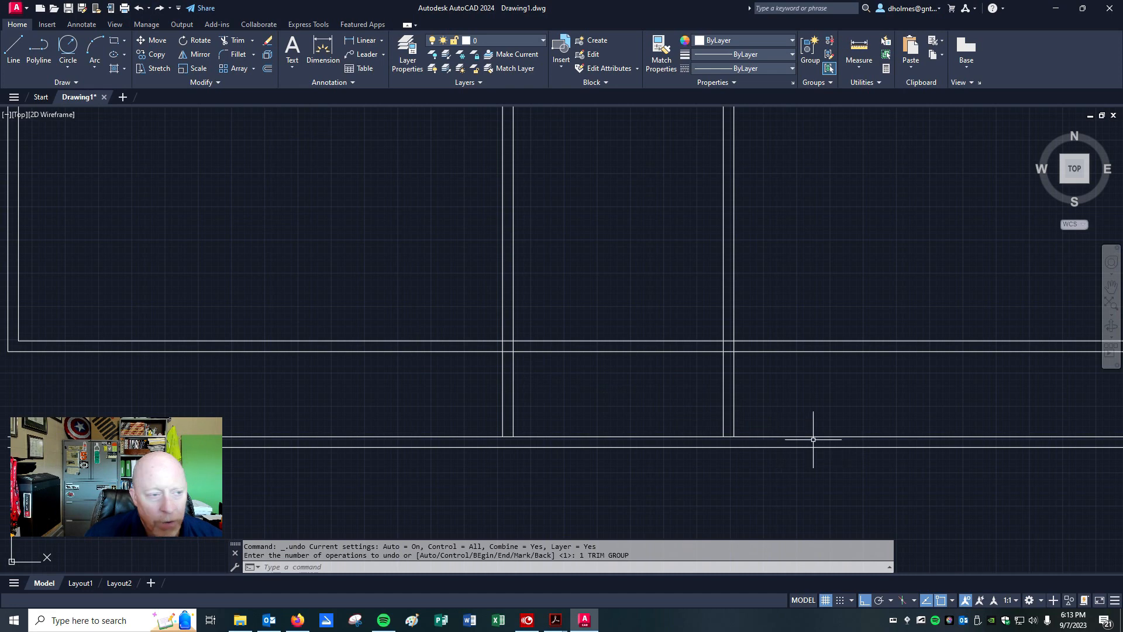
Step: Trim the inner line of the entry's front wall where it runs past the partitions on both sides
click(234, 40)
click(787, 411)
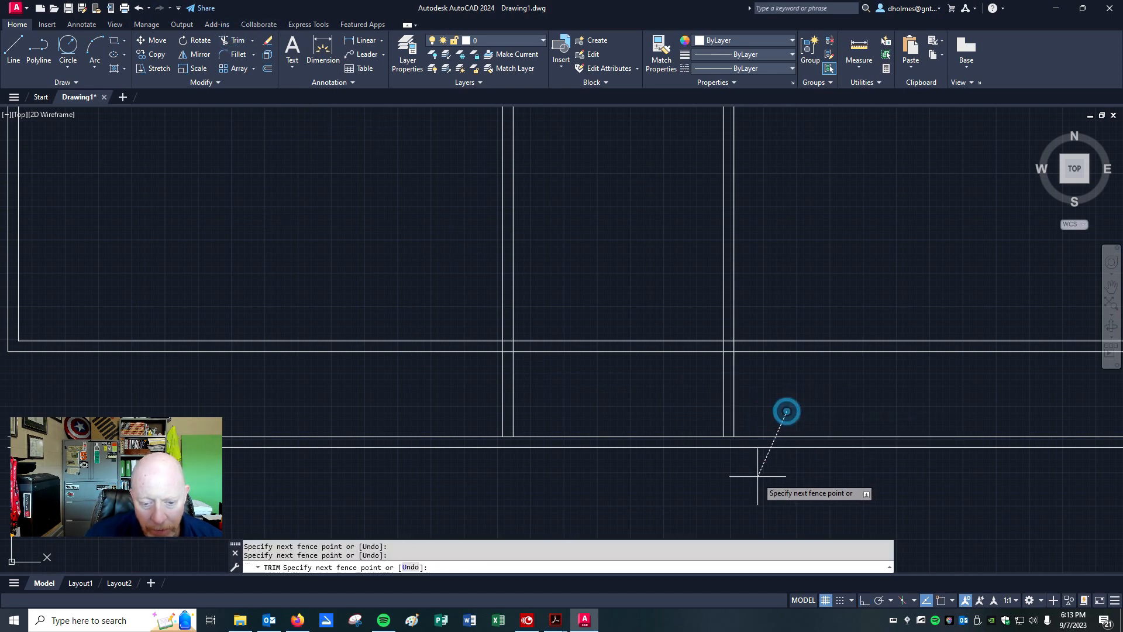
click(767, 418)
click(766, 436)
click(459, 436)
right_click(407, 395)
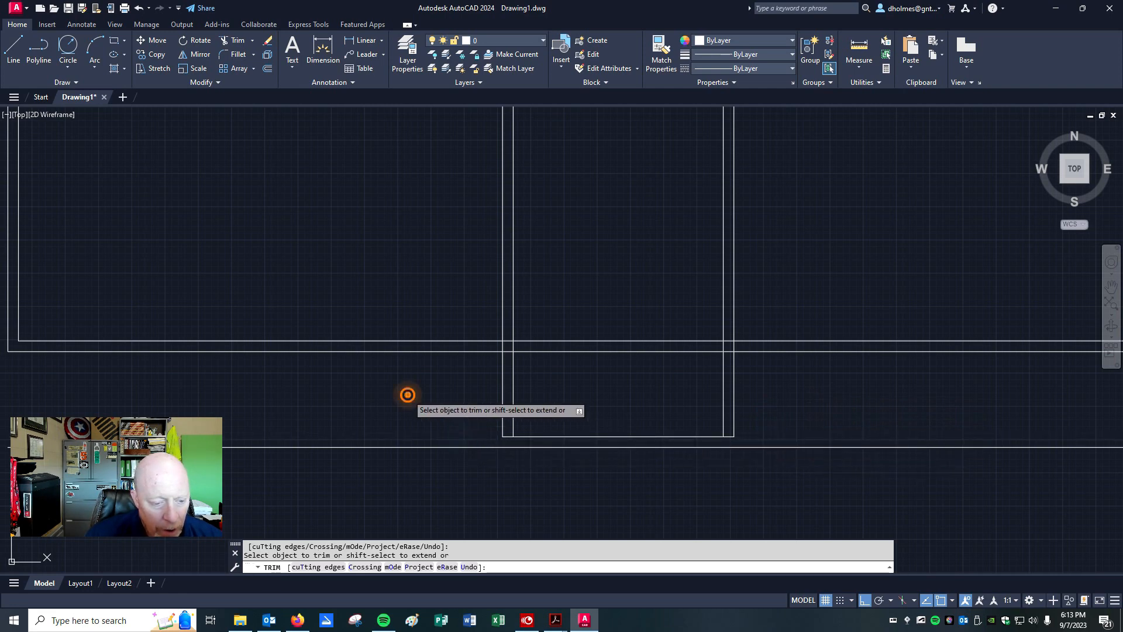
click(447, 414)
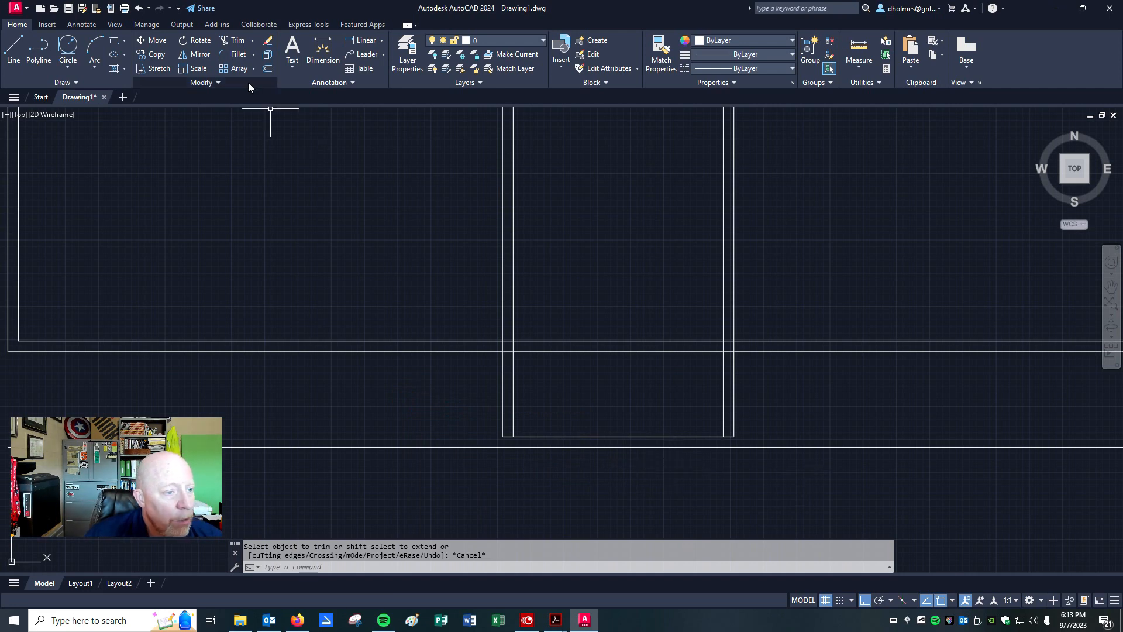
Step: Join the left partition's outer face and the entry's outer front line with a zero-radius fillet
click(234, 57)
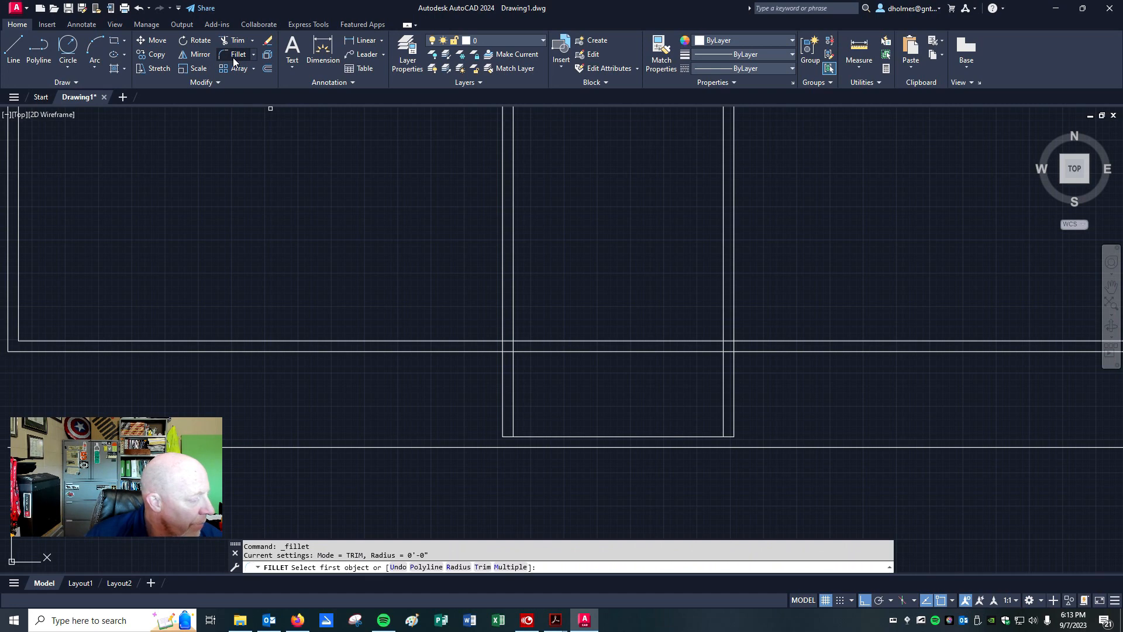
click(501, 429)
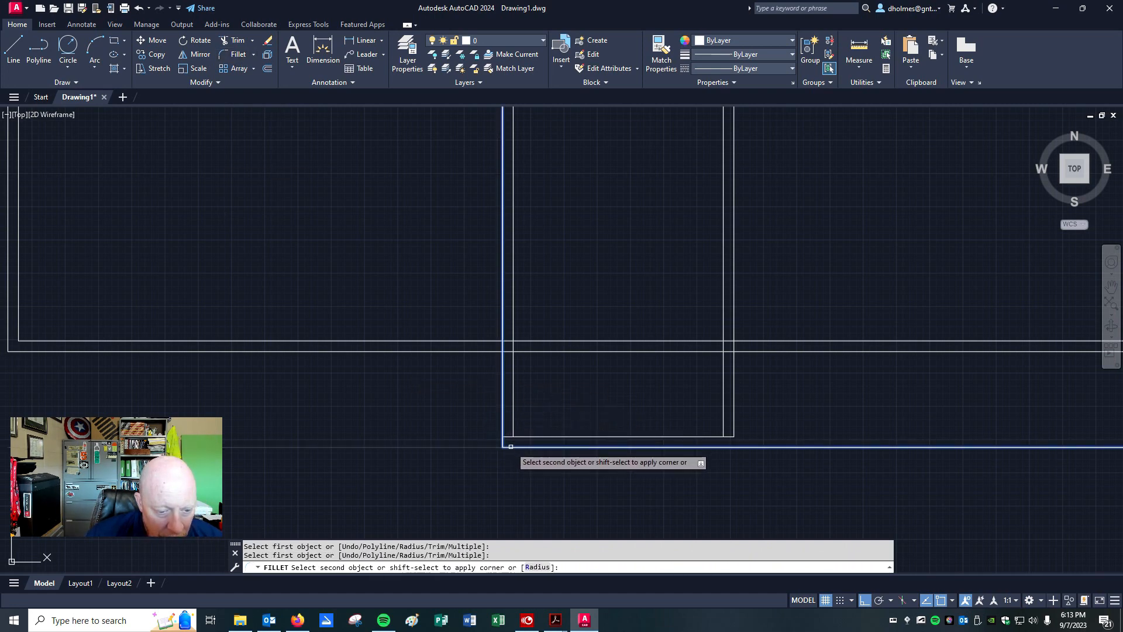
click(510, 447)
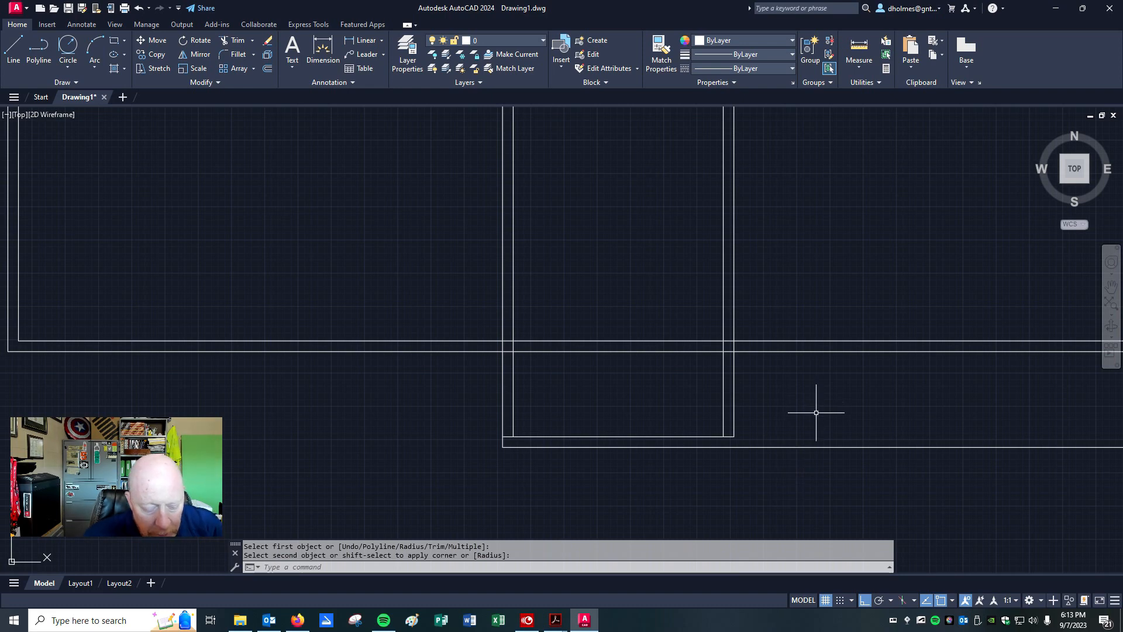
Step: Try a zero-radius fillet at the entry's lower-right outer corner, and undo it
key(Return)
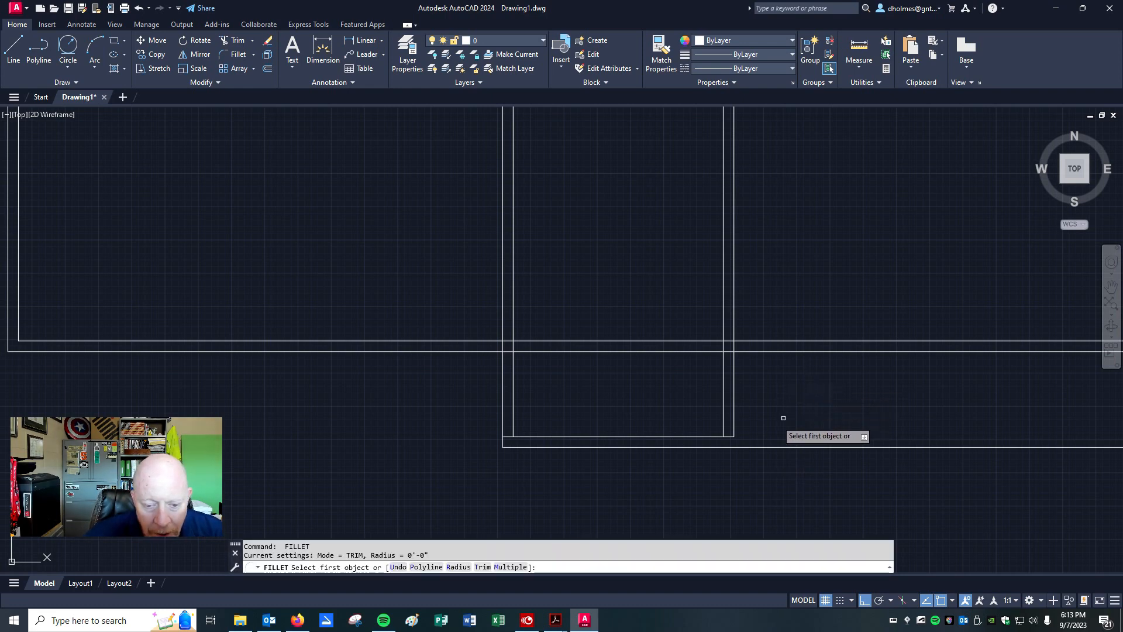
click(734, 430)
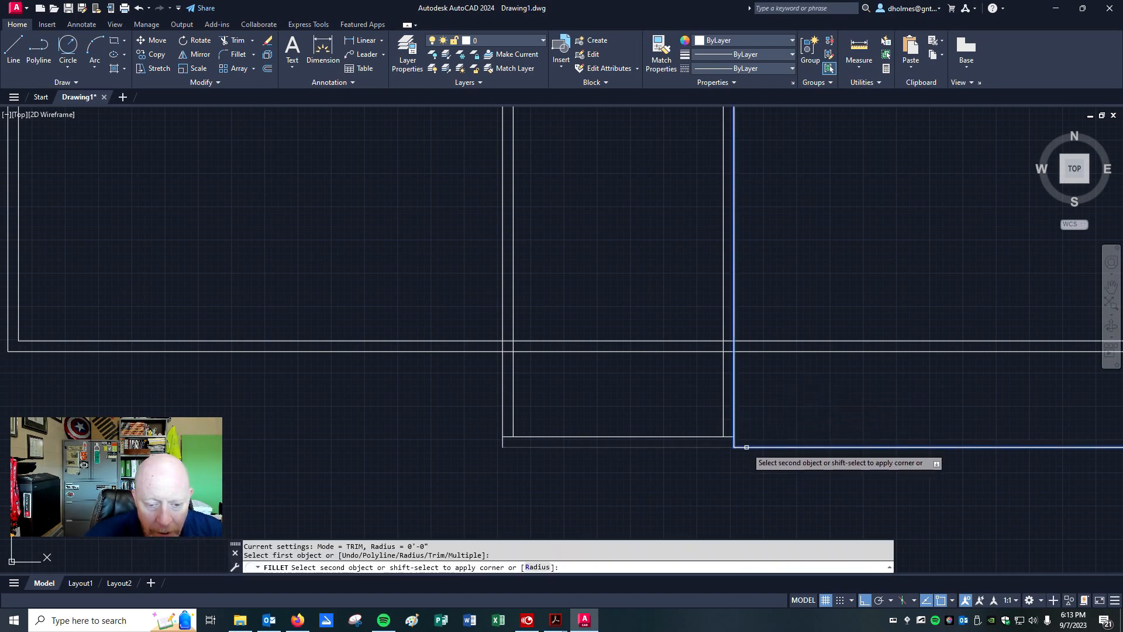
click(709, 448)
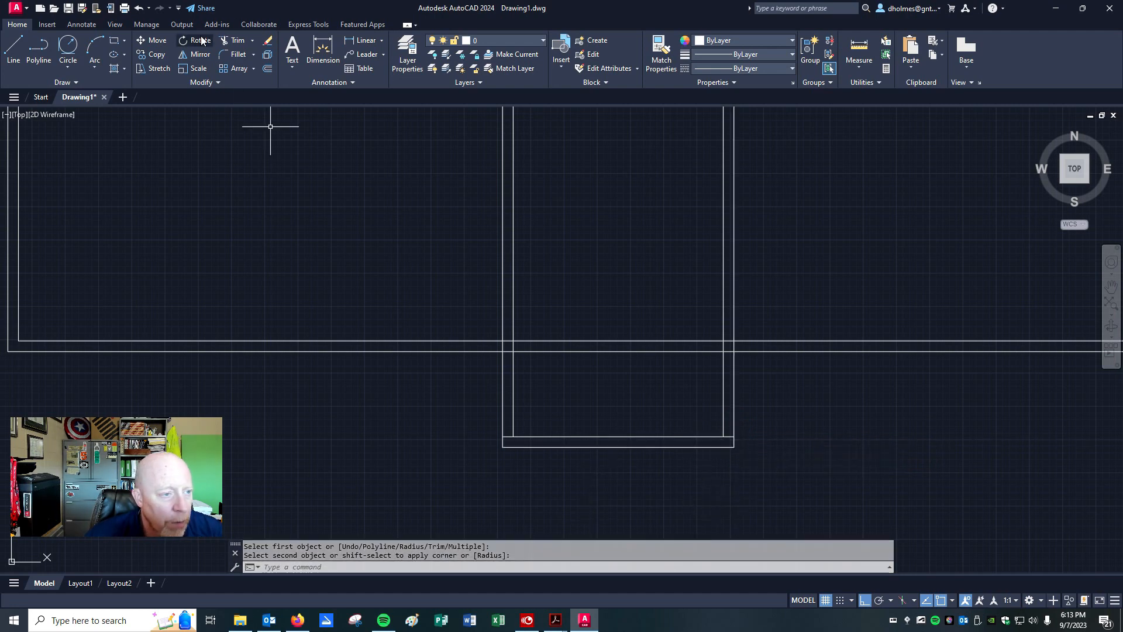
click(140, 8)
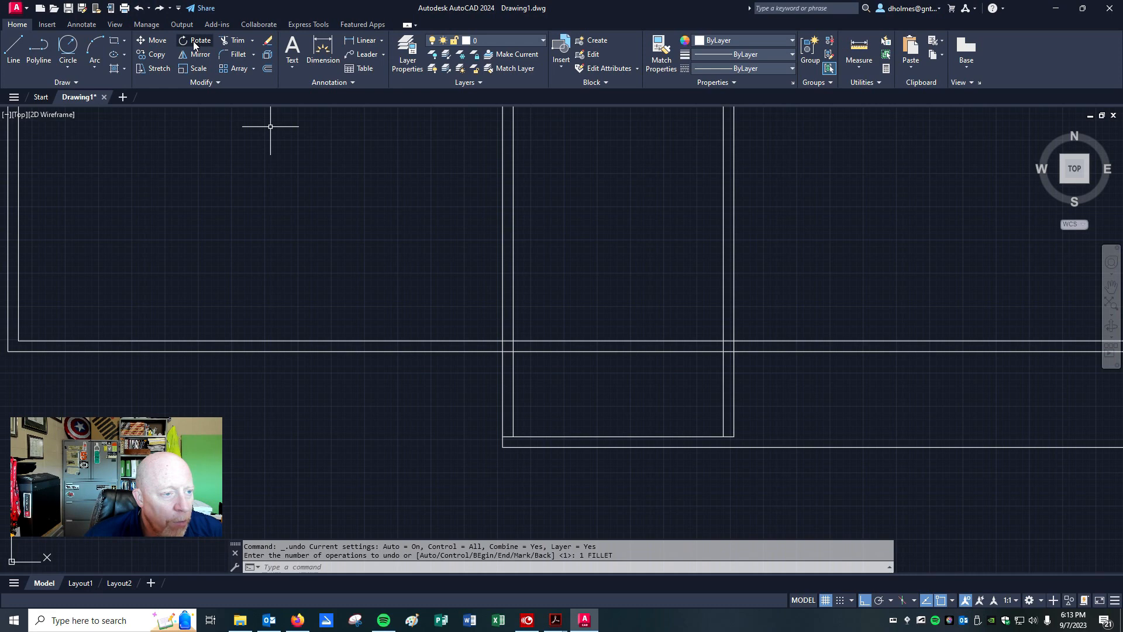
Step: Join the right partition's outer face and the entry's outer front line with a zero-radius fillet, keeping the segment between the partitions
click(233, 41)
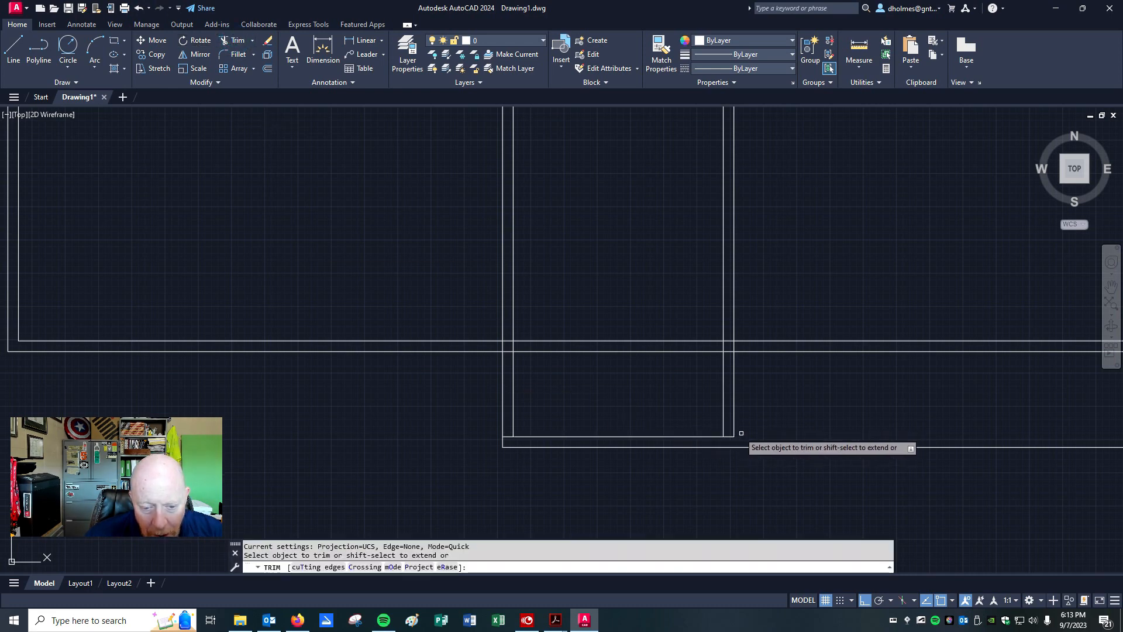
click(237, 56)
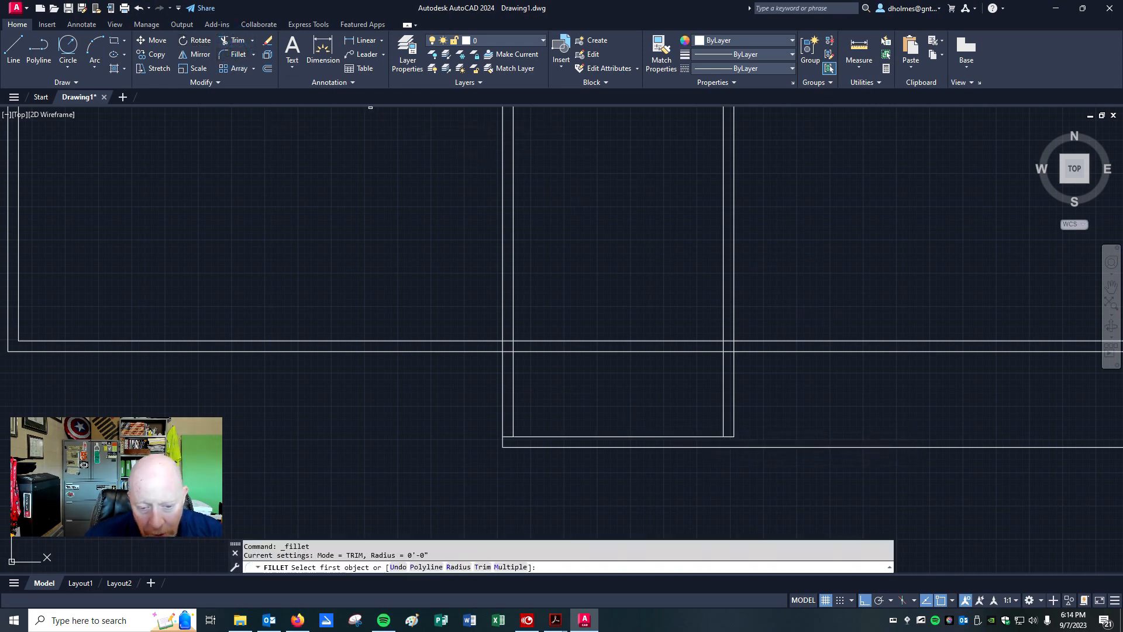
click(734, 426)
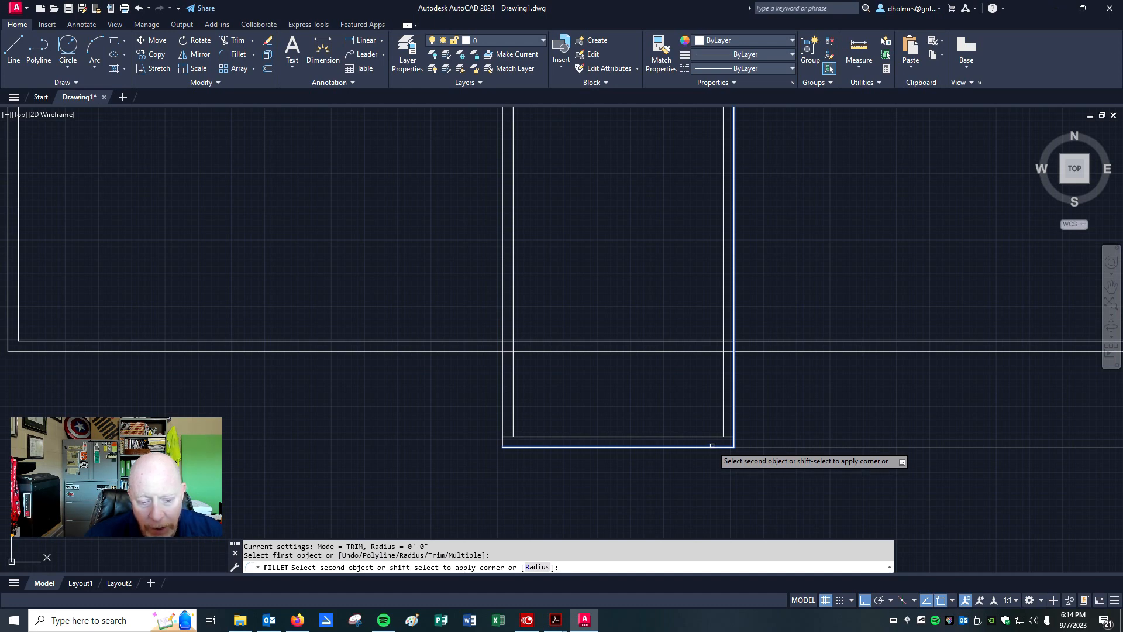
click(712, 447)
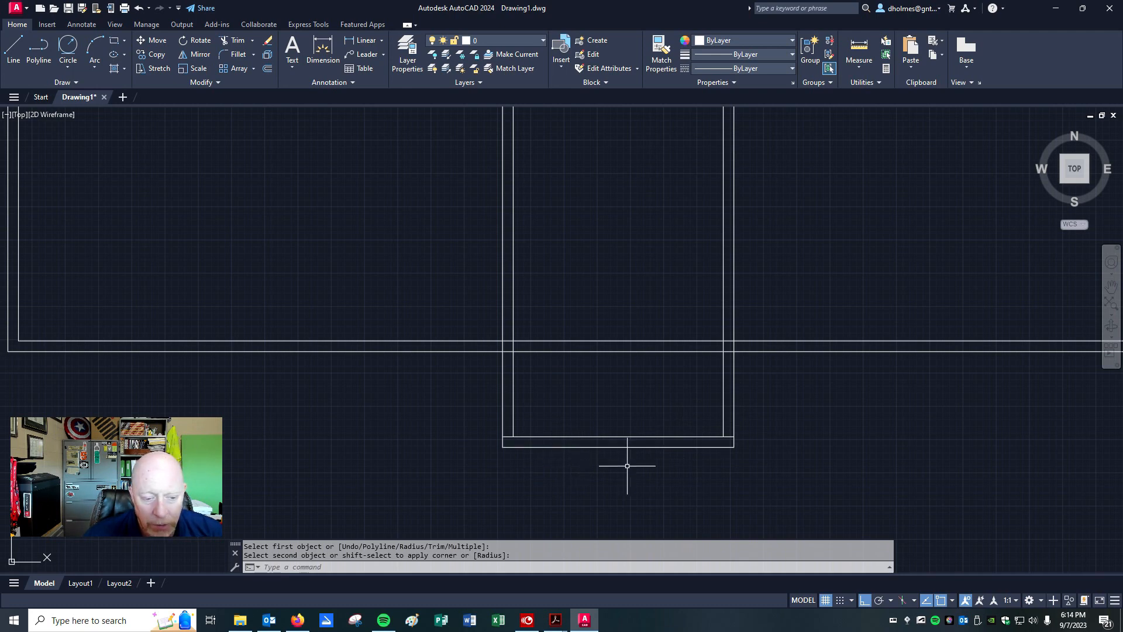
Step: Close both inner front corners of the entry with zero-radius fillets between the partitions' inner faces and the inner front line
click(233, 54)
click(513, 426)
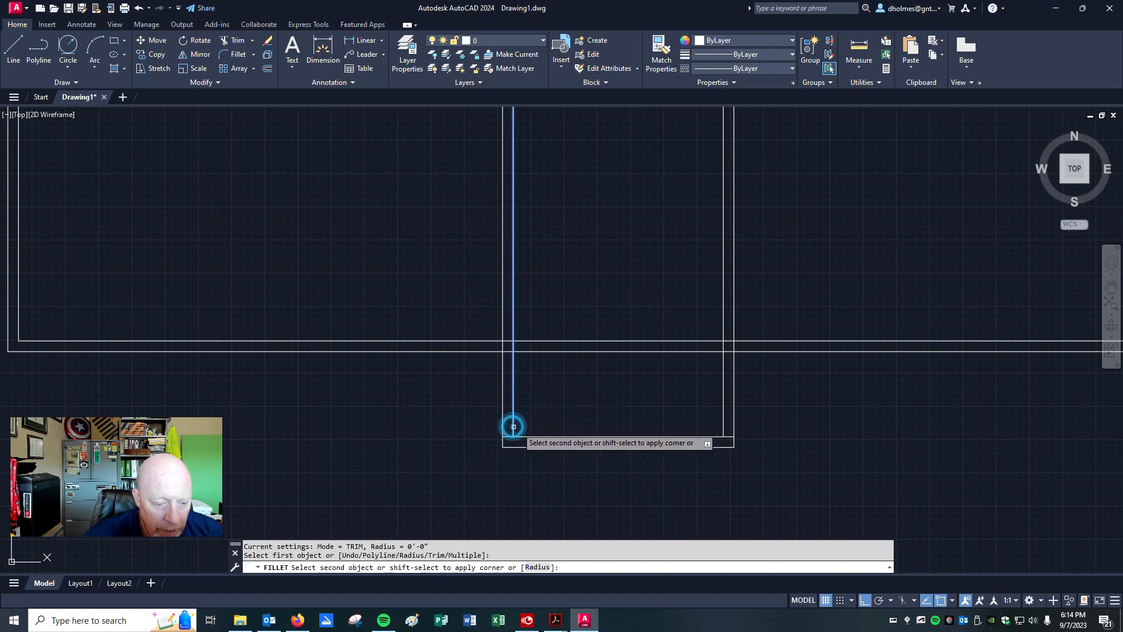
click(524, 436)
key(Return)
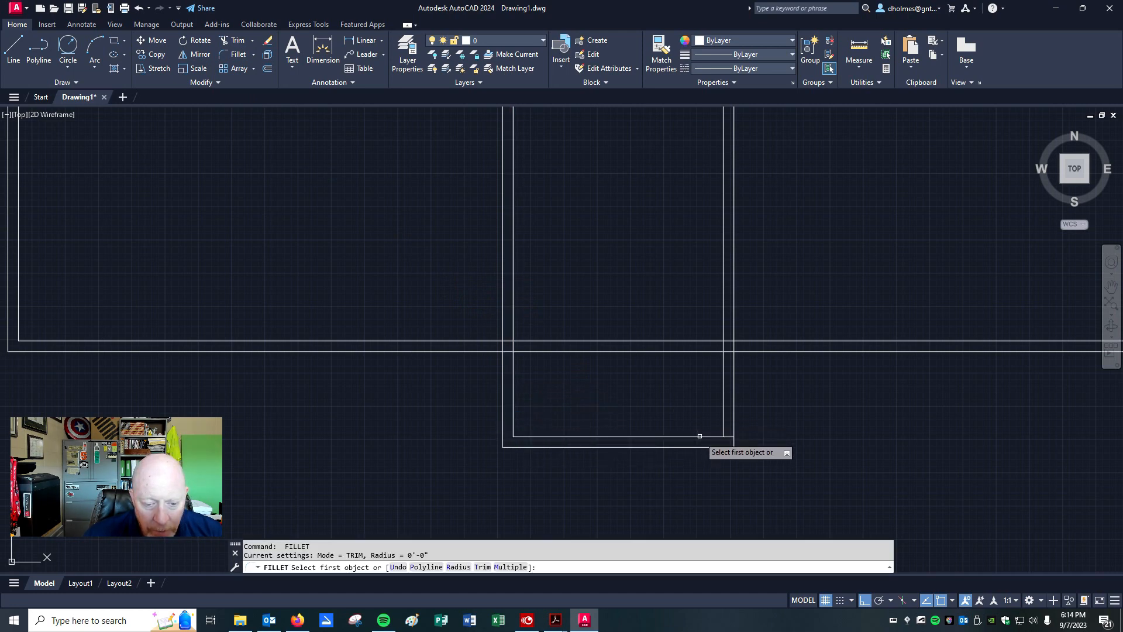
click(699, 437)
click(724, 427)
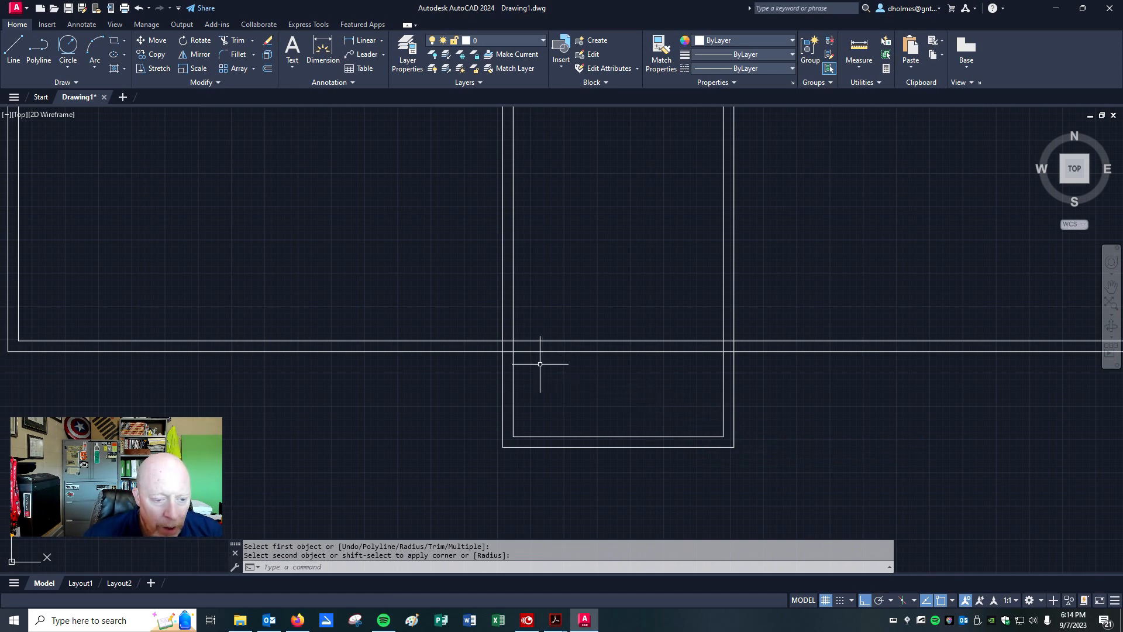
Step: Join the left partition's outer face and the left room's inner front wall line with a zero-radius fillet
key(Return)
click(503, 322)
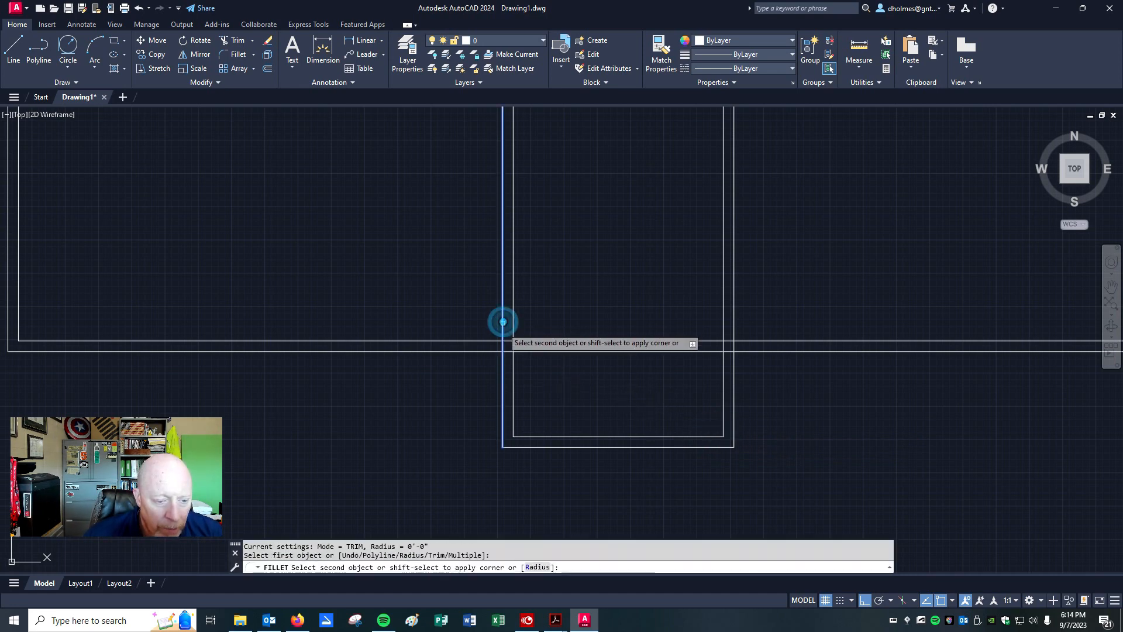
click(492, 340)
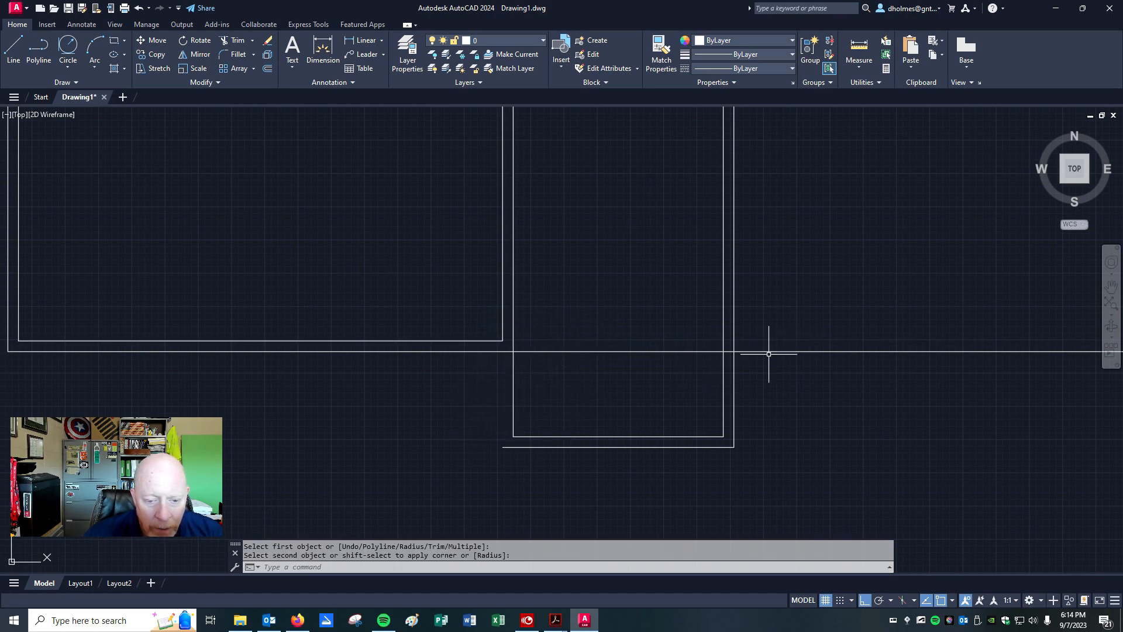
key(Return)
click(735, 332)
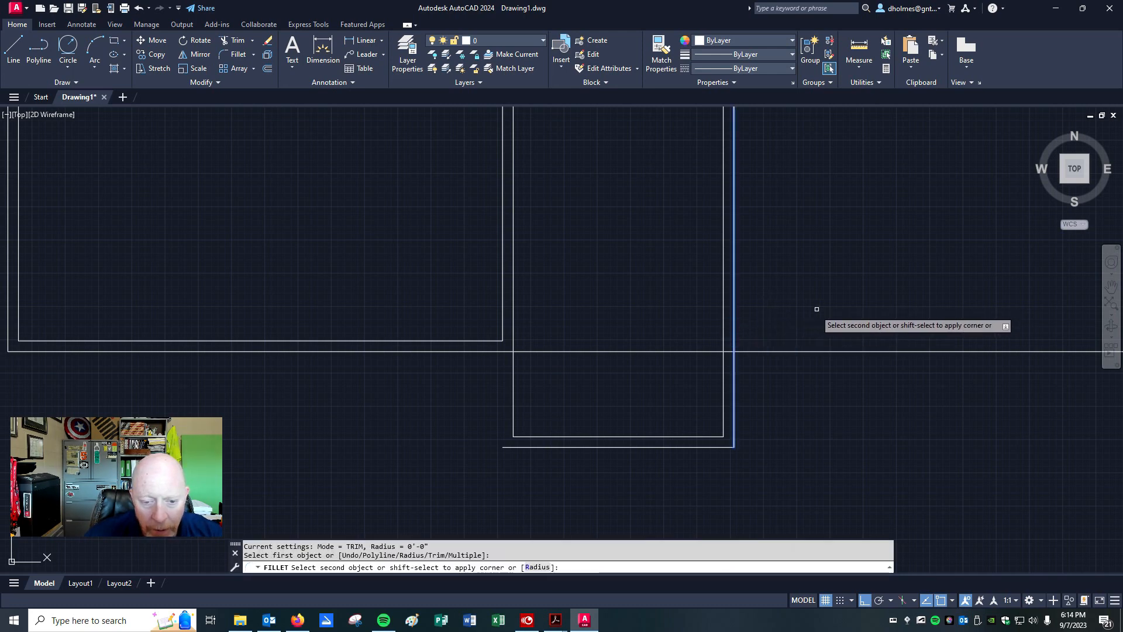
key(Escape)
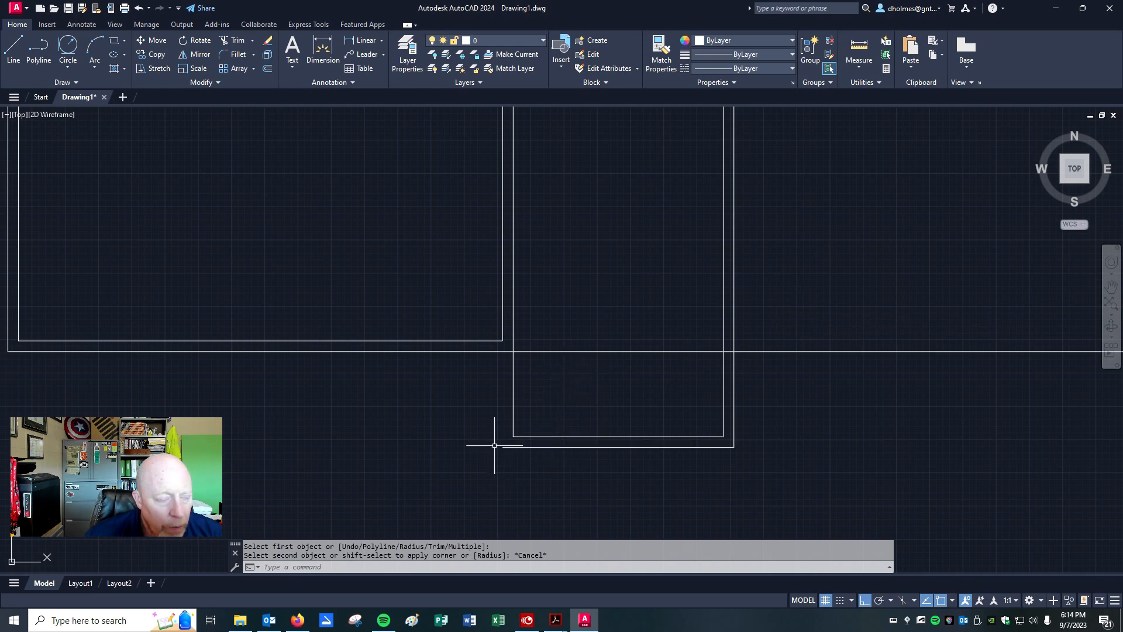
Step: Draw the entry's left outer side from its front corner up to the outer front wall line, and trim that wall line between the left partition's faces
click(13, 50)
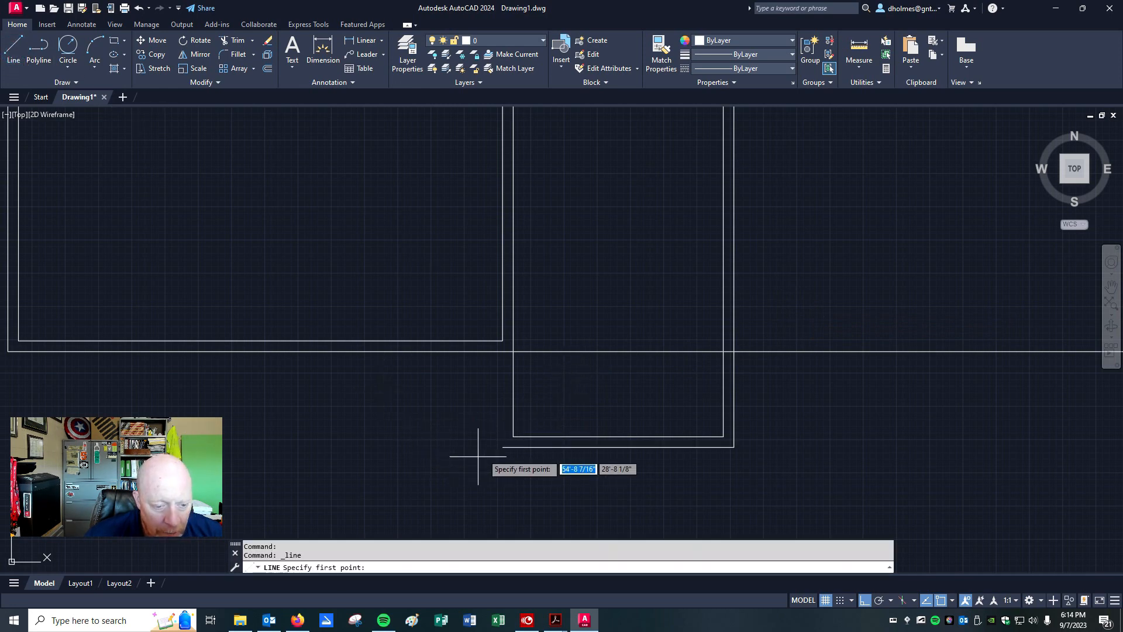
click(502, 447)
click(502, 351)
key(Return)
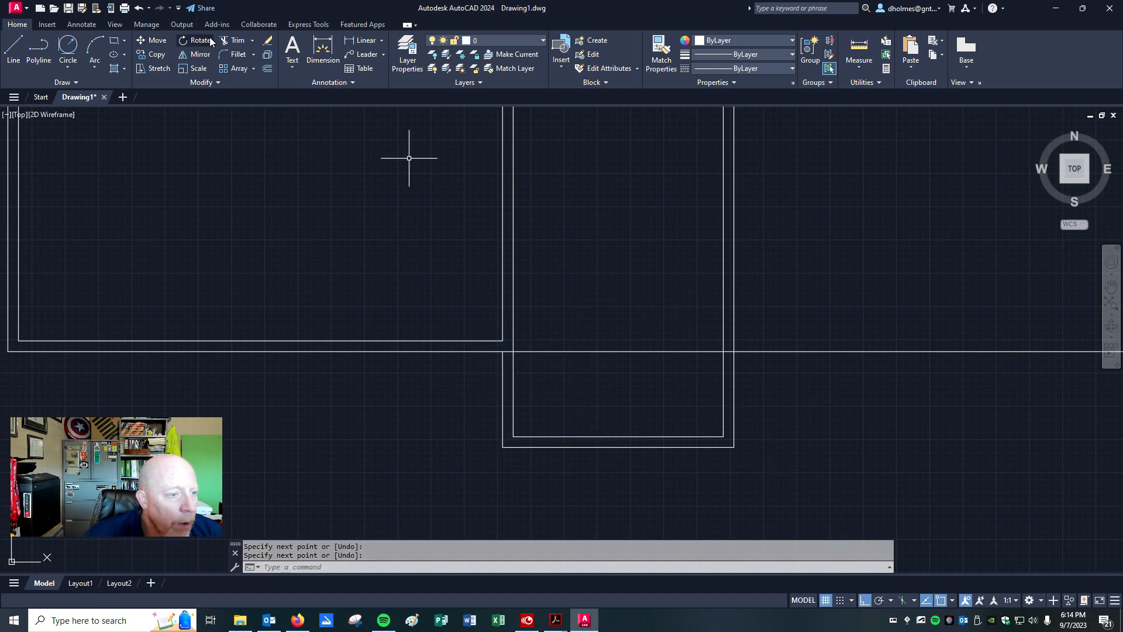
click(228, 40)
click(507, 351)
key(Return)
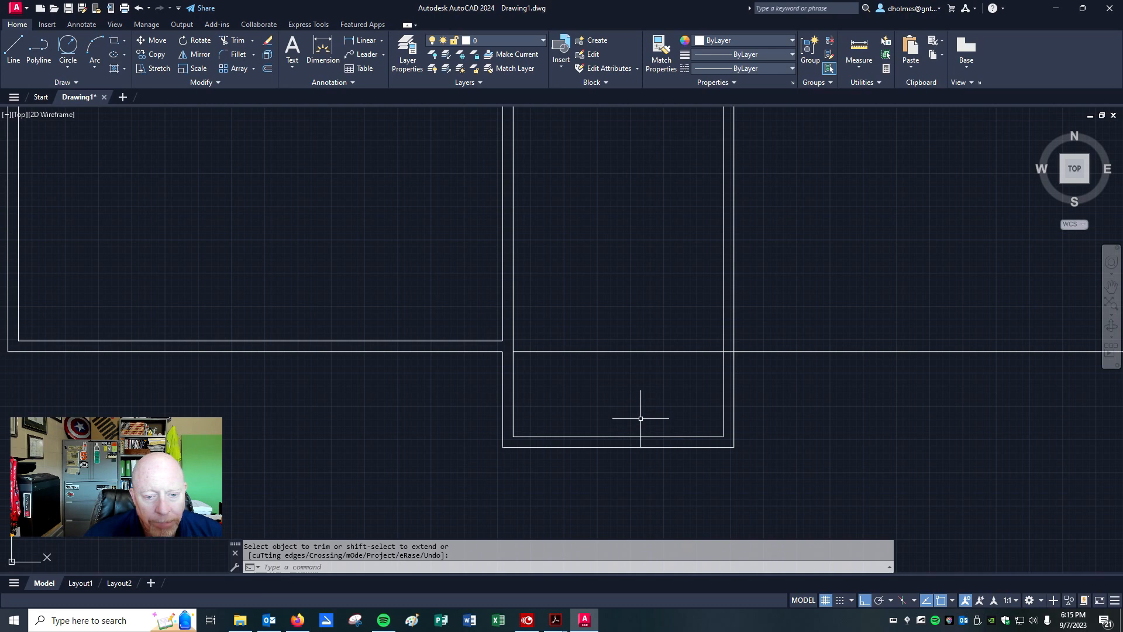
Step: Join the right partition's outer face and the right room's outer front wall line with a zero-radius fillet
click(235, 54)
click(735, 329)
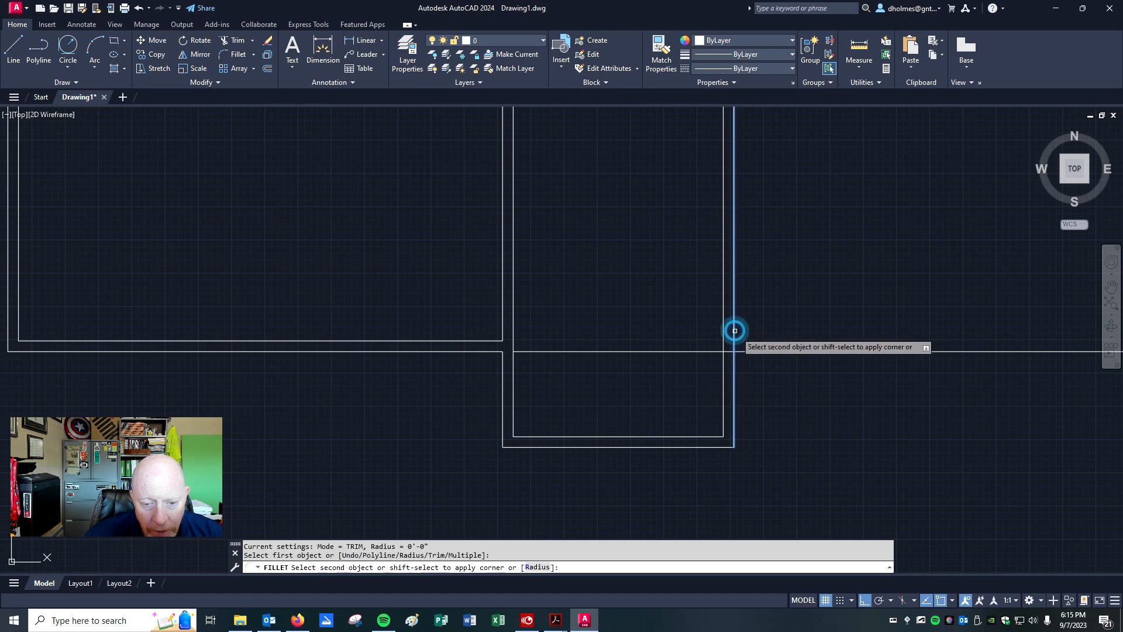
click(755, 351)
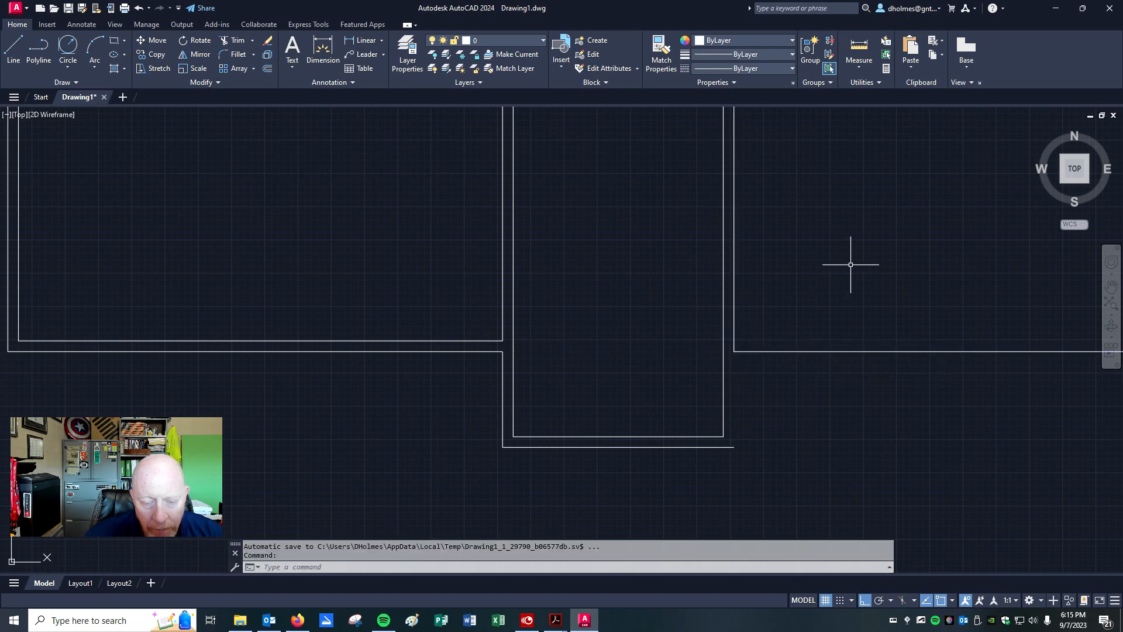
key(Return)
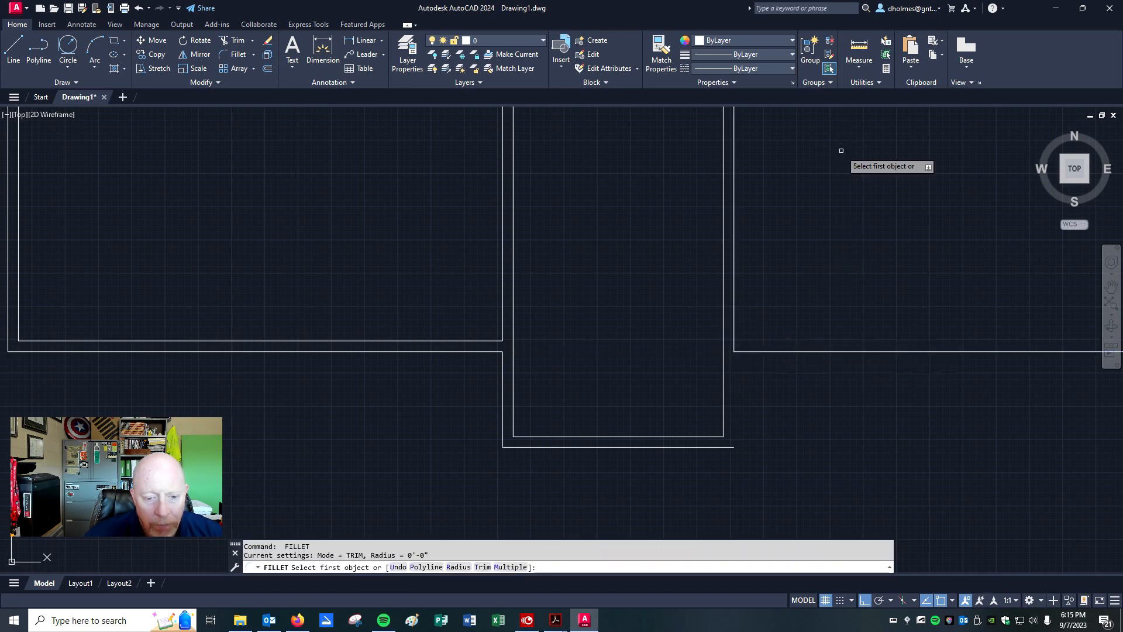
Step: Draw a vertical line from the entry's right outer front corner upward, ending just short of the outer front wall line
click(13, 51)
click(734, 448)
click(739, 373)
key(Return)
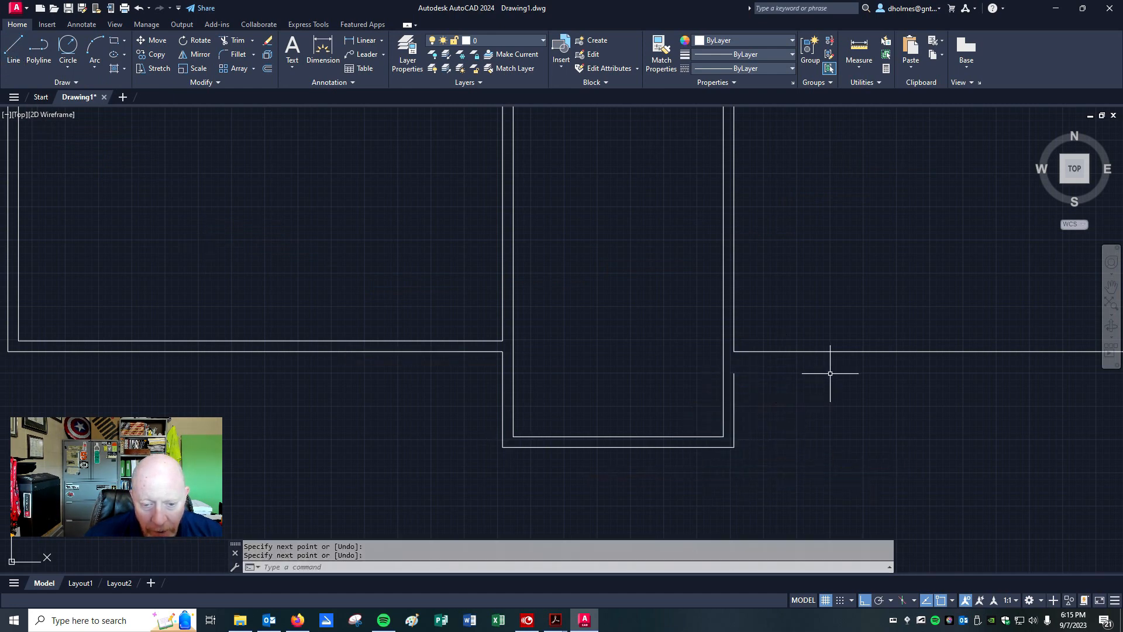
Step: Draw the right room's inner front wall line from the lower end of the right wall's inner face to the right partition's outer face
scroll(751, 375, down, 4)
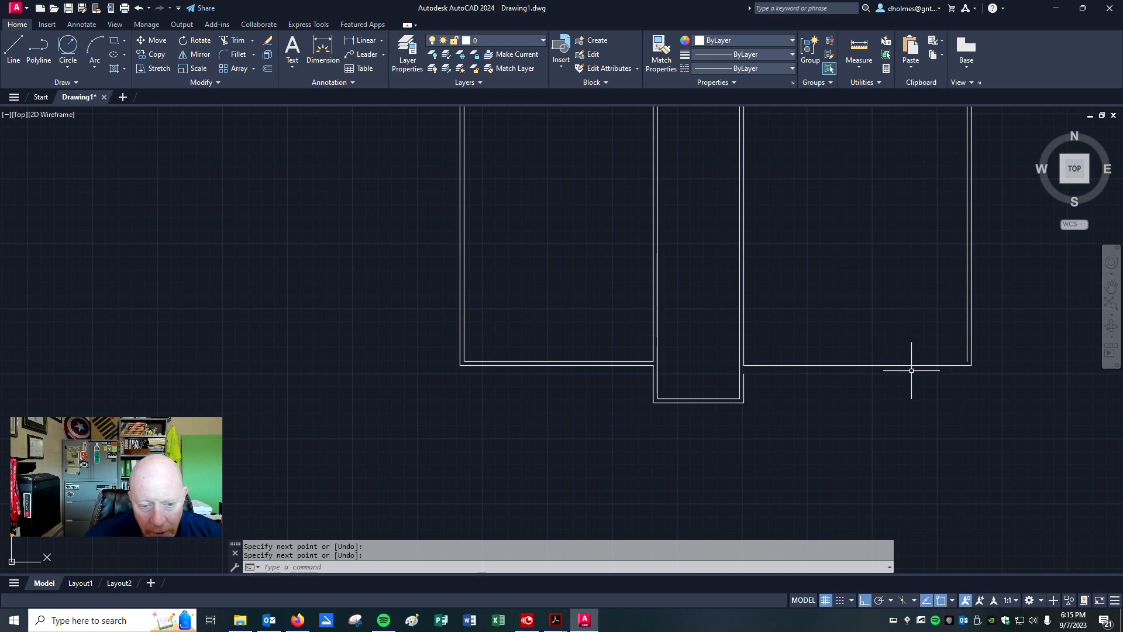
scroll(883, 371, up, 2)
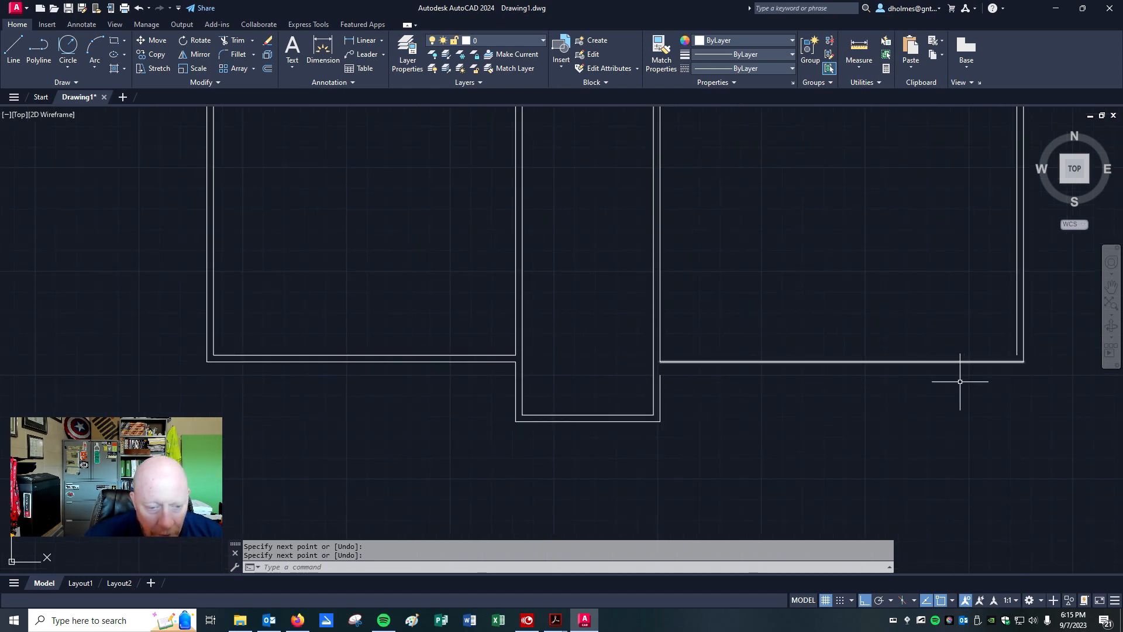
click(17, 47)
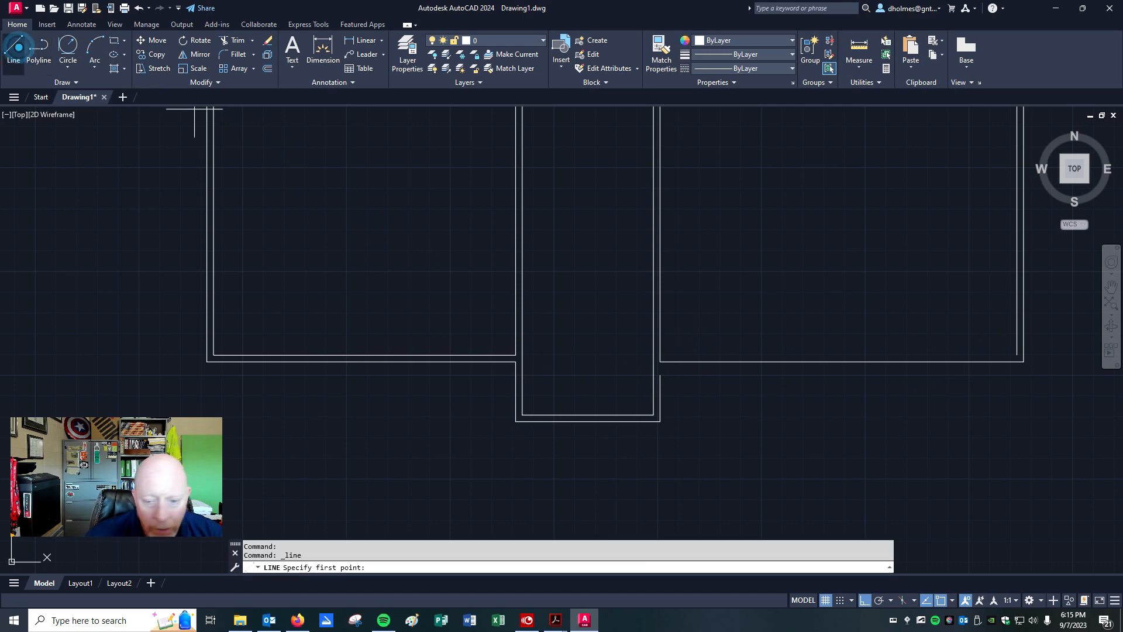
click(1023, 355)
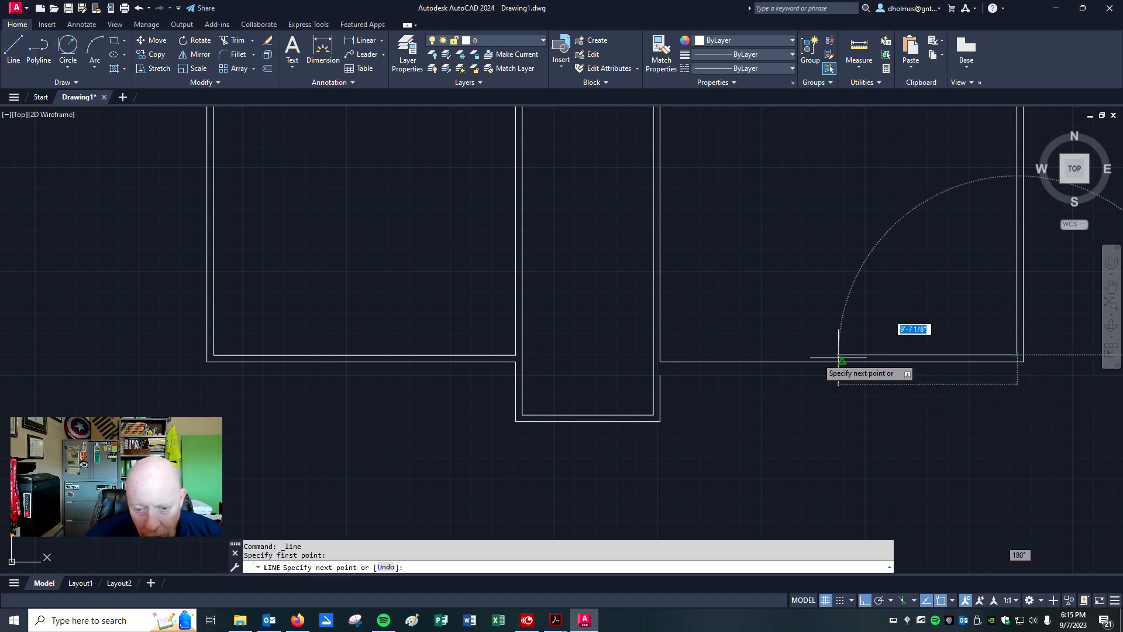
click(660, 355)
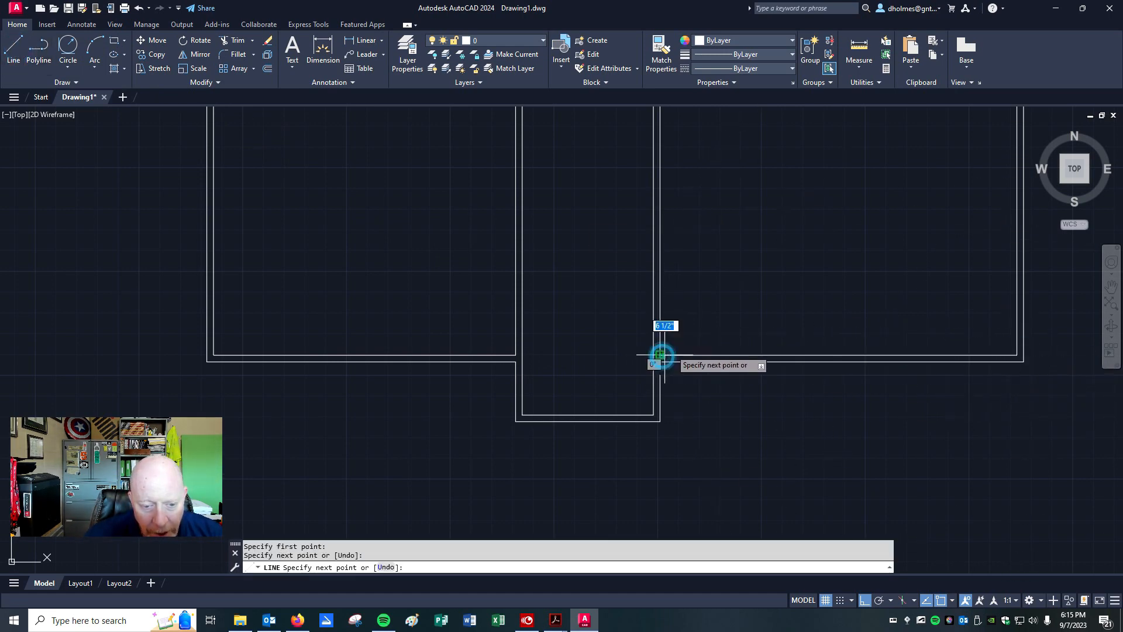
key(Return)
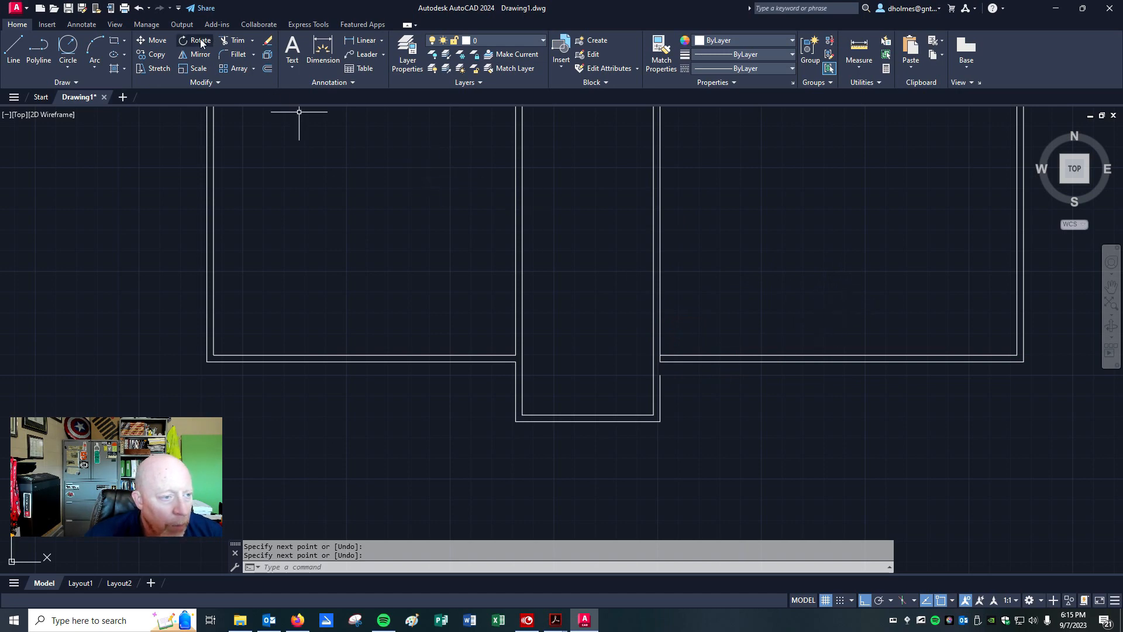
Step: Join the right room's outer front wall line and the entry's right outer side with a zero-radius fillet
click(227, 54)
click(671, 362)
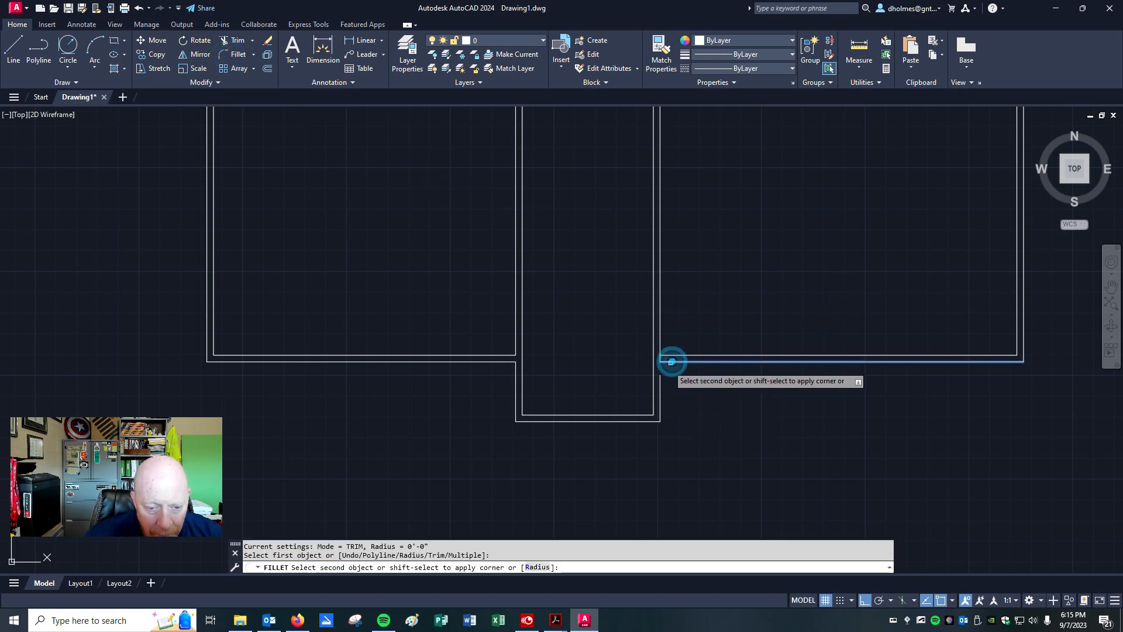
click(660, 380)
scroll(597, 368, up, 2)
scroll(615, 363, up, 2)
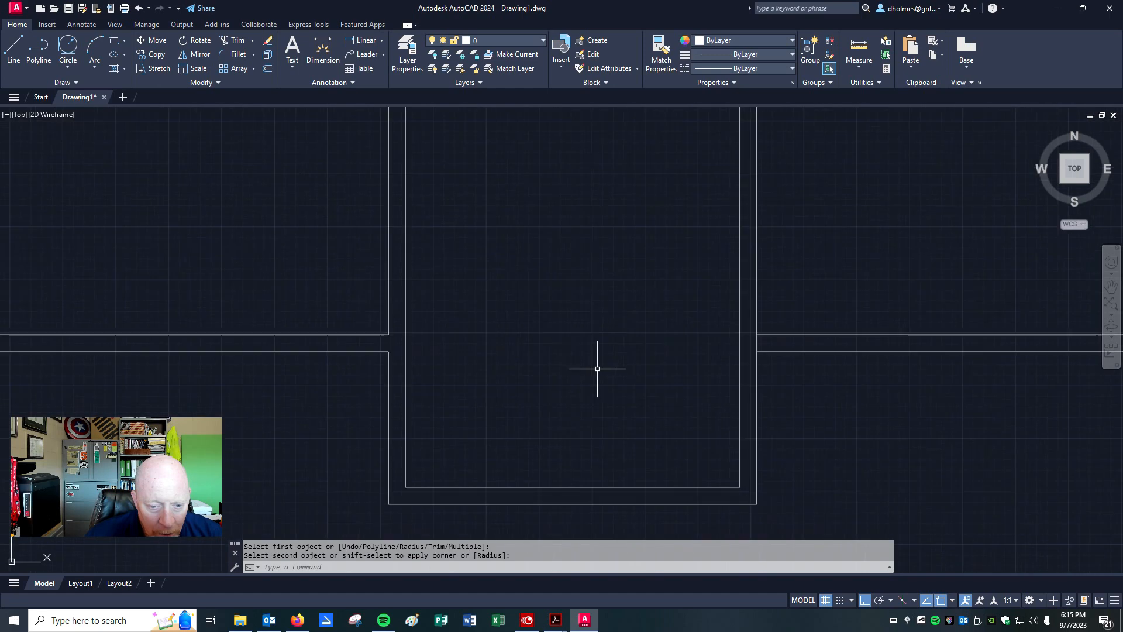
Step: Trim the right partition's outer face between the inner and outer front wall lines
click(233, 40)
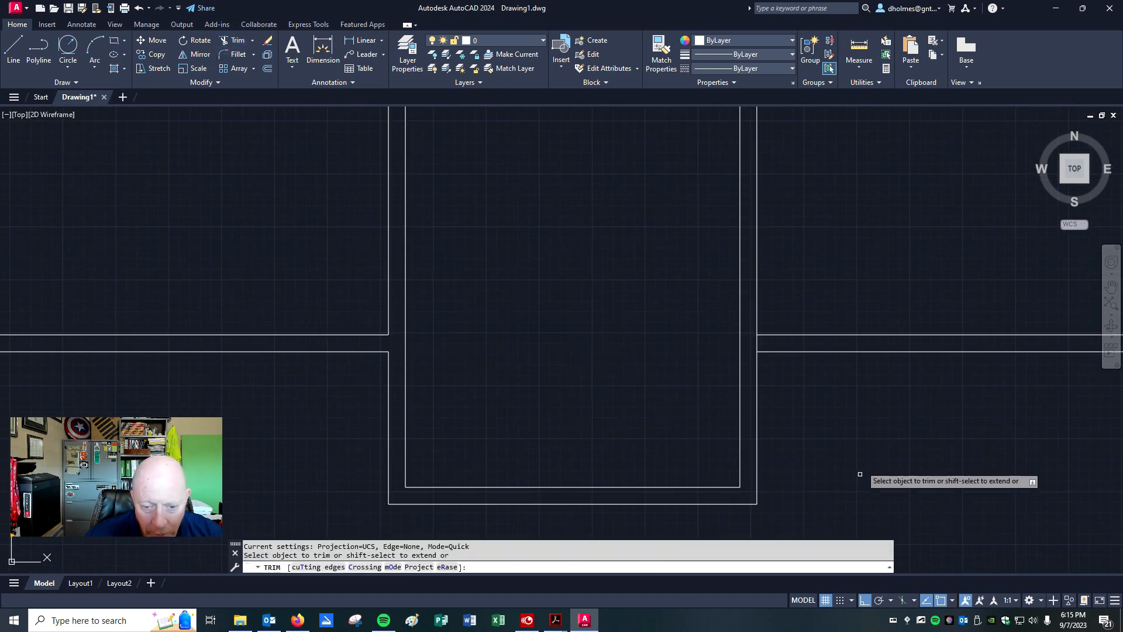
click(757, 343)
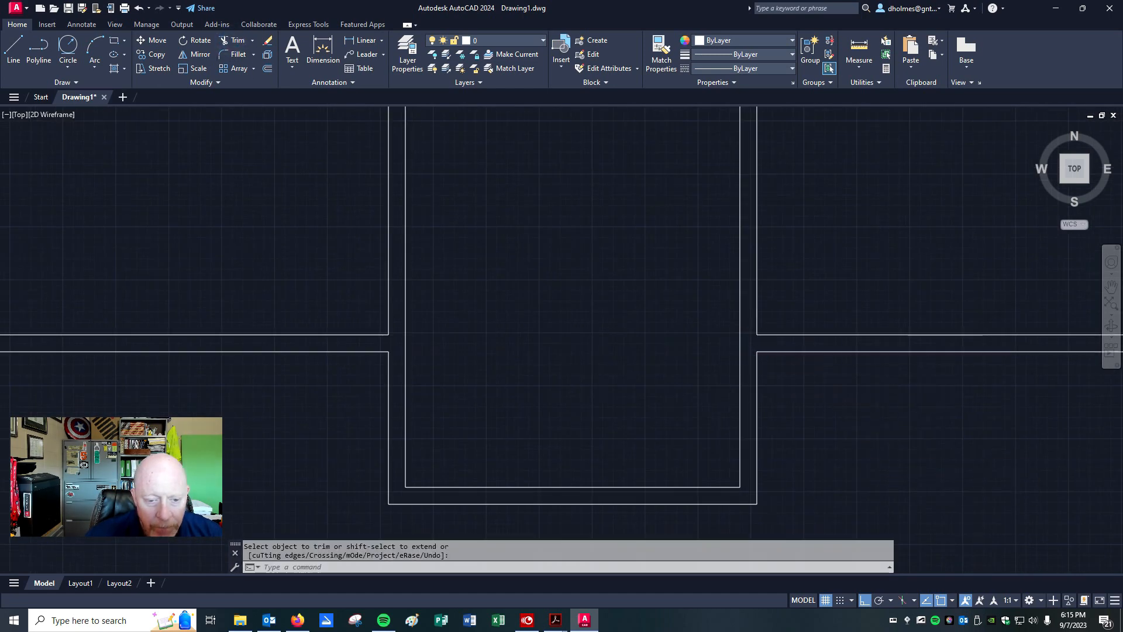
scroll(701, 391, down, 6)
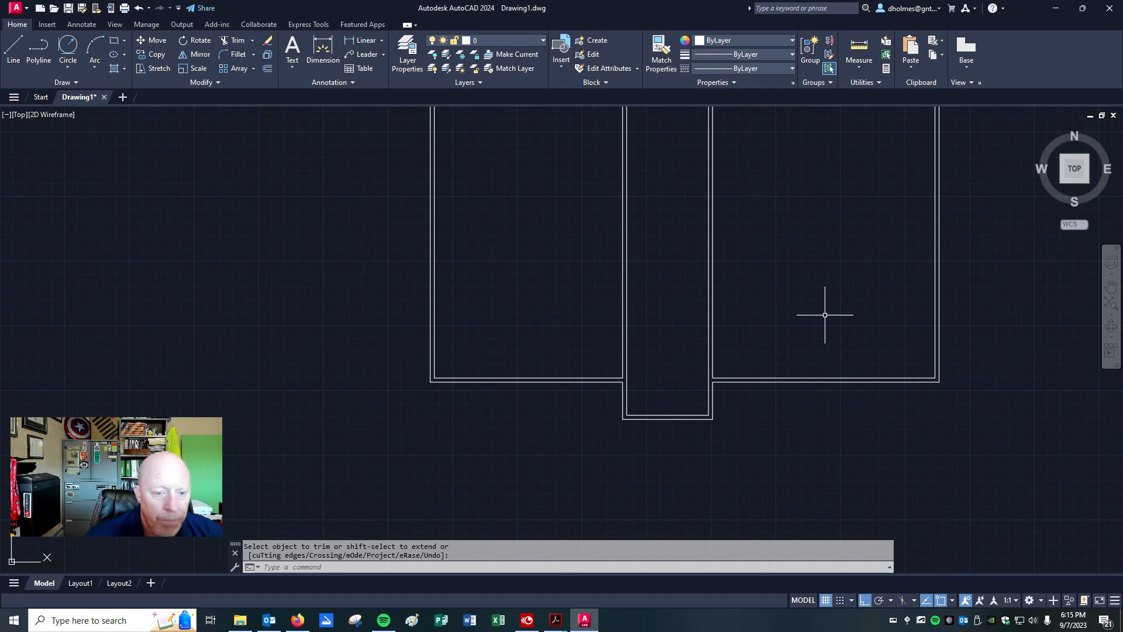
scroll(824, 314, down, 2)
scroll(820, 226, up, 2)
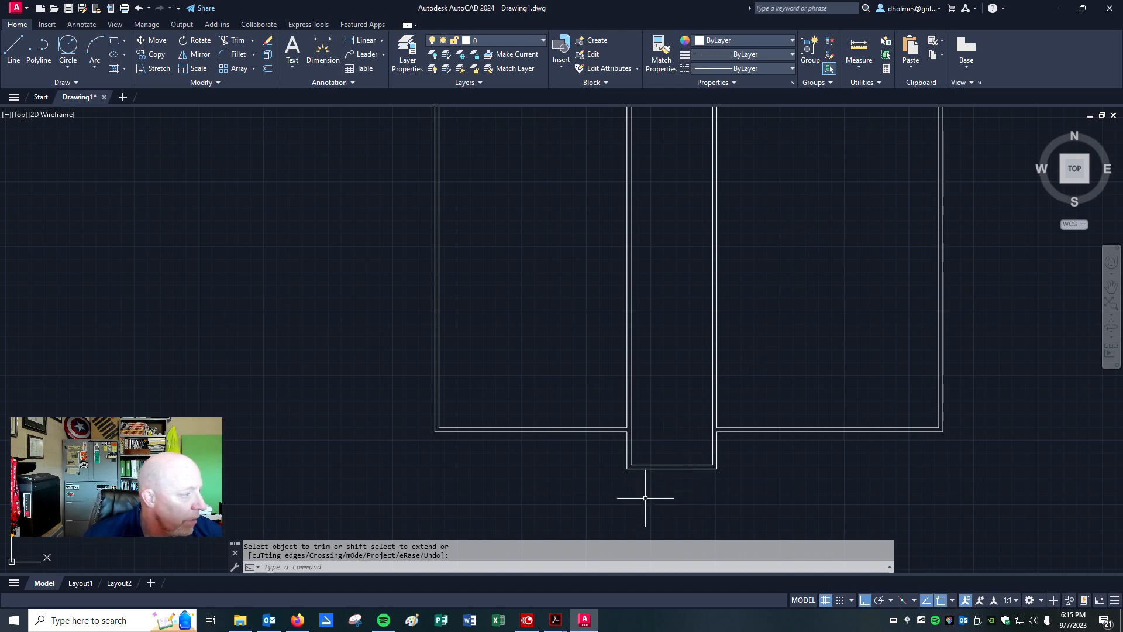
Step: Check the right front room's depth in the floor plan PDF, and offset that room's outer front wall line 12'-6" toward the back in AutoCAD
key(alt+Tab)
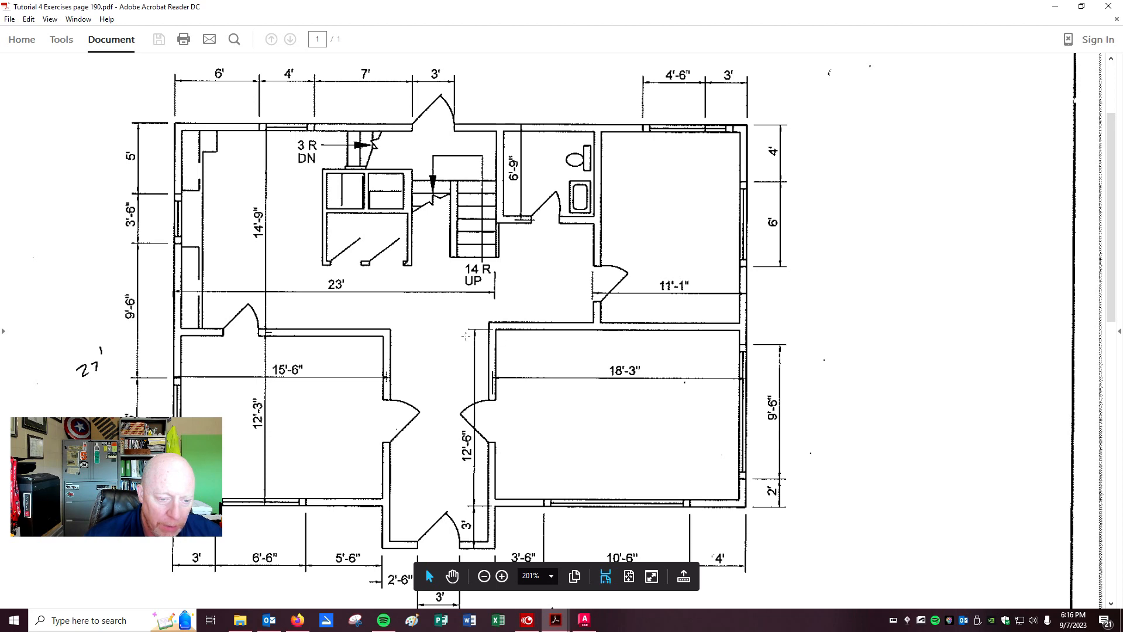
mouse_move(641, 16)
mouse_down()
mouse_move(564, 19)
mouse_move(0, 119)
mouse_up()
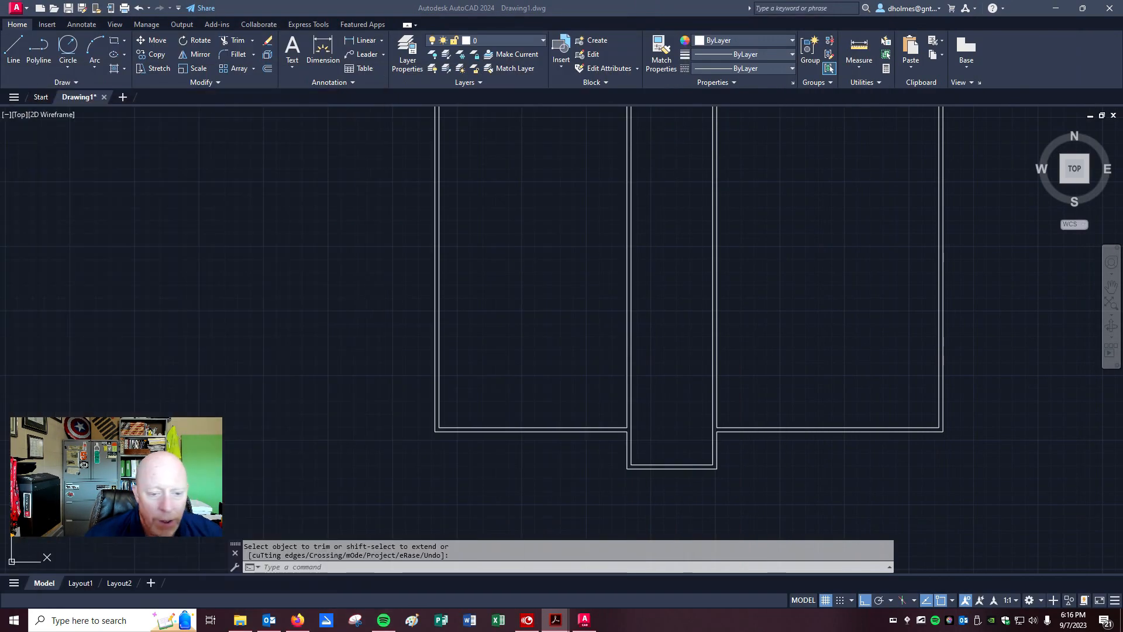
click(269, 69)
text(12)
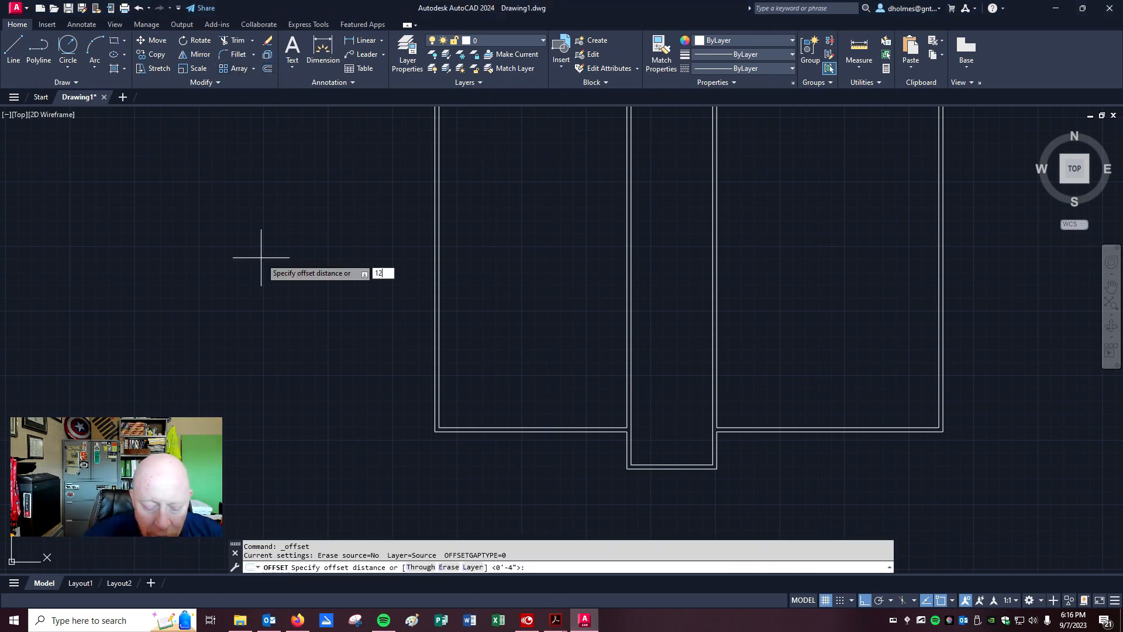
text('-6)
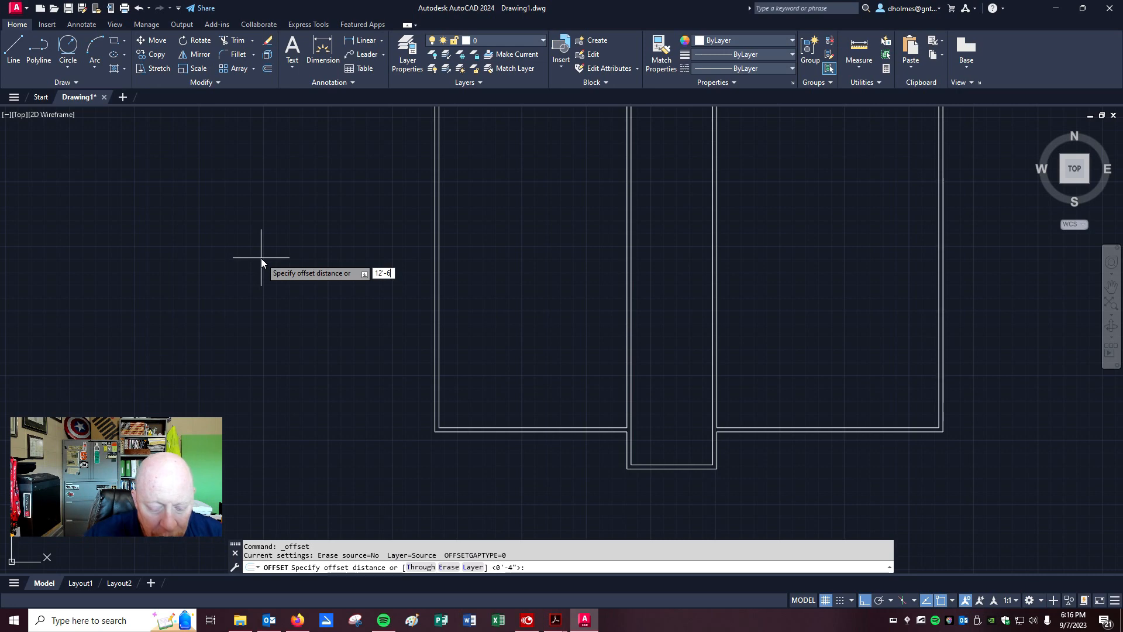
key(Return)
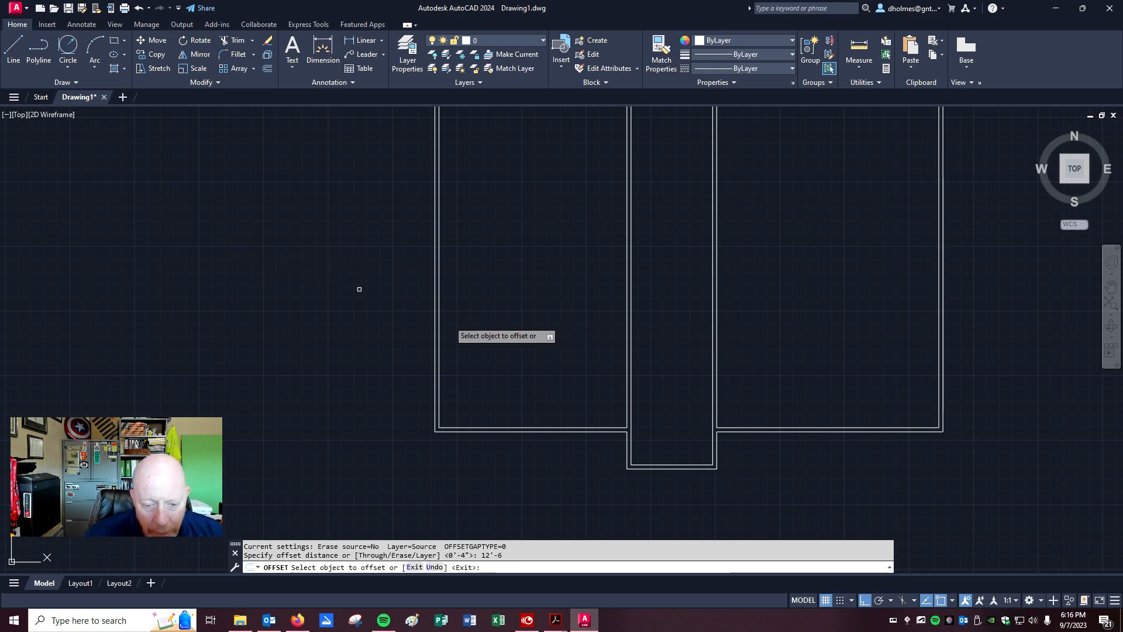
click(763, 433)
click(785, 298)
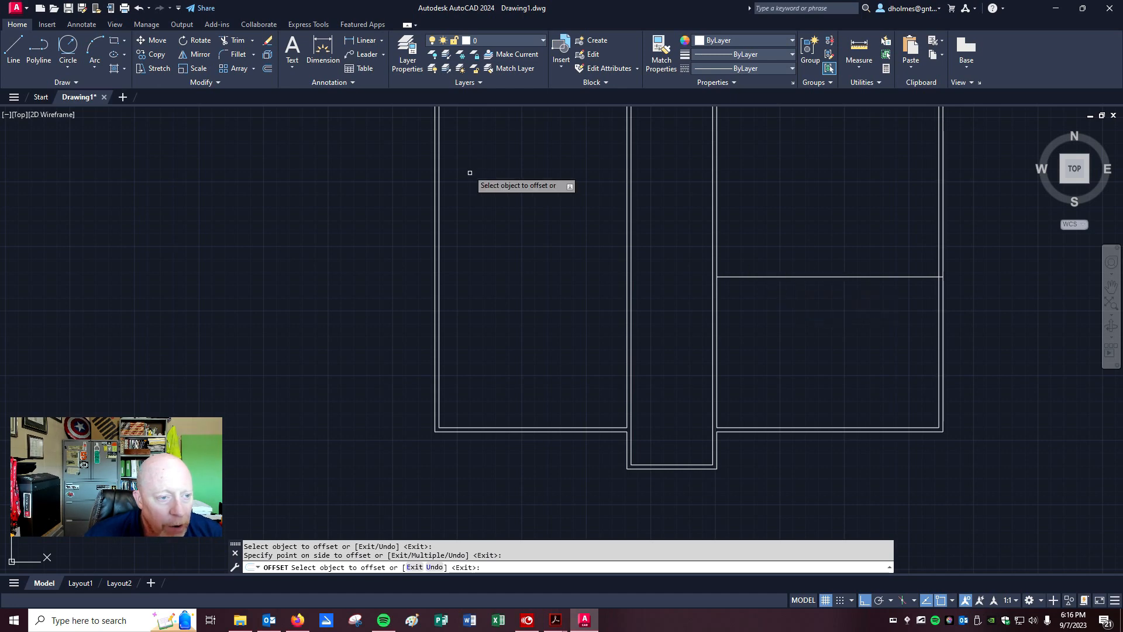
Step: Offset the right room's new back wall line 4" toward the back to give the wall its thickness
click(266, 69)
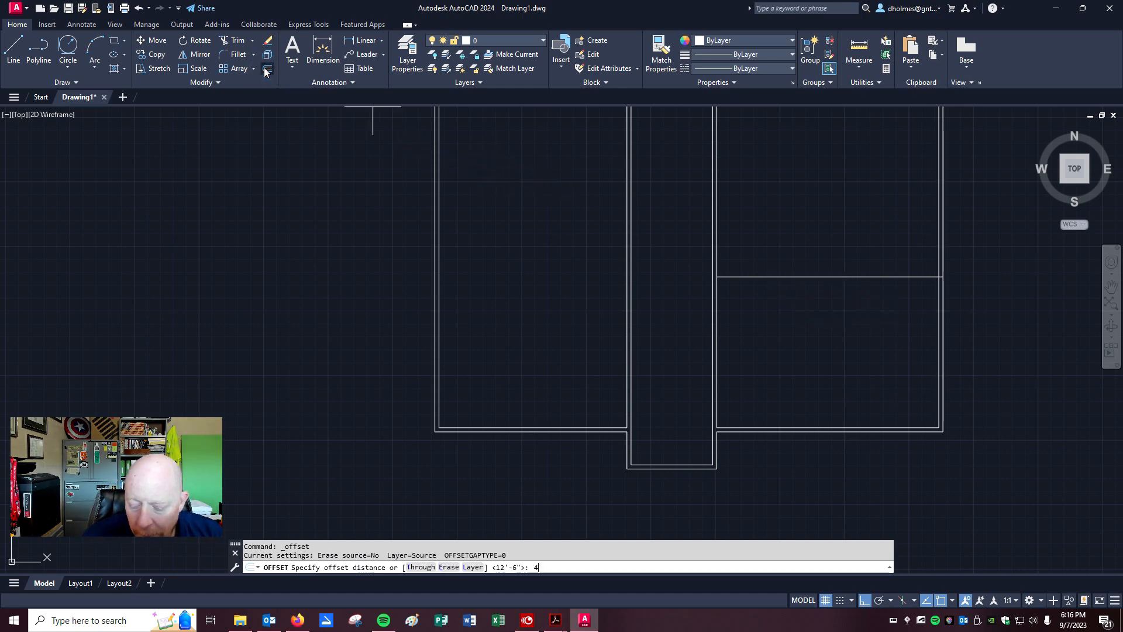
text(4)
key(Return)
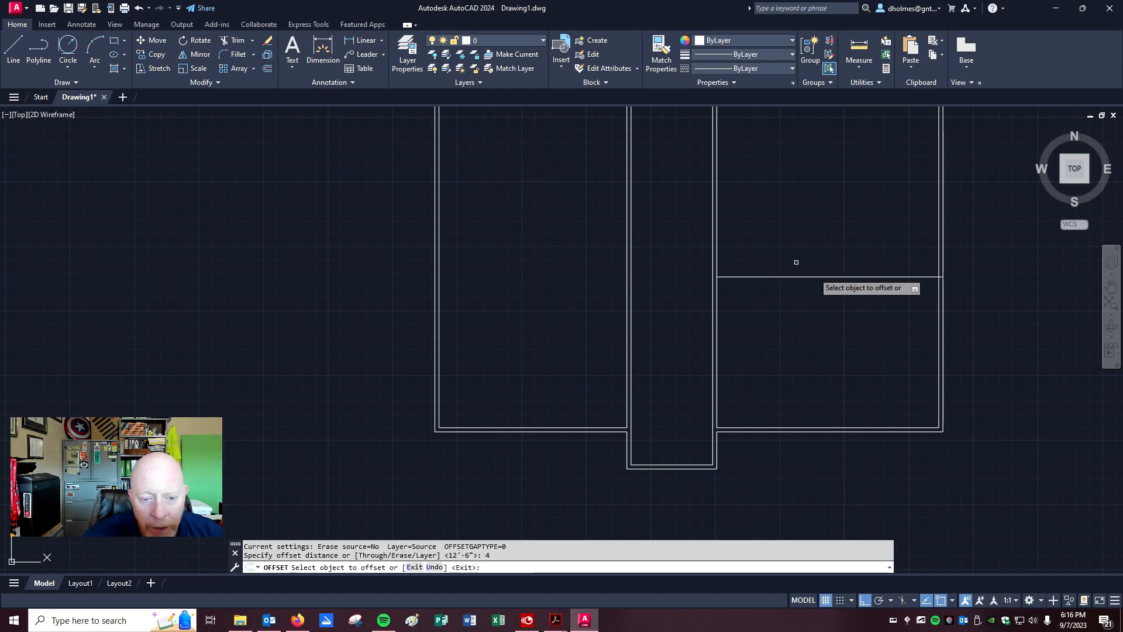
click(822, 276)
click(827, 228)
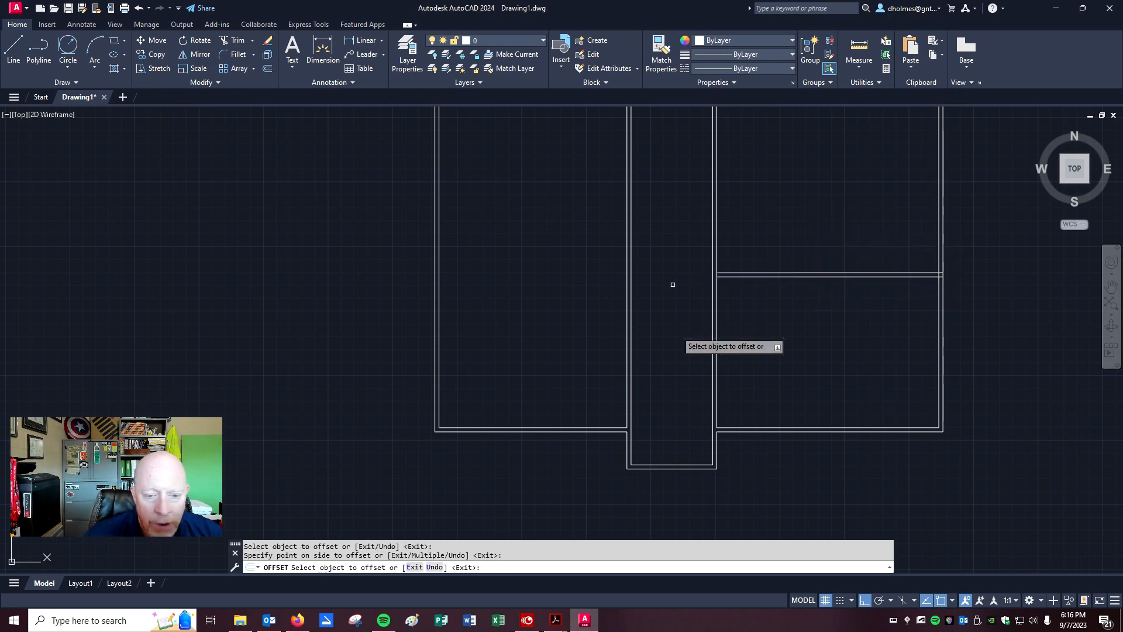
Step: Try to join the right front room's outer back wall line to the partition's room-side face with a zero-radius fillet
click(234, 54)
click(730, 273)
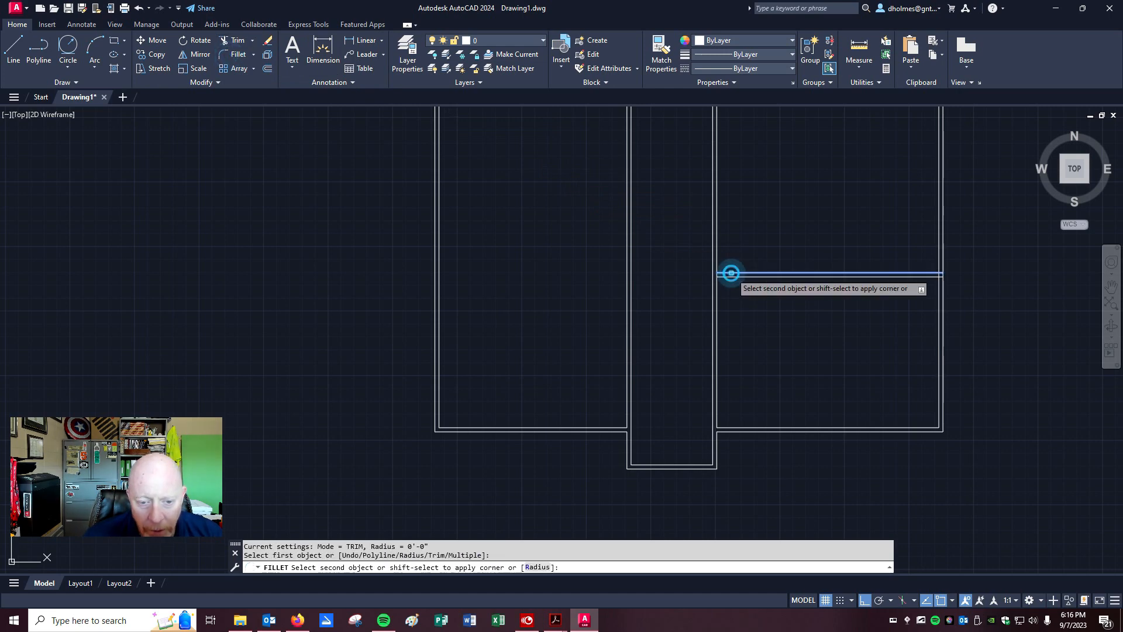
click(718, 286)
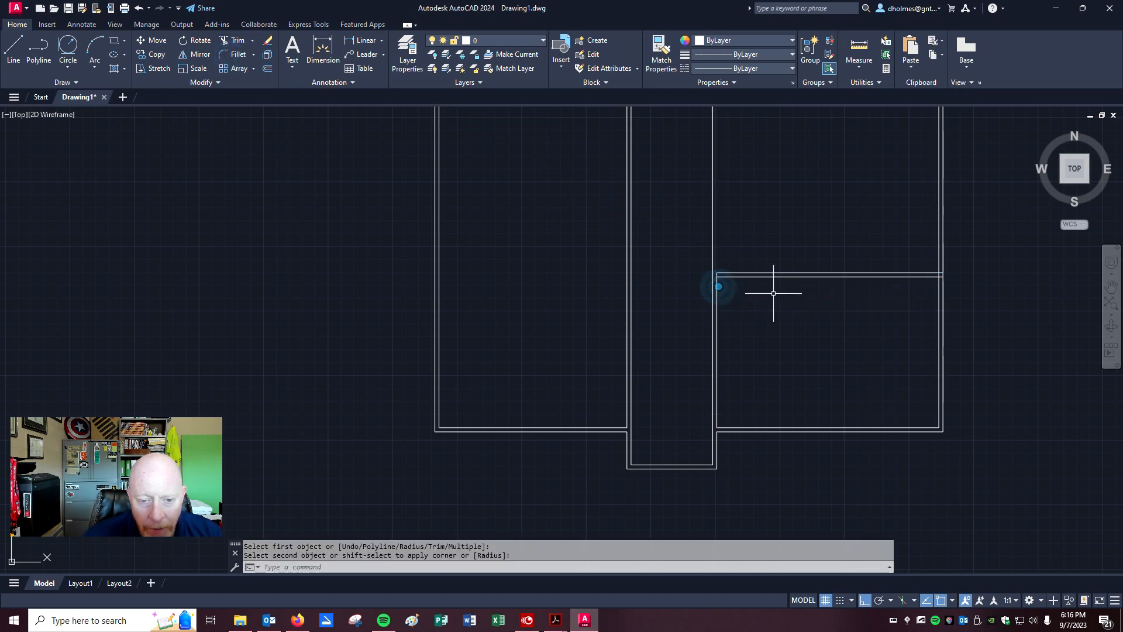
key(Return)
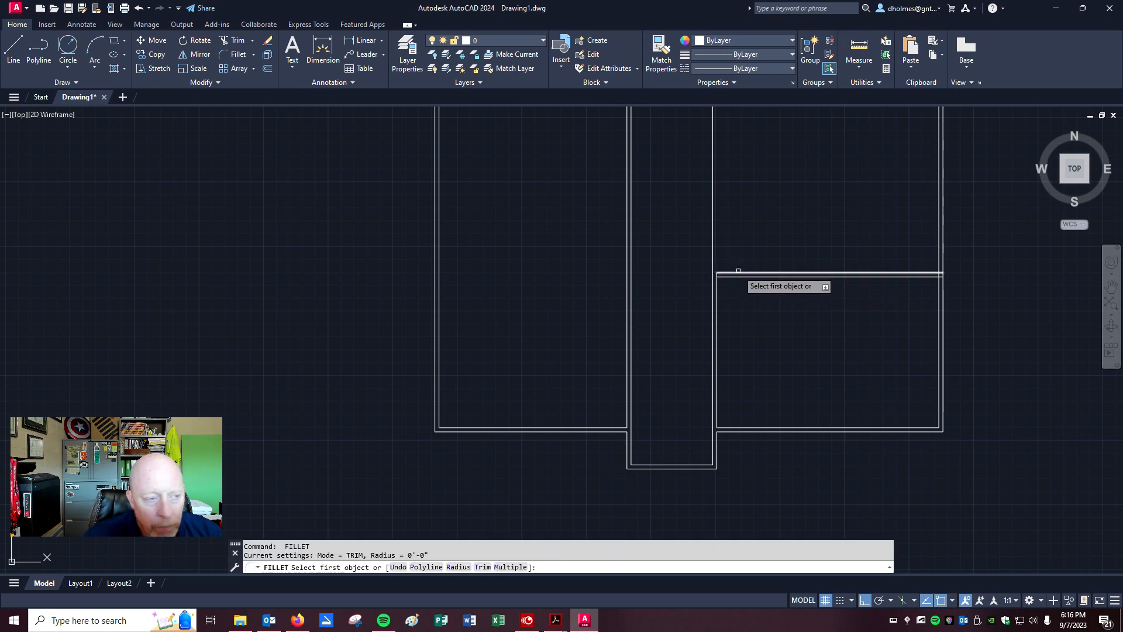
click(138, 10)
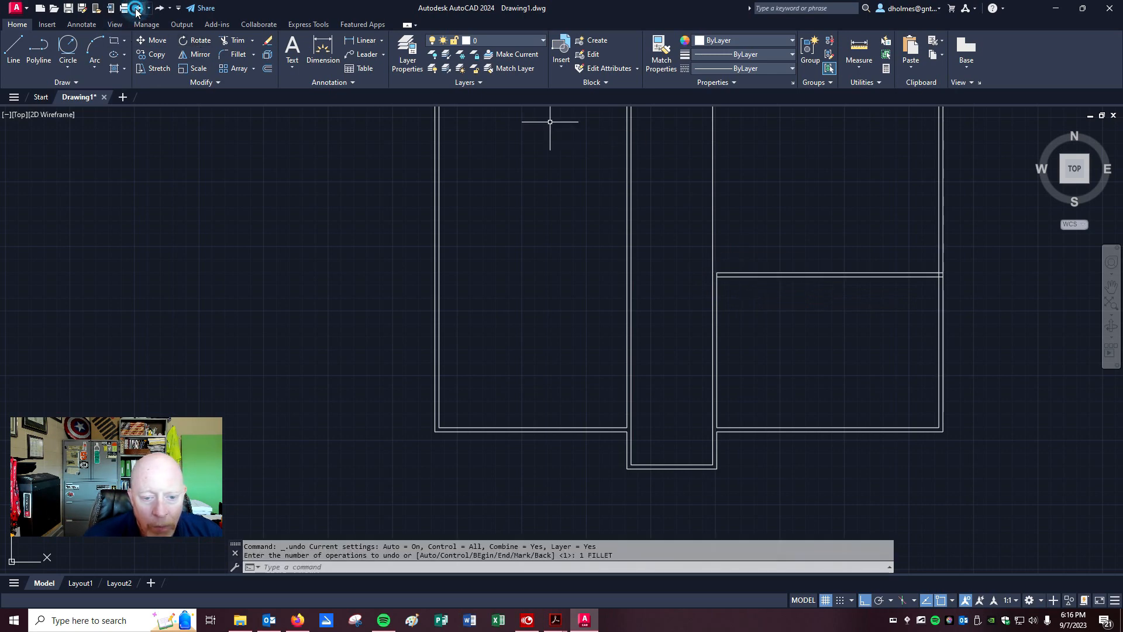
Step: Join the right front room's outer and inner back wall lines to the partition's hall-side and room-side faces with zero-radius fillets
click(237, 53)
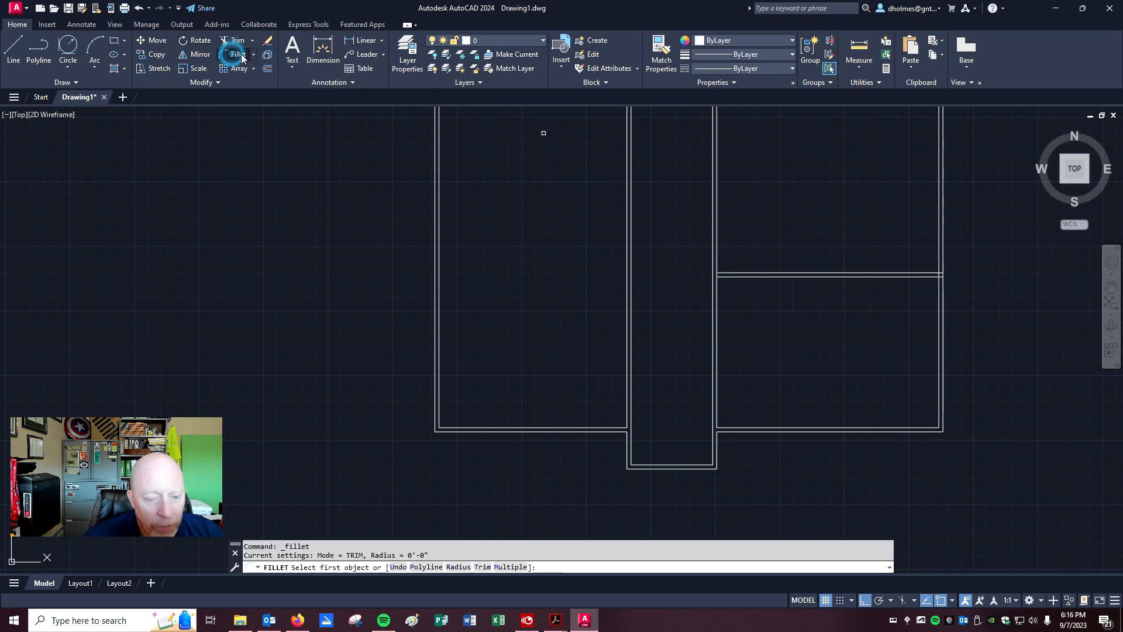
click(732, 273)
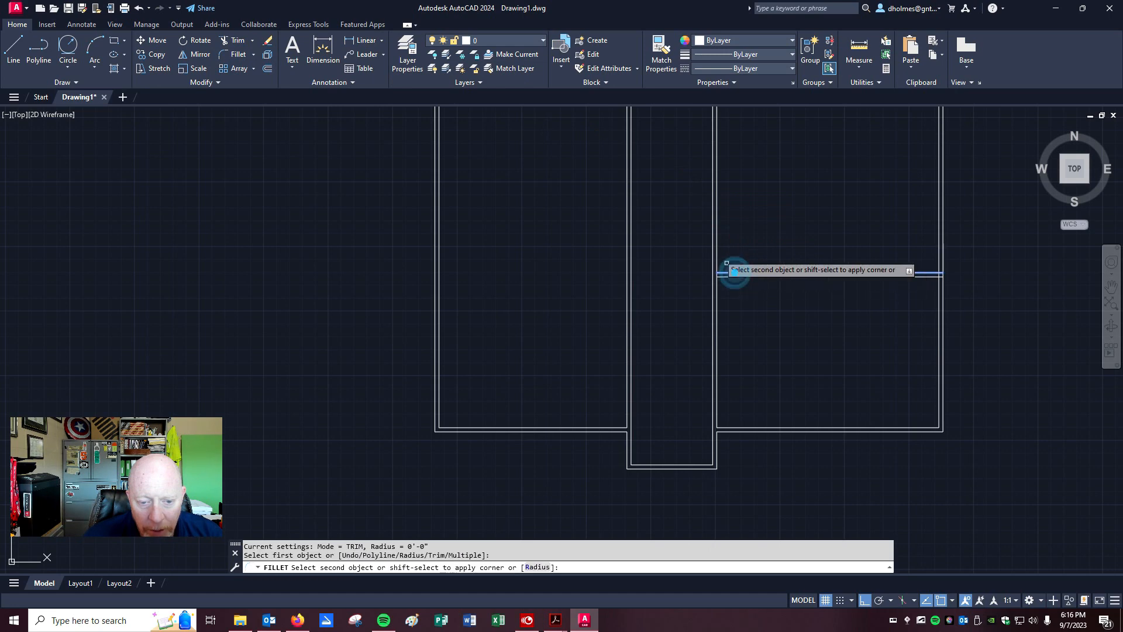
click(713, 282)
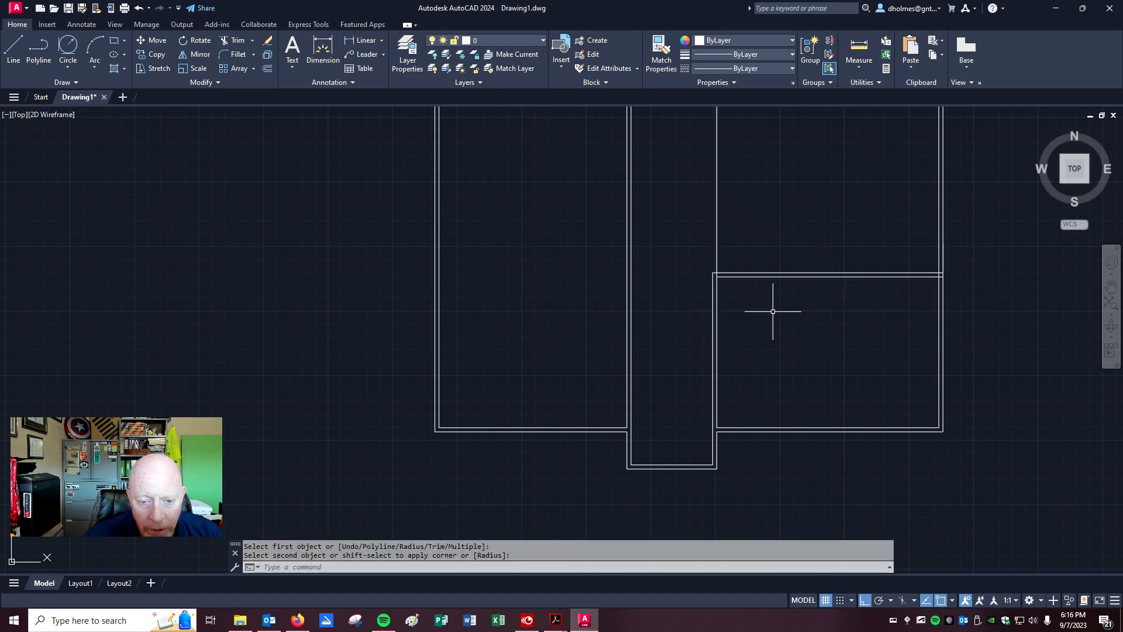
key(Return)
click(739, 275)
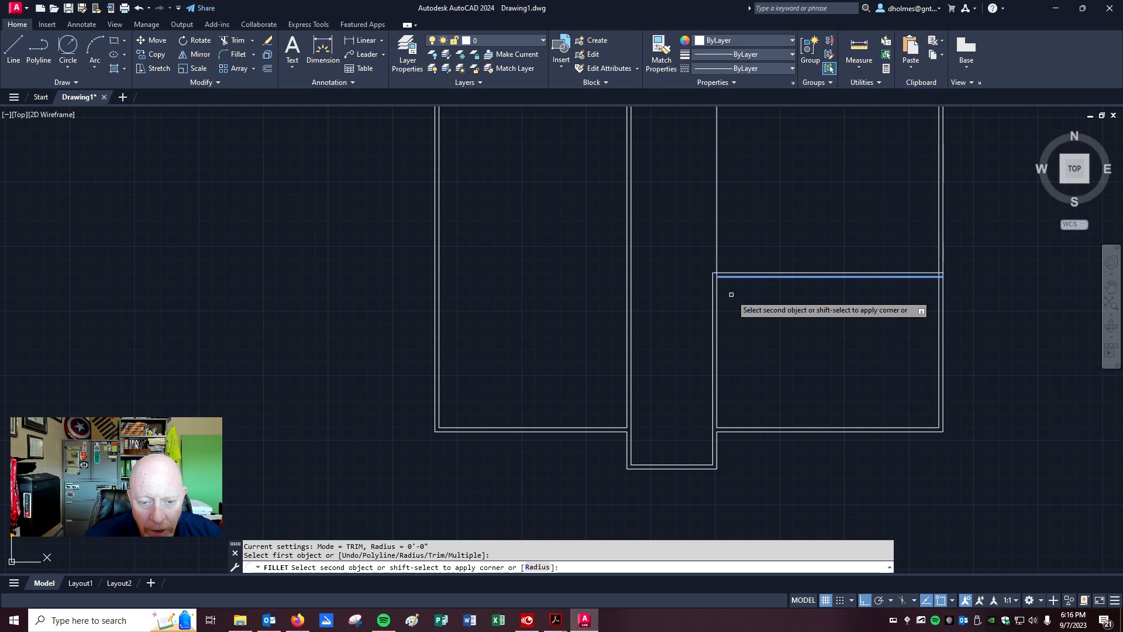
click(716, 288)
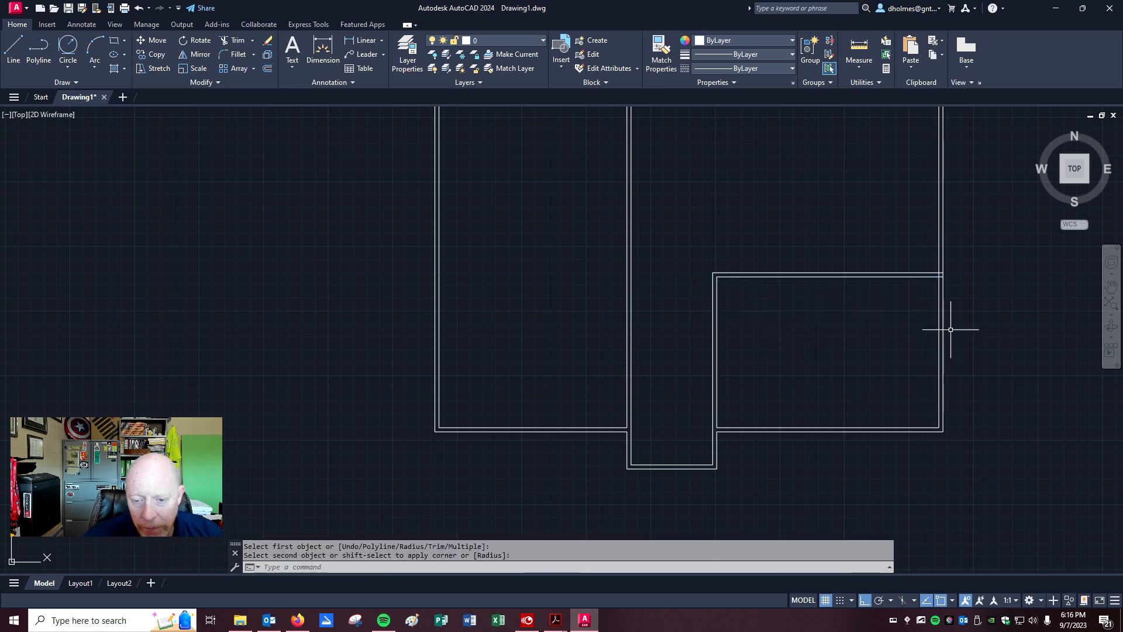
Step: Trim the ends of the right room's two back wall lines between the inner and outer right exterior wall lines
scroll(965, 262, up, 6)
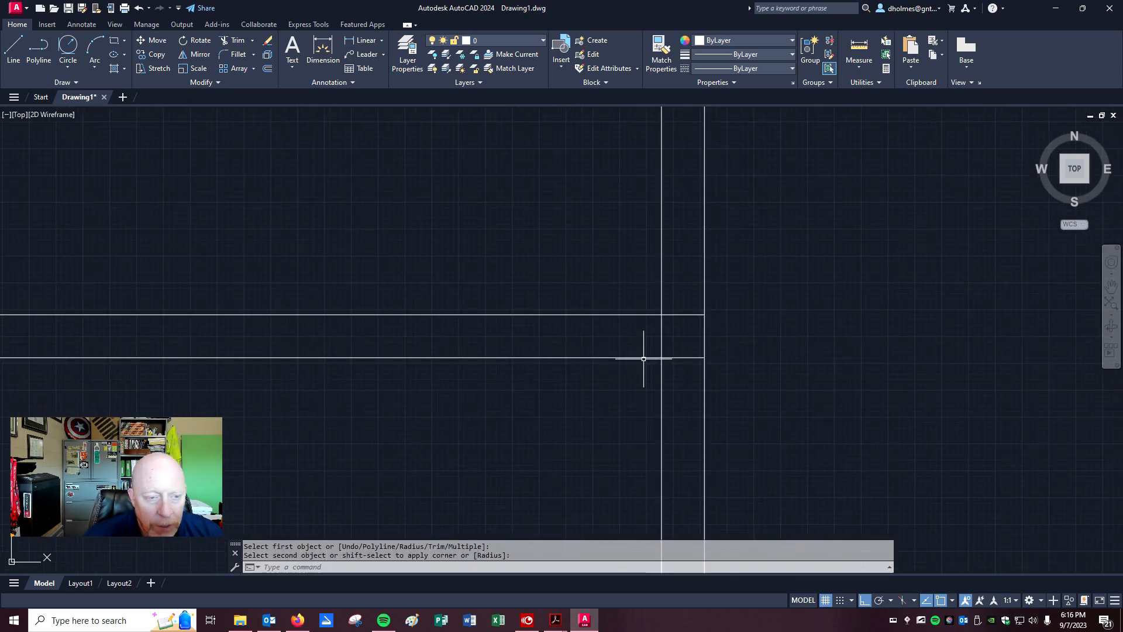
click(224, 40)
drag(682, 301, 682, 371)
drag(676, 331, 621, 338)
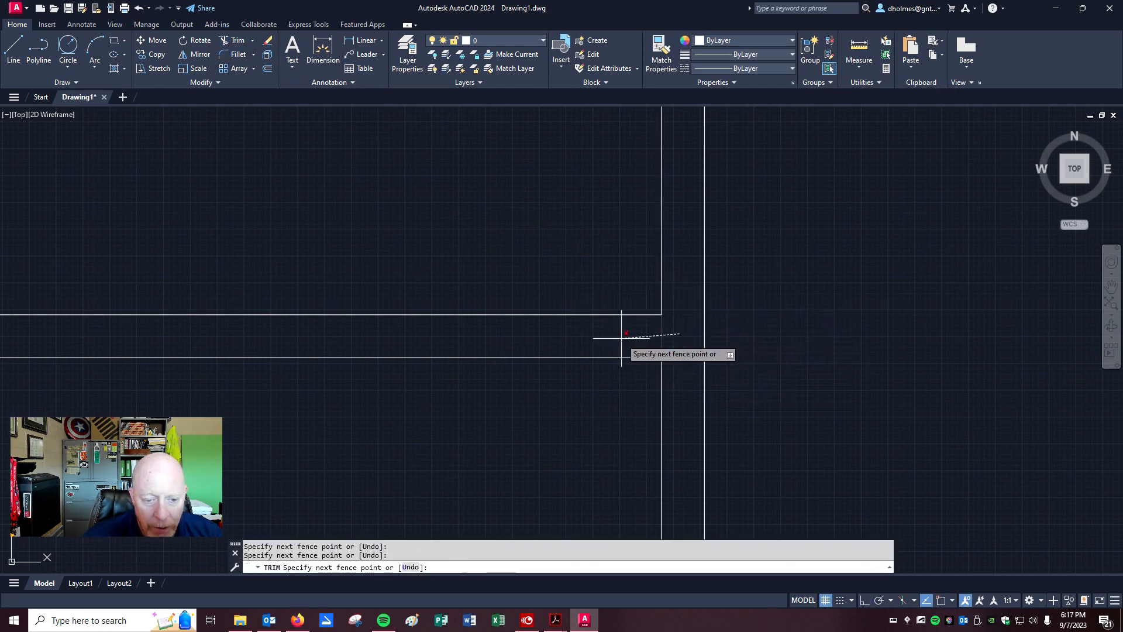
key(Escape)
click(621, 338)
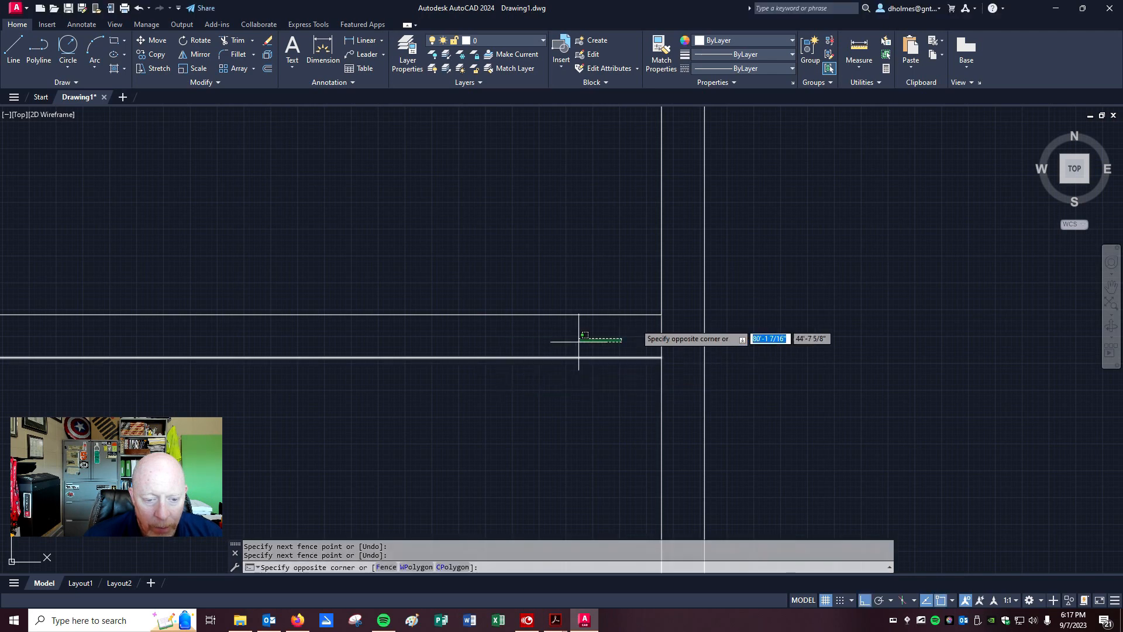
click(613, 338)
click(679, 333)
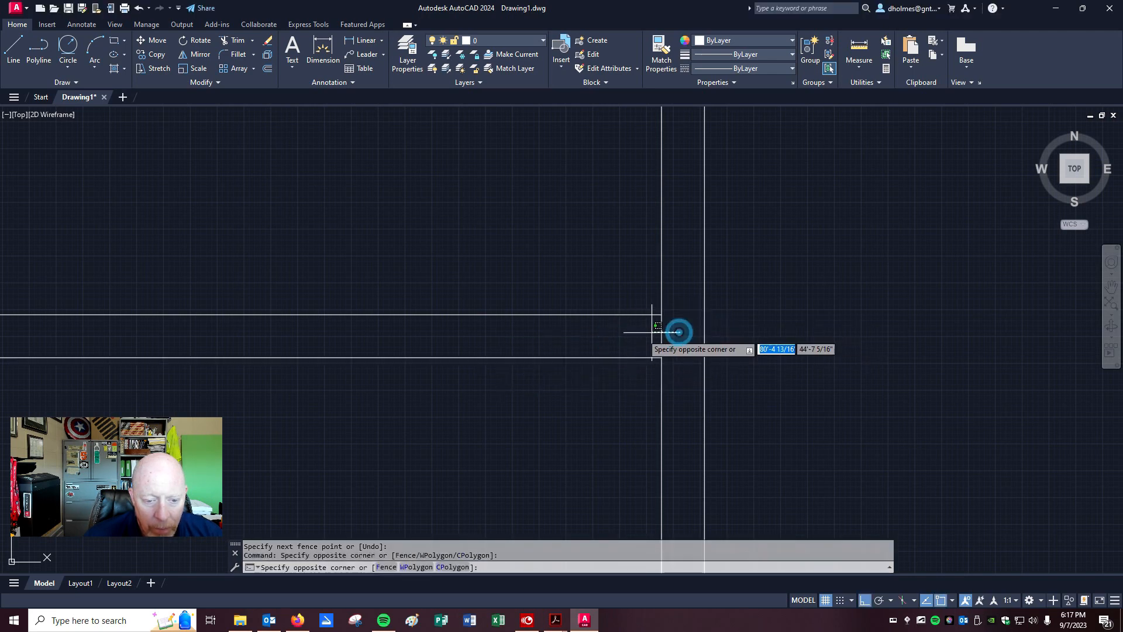
key(Escape)
key(Escape)
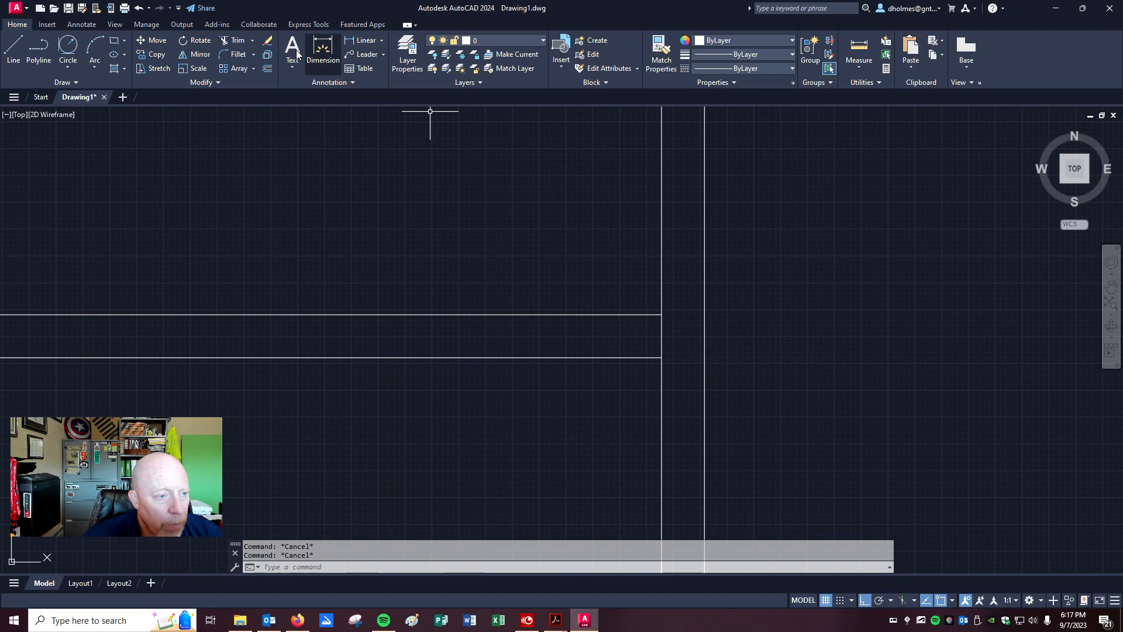
Step: Trim the inner right exterior wall line between the right room's two back wall lines to open the wall junction
click(233, 42)
click(670, 328)
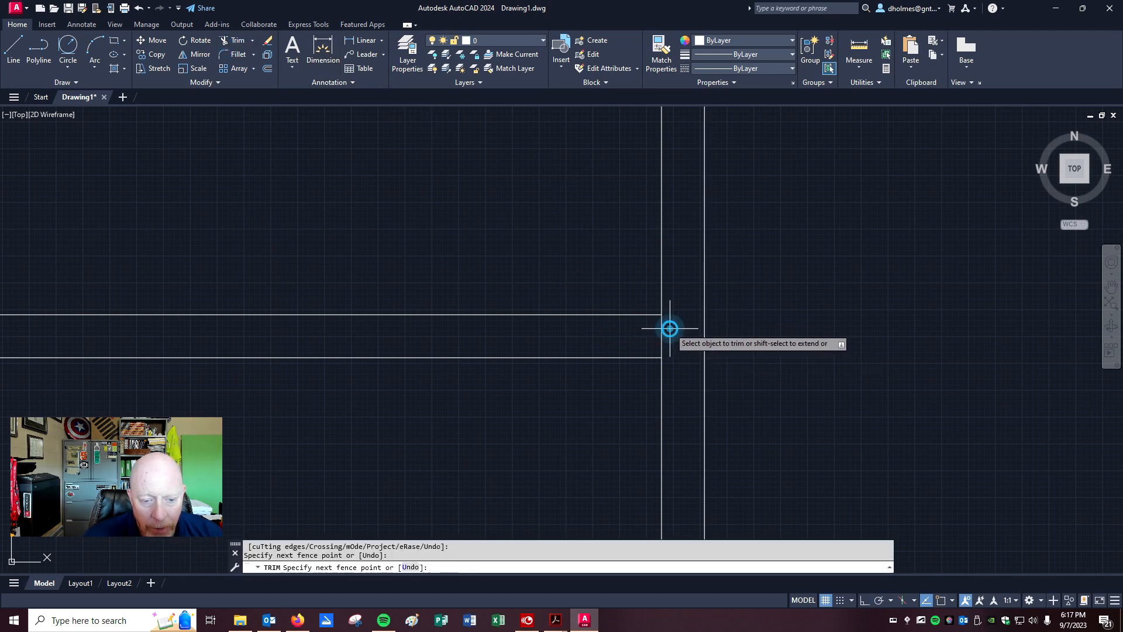
click(498, 355)
key(Return)
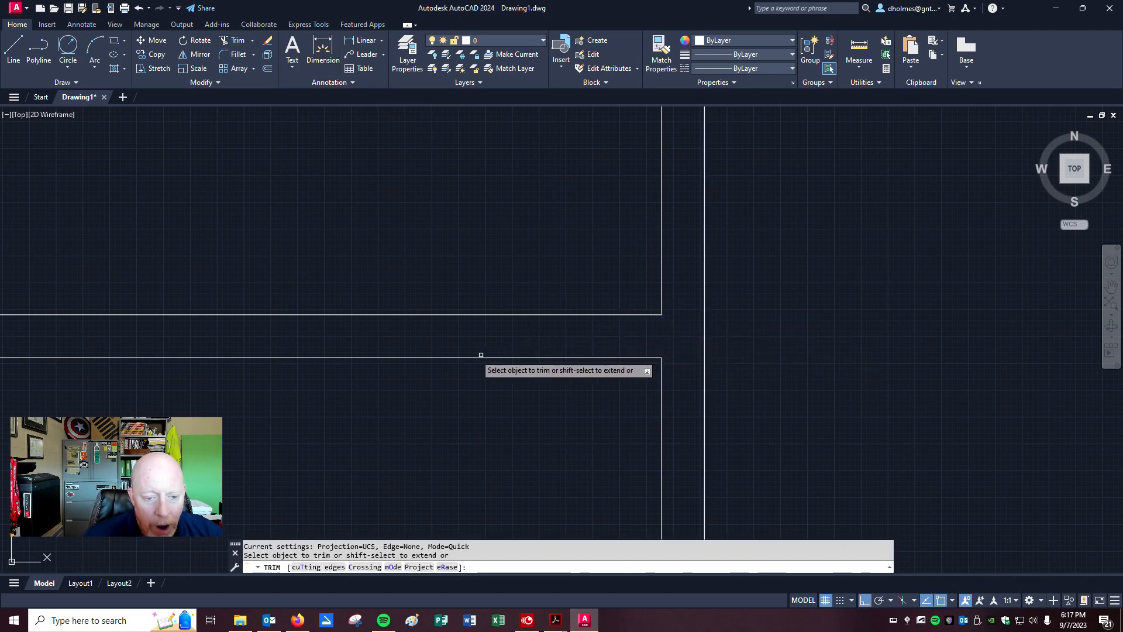
Step: Check the left front room's depth in the floor plan PDF, and offset that room's outer front wall line 12'-7" toward the back in AutoCAD
scroll(498, 354, down, 5)
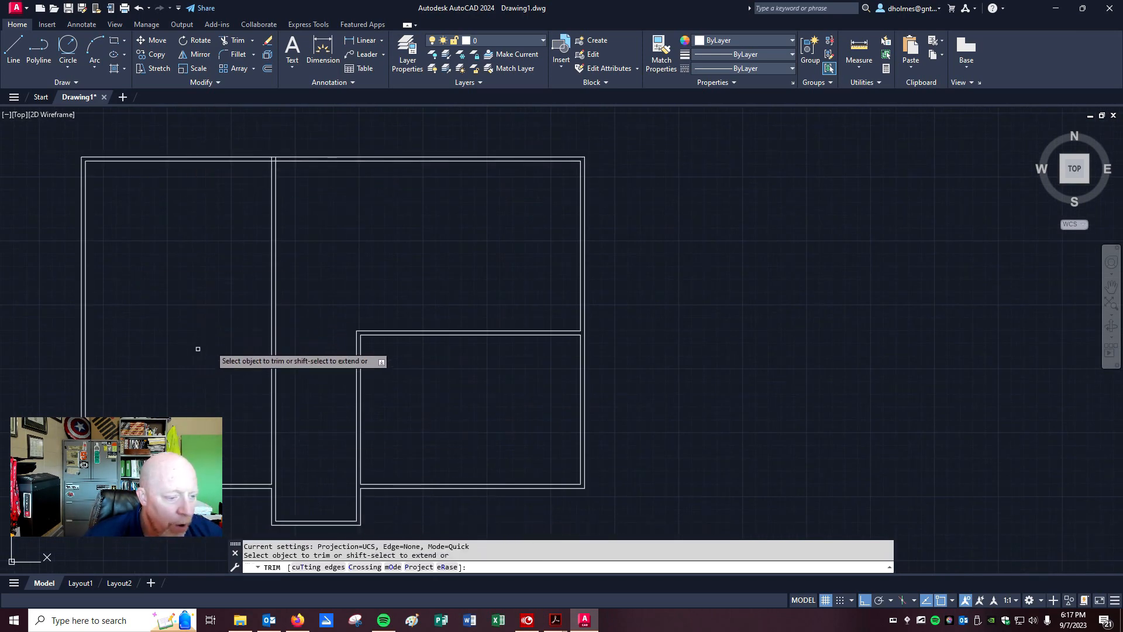
scroll(327, 262, up, 2)
scroll(421, 240, down, 8)
scroll(426, 237, up, 6)
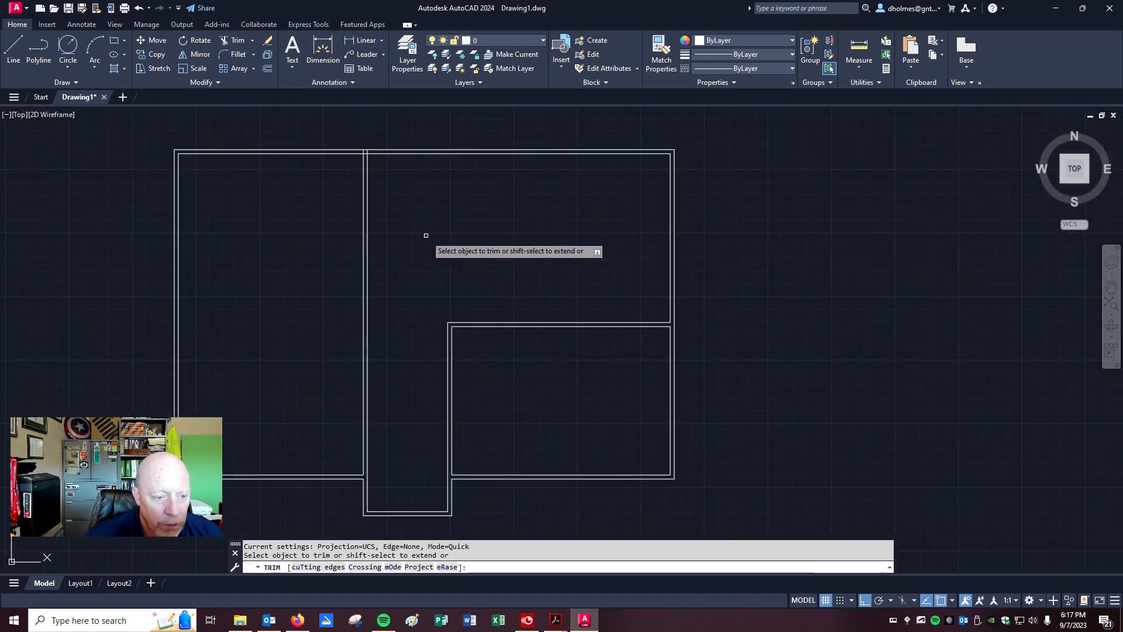
middle_drag(413, 245, 574, 233)
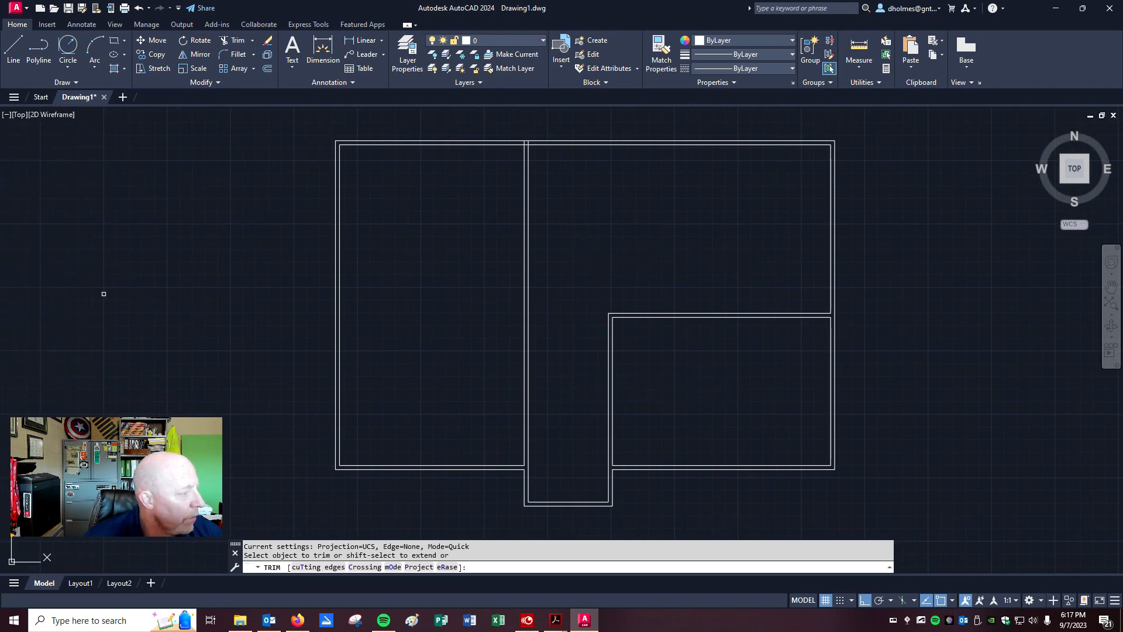
drag(0, 63, 552, 48)
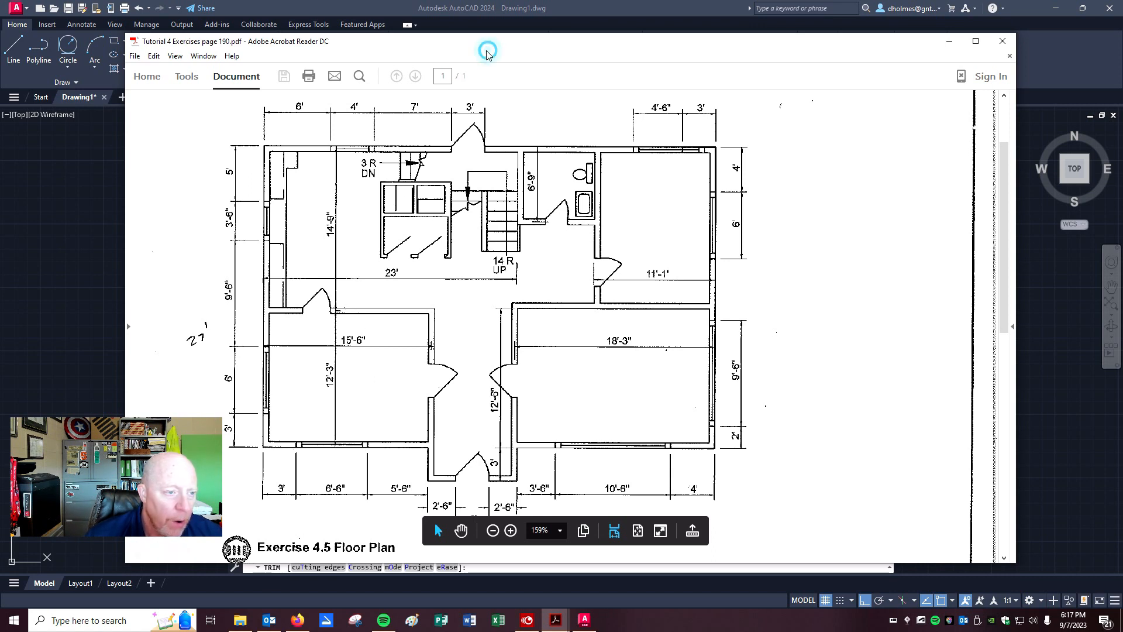
drag(487, 52, 0, 51)
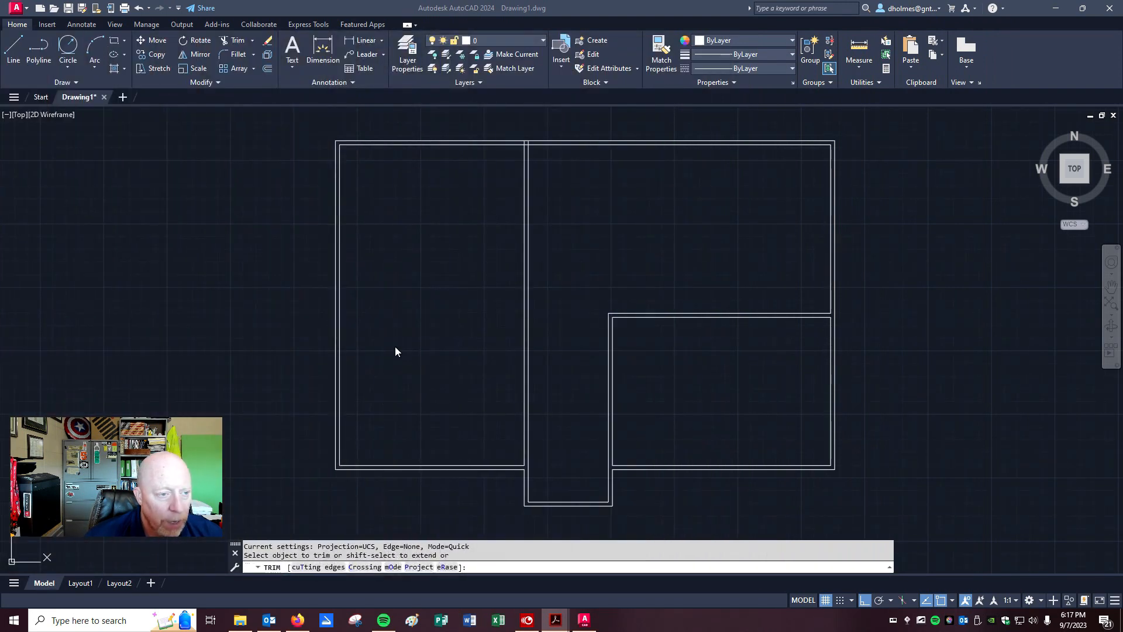
click(271, 68)
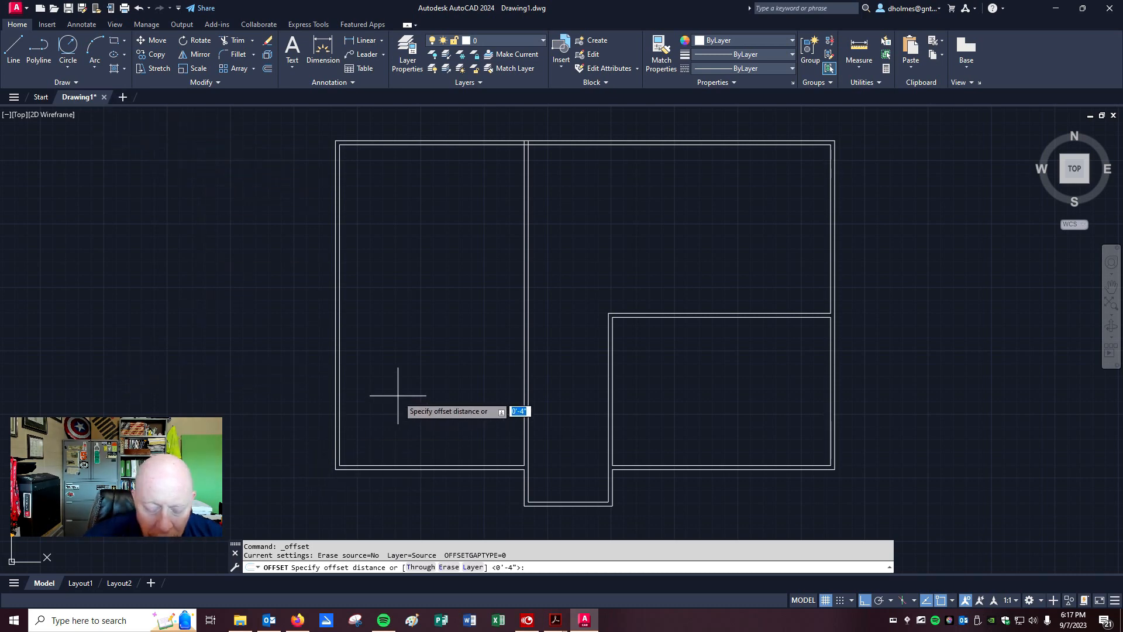
text(12)
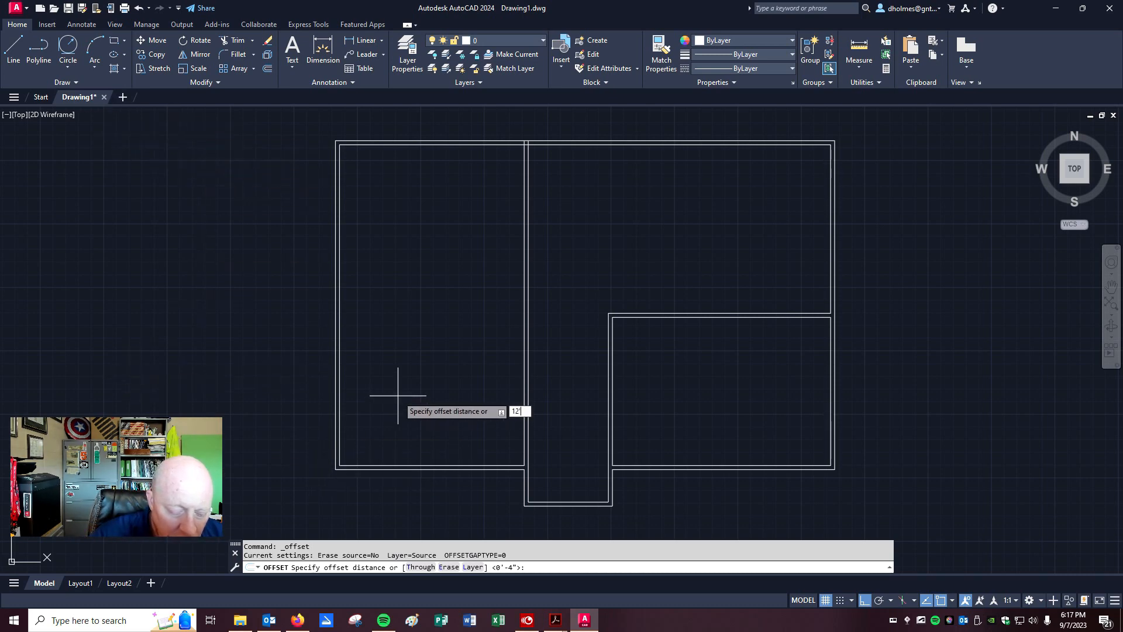
text('7)
key(Return)
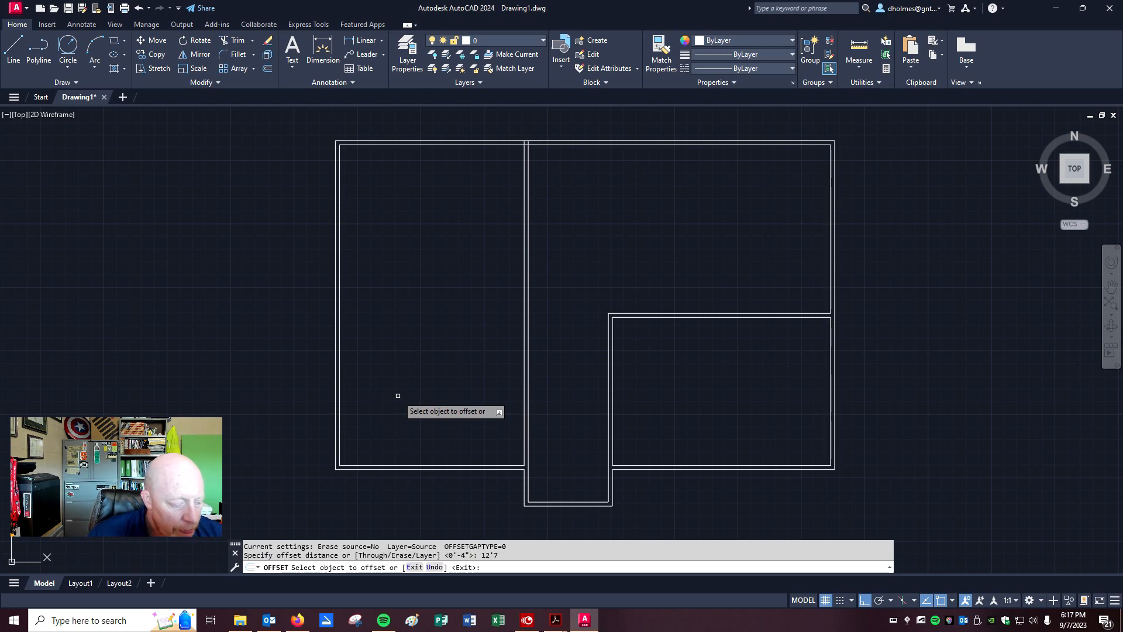
click(475, 469)
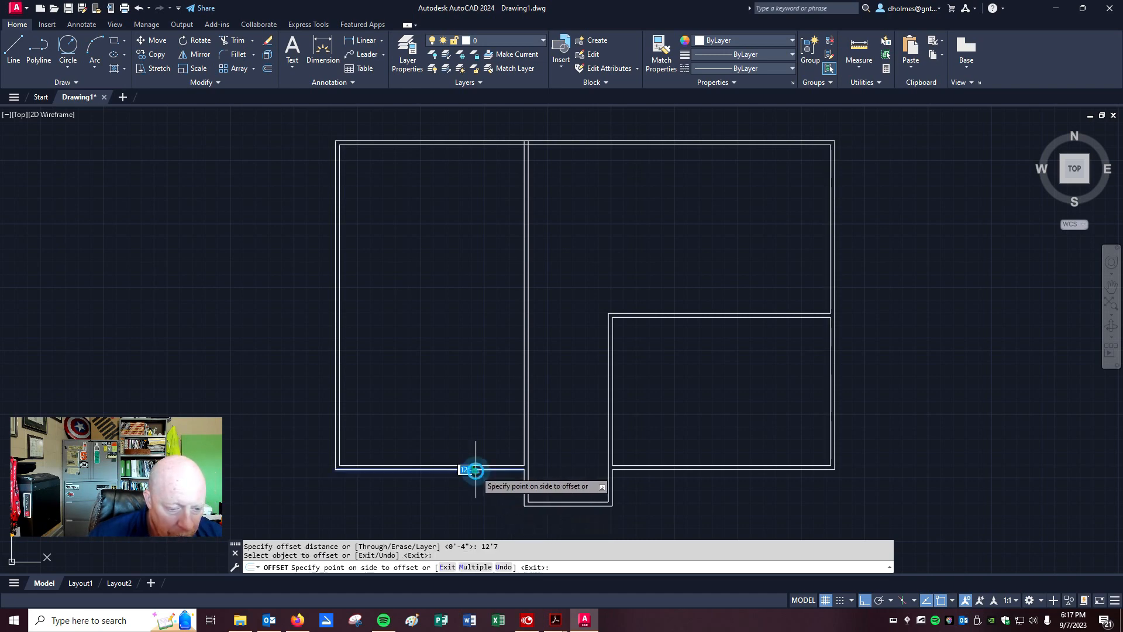
click(481, 386)
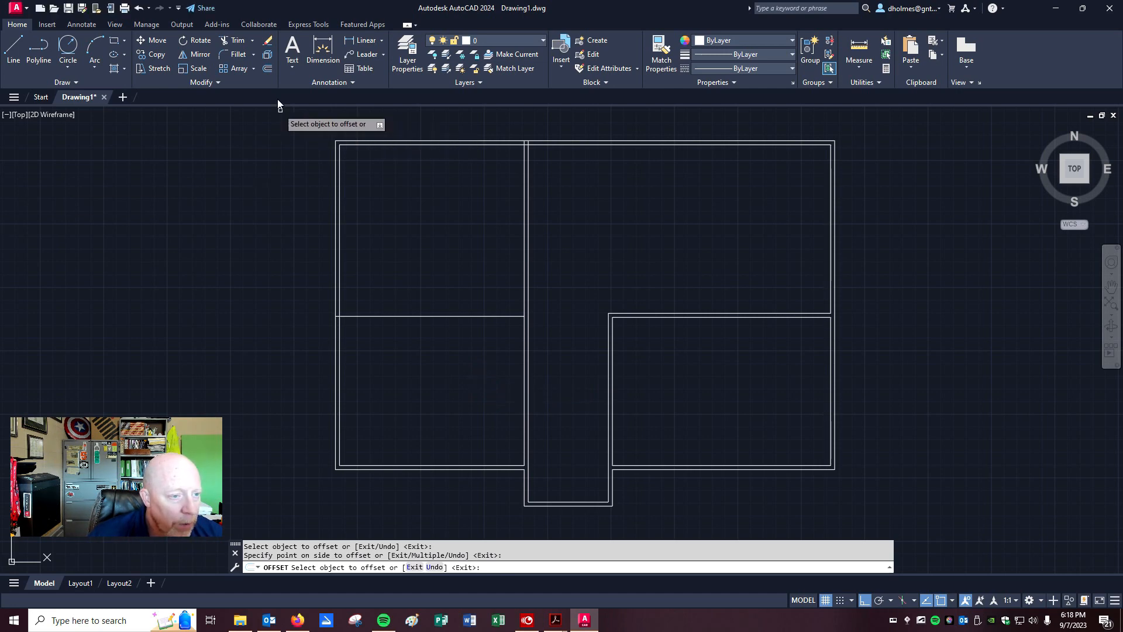
Step: Offset the left room's new back wall line 4" toward the front to give the wall its thickness
click(269, 69)
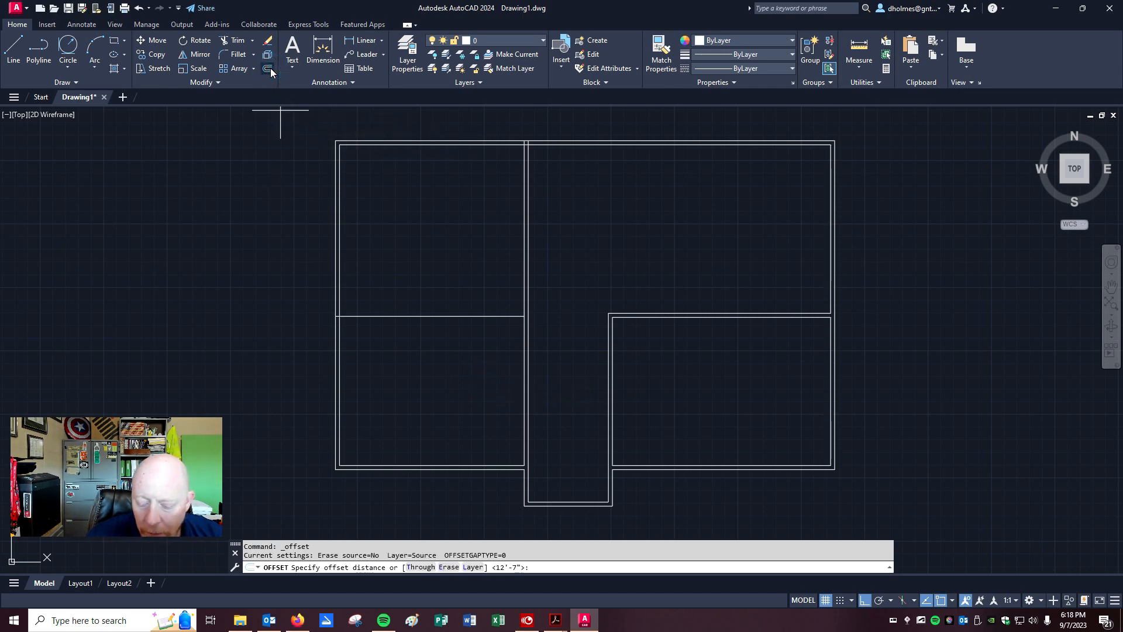
text(4)
key(Return)
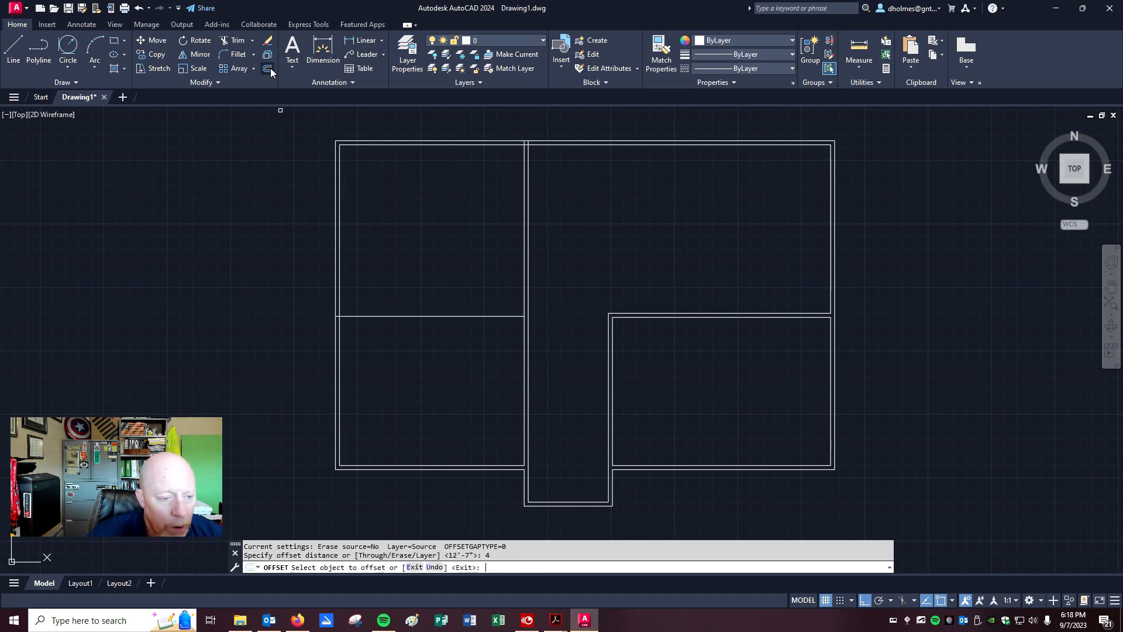
click(456, 316)
click(444, 355)
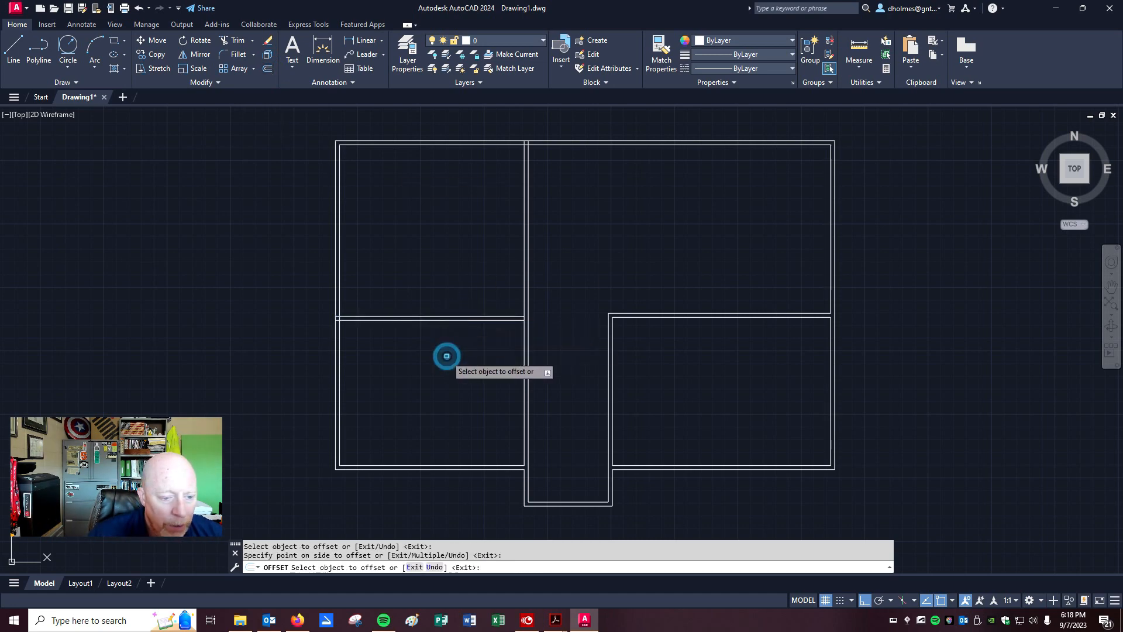
Step: Join the left front room's outer and inner back wall lines to the left partition's hall-side and room-side faces with zero-radius fillets
click(237, 54)
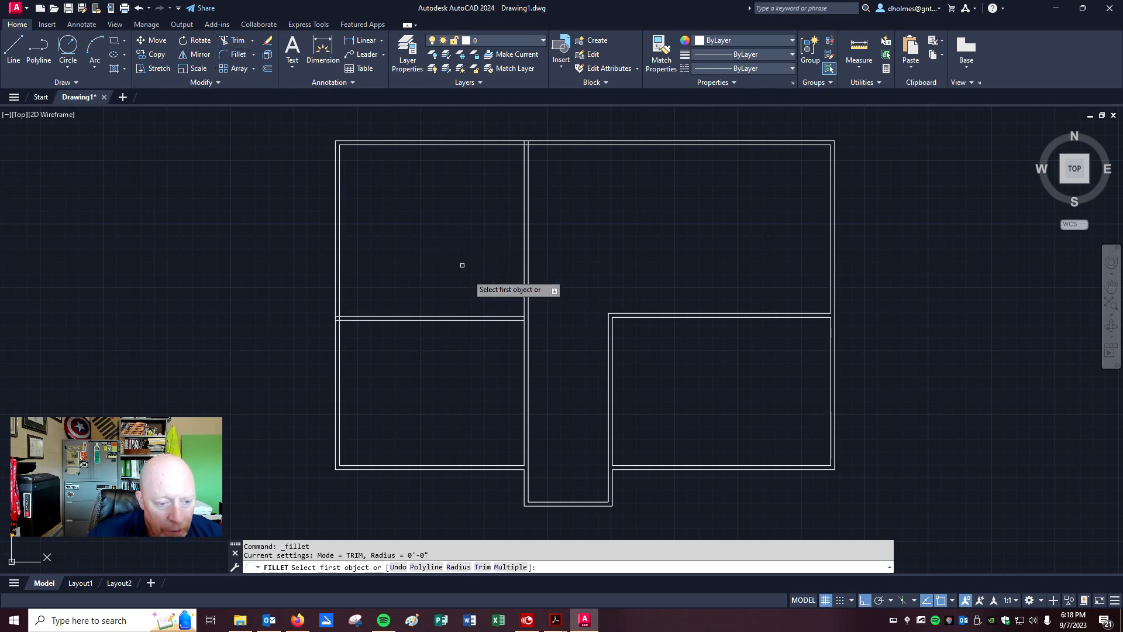
click(503, 317)
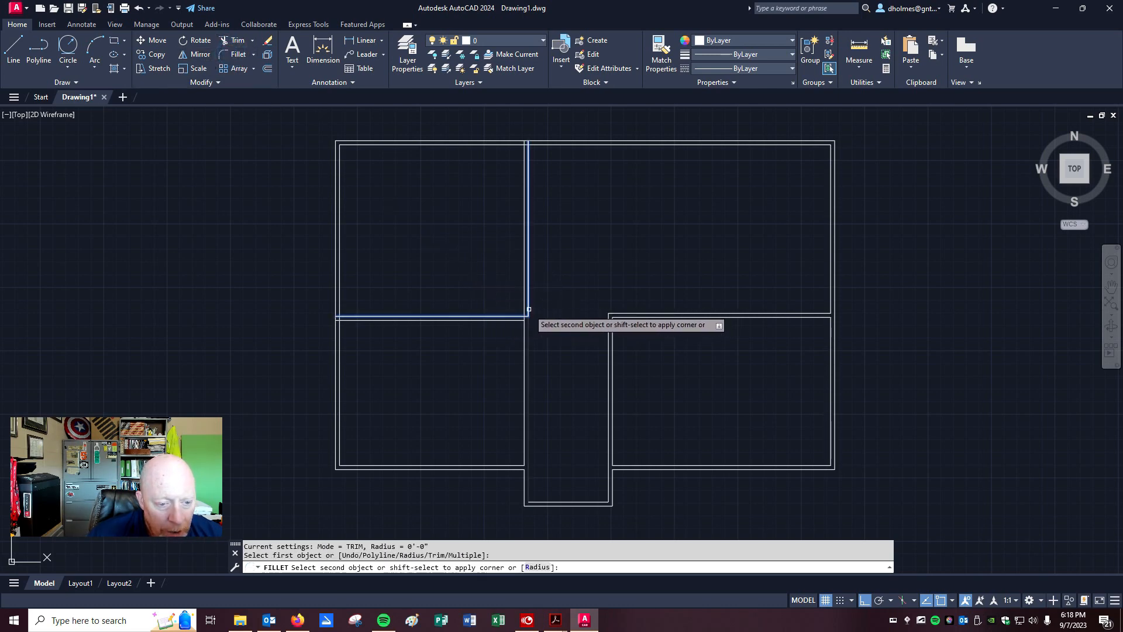
click(528, 338)
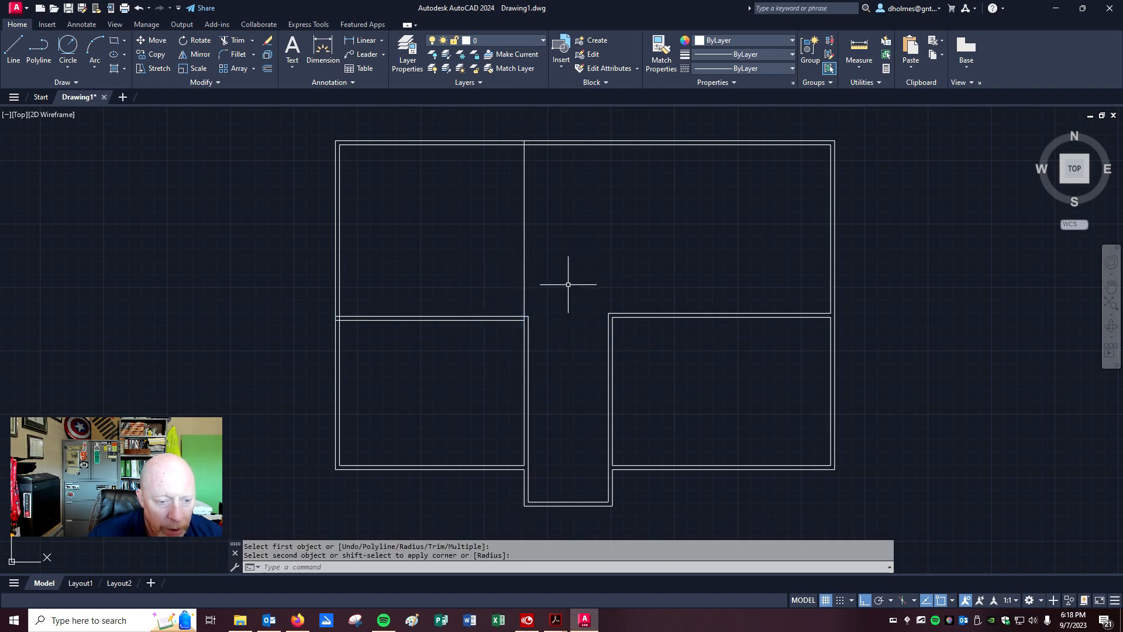
key(Return)
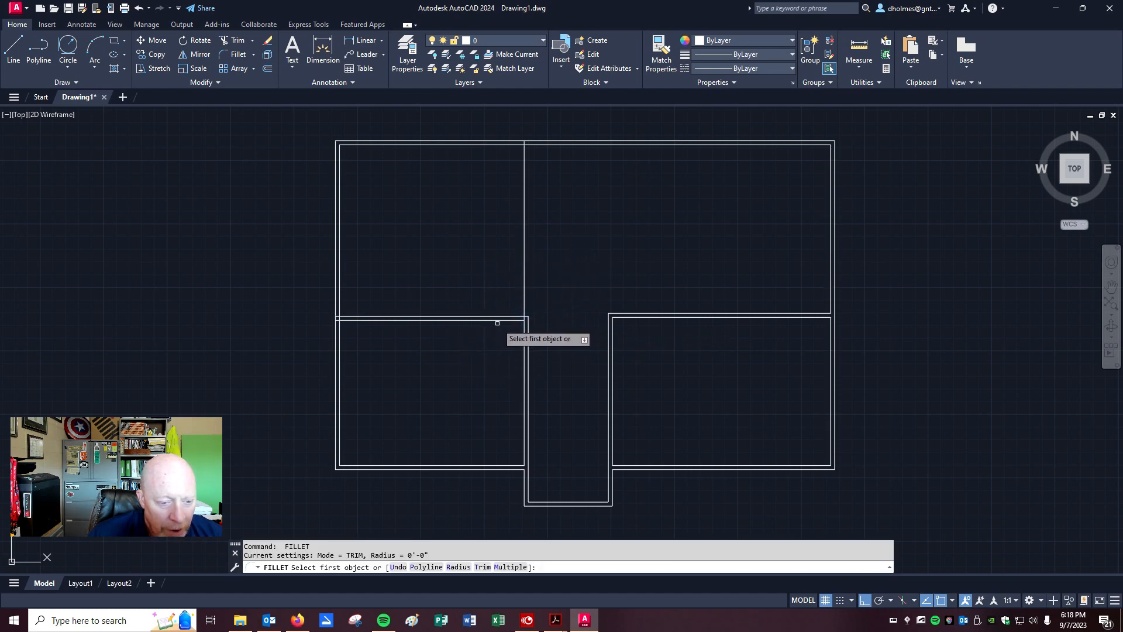
click(497, 320)
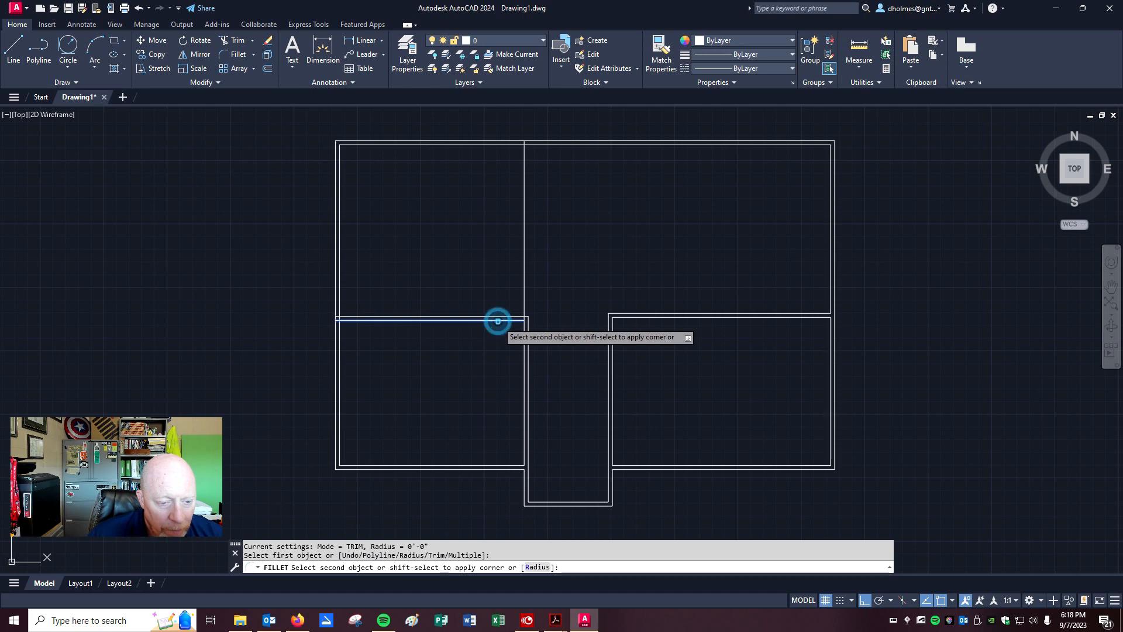
click(527, 337)
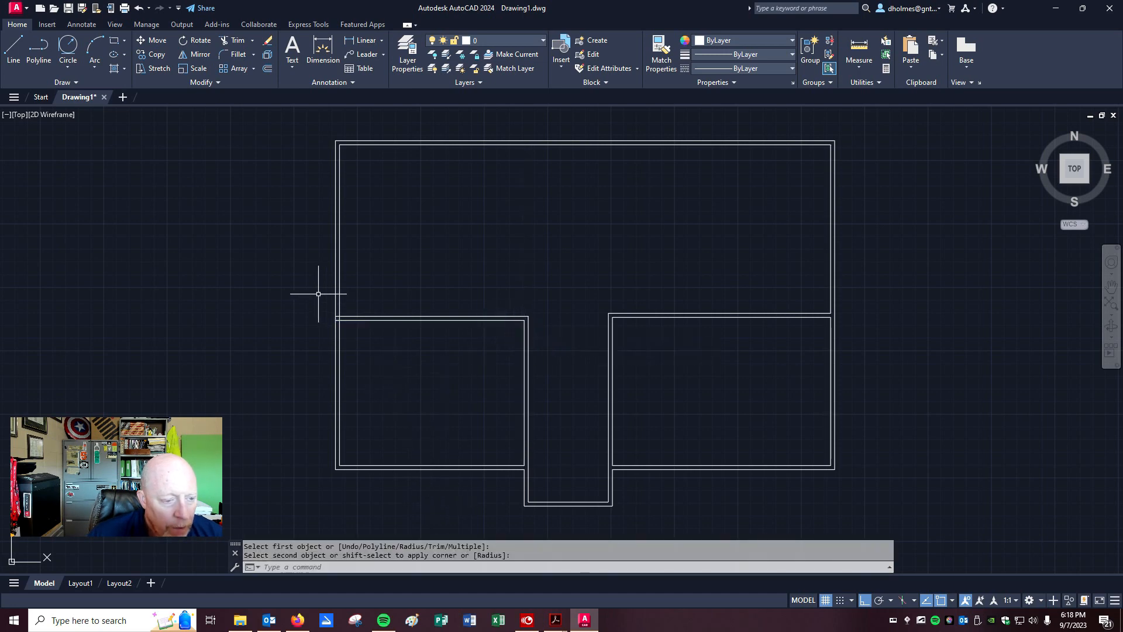
Step: Trim off the ends of the left room's two back wall lines that run into the left exterior wall
scroll(328, 316, up, 8)
key(Escape)
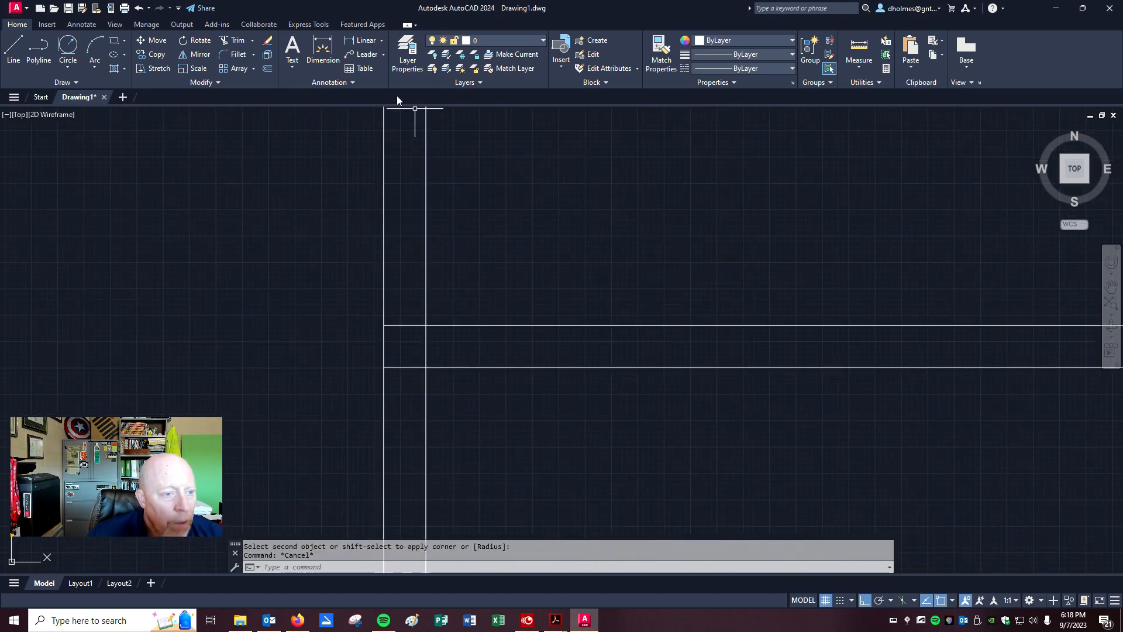
click(236, 45)
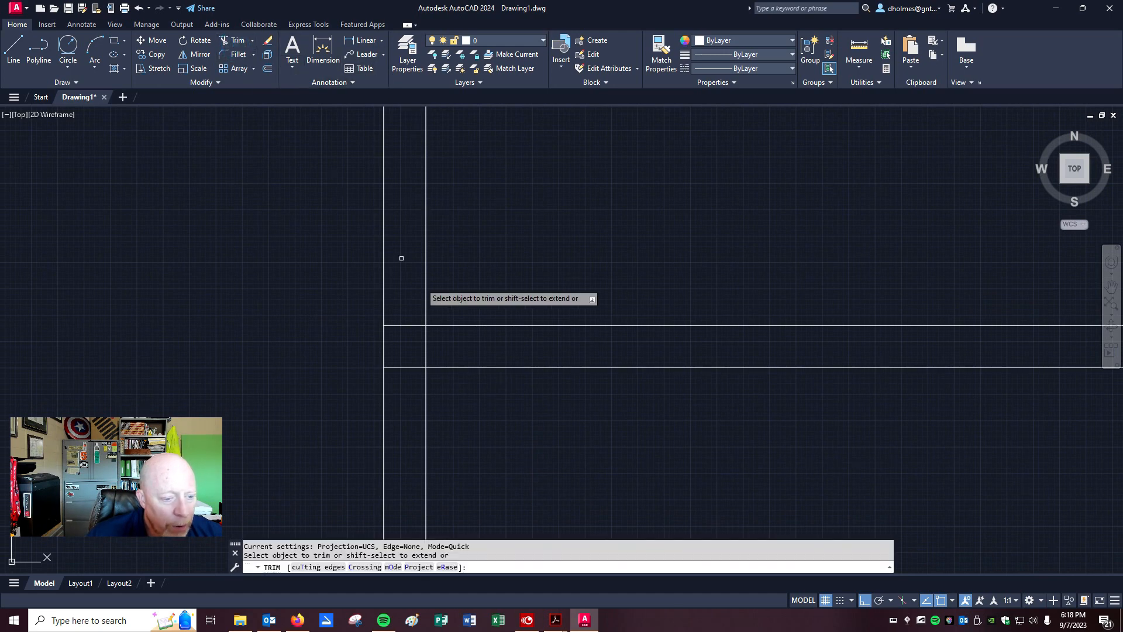
click(401, 310)
click(406, 398)
key(Return)
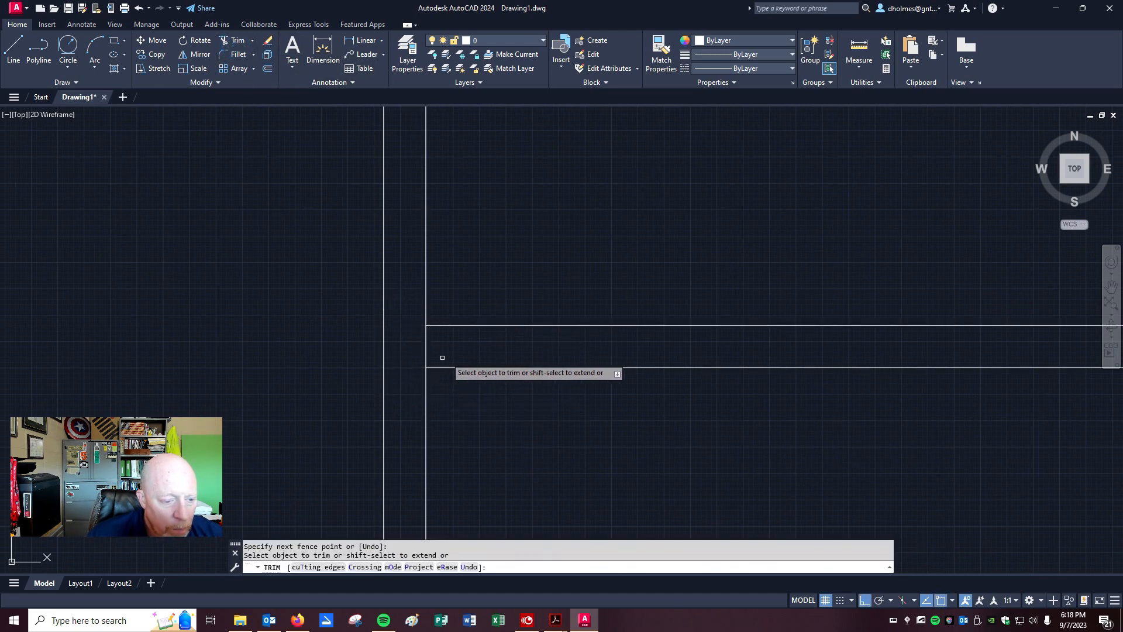
Step: Trim the inner left exterior wall line between the left room's two back wall lines to open the wall junction
key(Return)
key(Return)
click(443, 346)
click(414, 353)
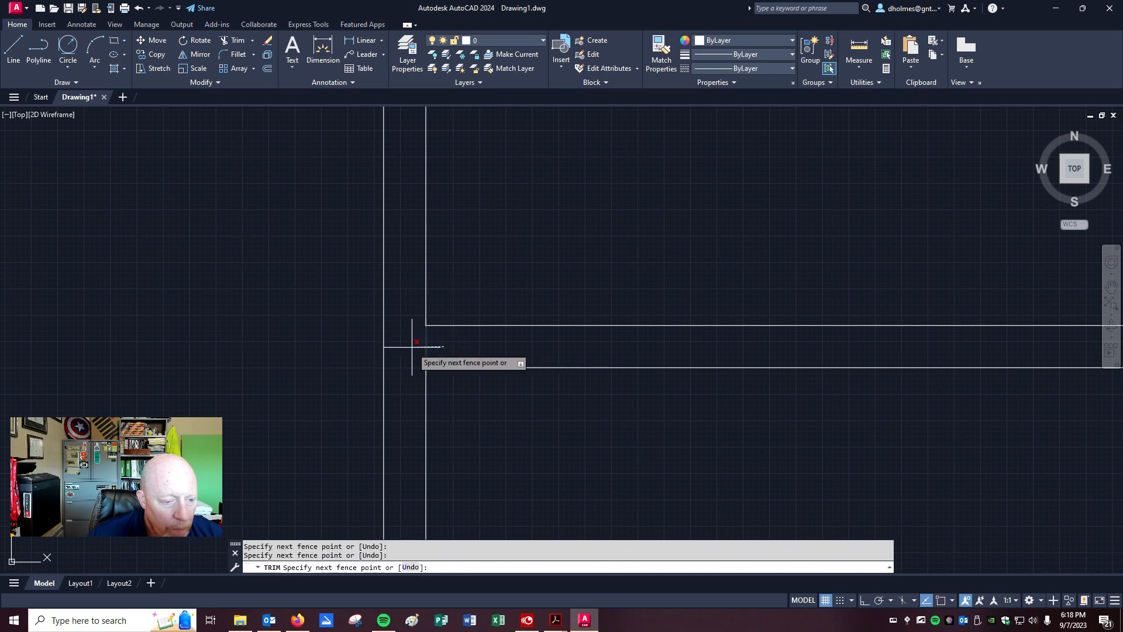
key(Return)
scroll(514, 326, down, 8)
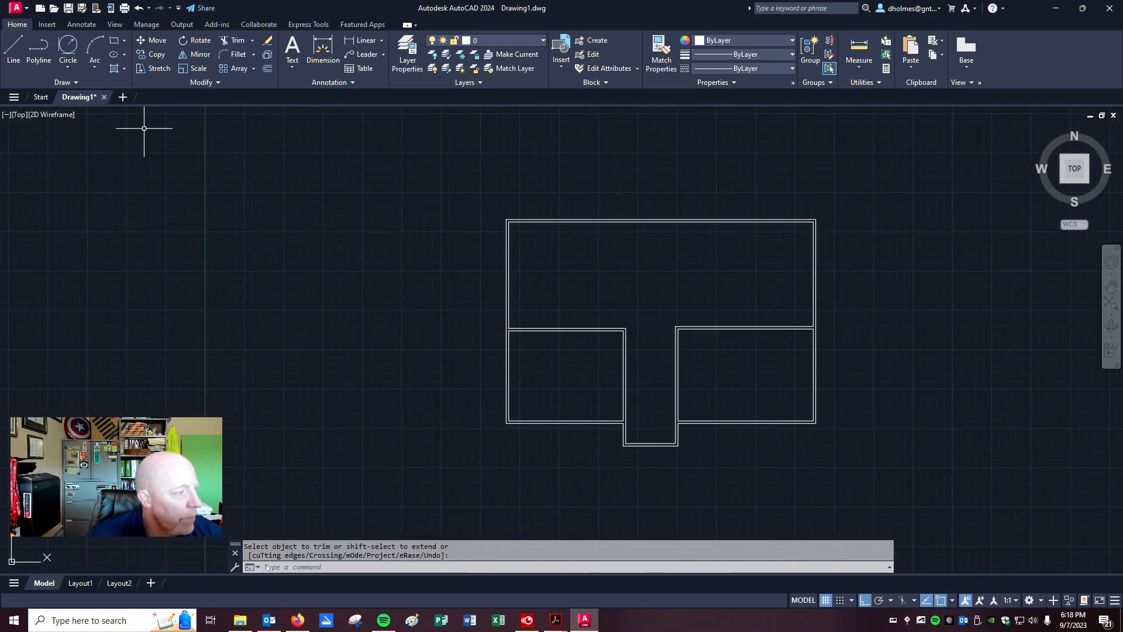
Step: Check the doors in the floor plan PDF, and open AutoCAD's tool palettes at the Architectural imperial samples
drag(0, 55, 654, 65)
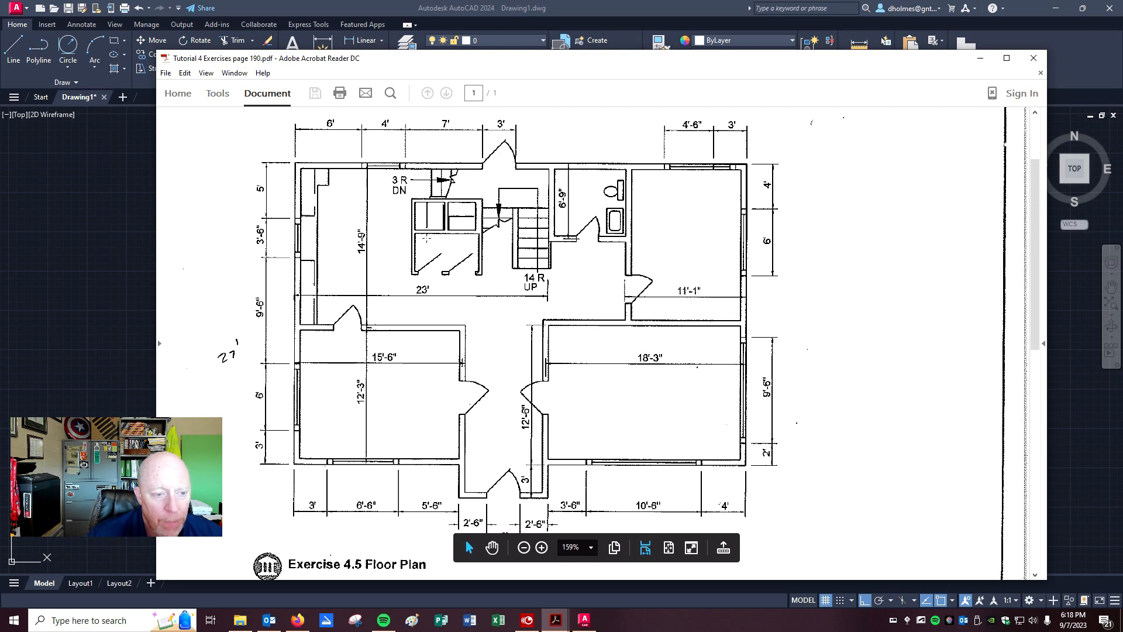
drag(772, 59, 0, 106)
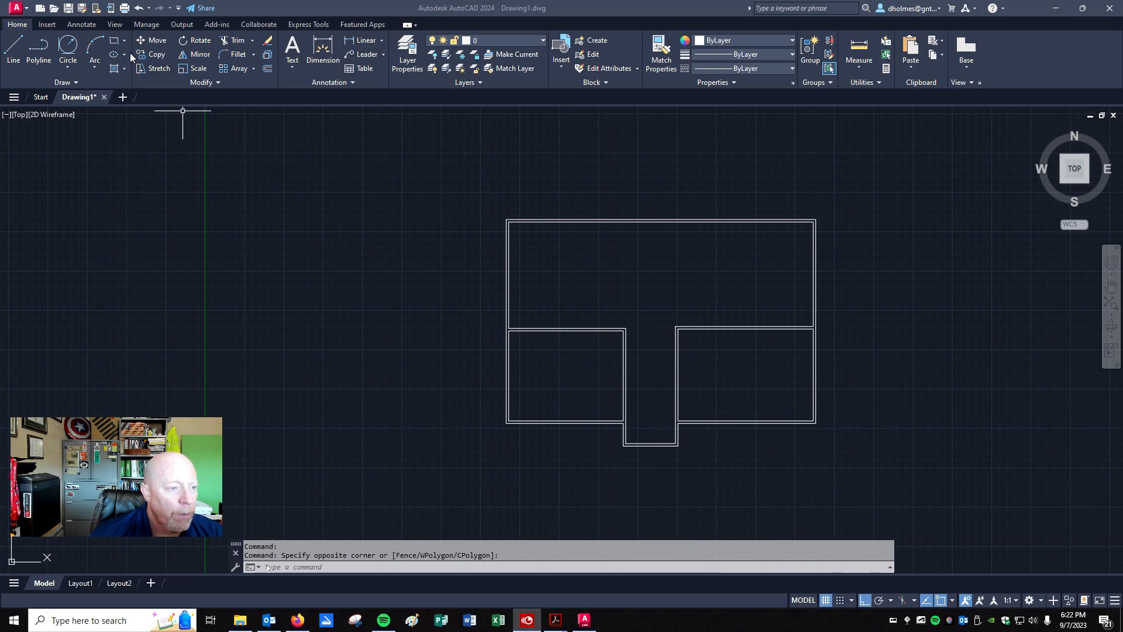
click(116, 25)
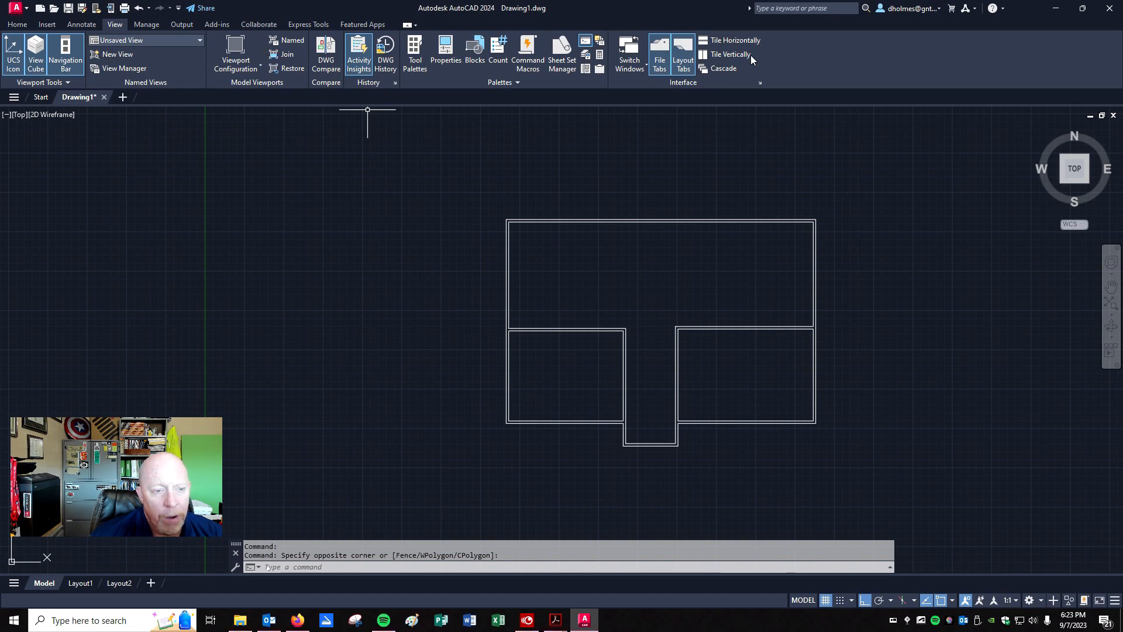
click(414, 65)
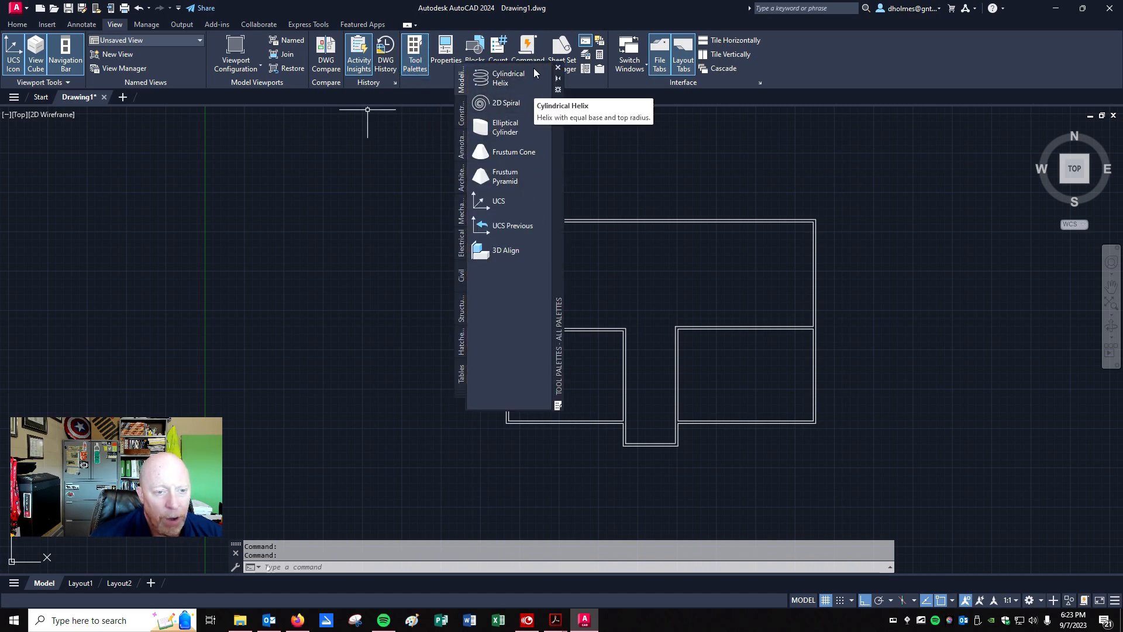
mouse_move(556, 128)
mouse_down()
mouse_move(434, 233)
mouse_move(187, 212)
mouse_up()
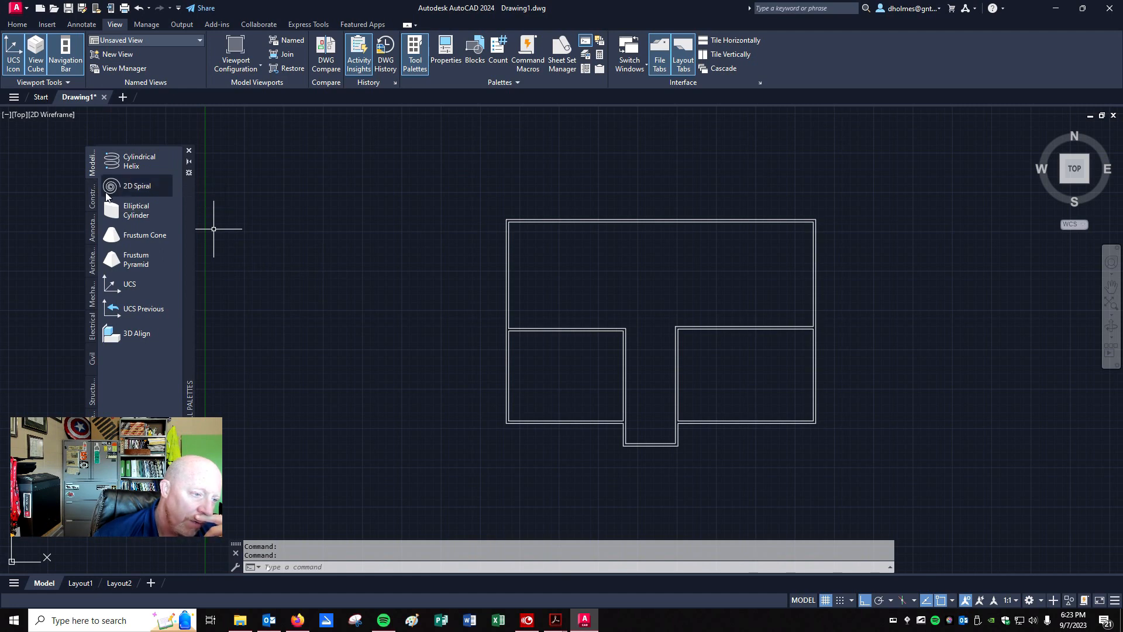
click(92, 196)
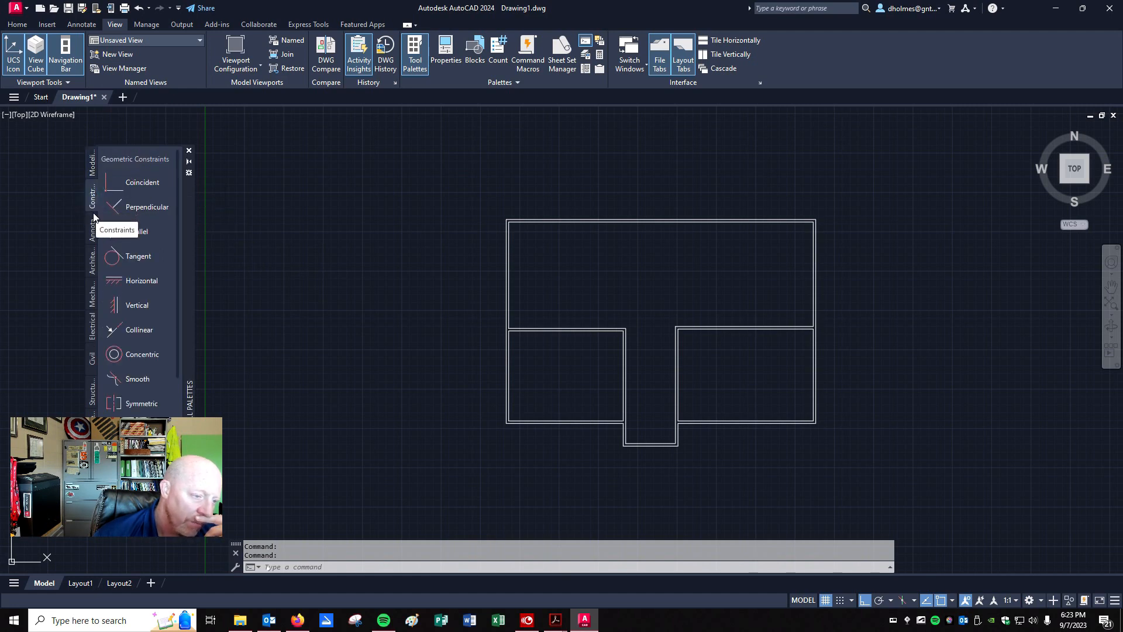
click(93, 262)
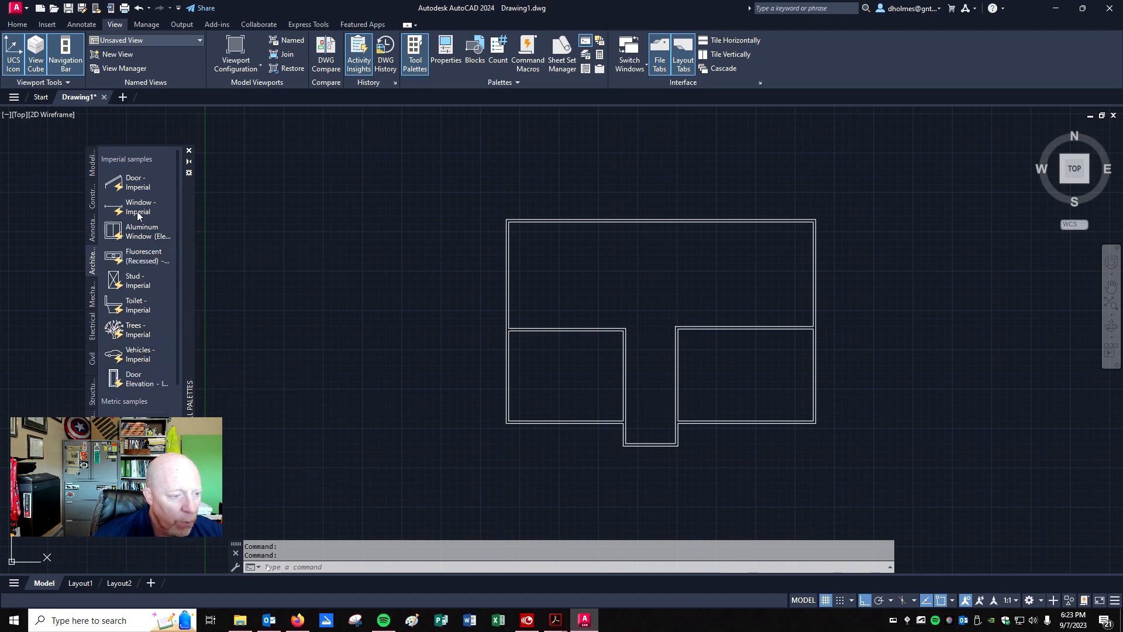
Step: Insert the Door - Imperial block on the entry's inner front wall line, between its midpoint and right end
click(142, 183)
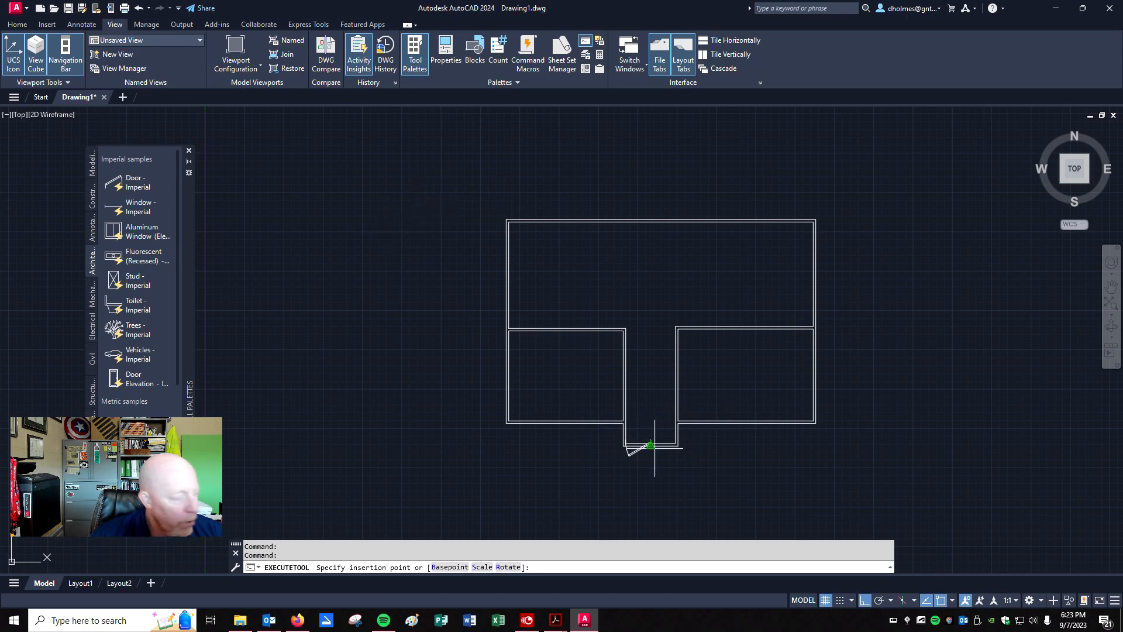
scroll(652, 453, up, 6)
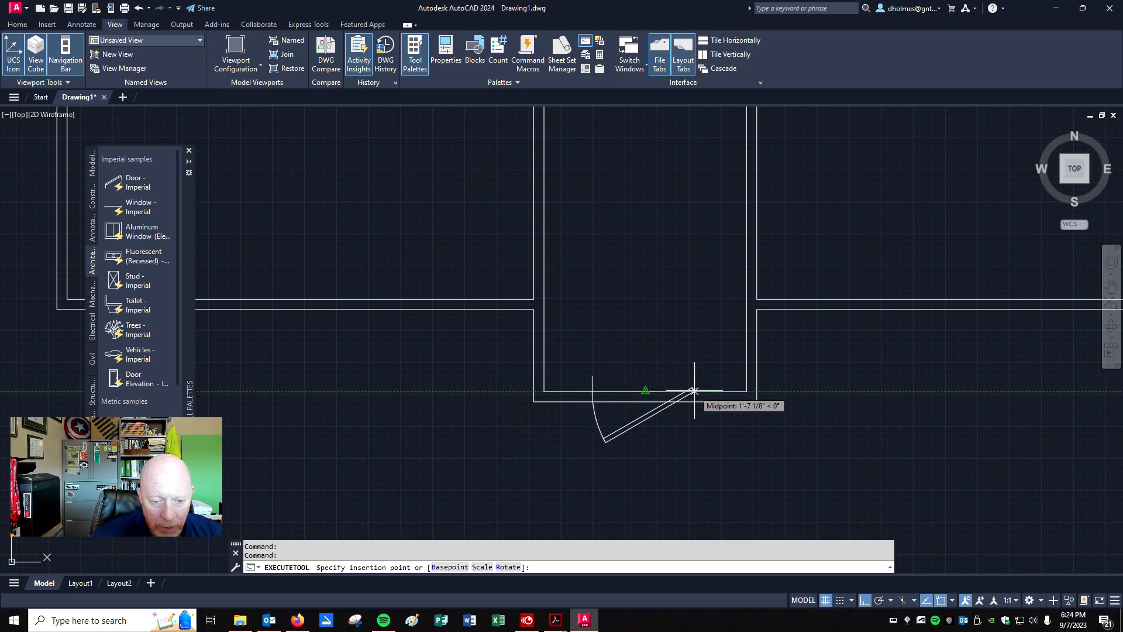
click(707, 390)
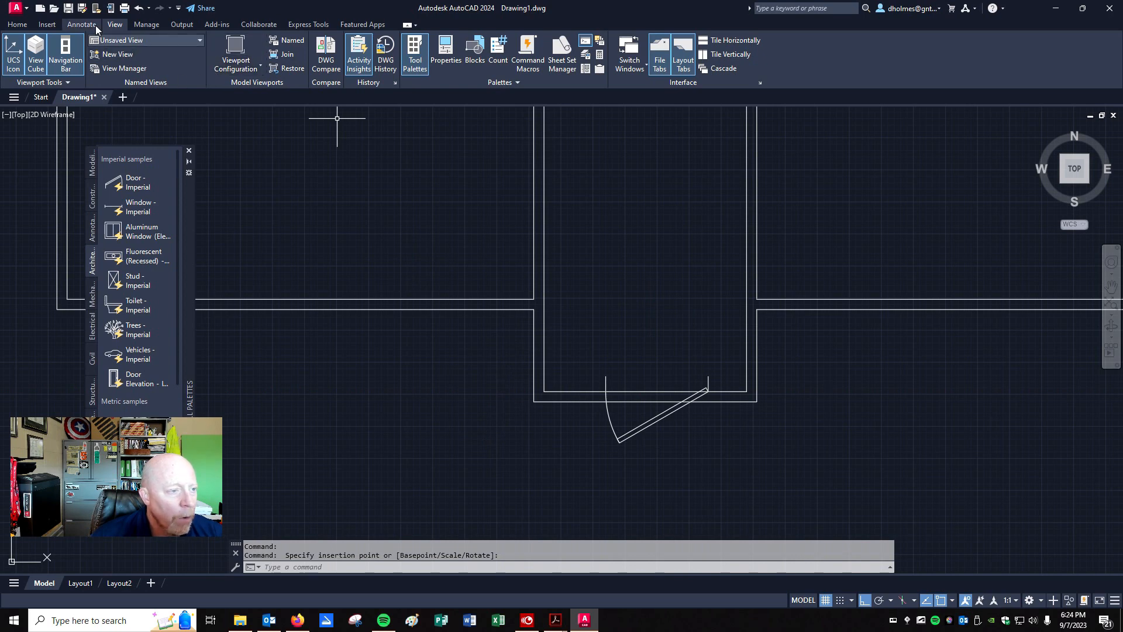
Step: Mirror the entry door across the inner front wall line so a copy swings into the entry, keeping the source door
click(17, 25)
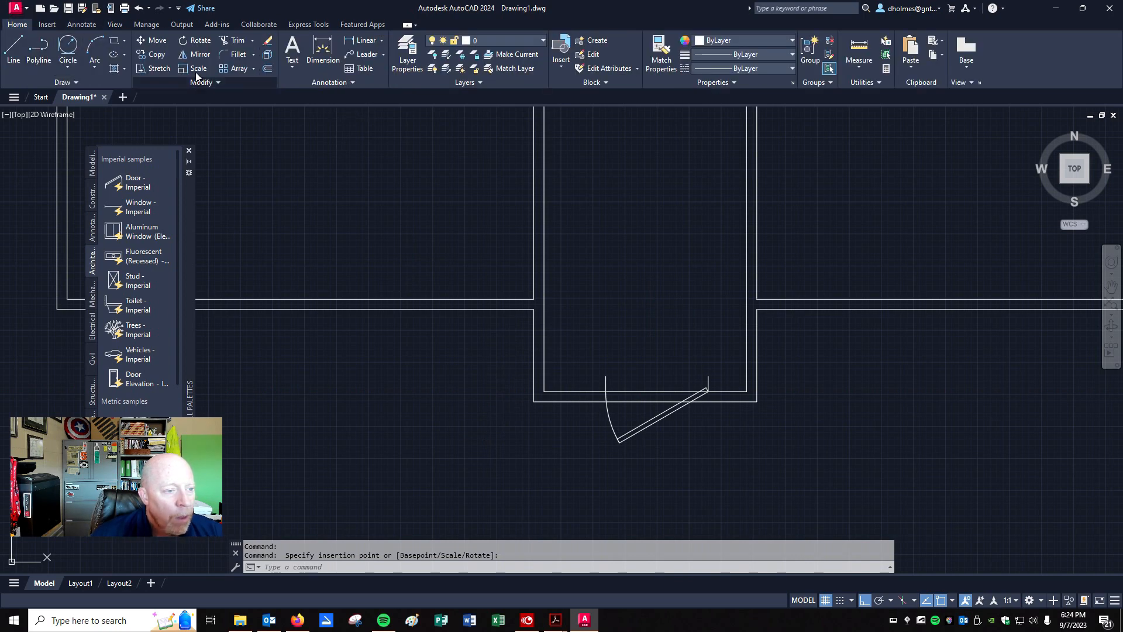
click(199, 54)
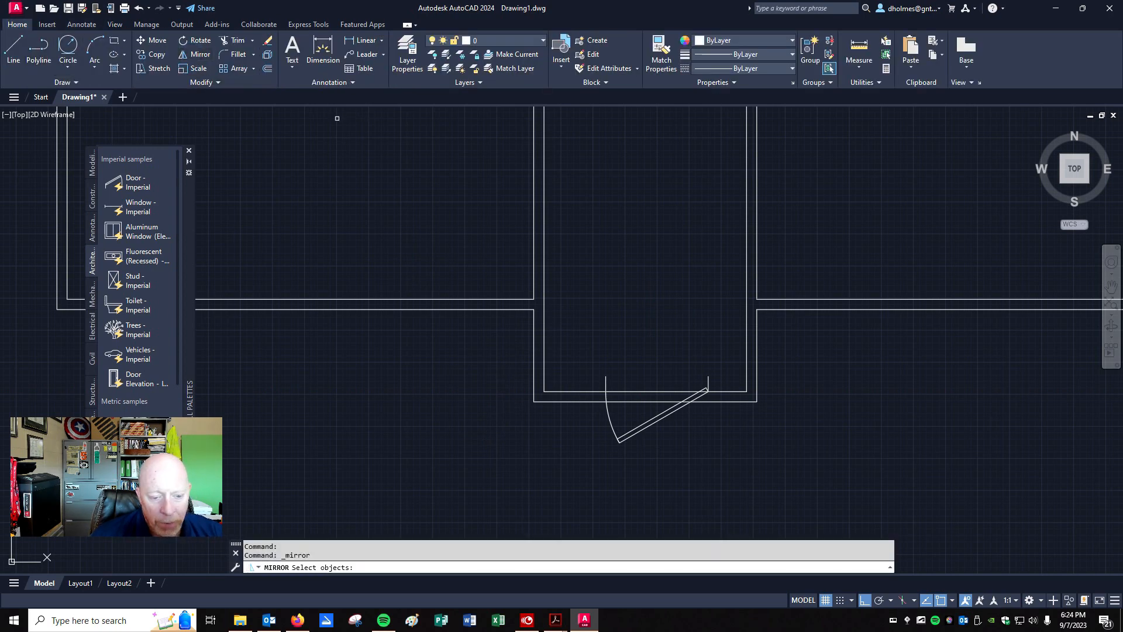
click(651, 422)
key(Return)
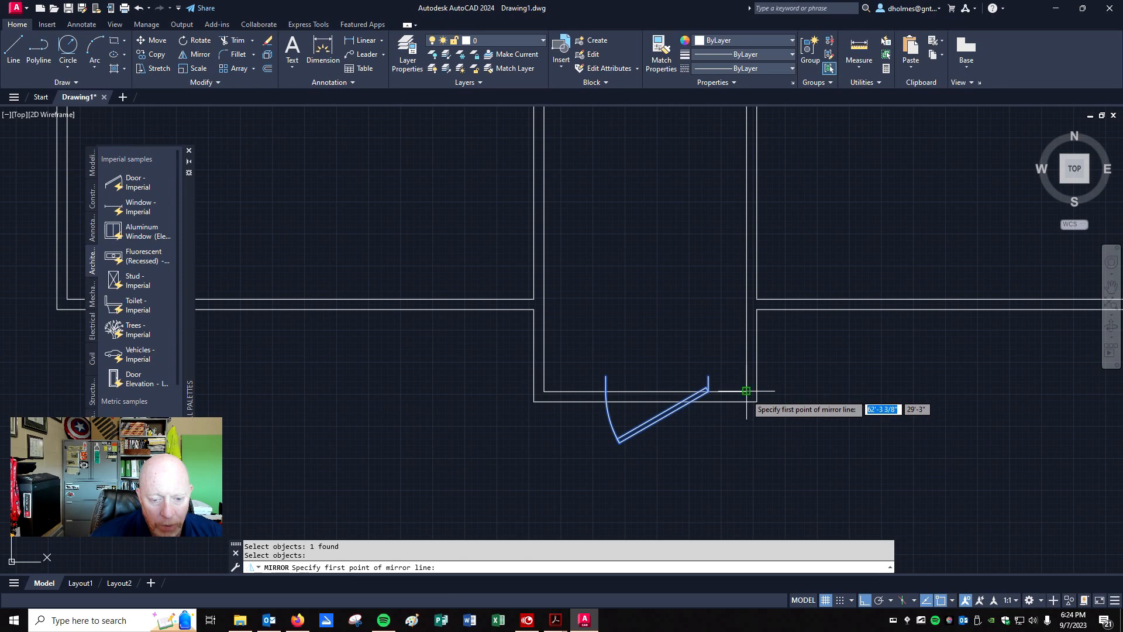
click(746, 390)
click(544, 391)
key(Return)
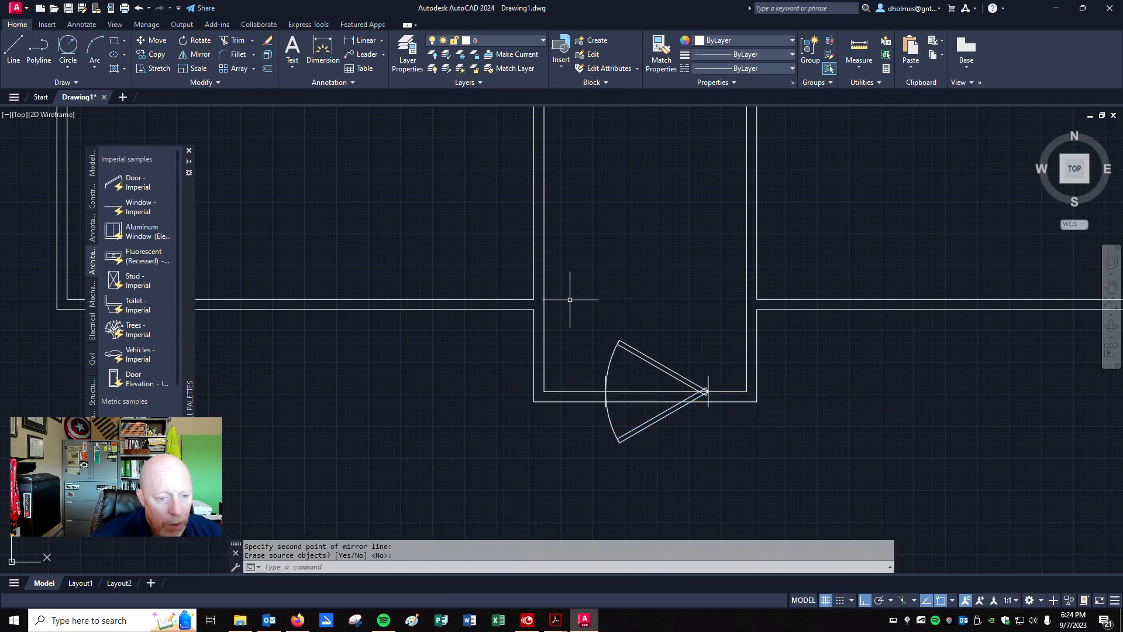
key(Return)
key(Escape)
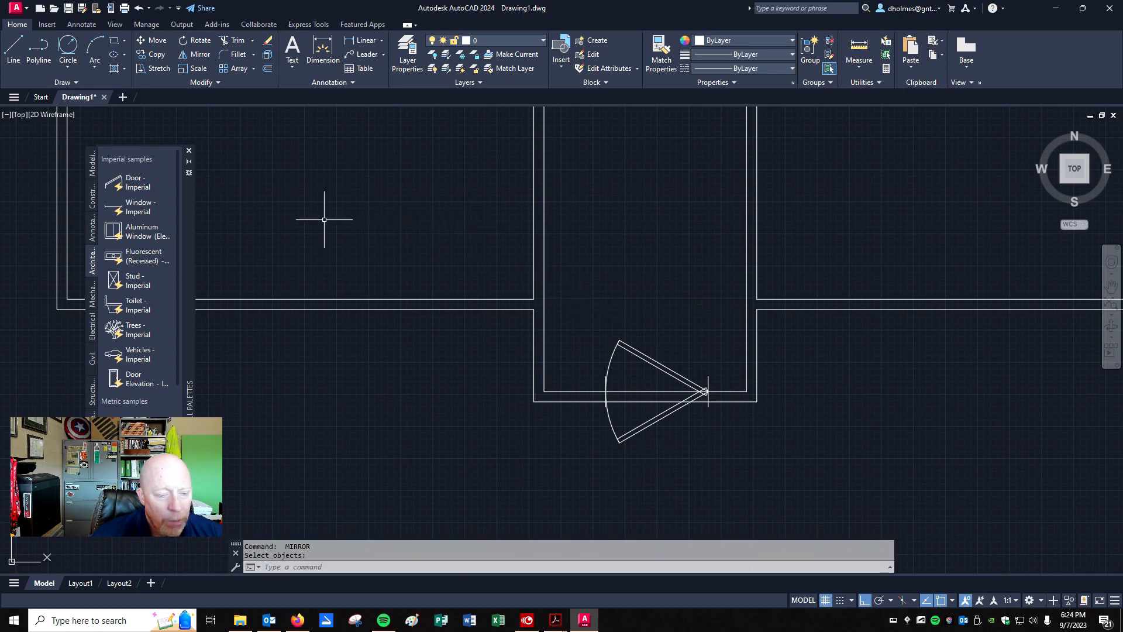
Step: Erase the original entry door that swings outward
click(267, 40)
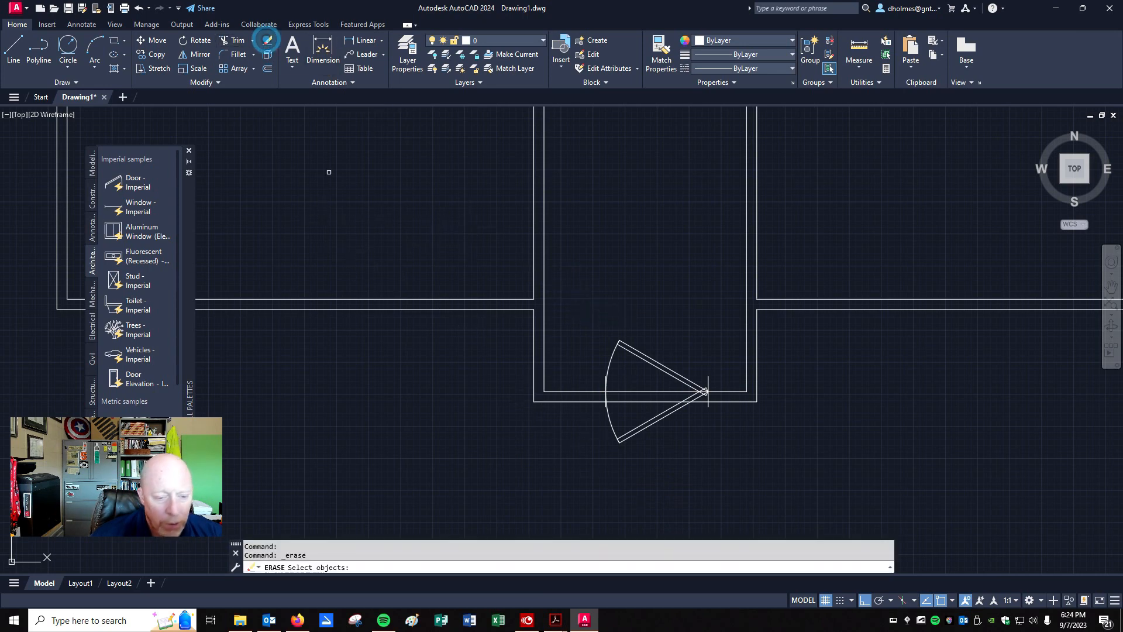
click(633, 429)
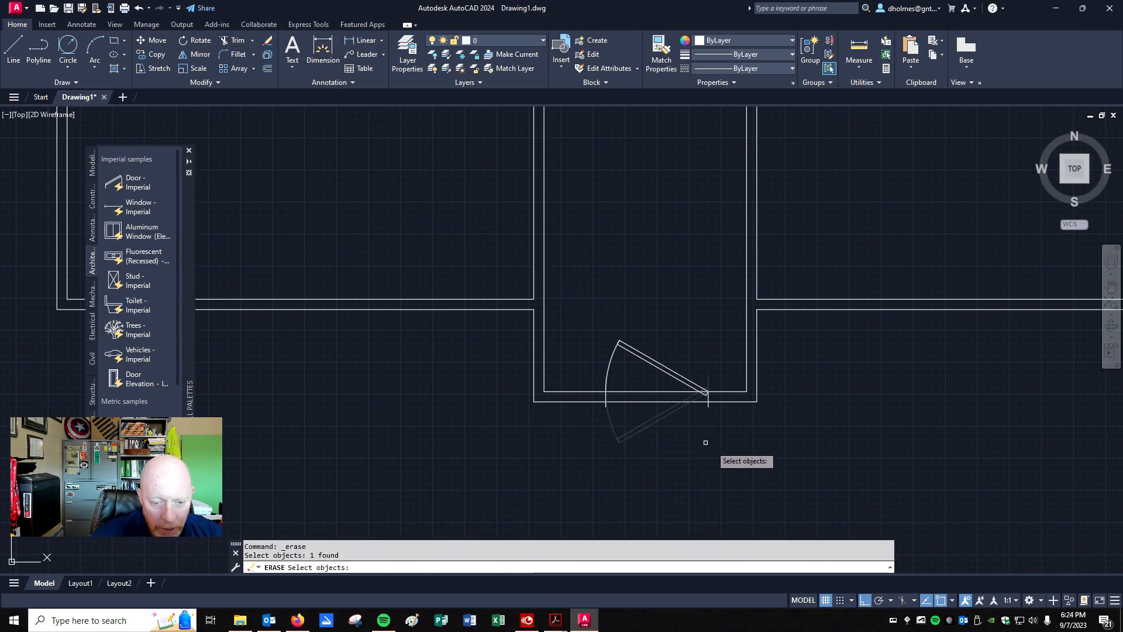
key(Return)
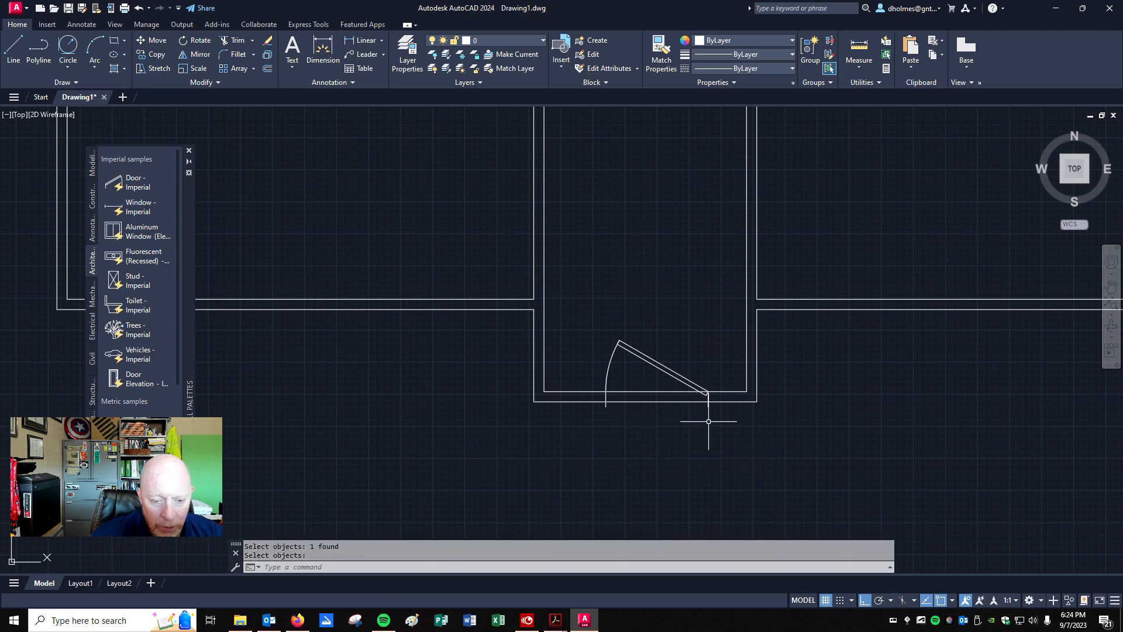
Step: Move the inward-swinging door straight toward the back so its jamb ends sit on the entry's outer front wall line
scroll(708, 421, up, 3)
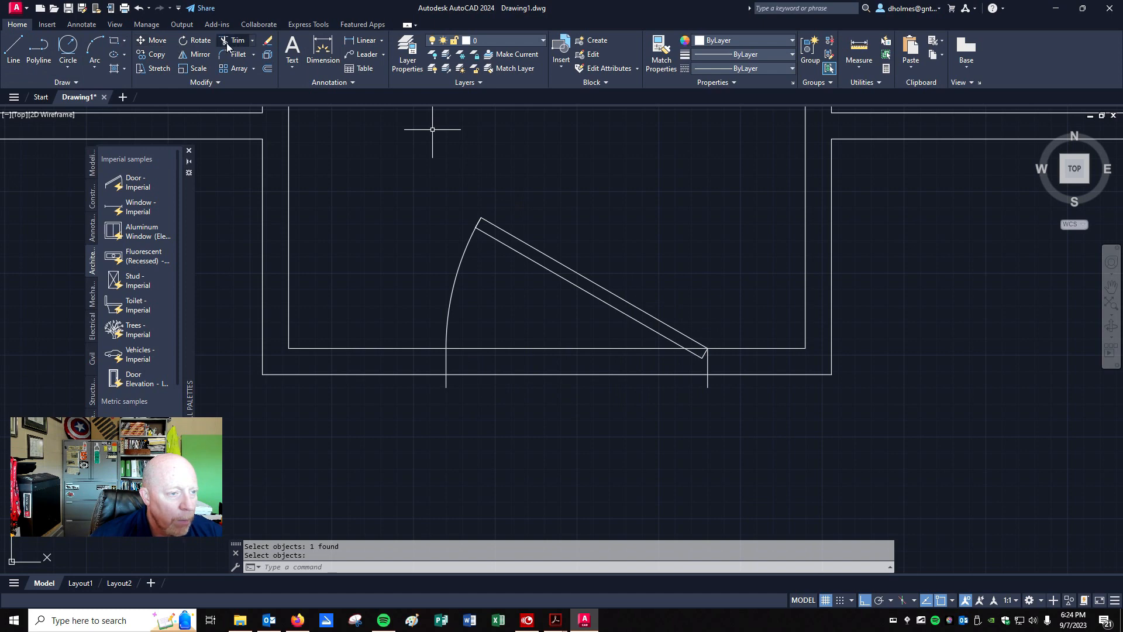
click(160, 46)
click(501, 210)
click(463, 240)
key(Return)
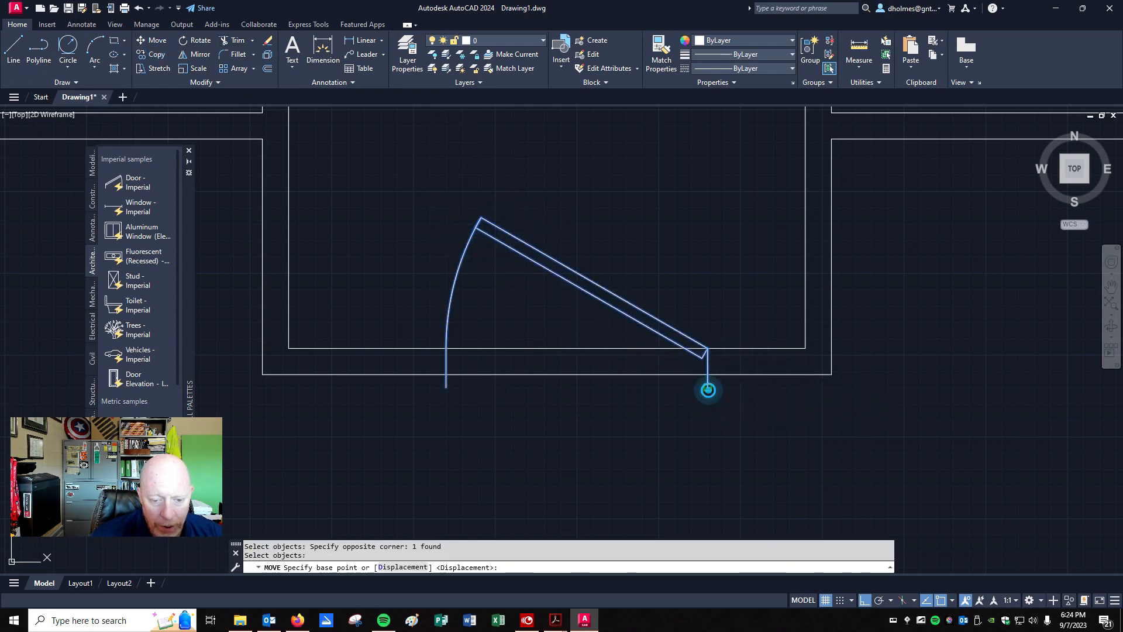
click(708, 386)
click(708, 378)
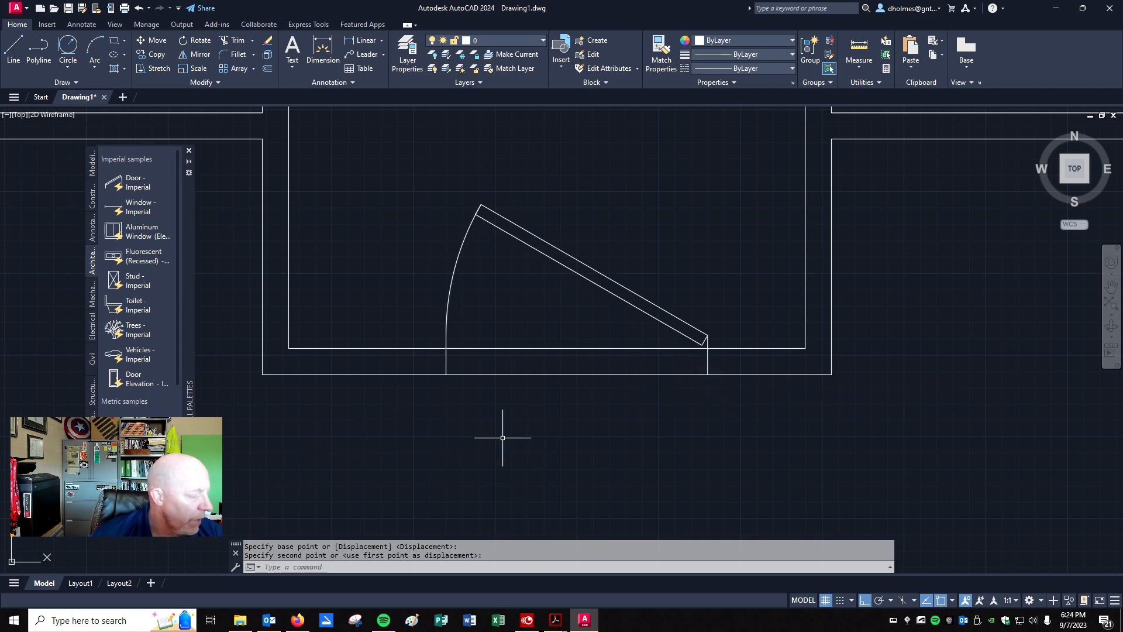
Step: Draw a short vertical reference line outward from the midpoint of the entry's outer front wall line
click(25, 58)
click(544, 372)
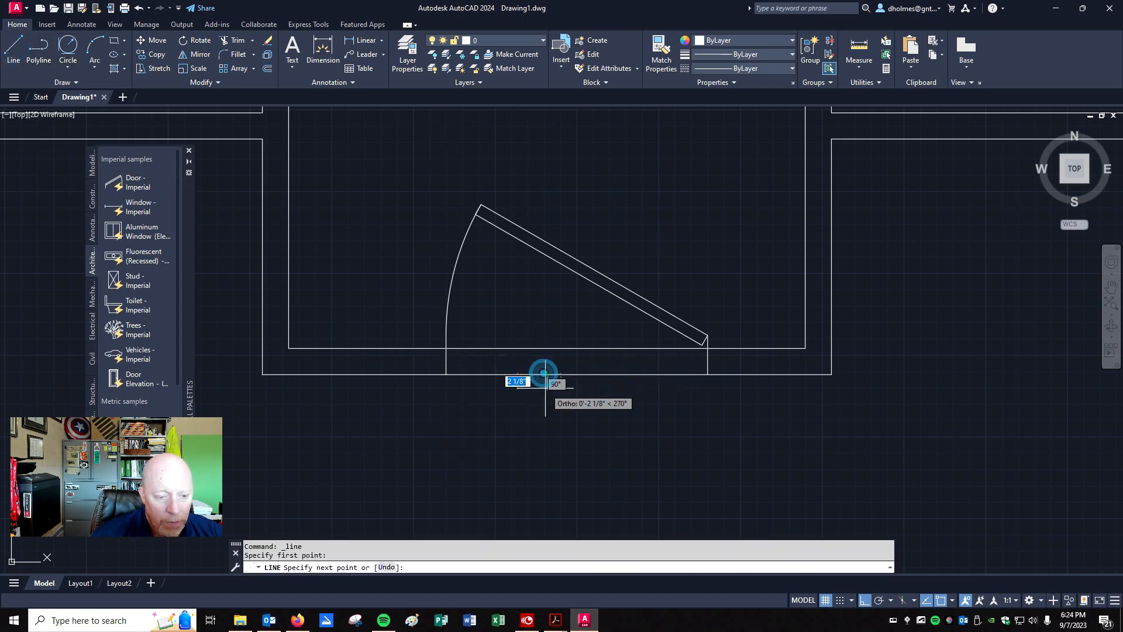
click(547, 454)
key(Return)
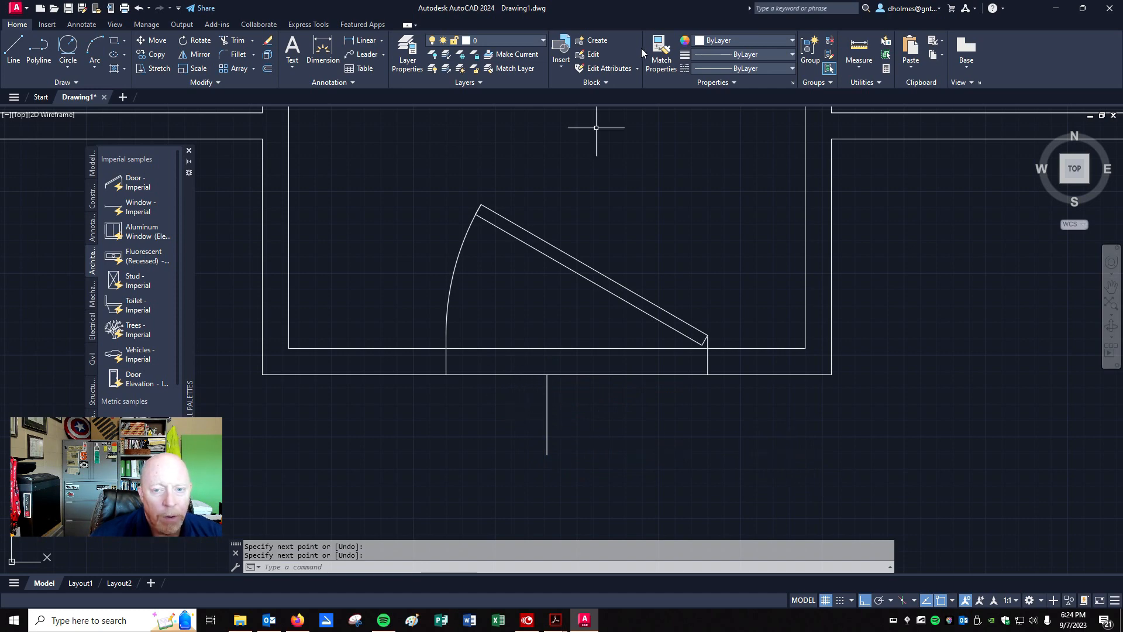
Step: Measure the distance between the entry door's two jamb ends
click(857, 66)
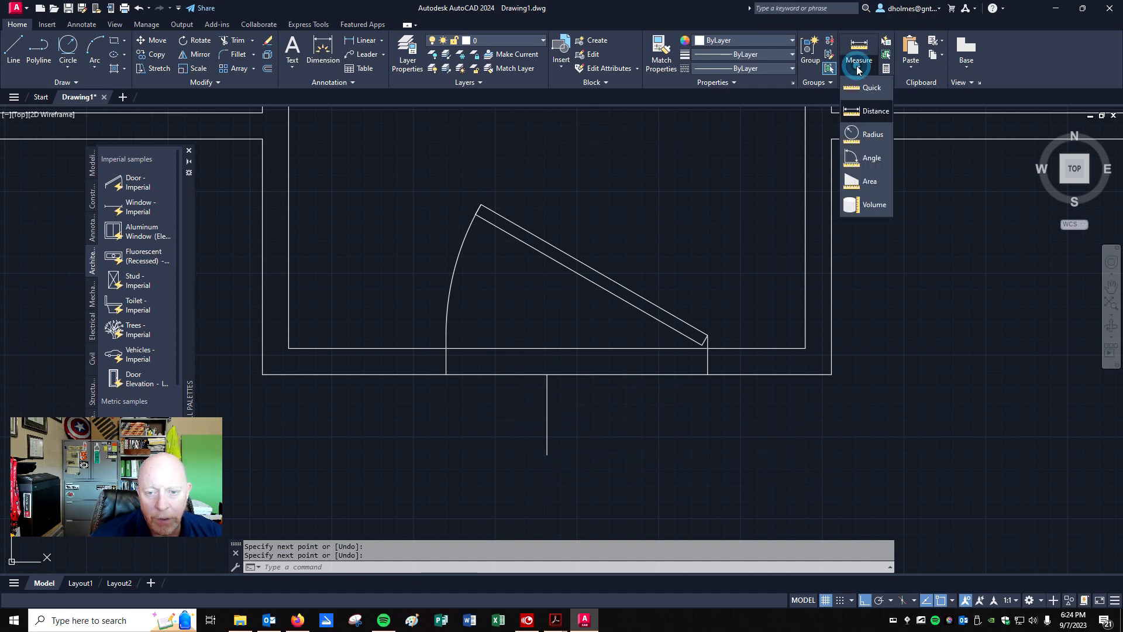
click(864, 111)
click(707, 374)
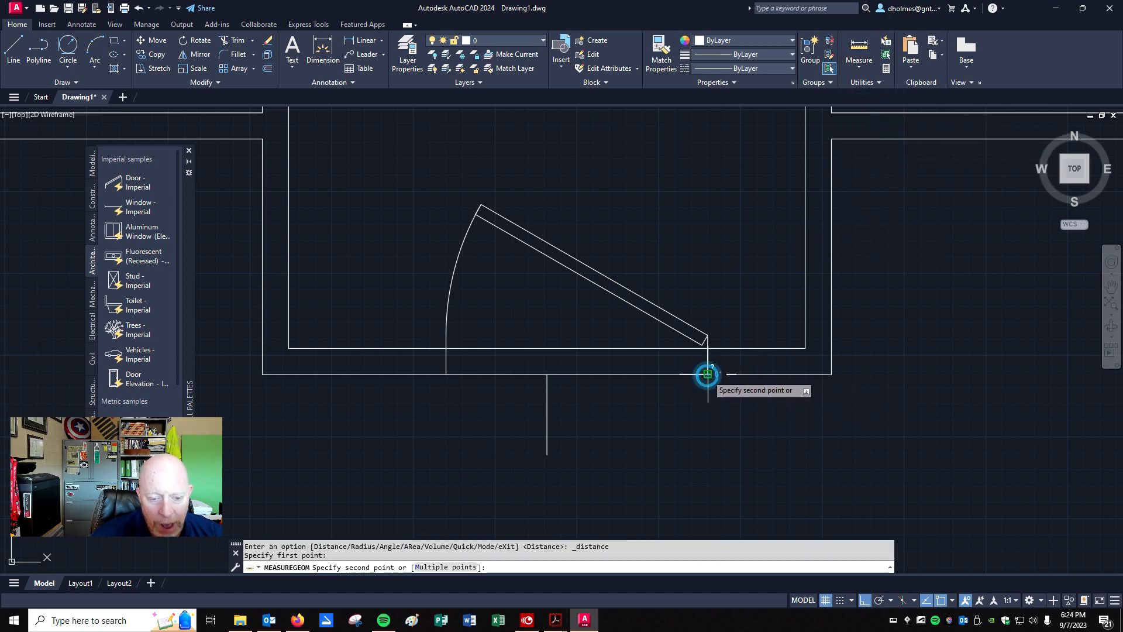
click(445, 374)
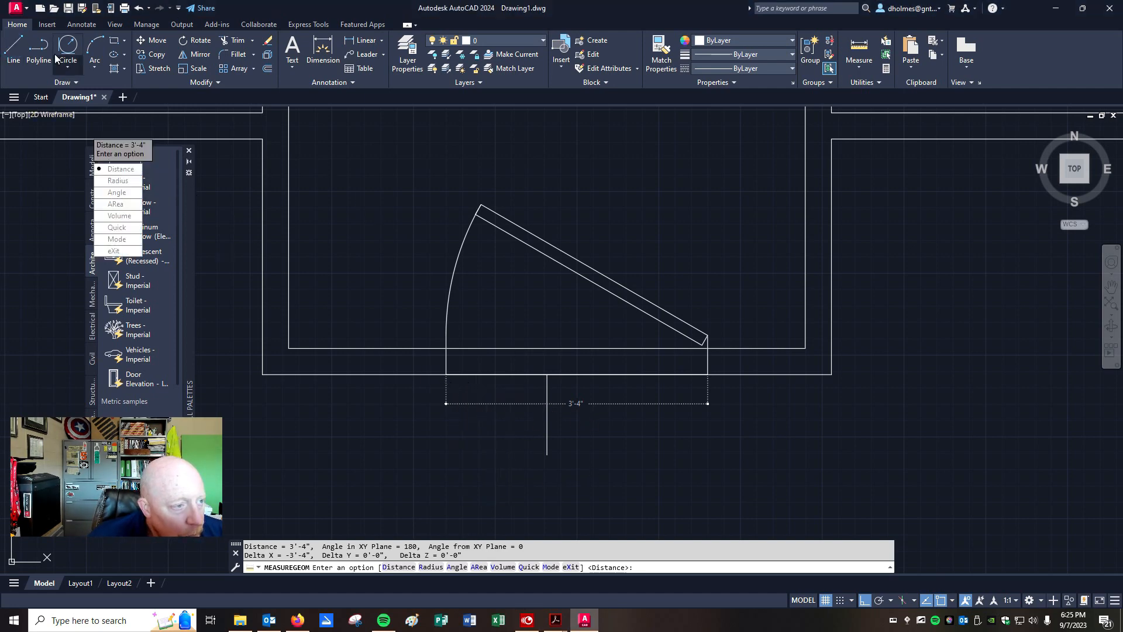
Step: Draw a line between the entry door's two jamb ends along the outer front wall line
click(12, 49)
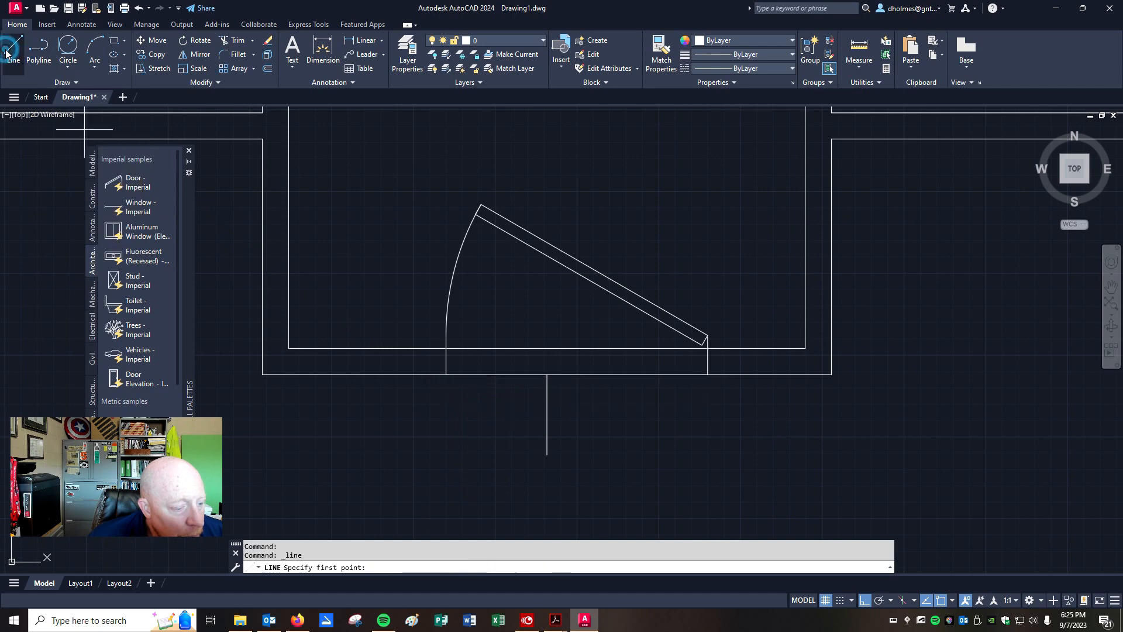
click(446, 374)
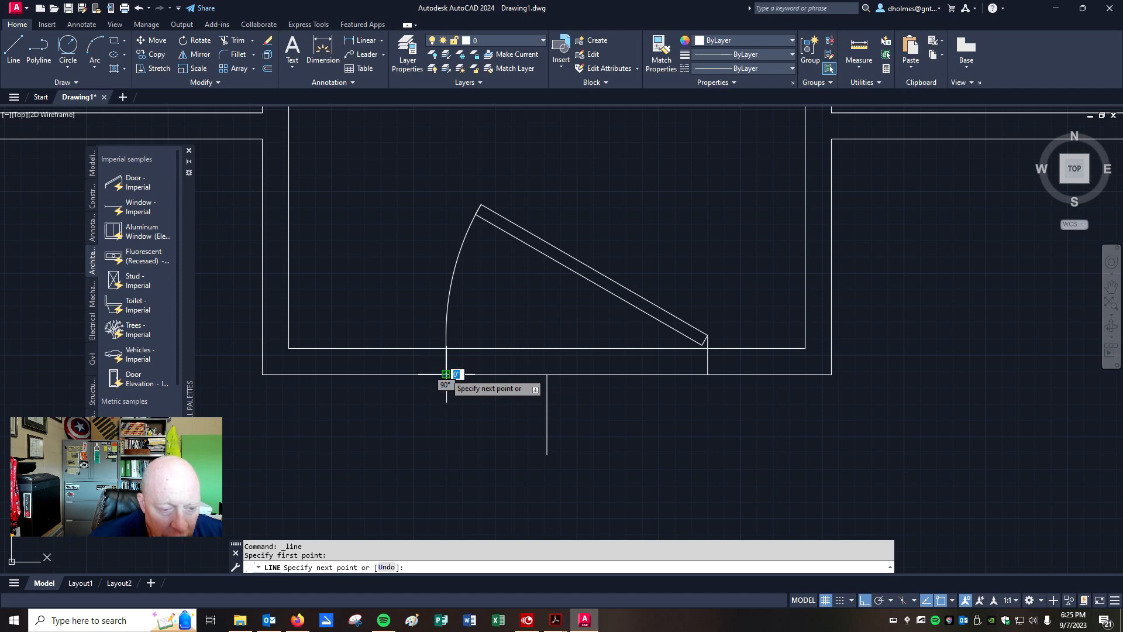
click(707, 374)
key(Return)
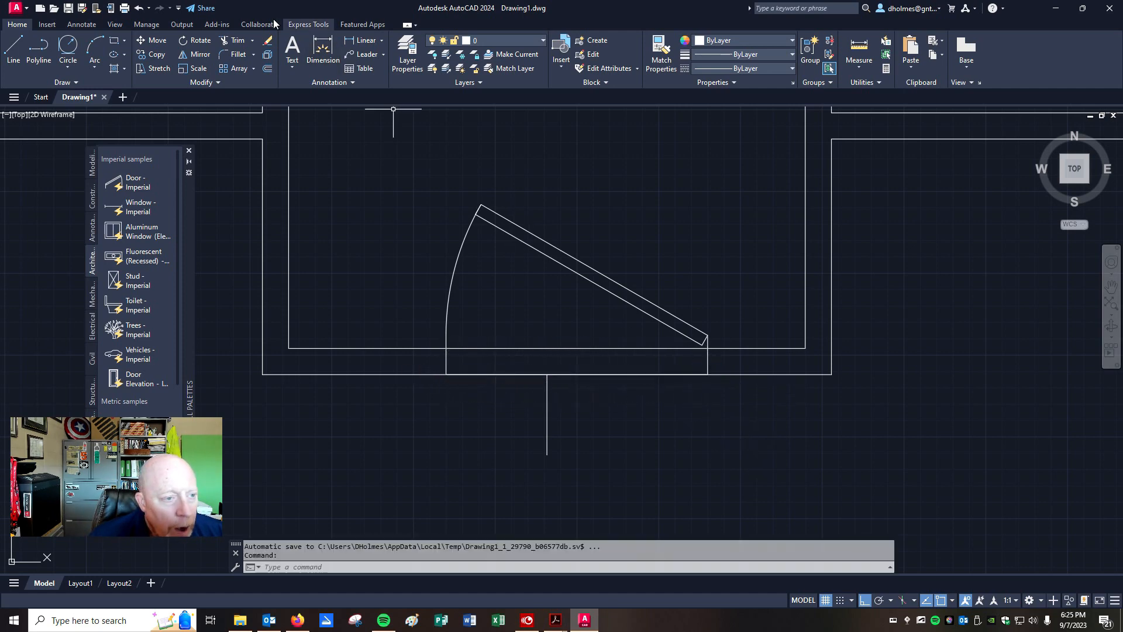
Step: Move the entry door from the midpoint of its jamb-to-jamb line to the inner end of the vertical reference line
click(156, 41)
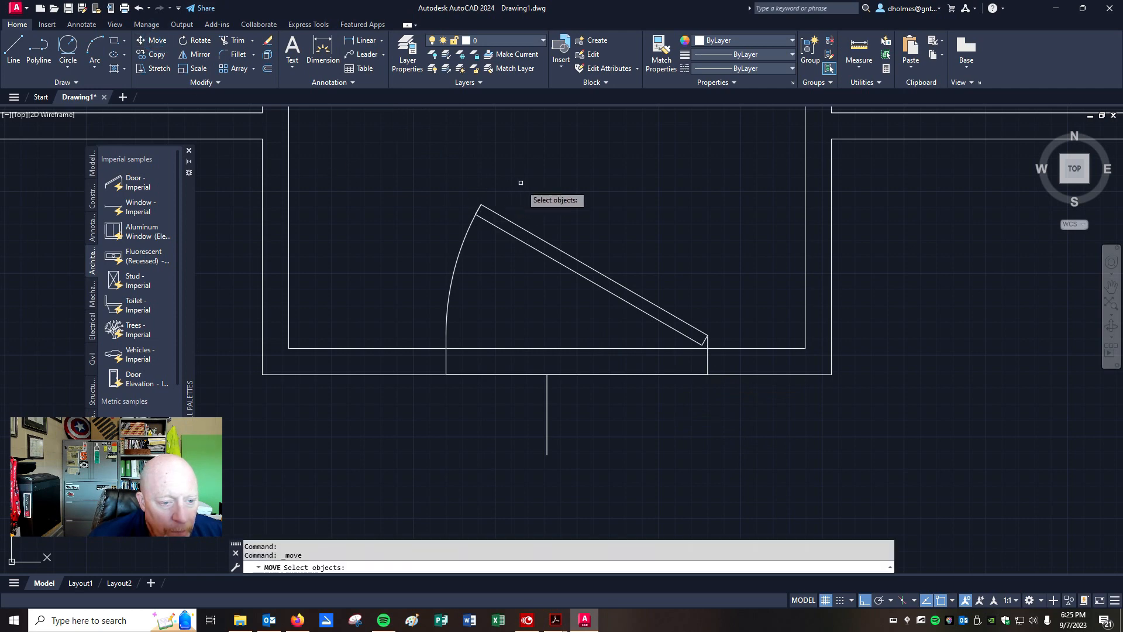
click(510, 217)
key(Return)
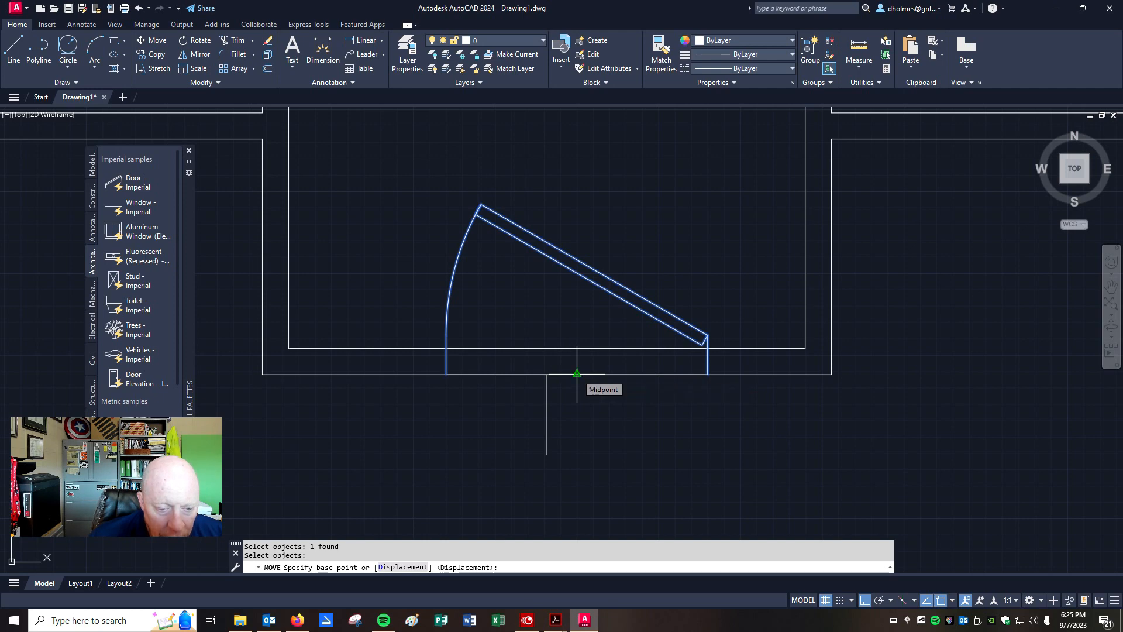
click(577, 373)
click(549, 374)
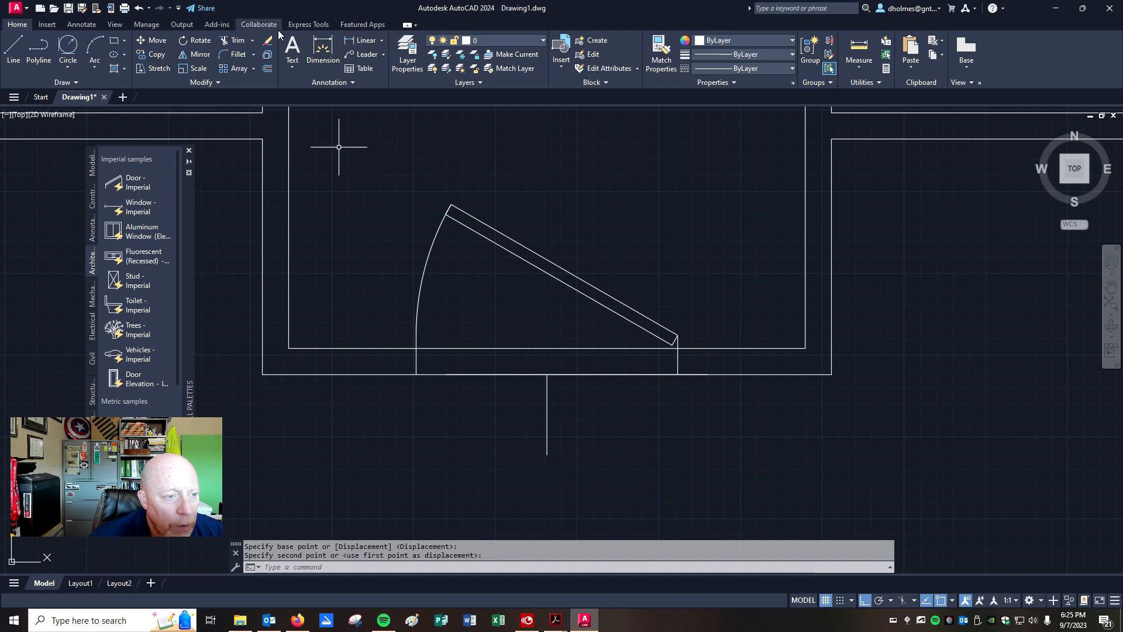
Step: Erase the vertical reference line outside the entry's front wall
click(268, 43)
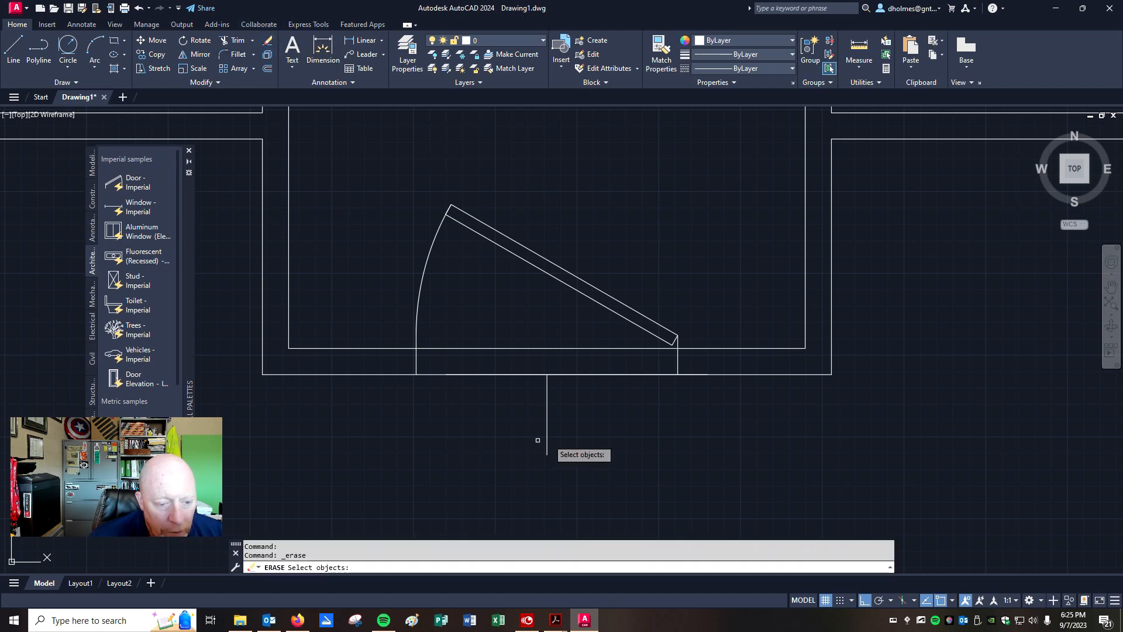
click(566, 407)
click(526, 432)
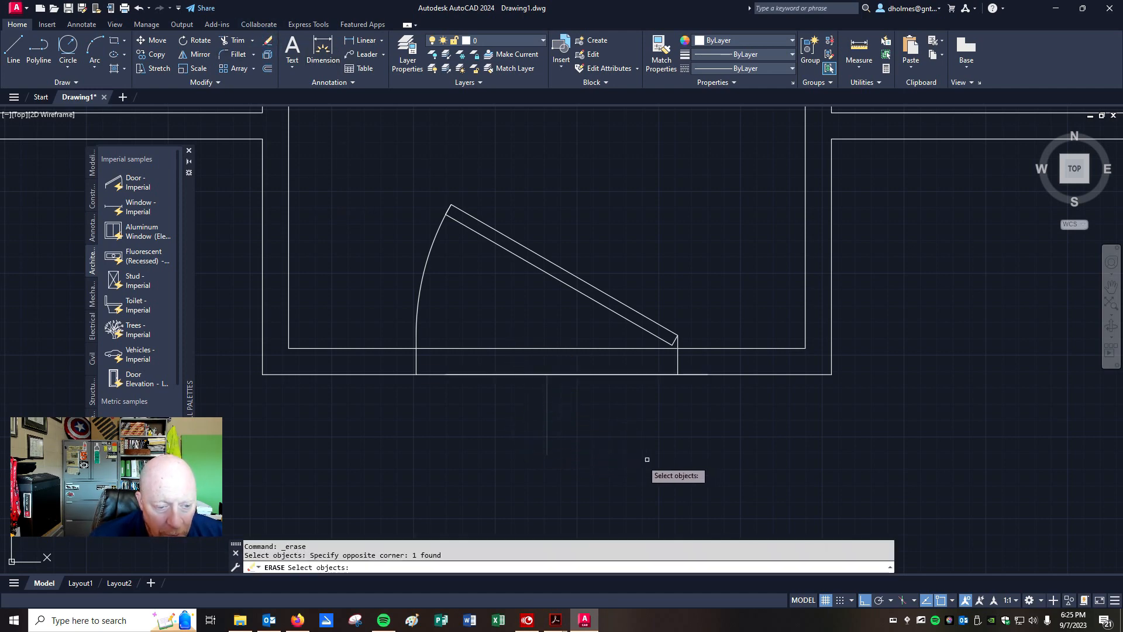
key(Return)
Step: Trim the entry's front wall lines between the door jambs to open the doorway
click(222, 39)
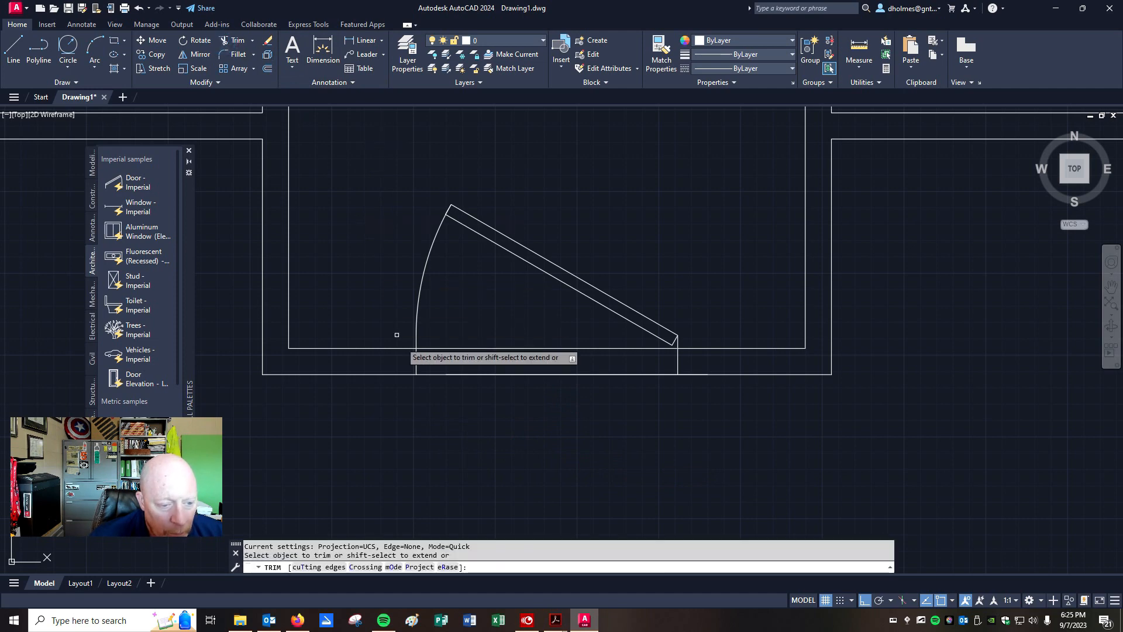
mouse_move(454, 341)
mouse_down()
mouse_move(462, 336)
mouse_move(453, 410)
mouse_up()
key(Return)
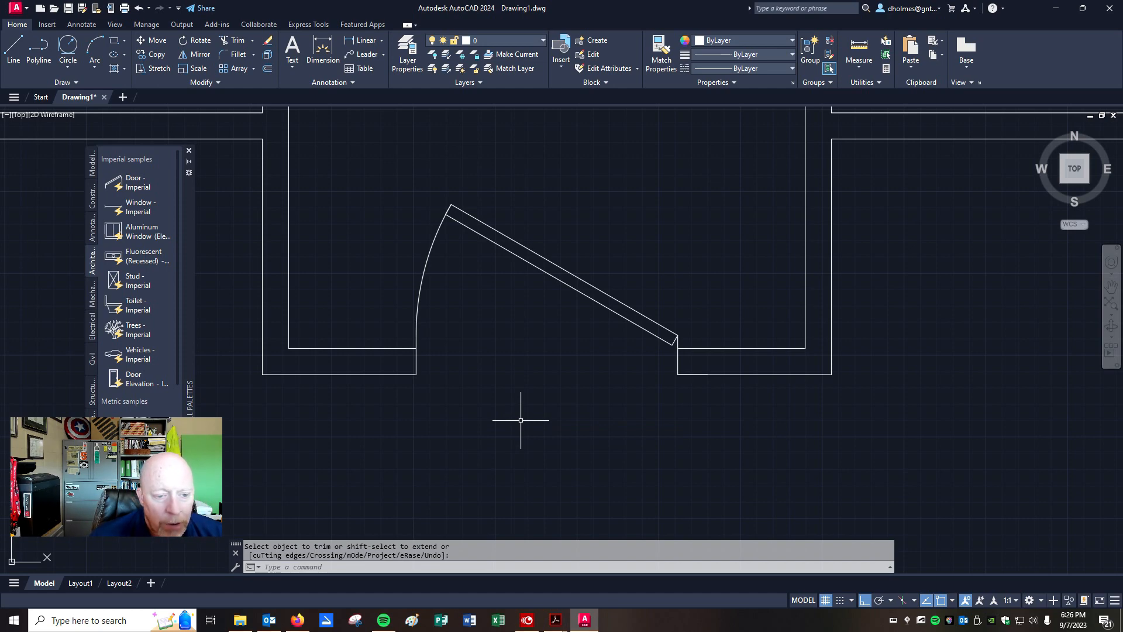
Step: Check the floor plan PDF and insert one Window - Imperial block in the left front room's front wall, starting on the outer wall line
scroll(521, 420, down, 6)
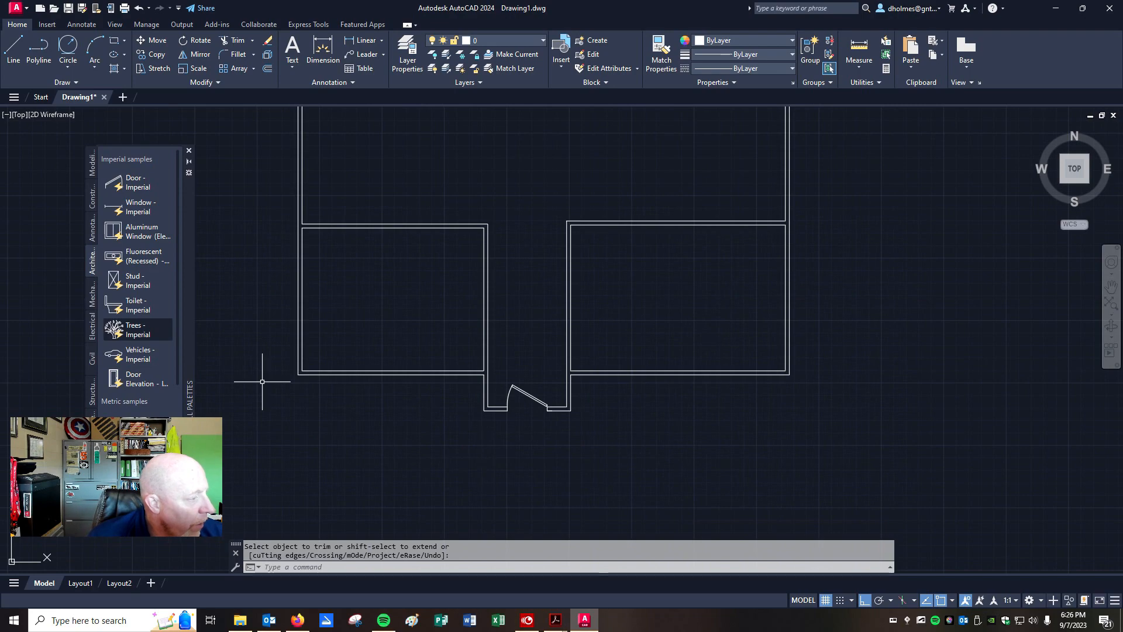
click(556, 620)
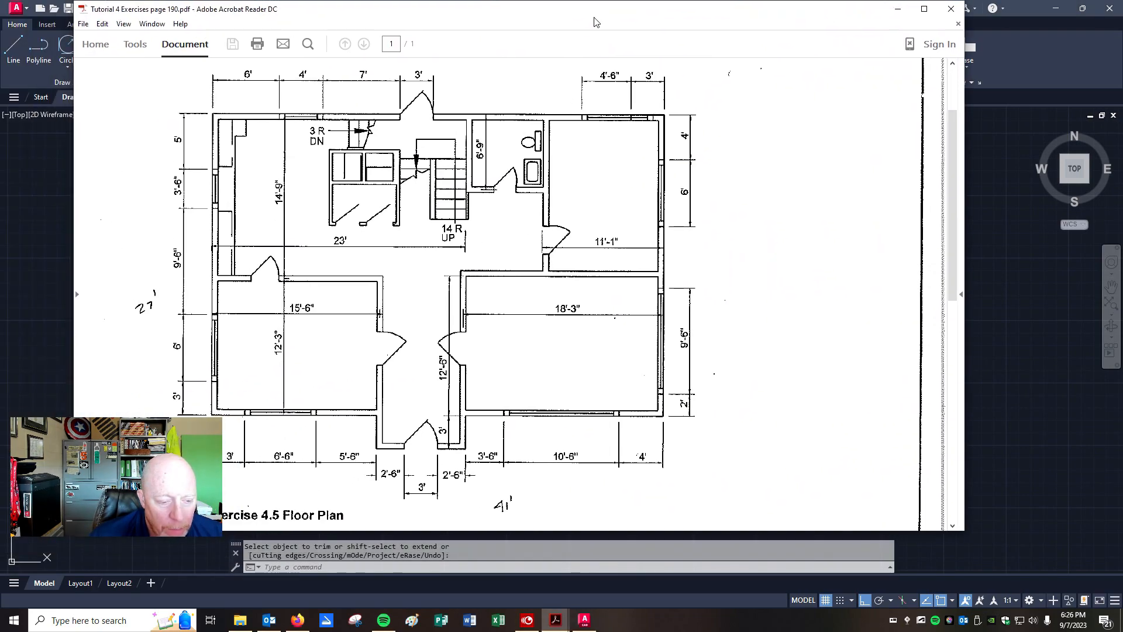
drag(594, 18, 0, 70)
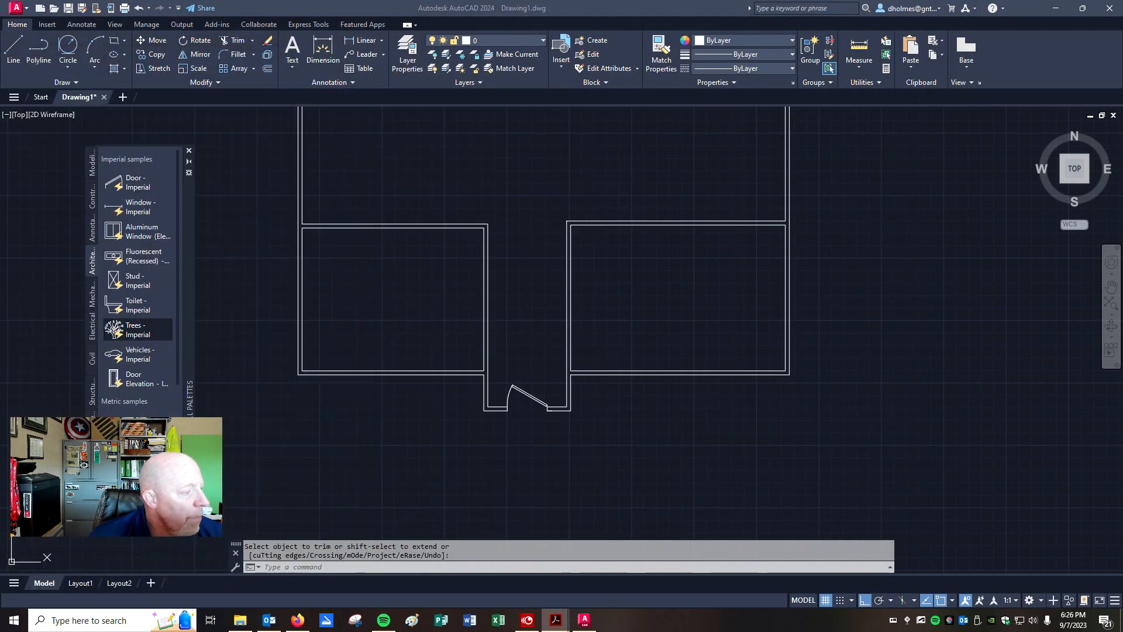
click(138, 206)
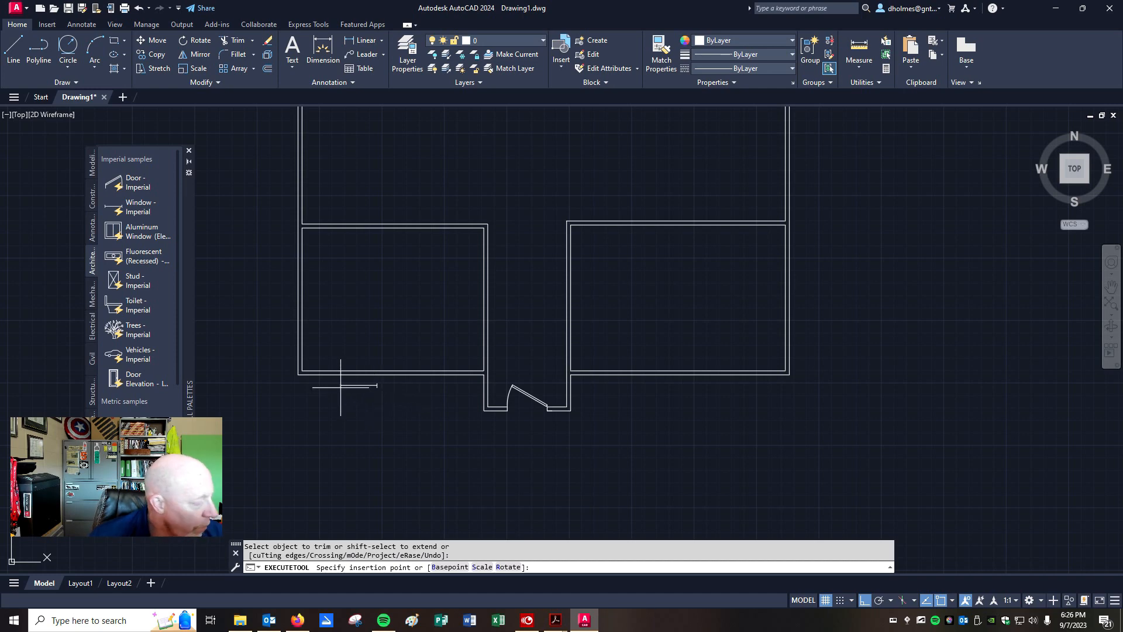
scroll(356, 374, up, 2)
scroll(356, 374, up, 4)
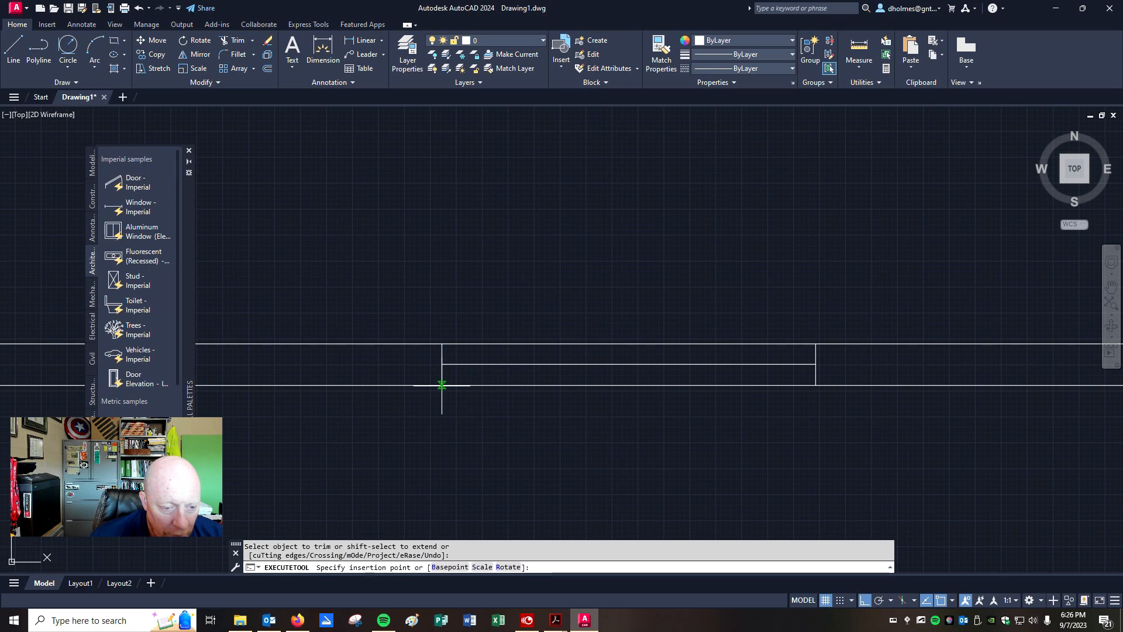
click(442, 385)
scroll(518, 446, down, 6)
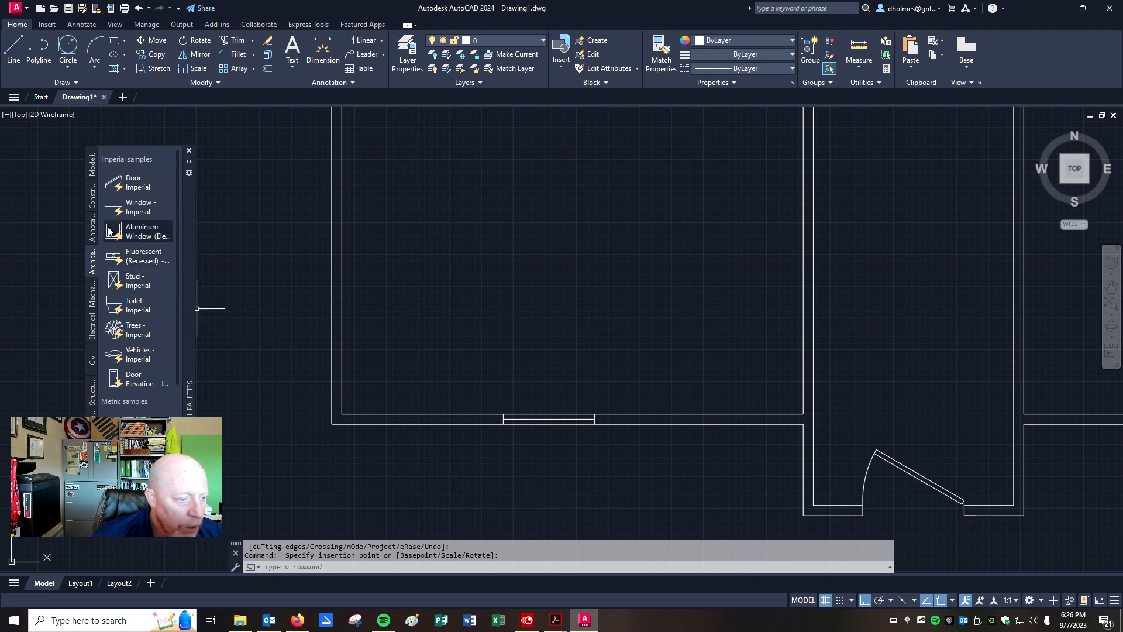
click(129, 205)
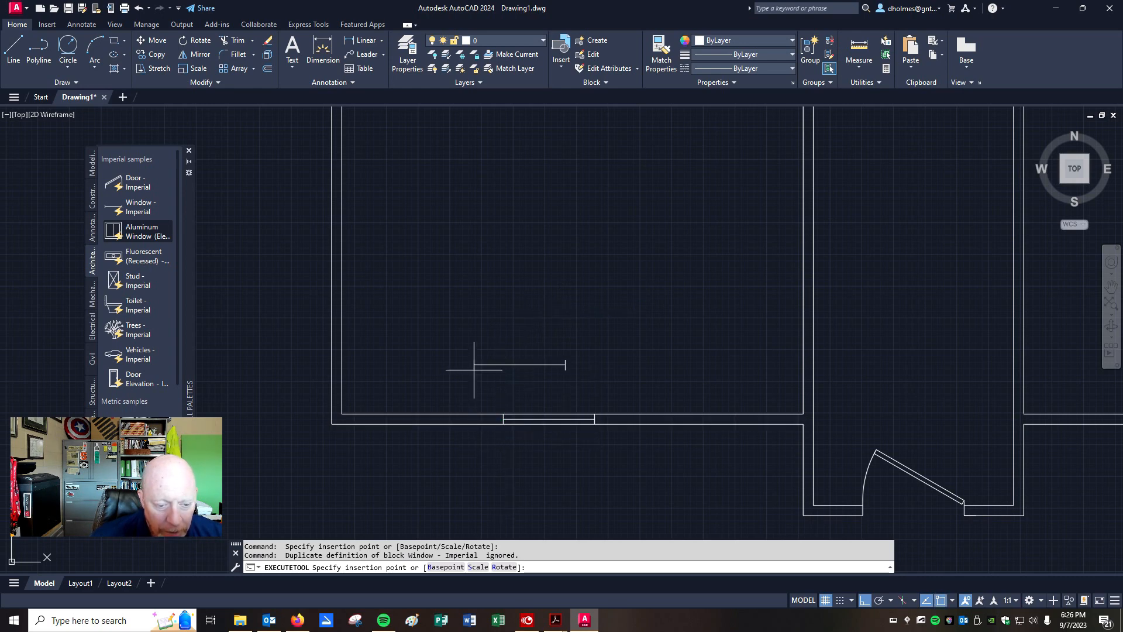
key(Escape)
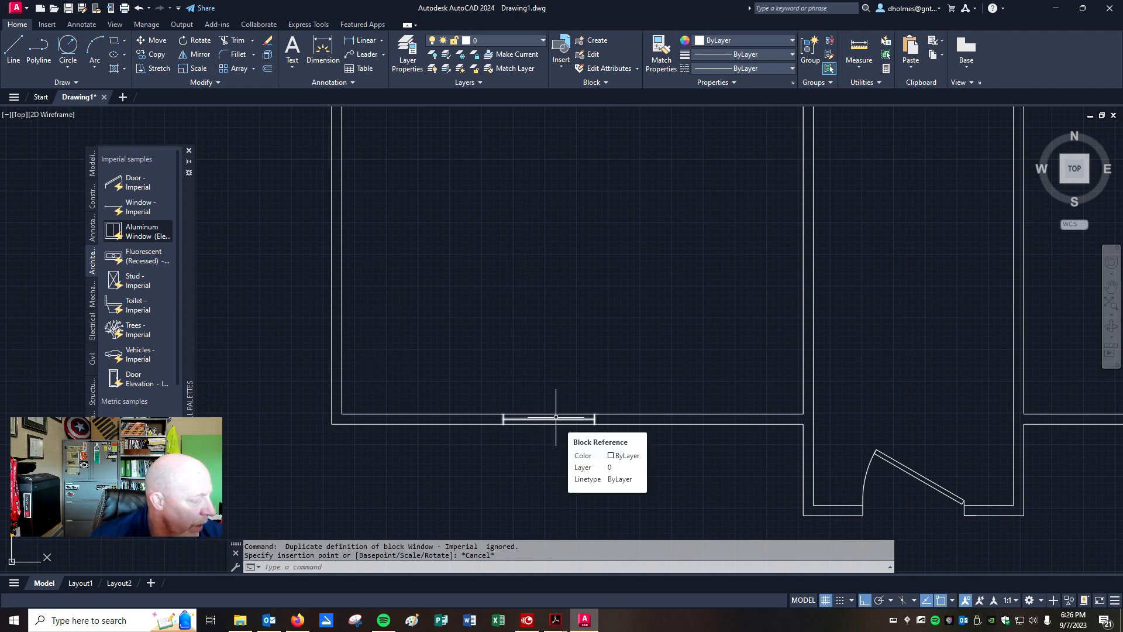
Step: Offset the left front room's outer side wall line 3' toward the inside of the room
click(269, 69)
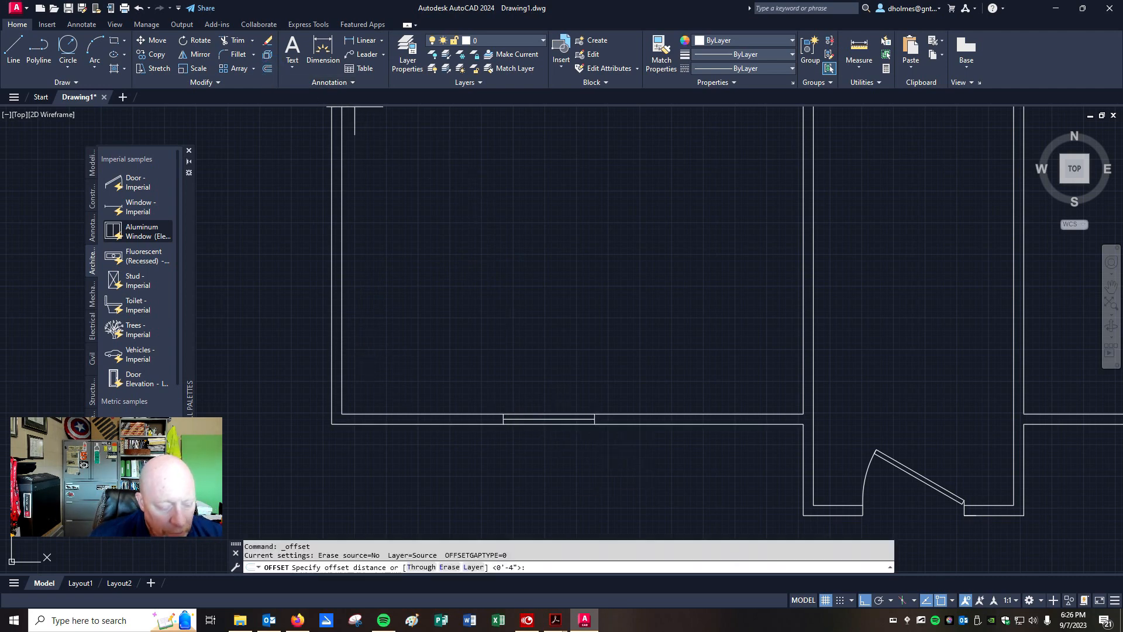
text(3')
key(Return)
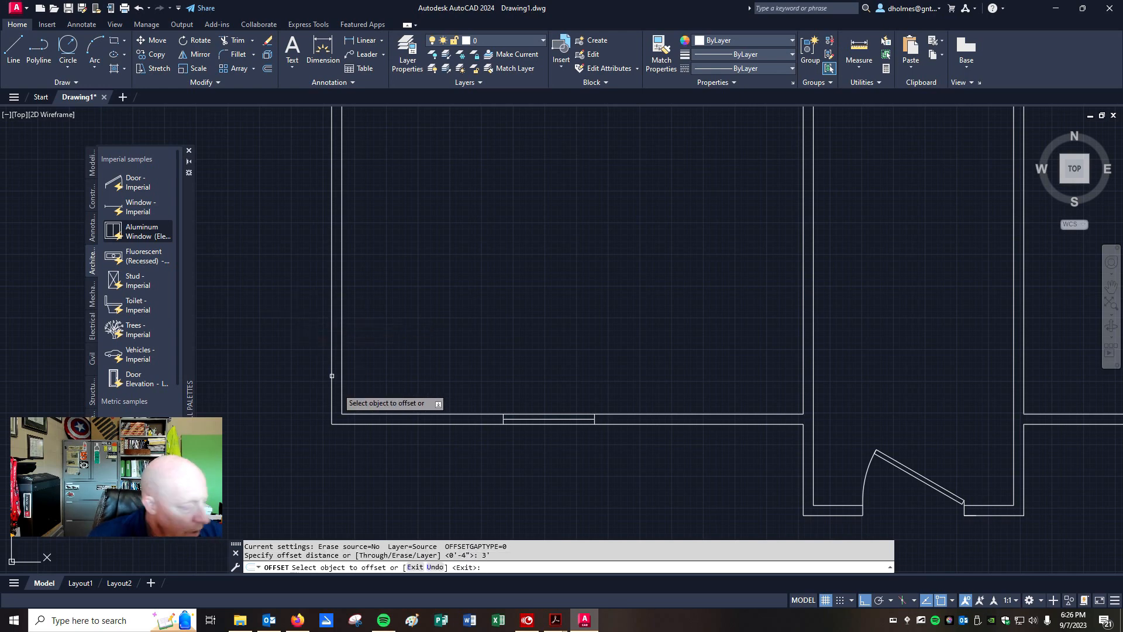
click(331, 426)
click(470, 387)
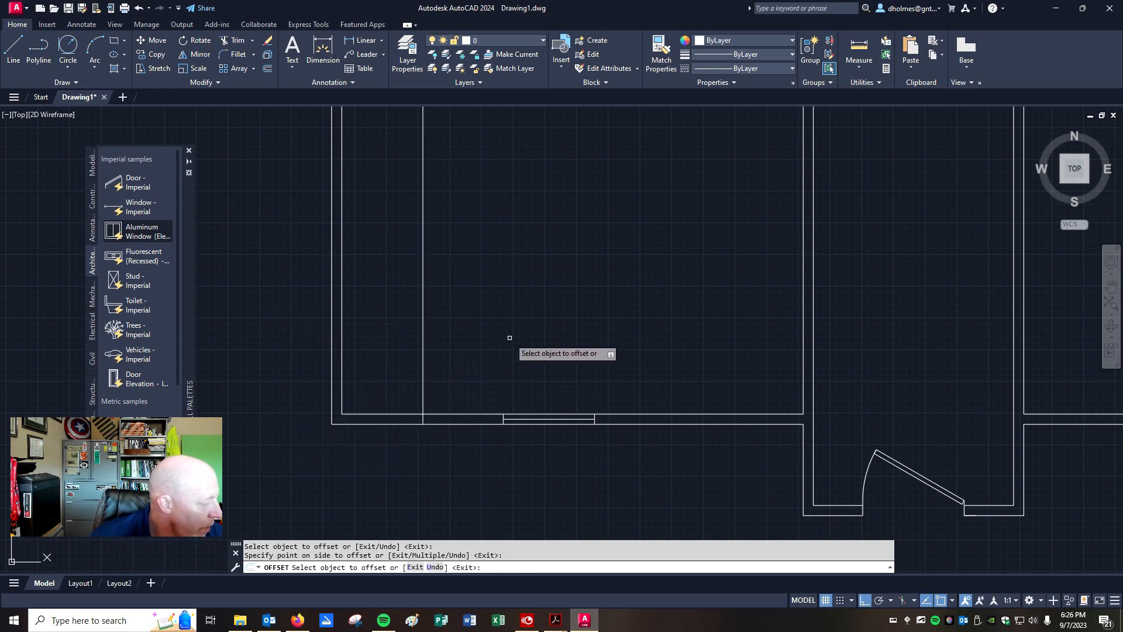
key(Return)
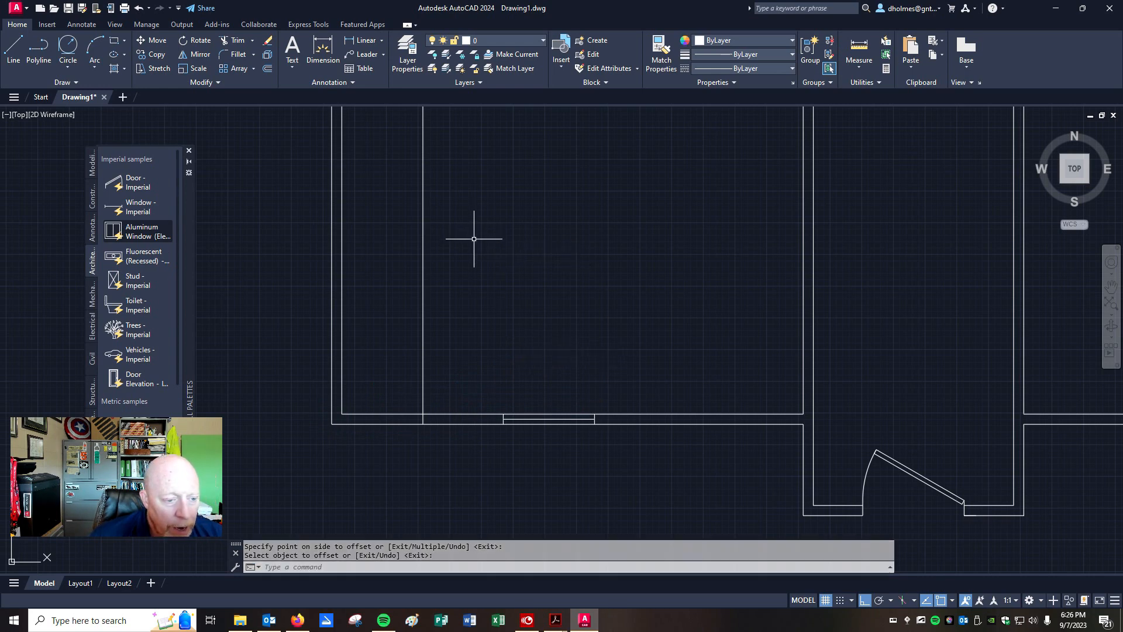
Step: Offset the new 3' guide line 6'6 toward the entry and check the window dimensions in the floor plan PDF
click(267, 70)
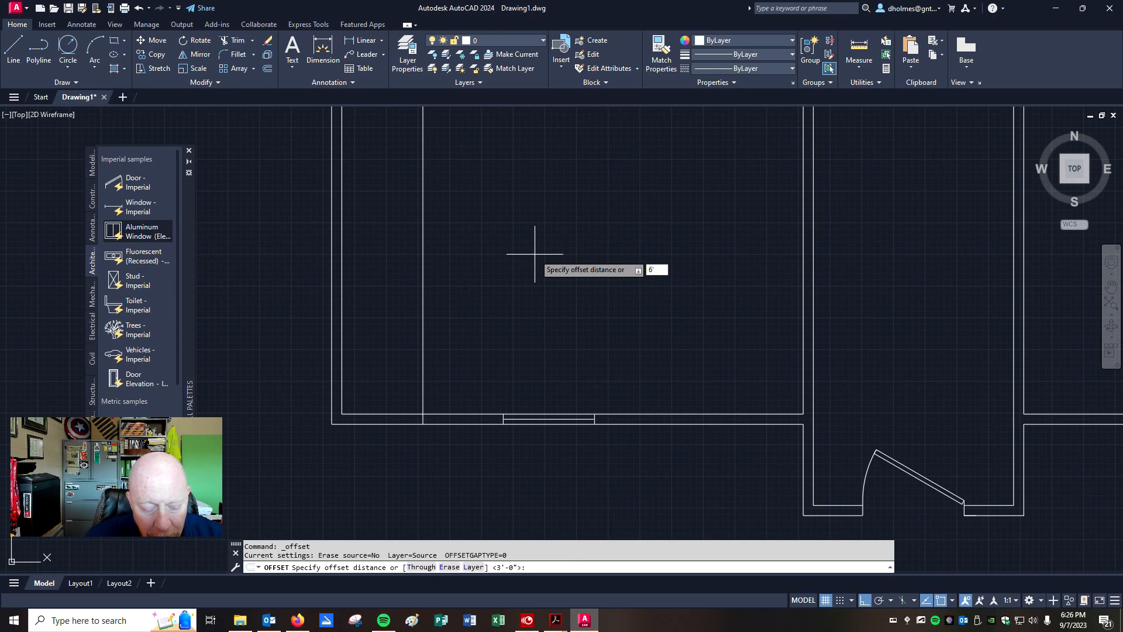
key(Return)
click(416, 333)
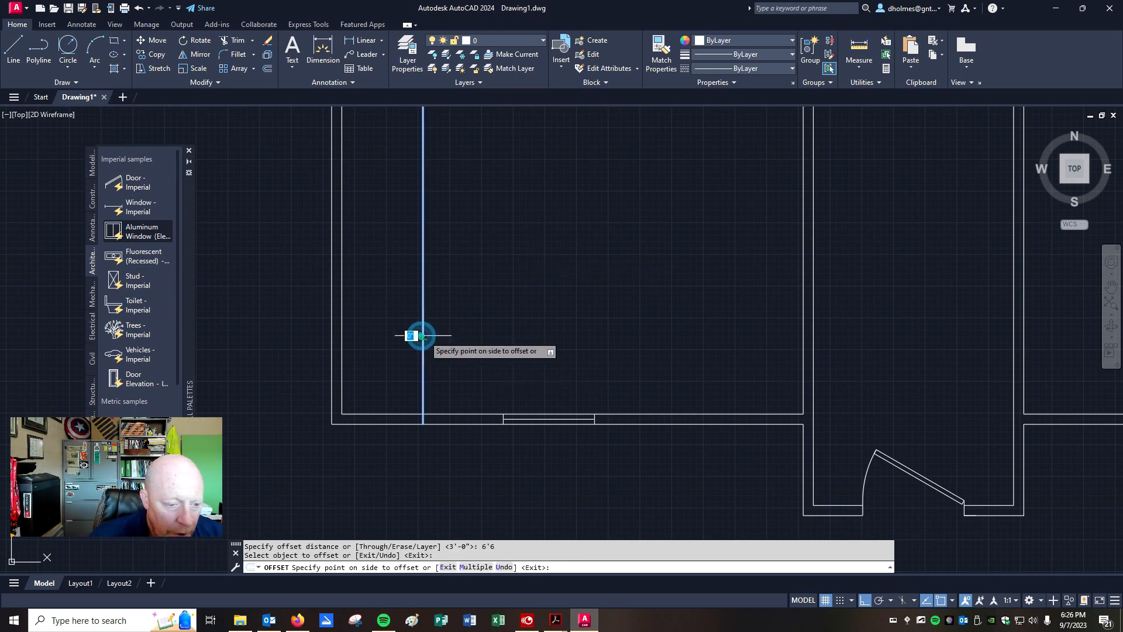
click(547, 324)
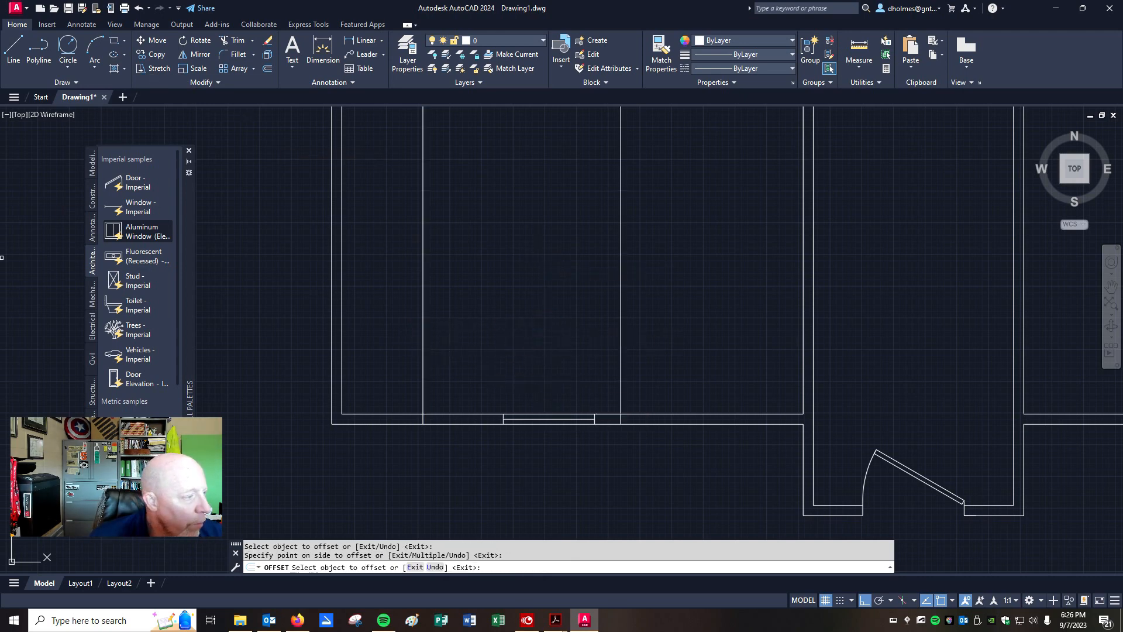
drag(0, 82, 640, 73)
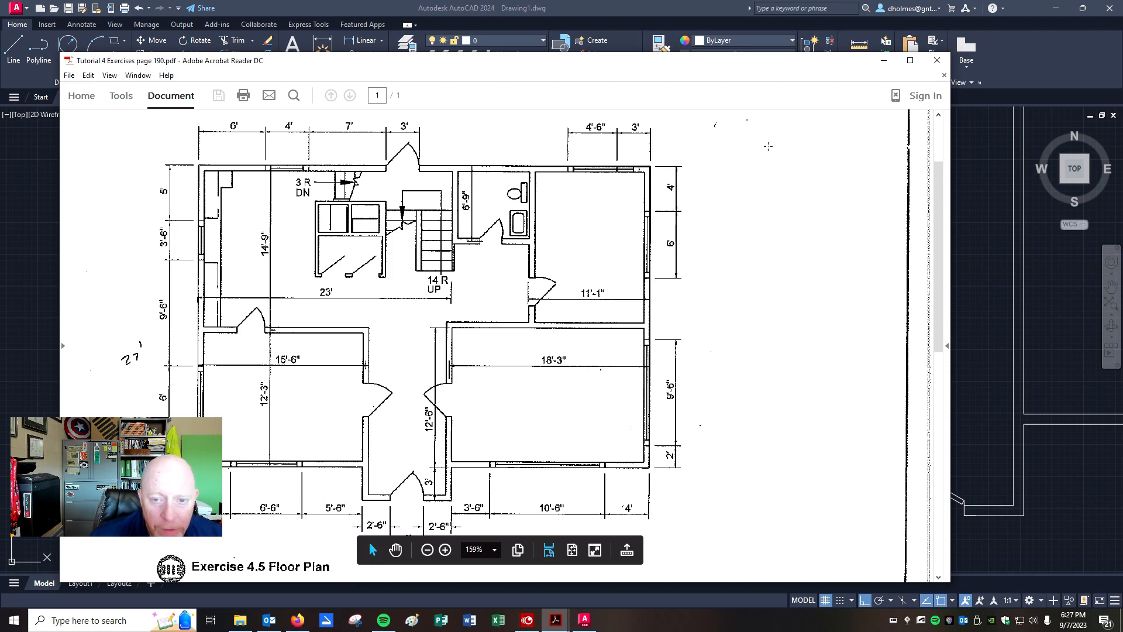
drag(618, 70, 0, 97)
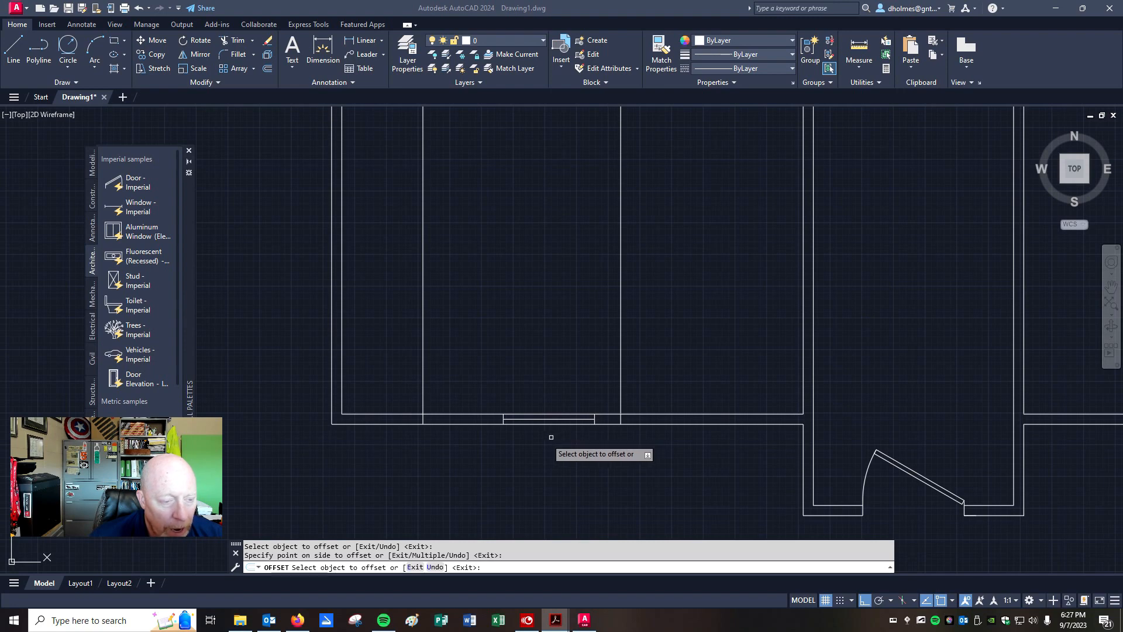
Step: Move the window by its outer left corner to where the 3' guide line meets the outer front wall line
click(145, 40)
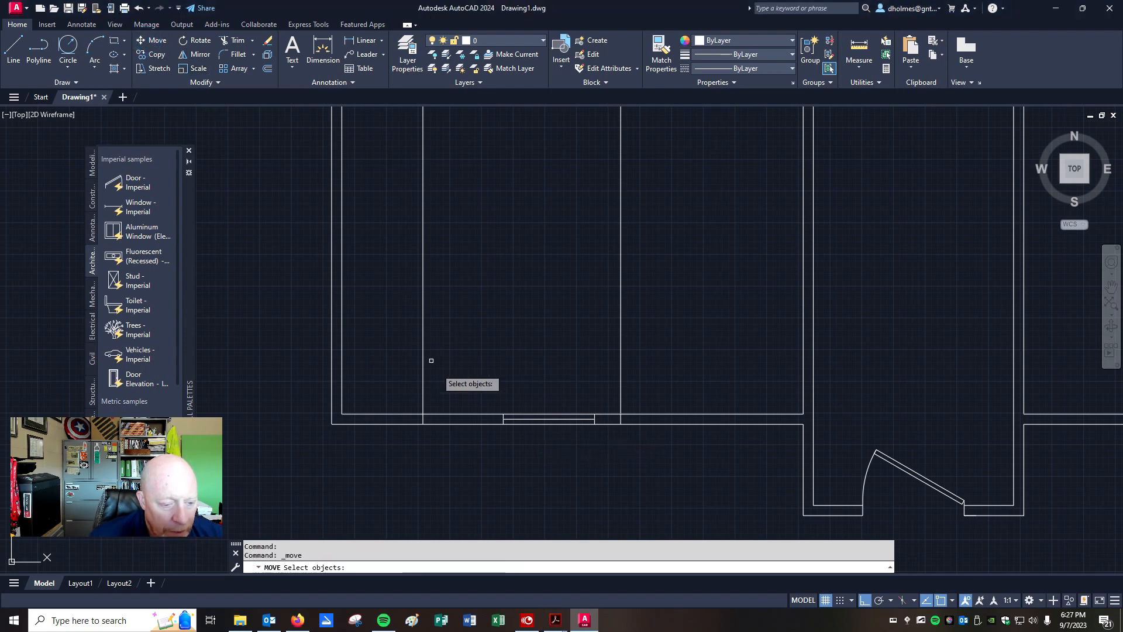
click(508, 420)
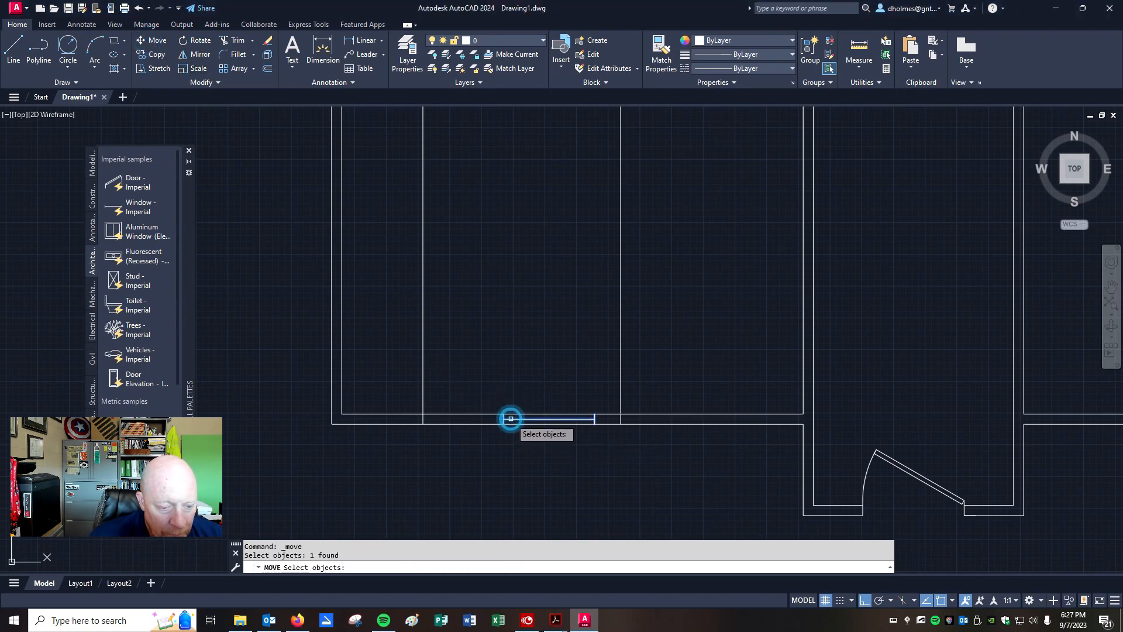
key(Return)
click(503, 422)
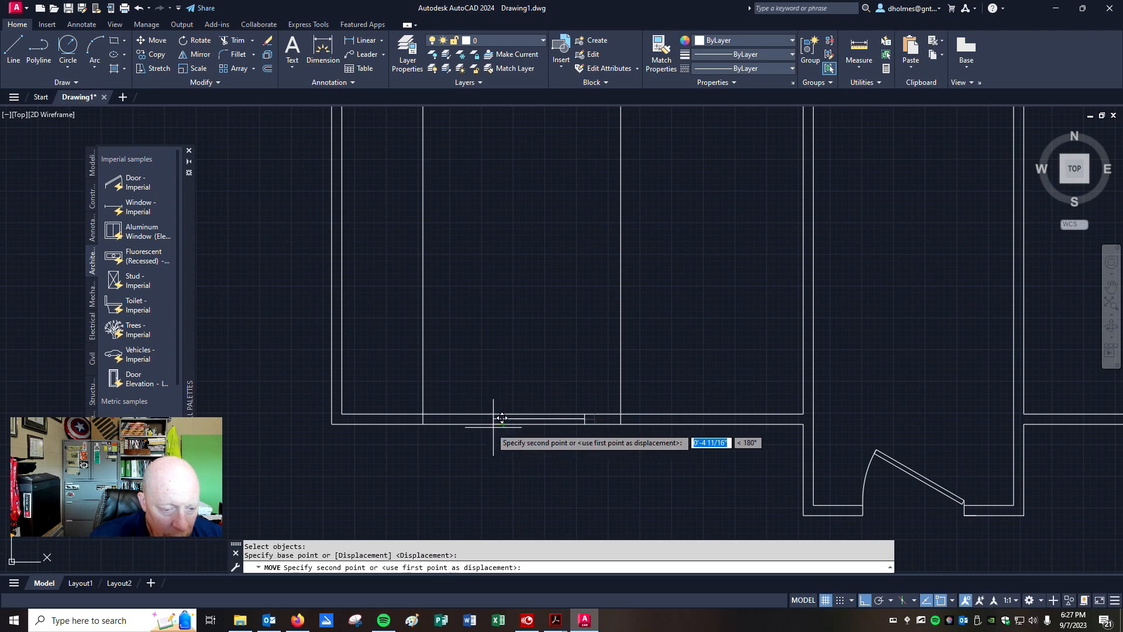
click(423, 422)
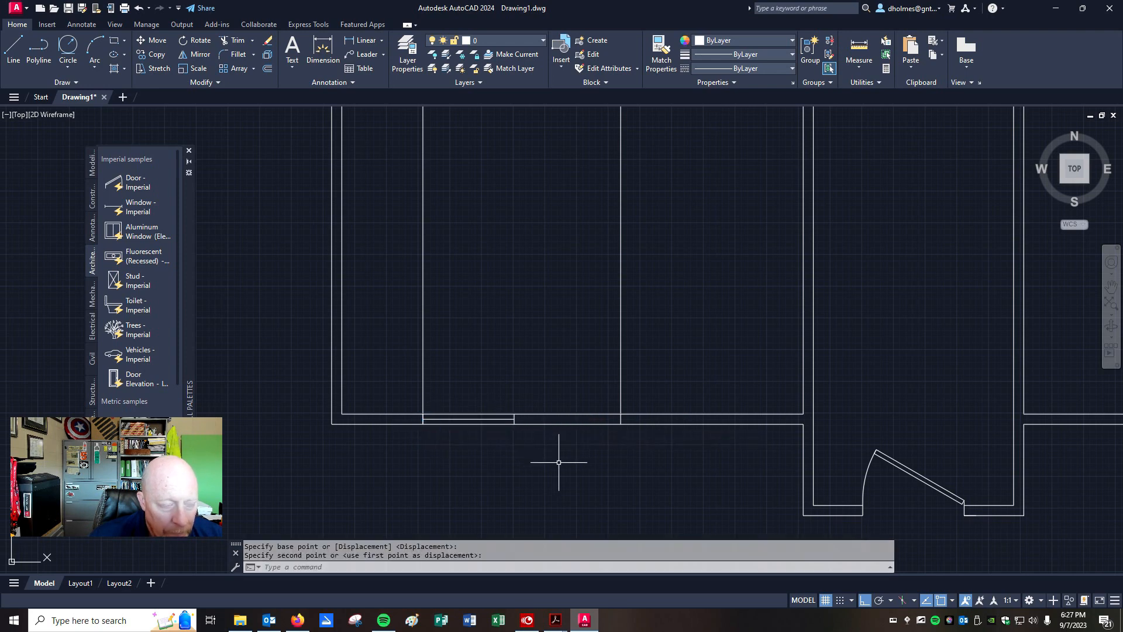
scroll(543, 441, up, 4)
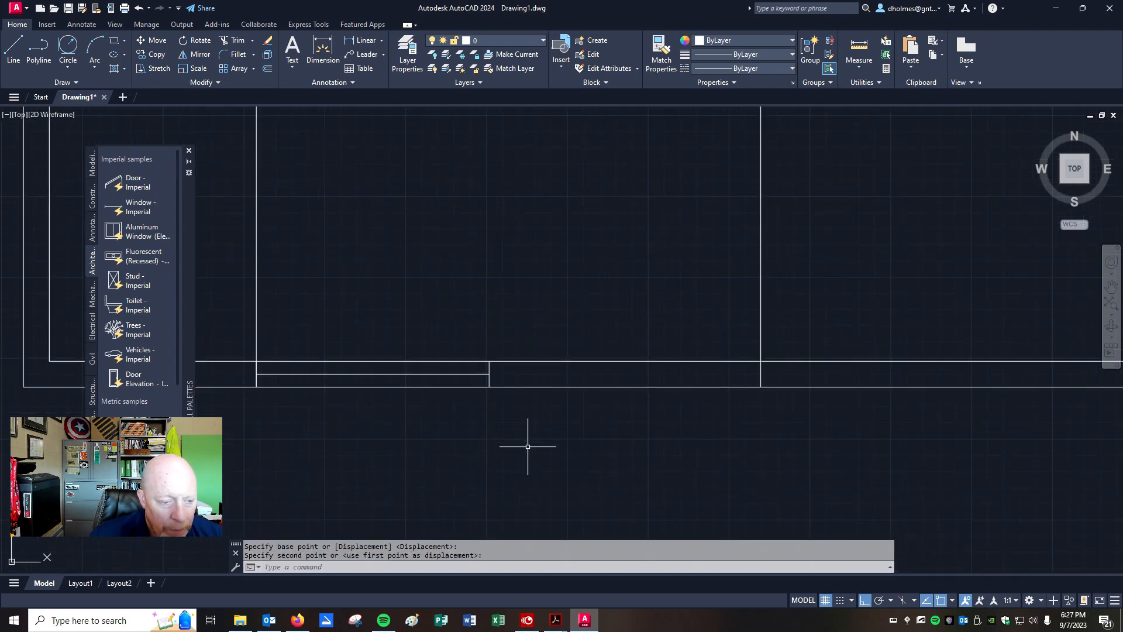
click(152, 68)
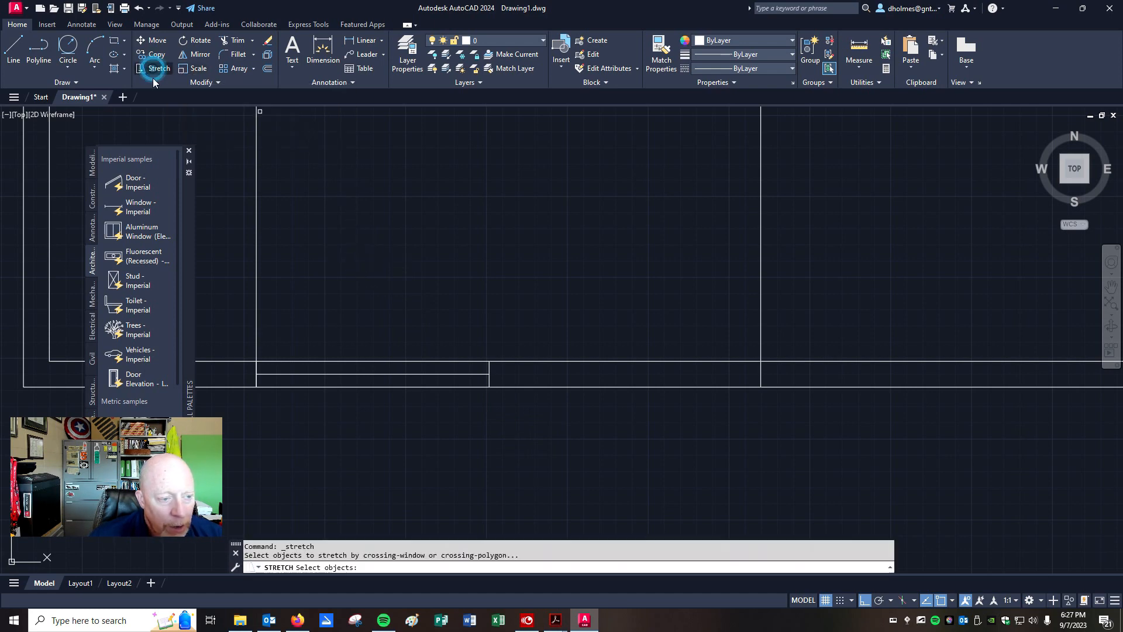
click(534, 291)
click(502, 416)
key(Escape)
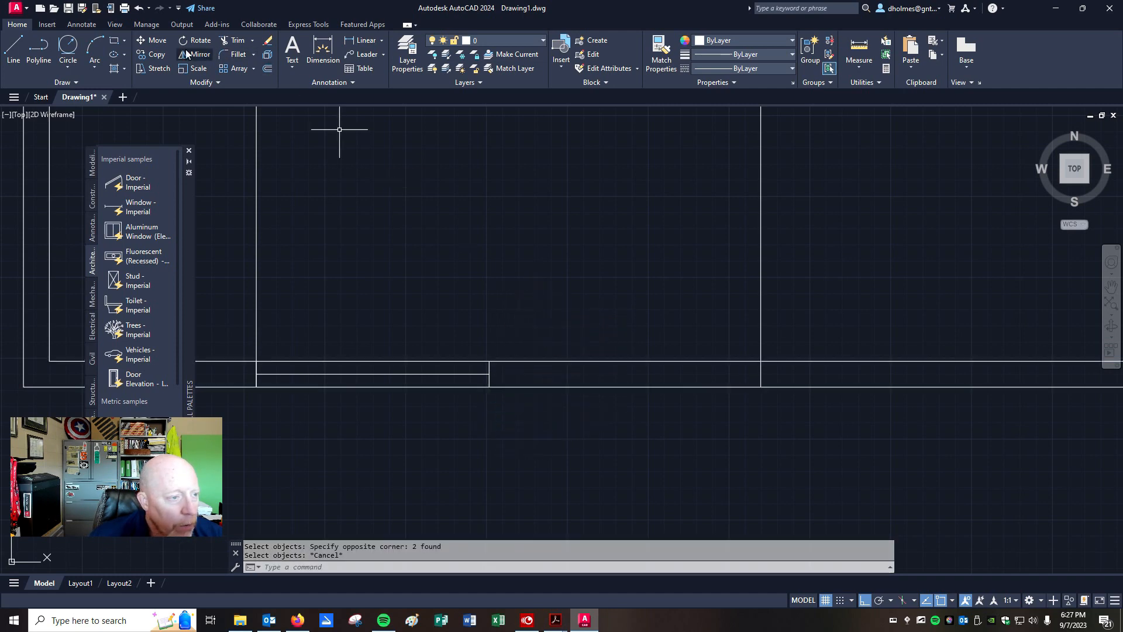
Step: Try to stretch the window block's entry-side end to where the second guide line meets the outer front wall line
click(151, 68)
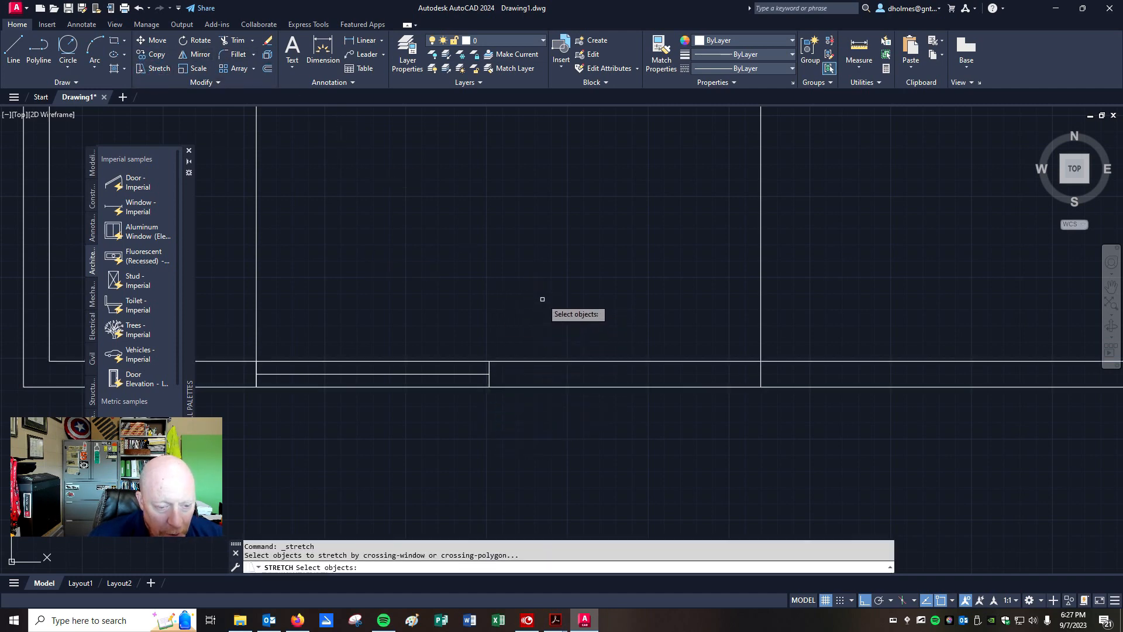
click(542, 299)
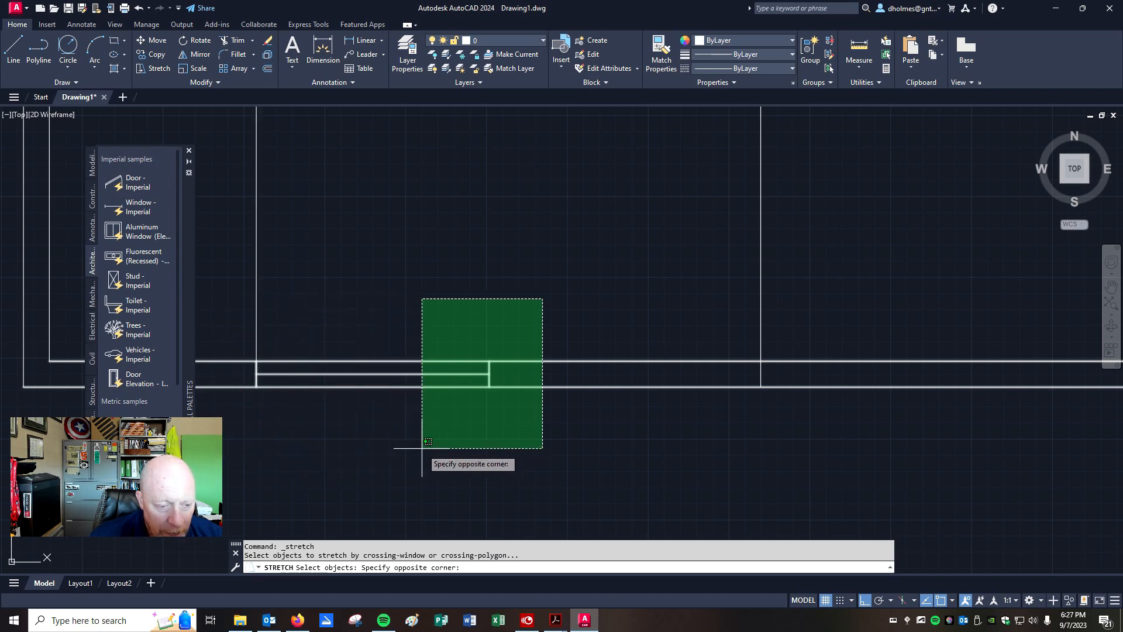
click(416, 452)
key(Return)
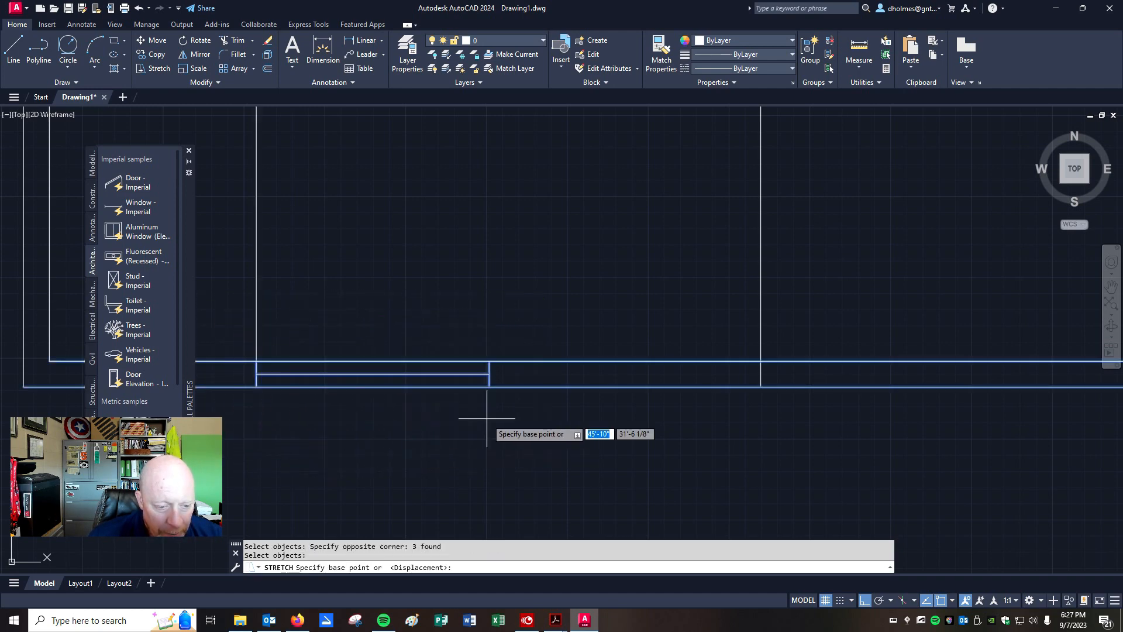
click(489, 386)
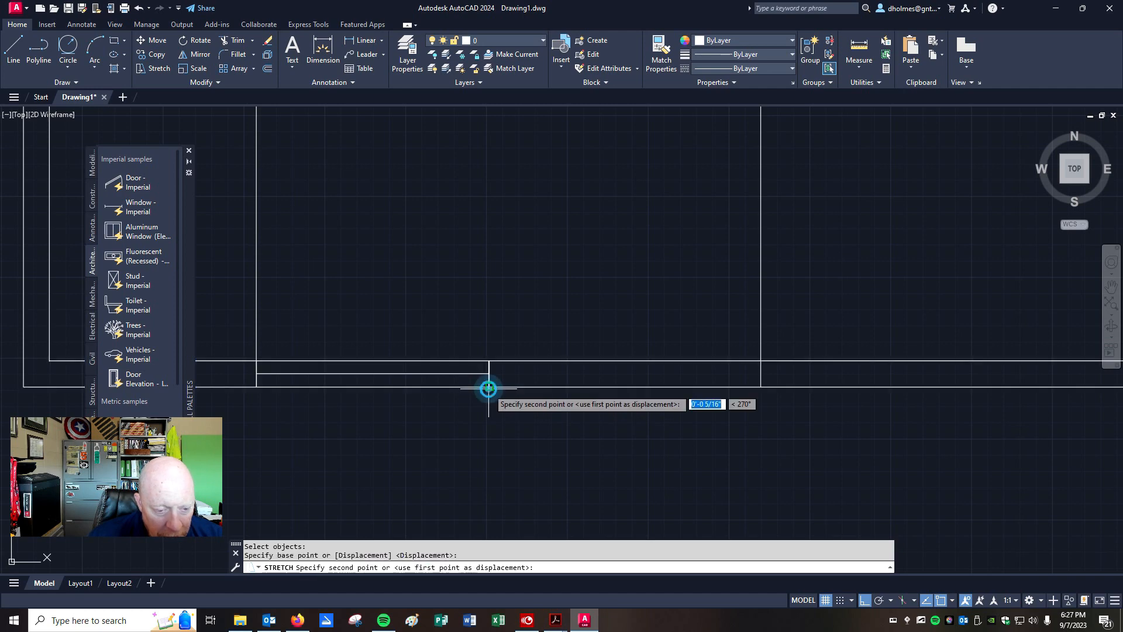
click(760, 386)
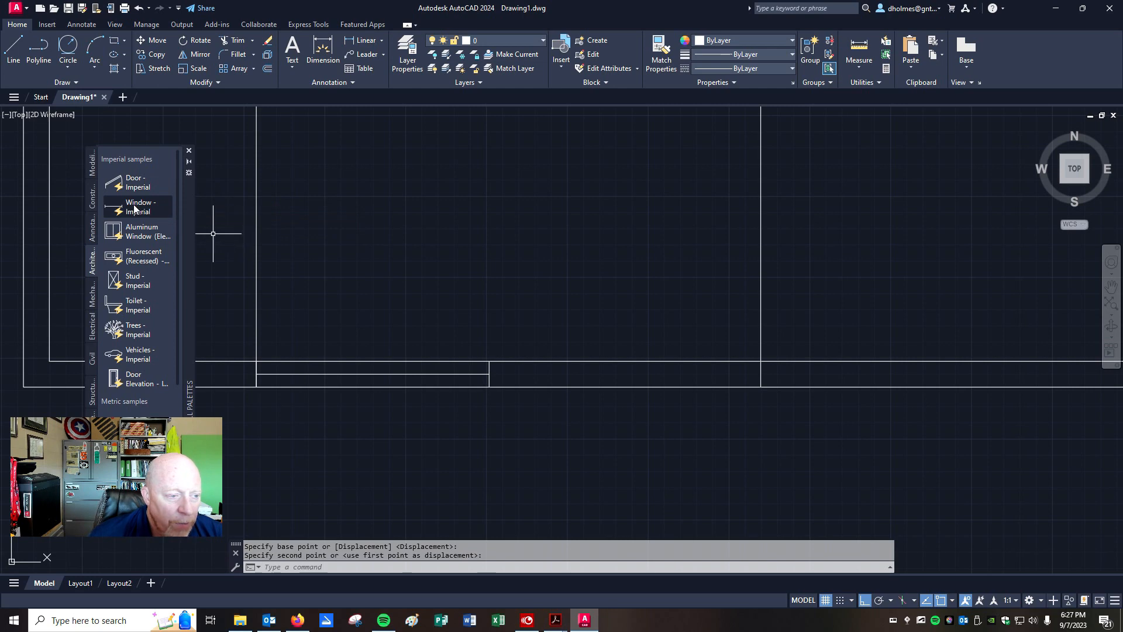
Step: Insert a Door - Imperial block inside the left front room and erase it again
click(135, 182)
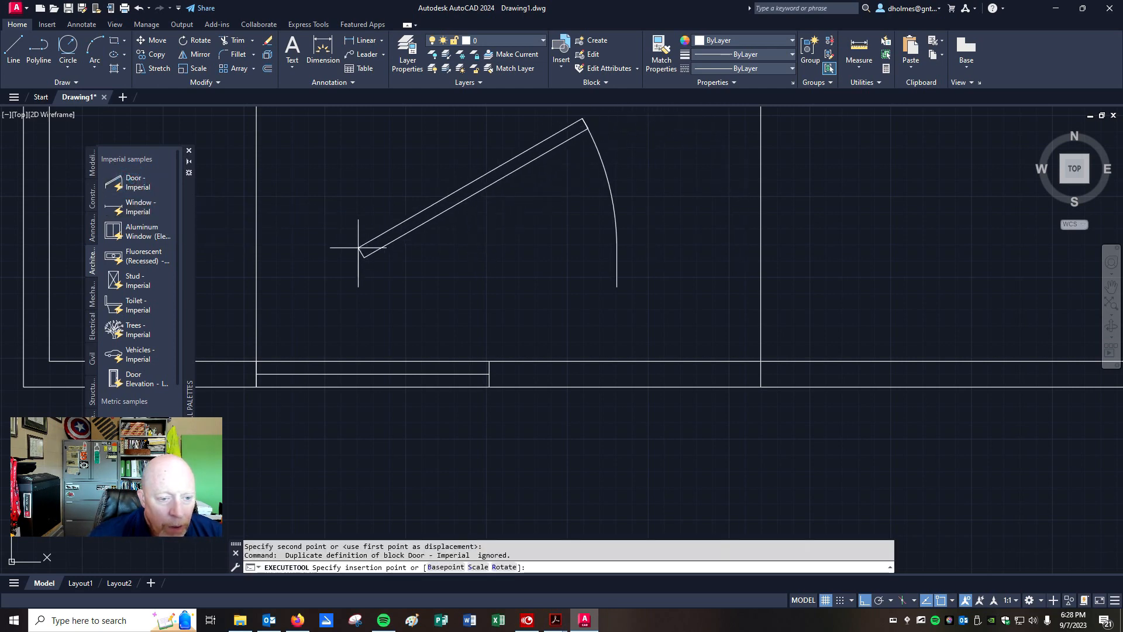
click(388, 256)
scroll(457, 188, down, 4)
scroll(476, 170, up, 6)
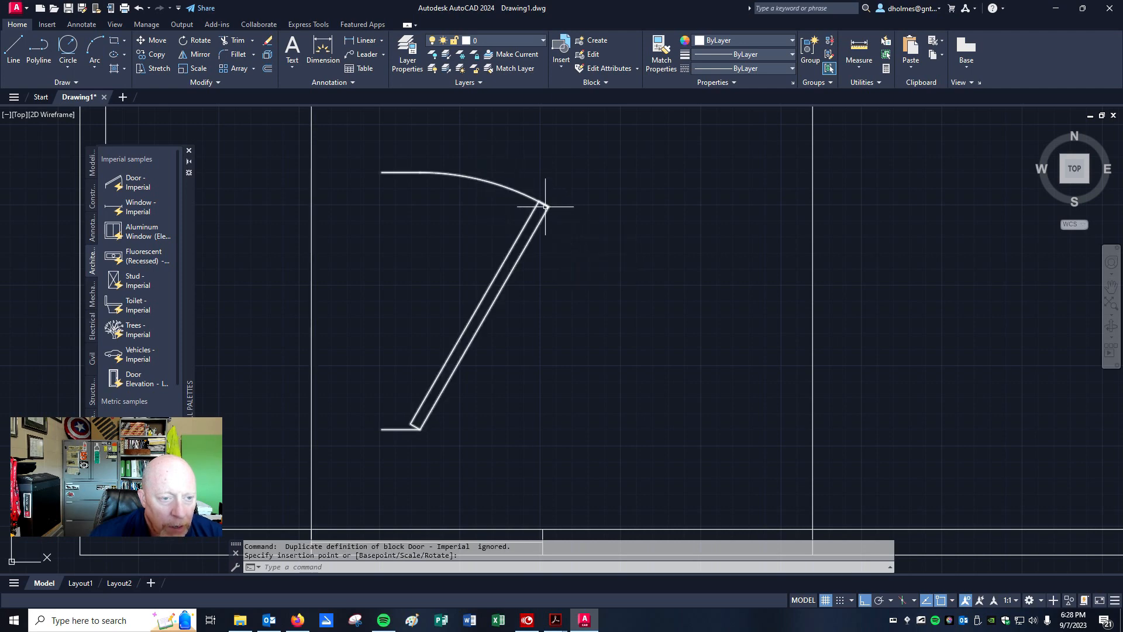
click(267, 40)
click(556, 177)
click(498, 248)
key(Return)
scroll(528, 304, down, 6)
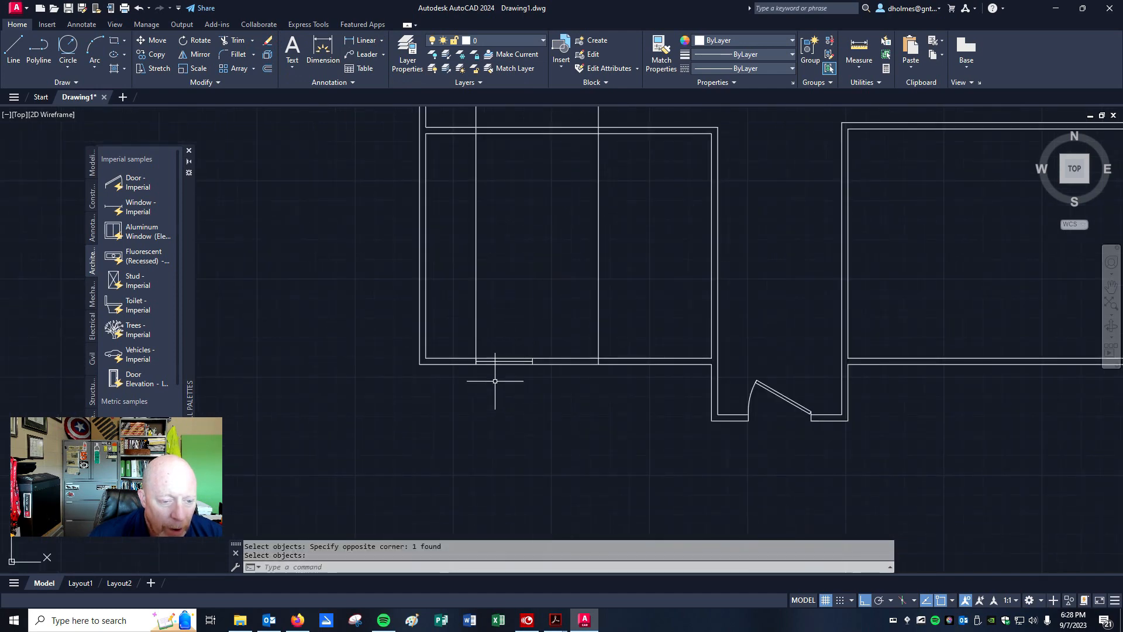
Step: Explode the window block in the left front room's front wall into separate lines
scroll(495, 380, up, 5)
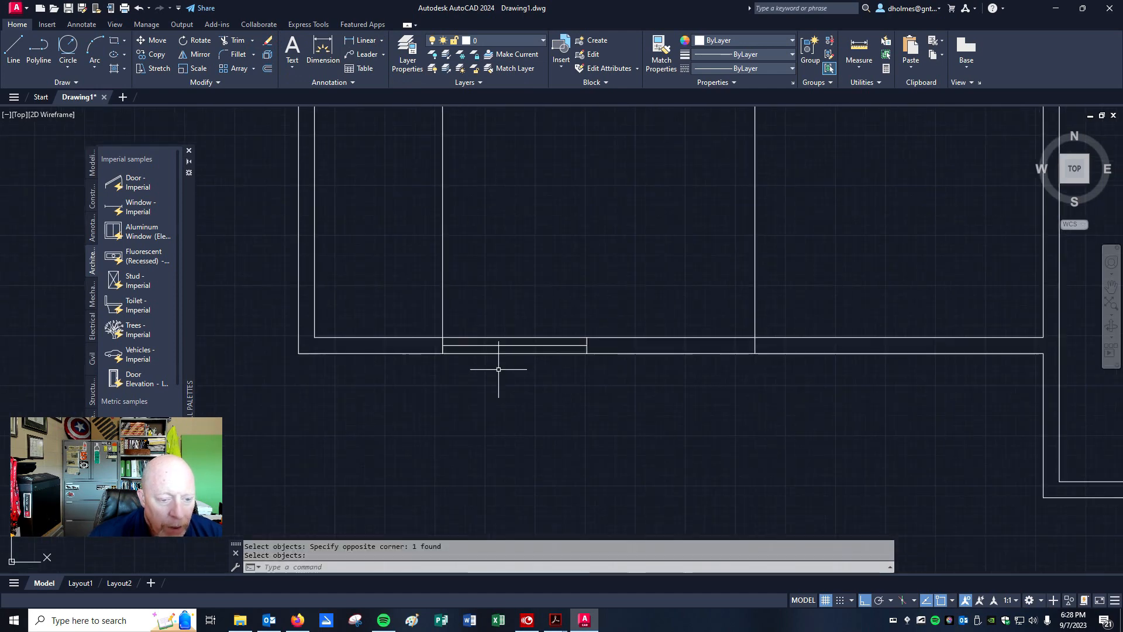
click(268, 55)
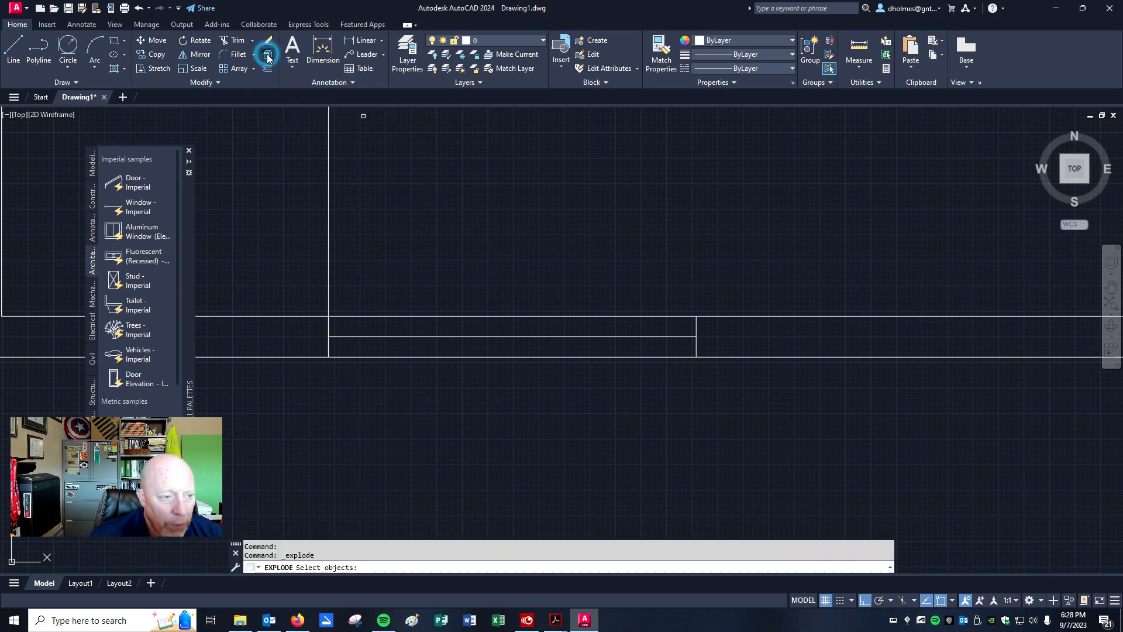
click(568, 336)
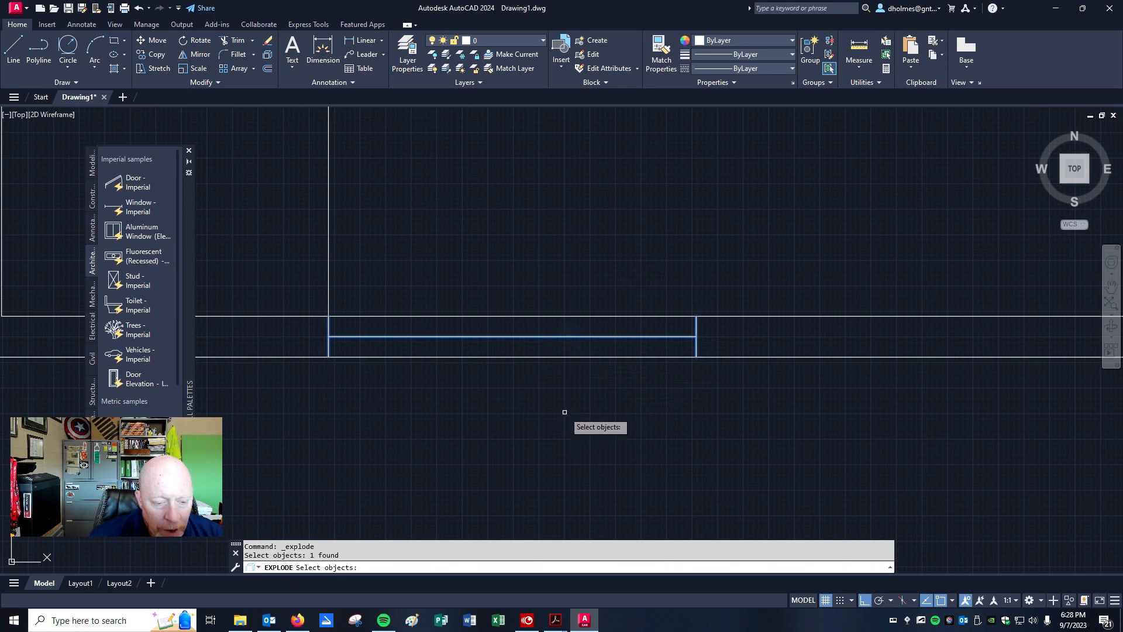
key(Return)
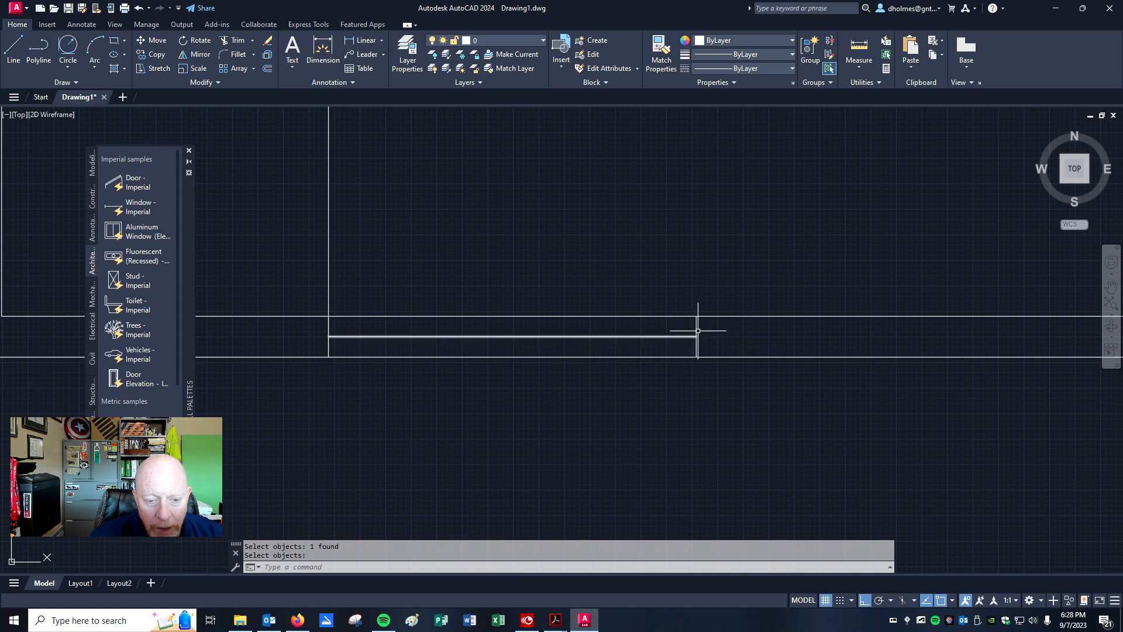
scroll(698, 334, down, 5)
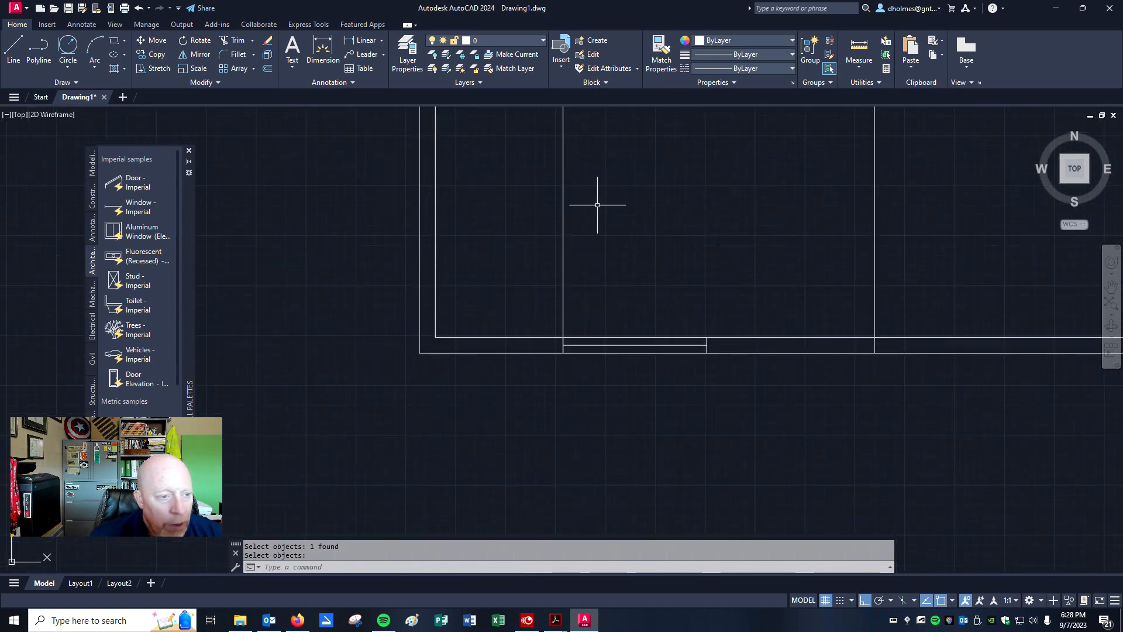
click(157, 68)
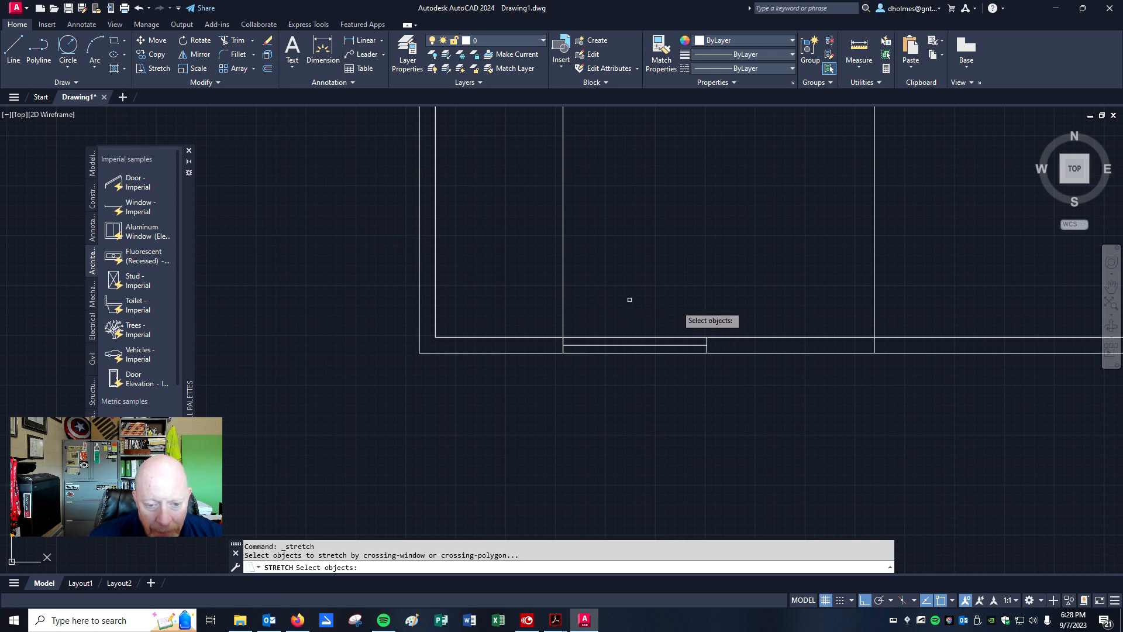
click(744, 303)
click(667, 396)
key(Return)
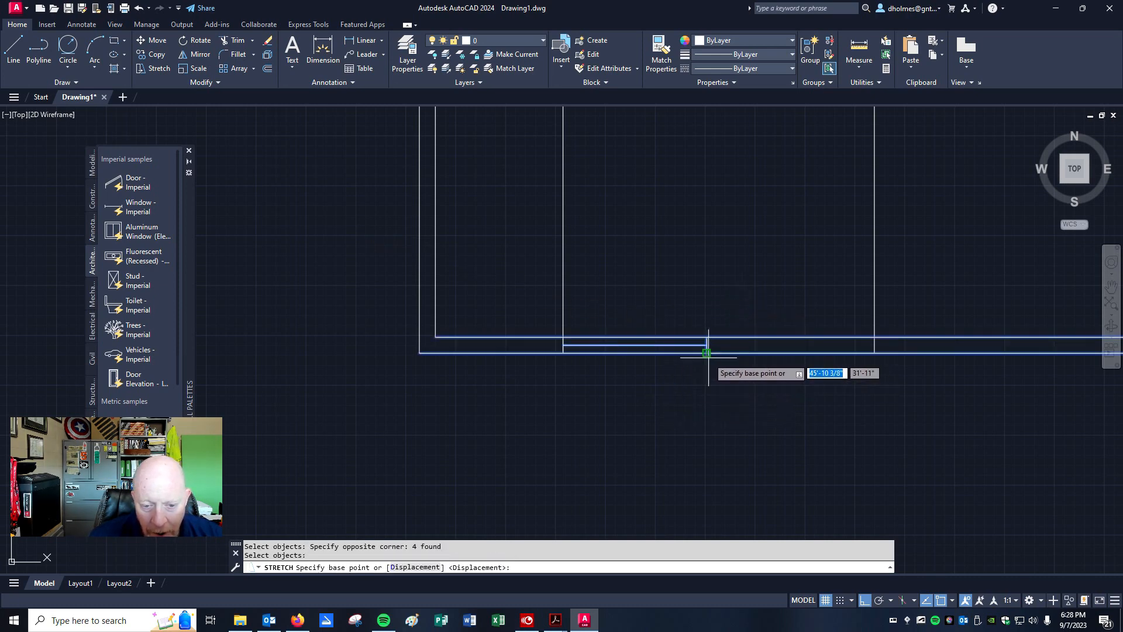
click(707, 354)
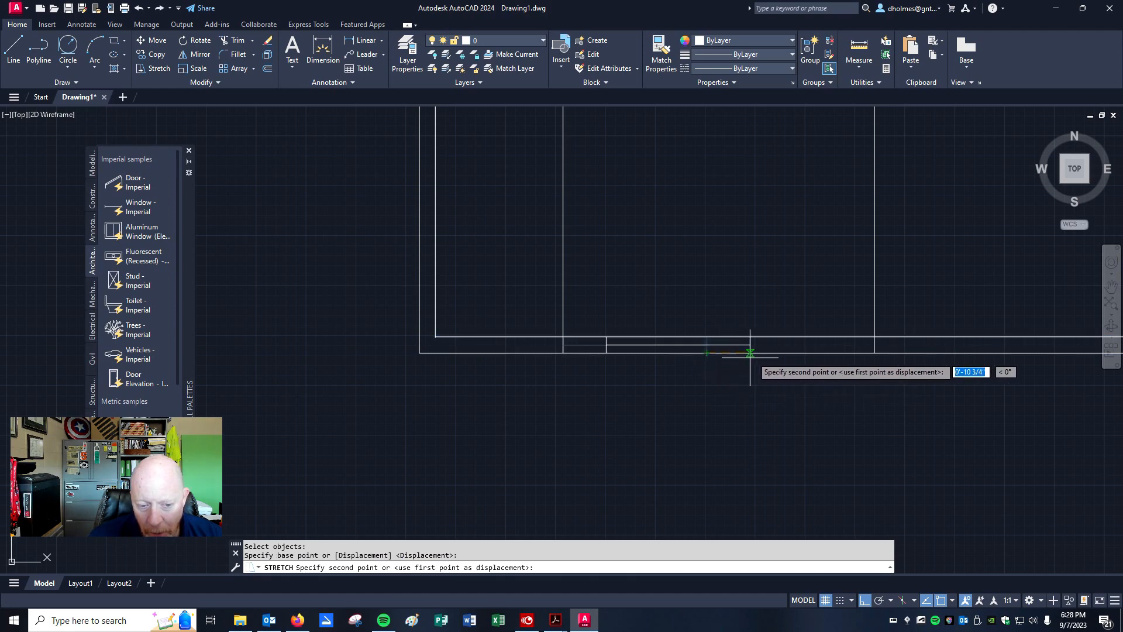
key(Escape)
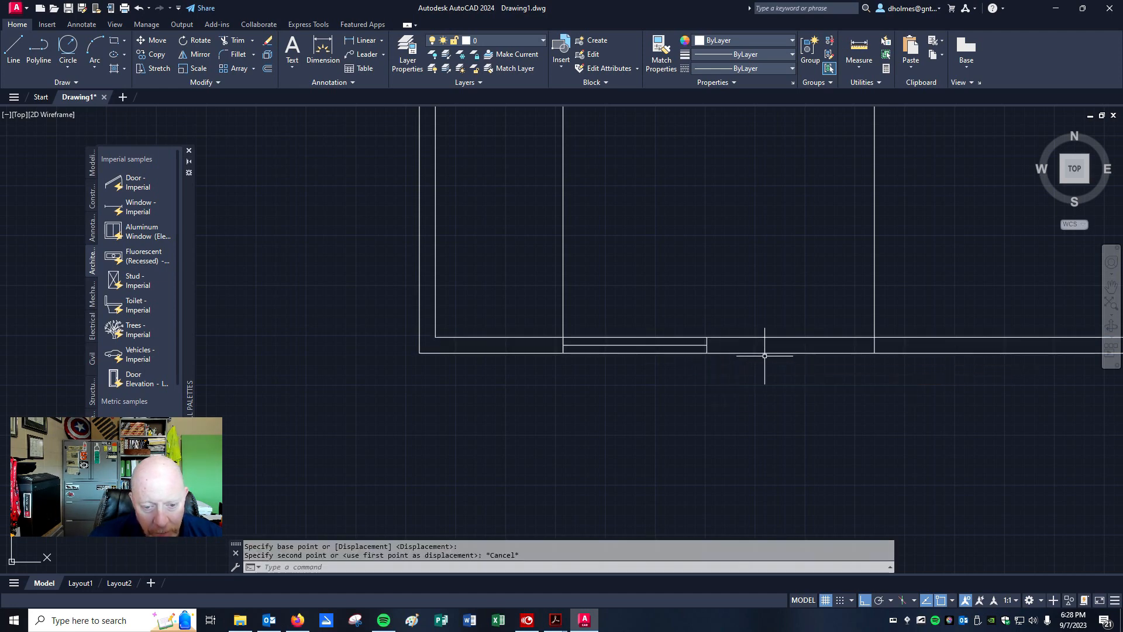
Step: Try to explode the window's middle line once more
click(267, 58)
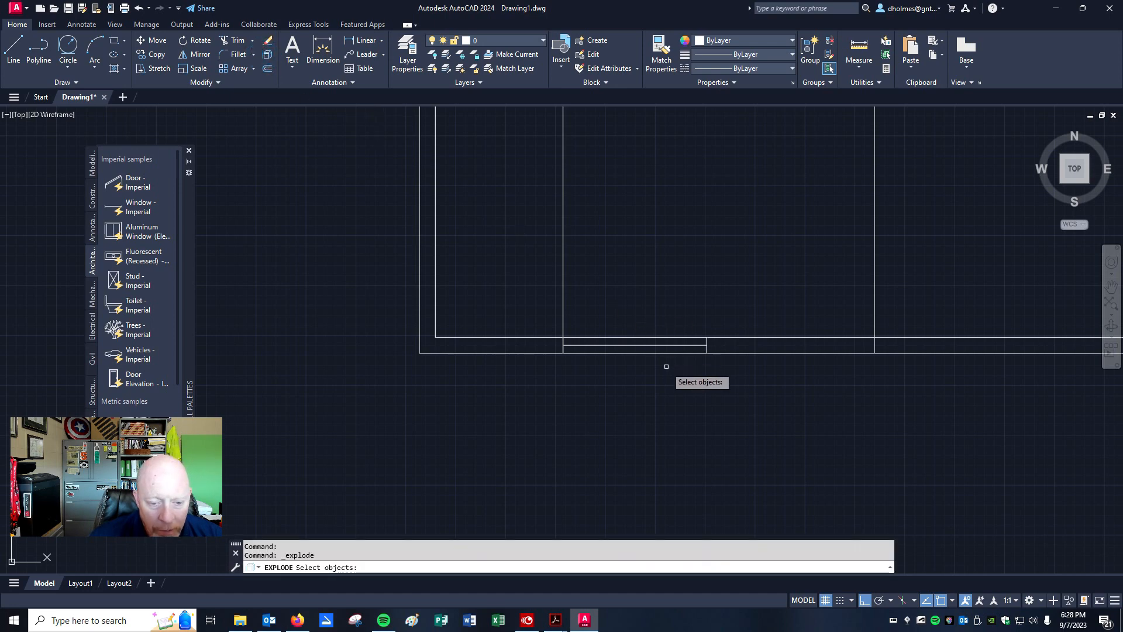
click(669, 344)
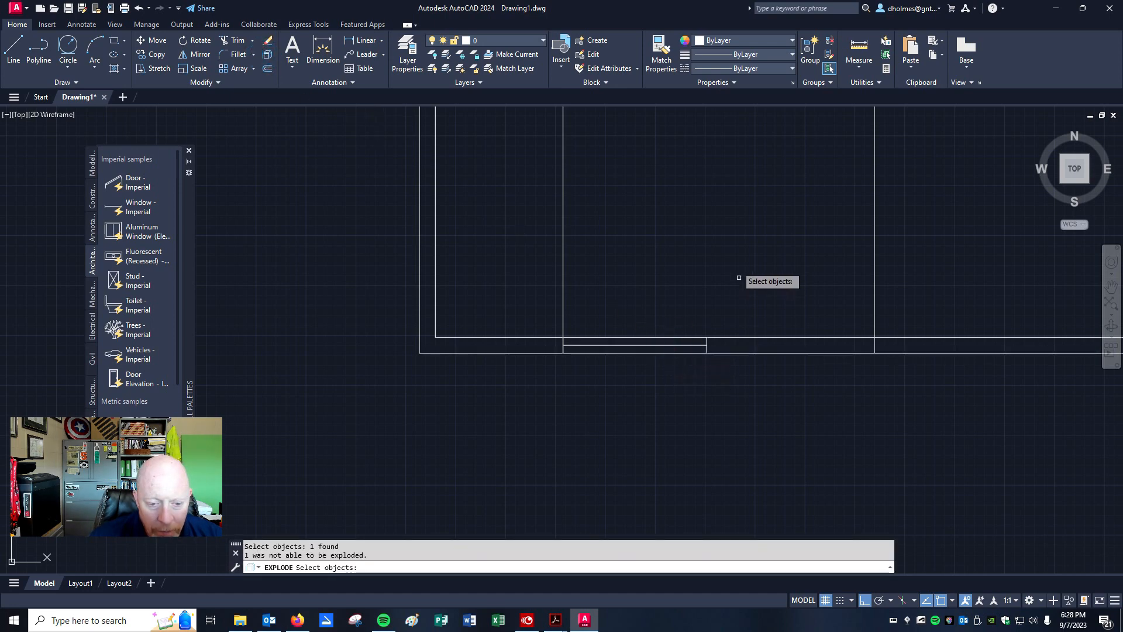
key(Return)
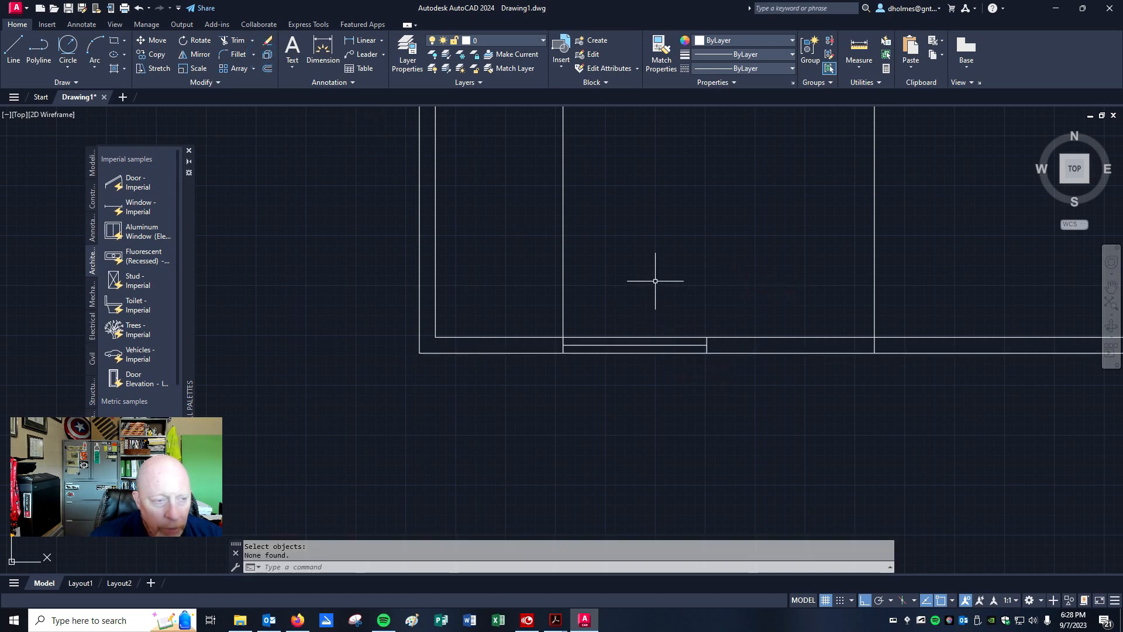
Step: Stretch the exploded window by its entry-side outer corner to the second guide line on the outer front wall line
click(157, 69)
click(732, 314)
click(680, 400)
key(Return)
click(706, 352)
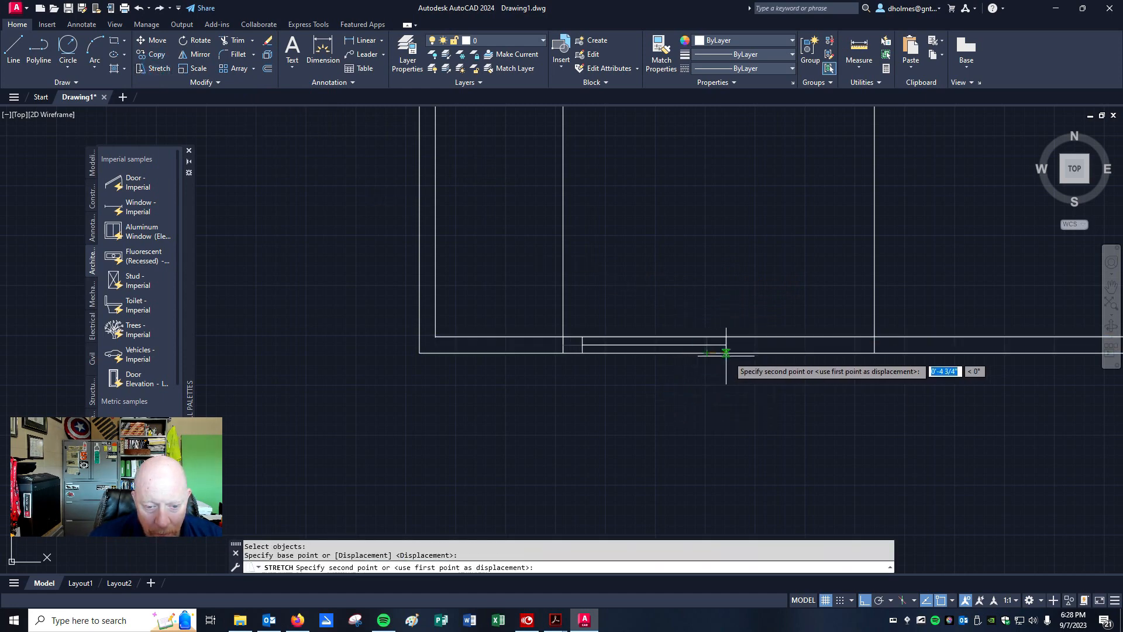
click(873, 352)
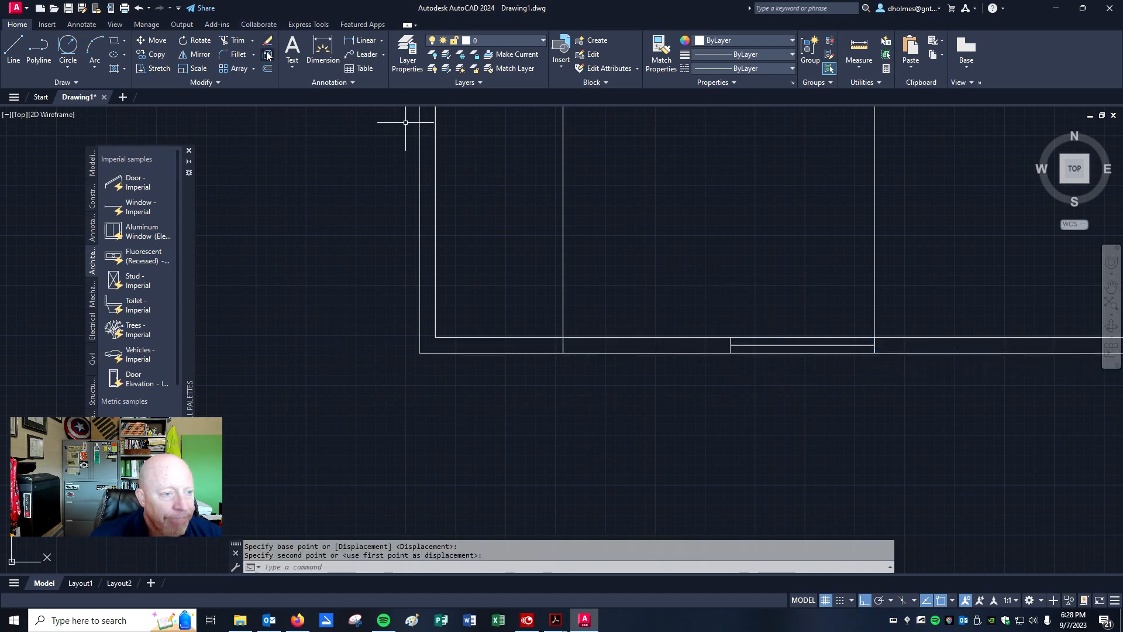
click(155, 68)
click(742, 322)
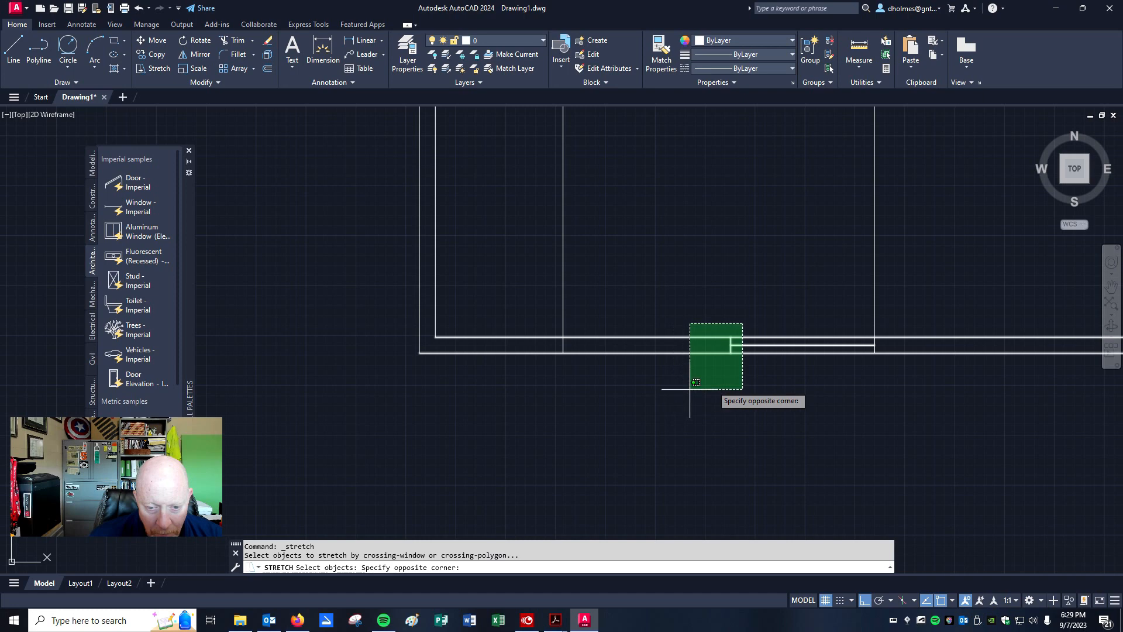
click(723, 383)
key(Return)
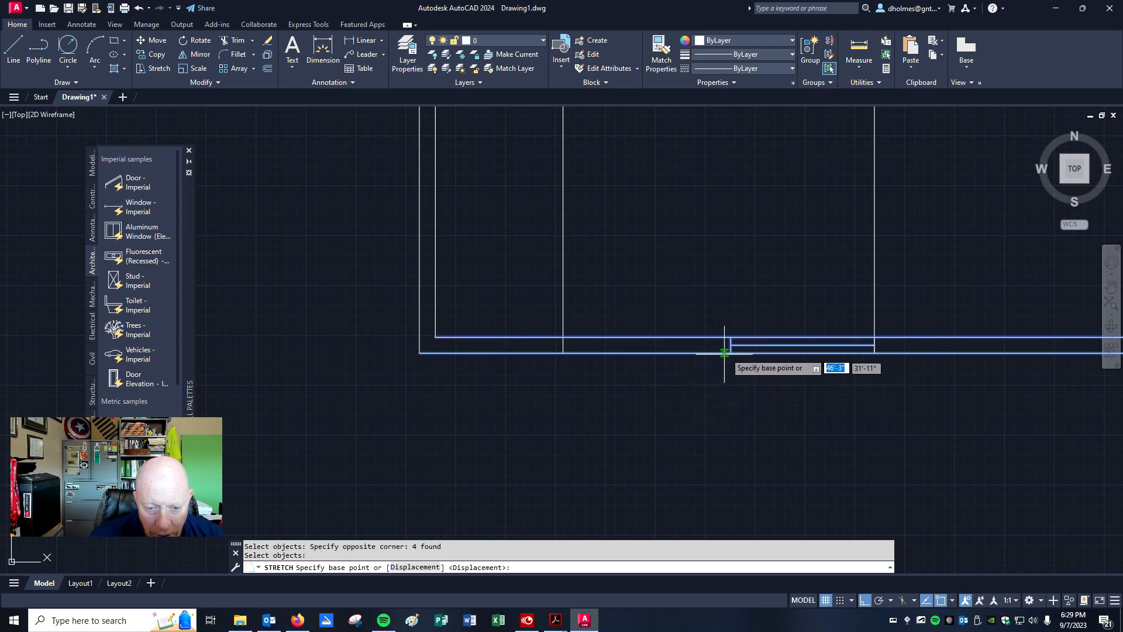
click(730, 348)
key(Escape)
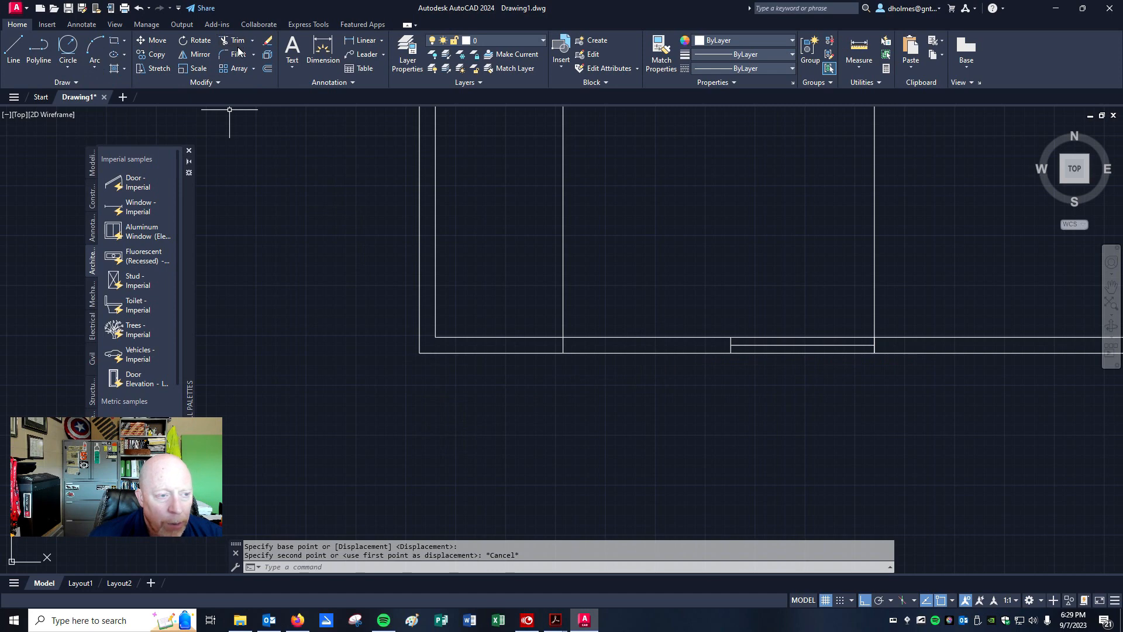
Step: Erase the exploded window's middle line and its remaining end lines from the left front room's front wall
click(267, 39)
click(740, 345)
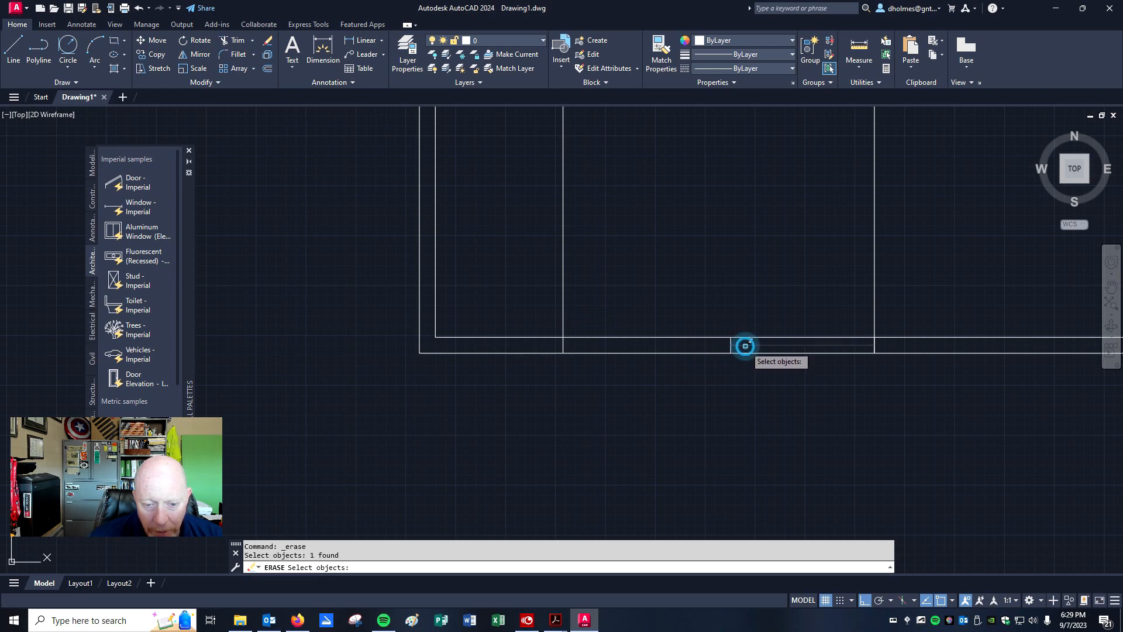
key(Return)
click(720, 326)
key(Escape)
key(Return)
click(720, 313)
click(895, 367)
key(Return)
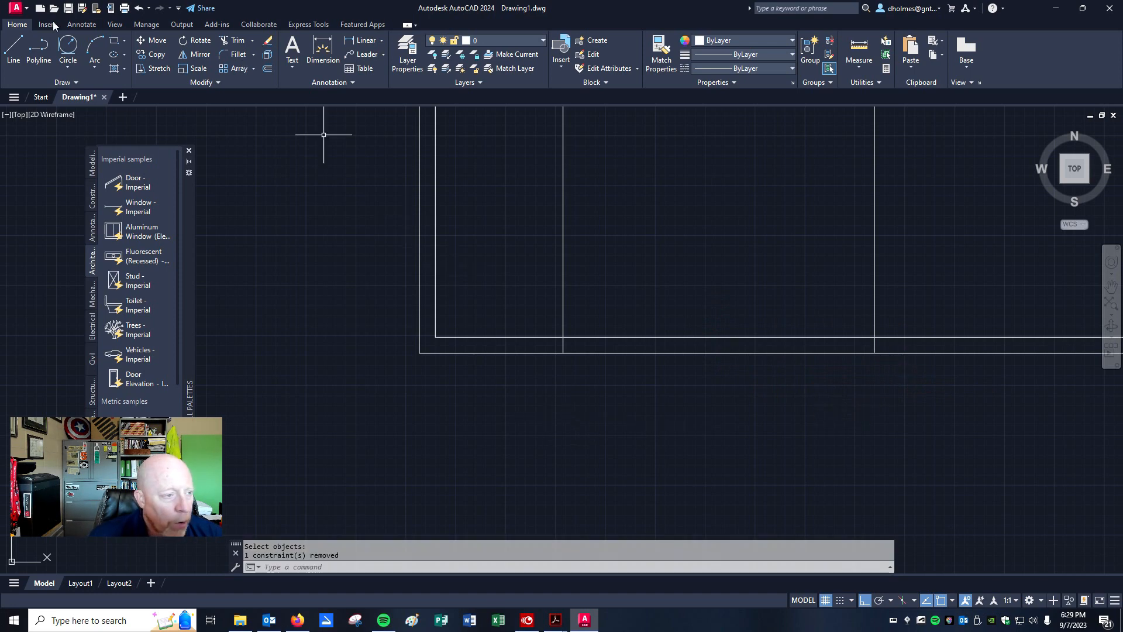
Step: Trim both window guide lines back to the inner front wall line, leaving only the short jambs within the wall
click(13, 48)
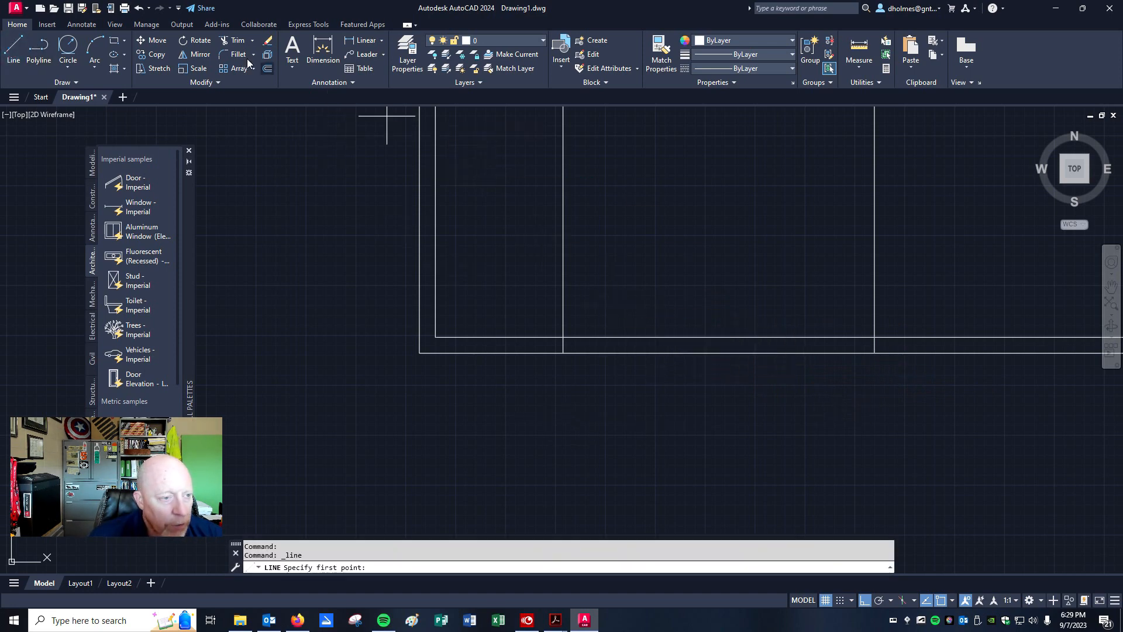
click(225, 41)
click(563, 308)
click(875, 313)
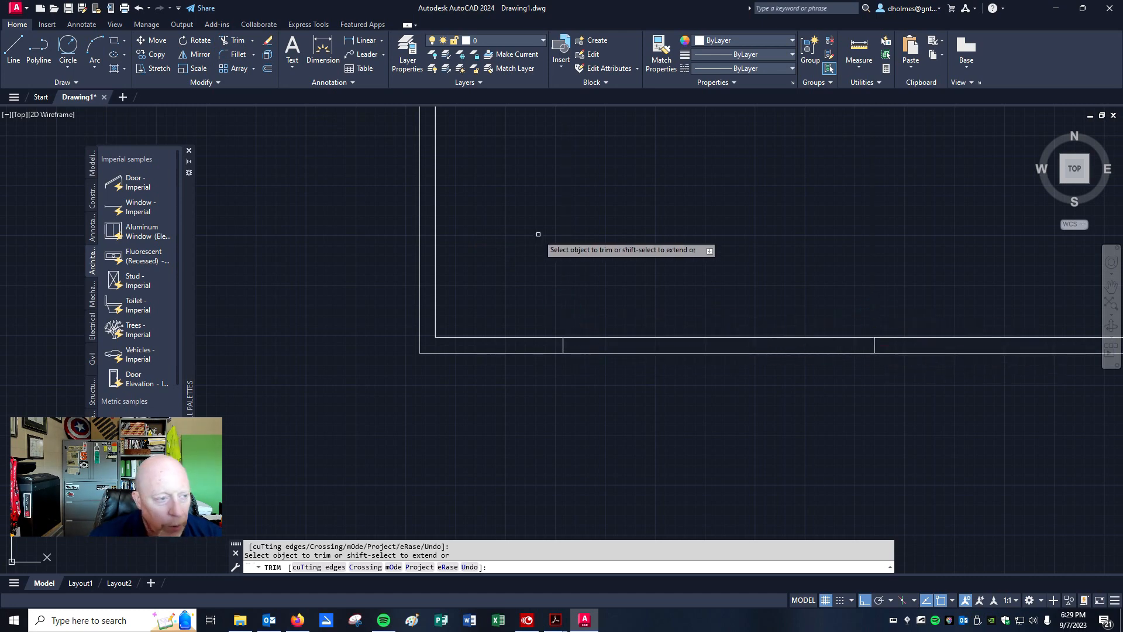
Step: Draw the window's middle line inside the front wall, from the midpoint of one jamb to the midpoint of the other
click(13, 45)
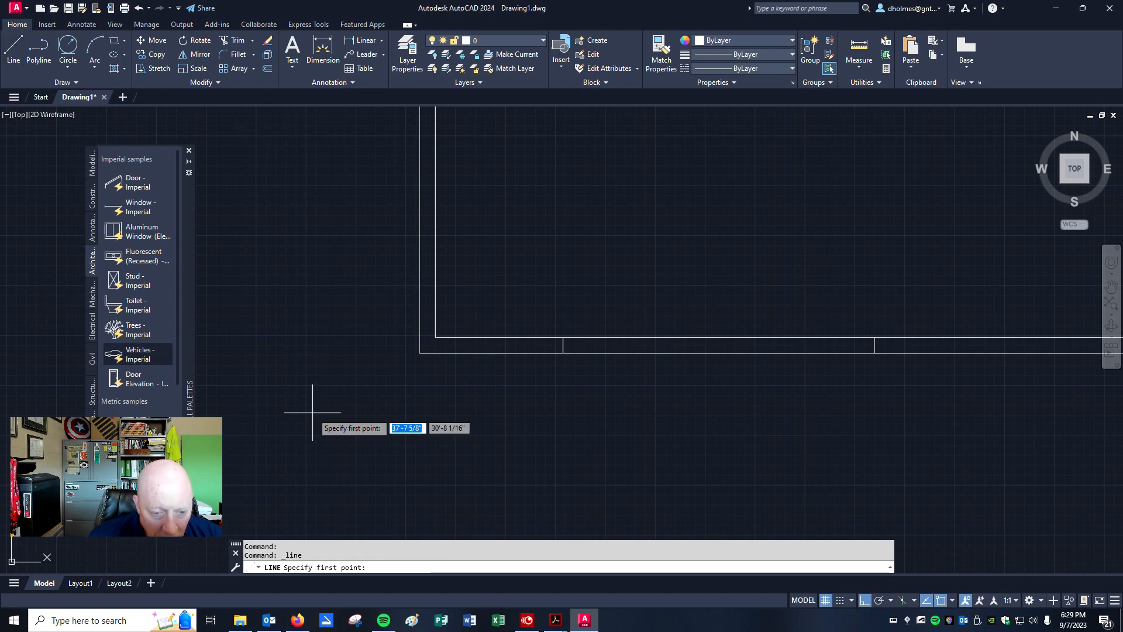
click(563, 344)
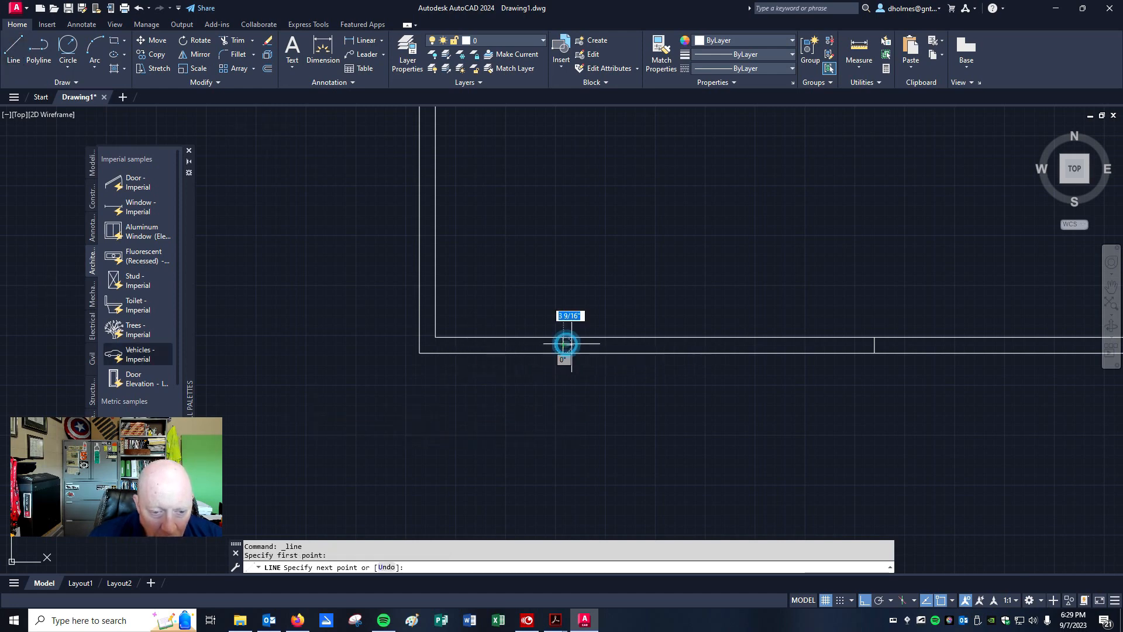
click(873, 353)
key(Return)
scroll(840, 413, down, 5)
scroll(1046, 359, up, 4)
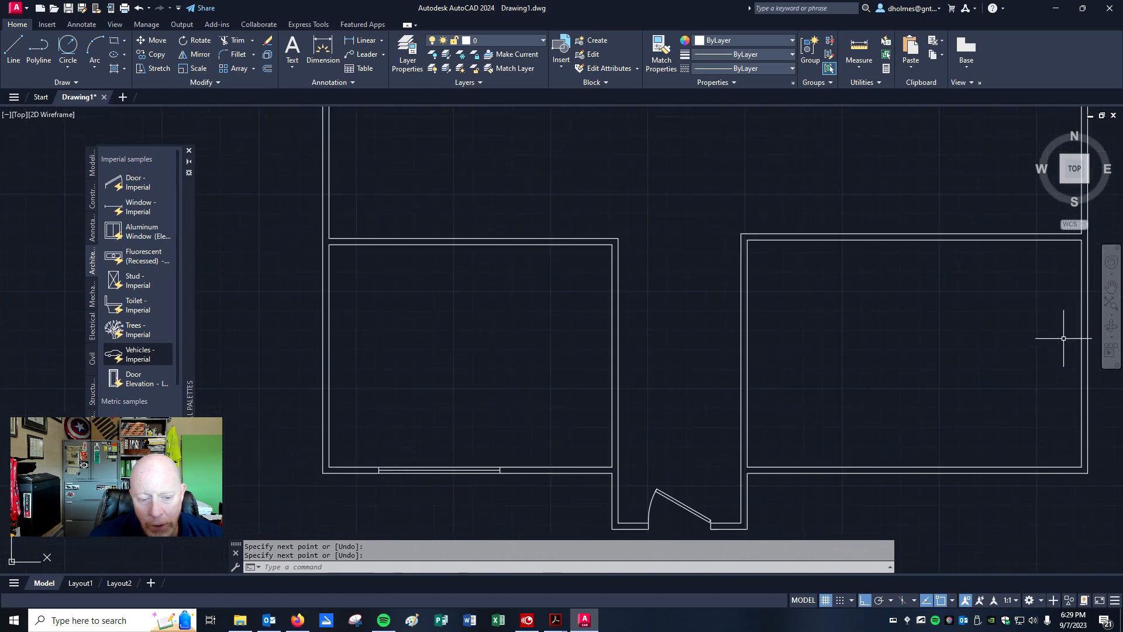
scroll(879, 383, down, 2)
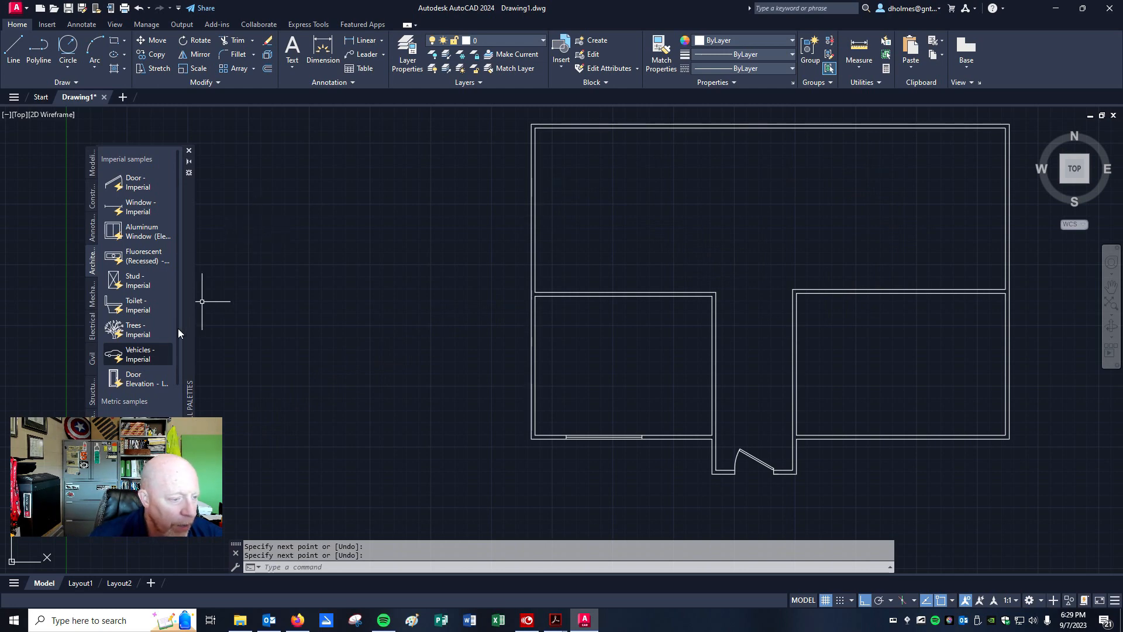
click(137, 310)
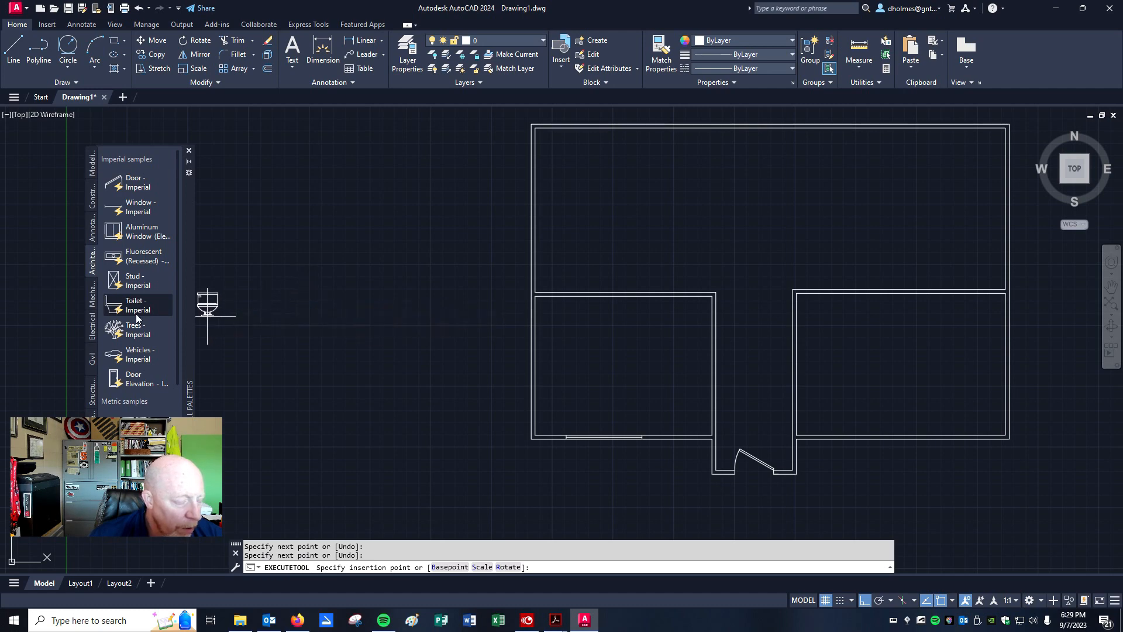
key(Escape)
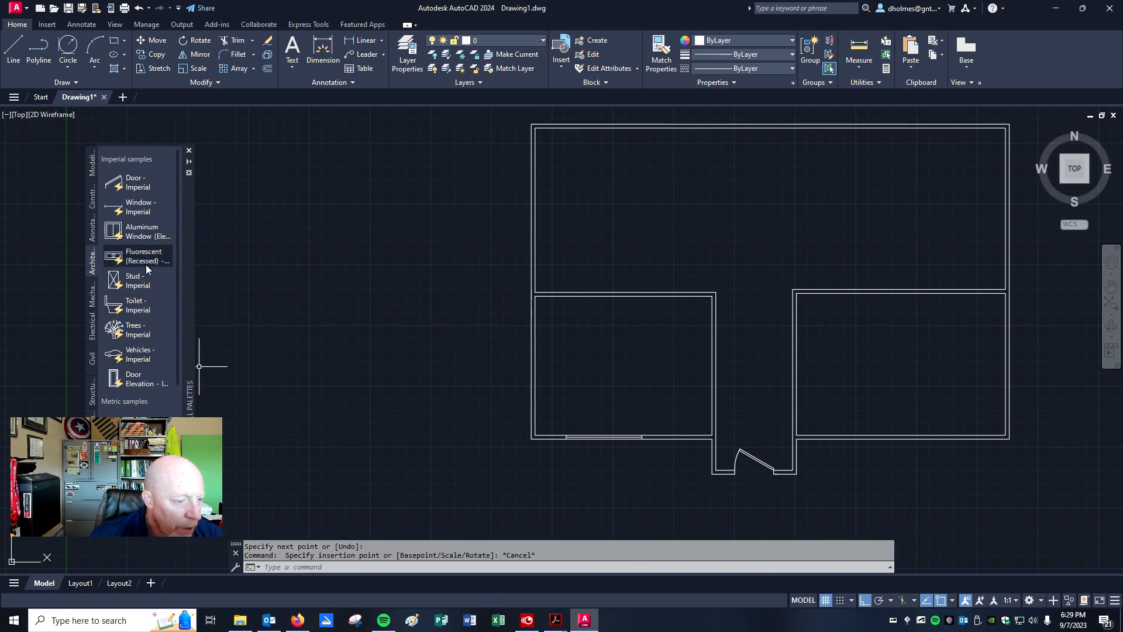
scroll(146, 269, down, 3)
scroll(147, 269, up, 3)
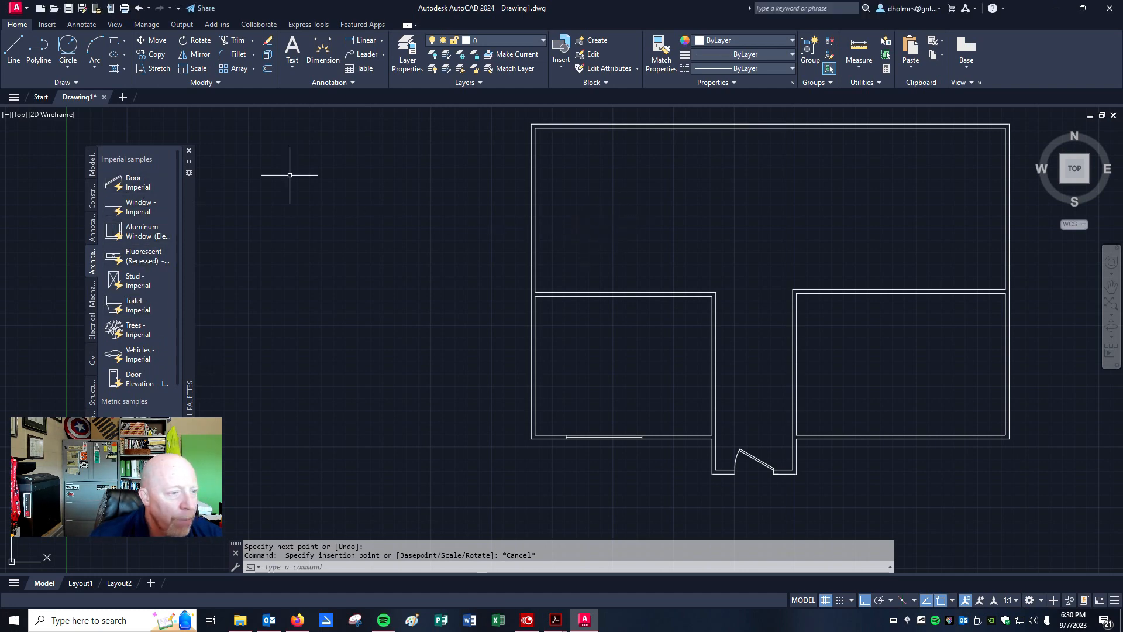
Step: Draw a closed upright rectangle about 5 11/16" wide with lines in the rear room as the toilet tank
click(14, 47)
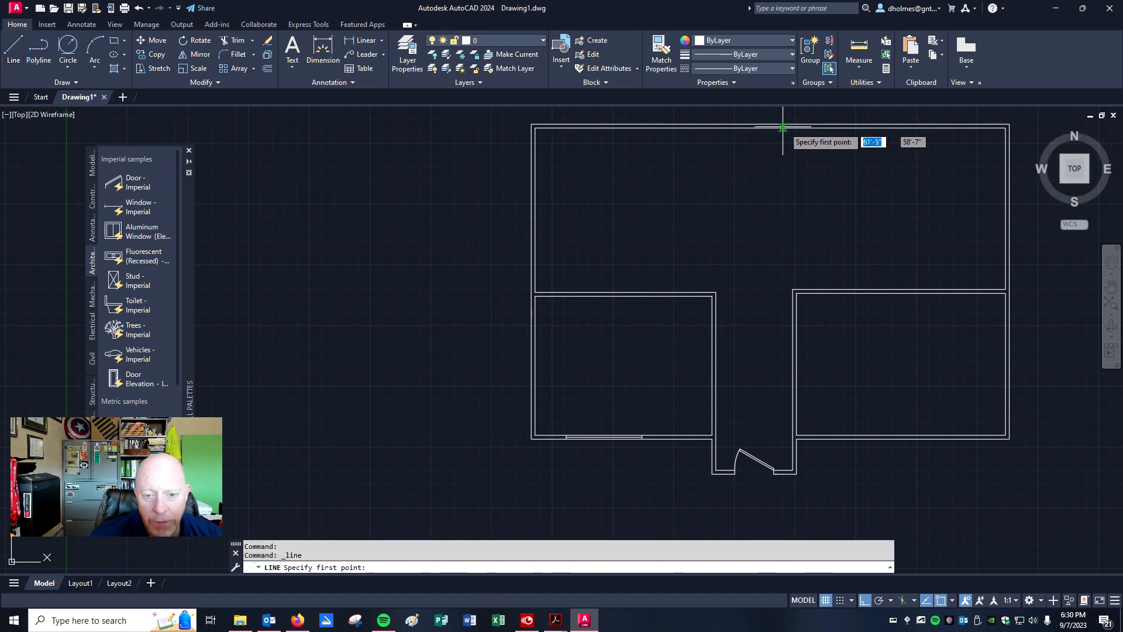
click(813, 153)
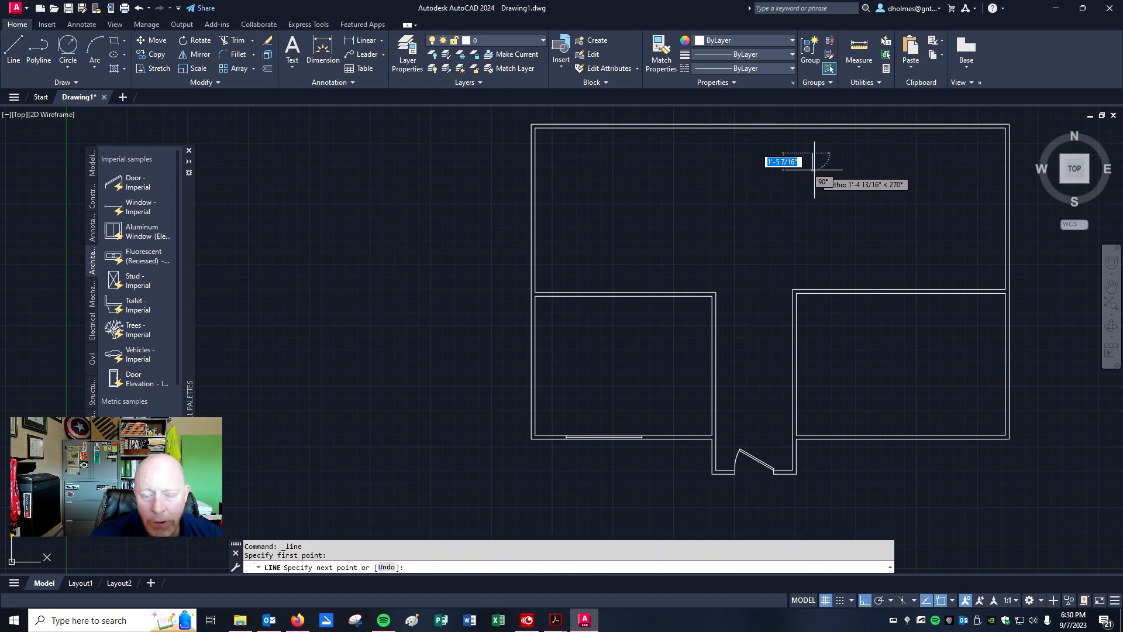
scroll(813, 165, up, 3)
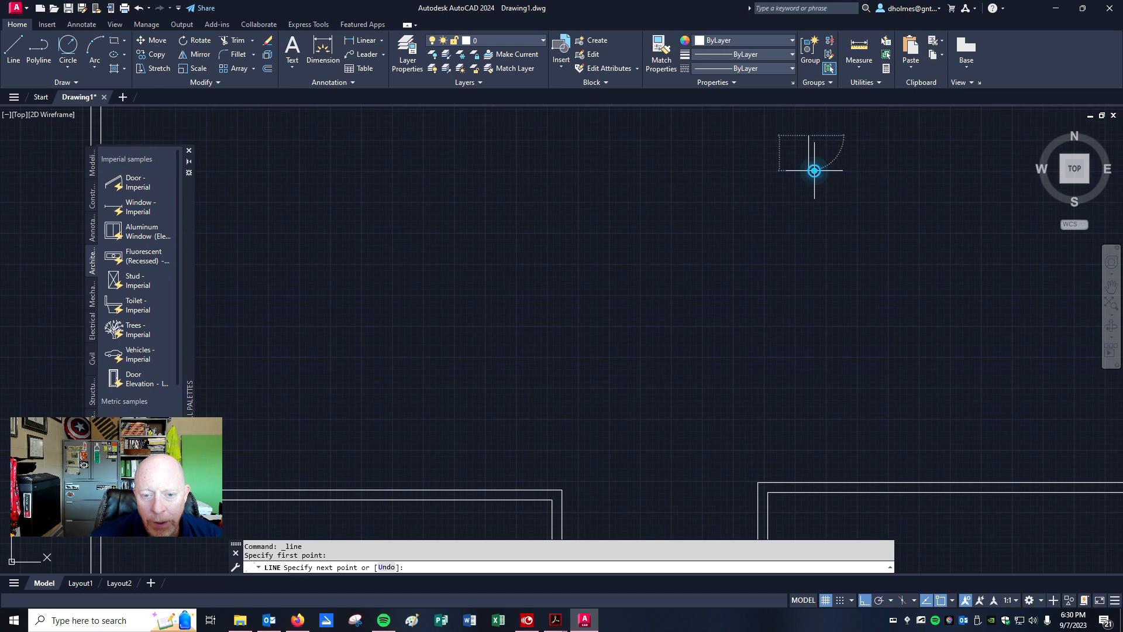
click(810, 171)
click(824, 171)
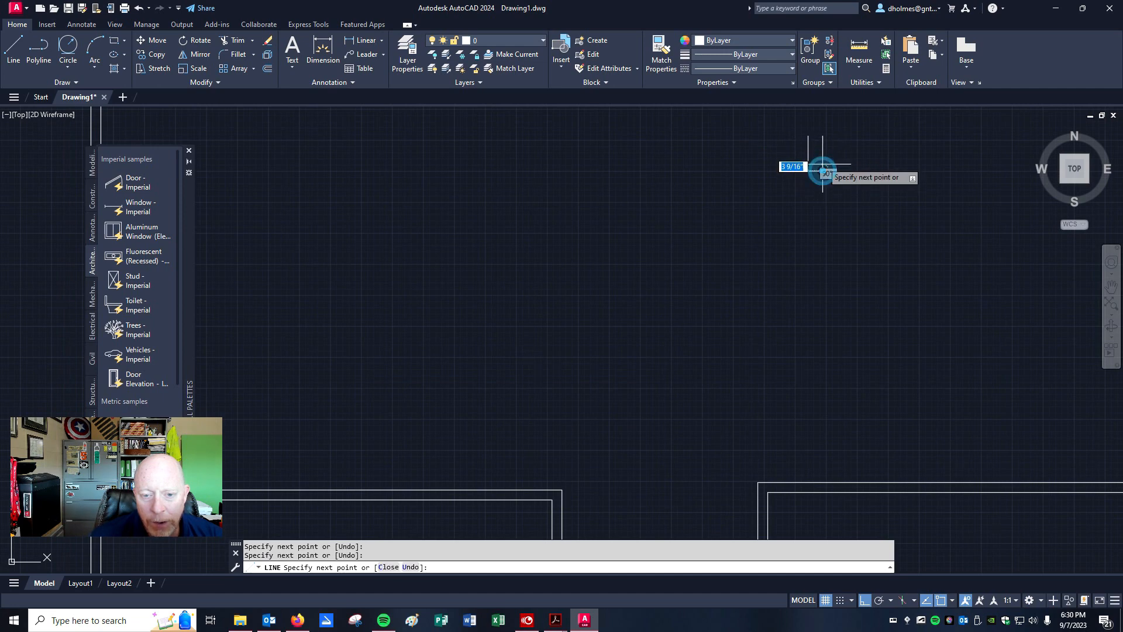
click(823, 135)
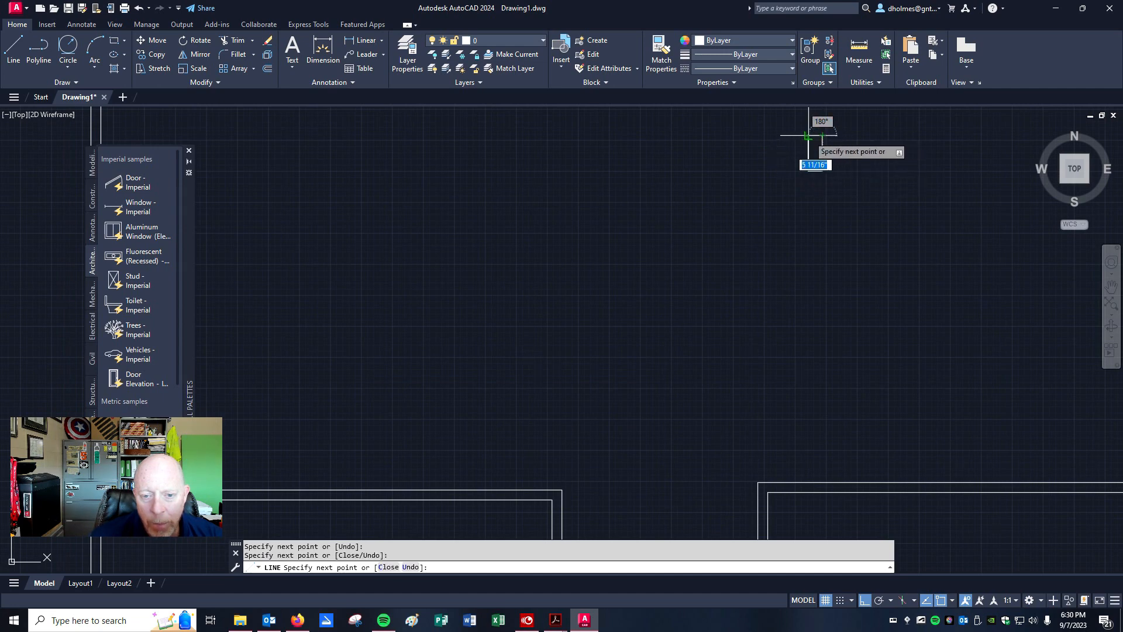
click(808, 135)
key(Return)
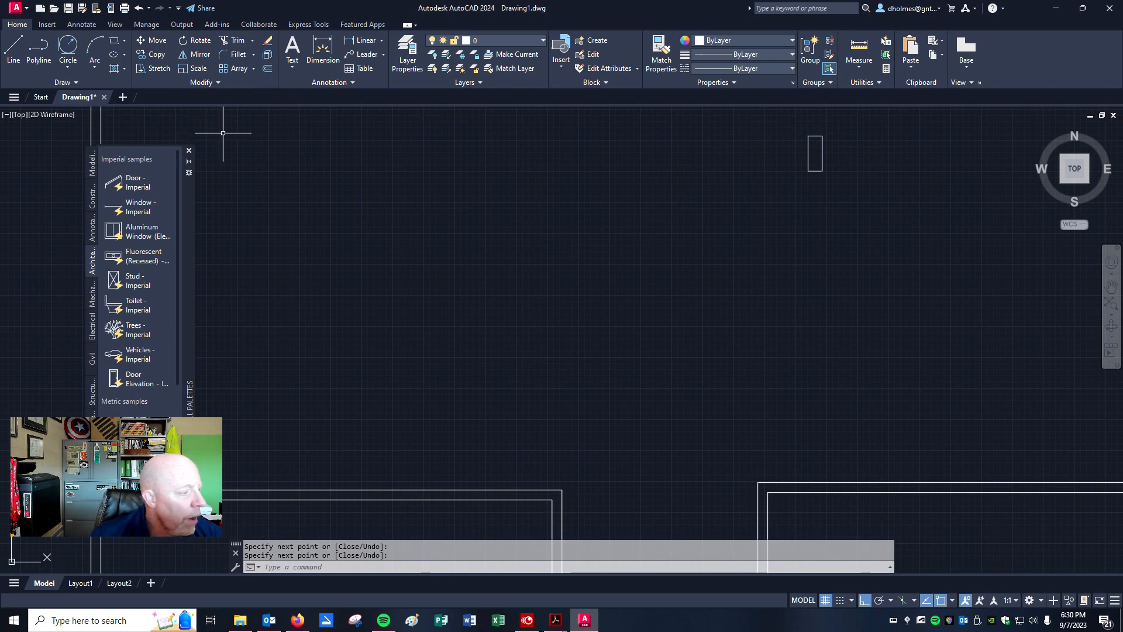
Step: Draw a center-based ellipse beside the small rectangle as the toilet bowl, with its long axis horizontal toward the tank
click(124, 55)
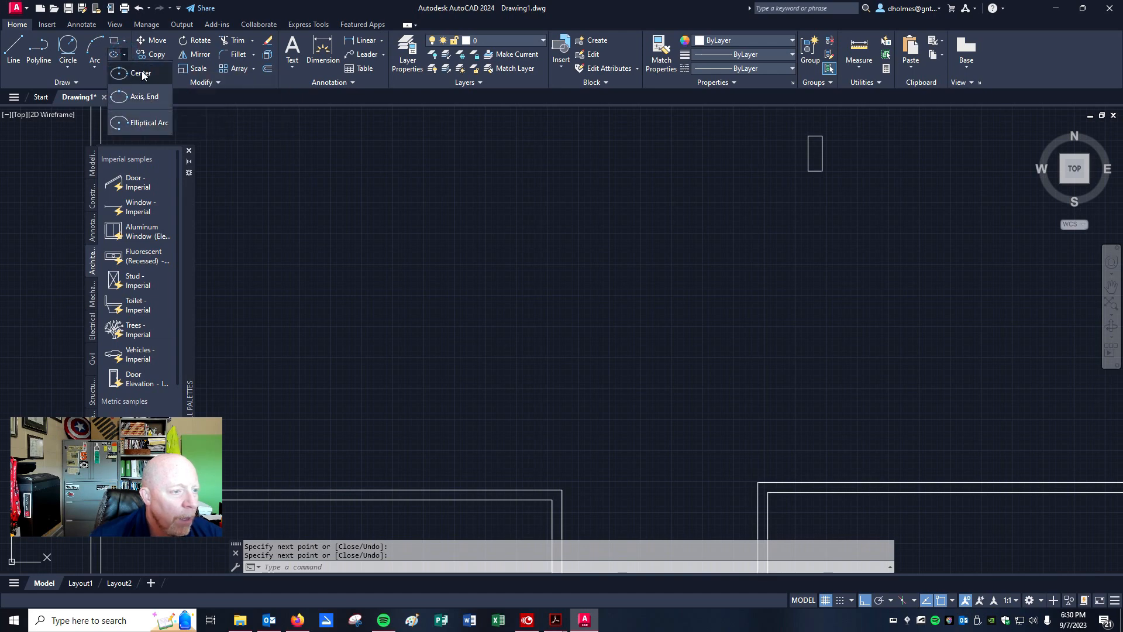
click(142, 75)
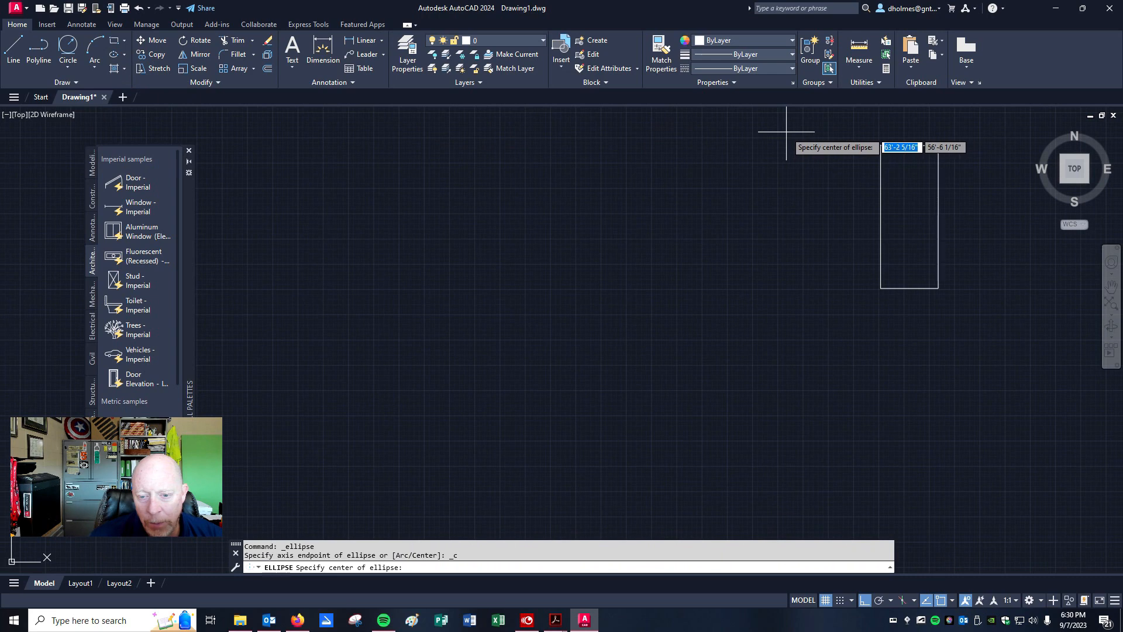
click(798, 214)
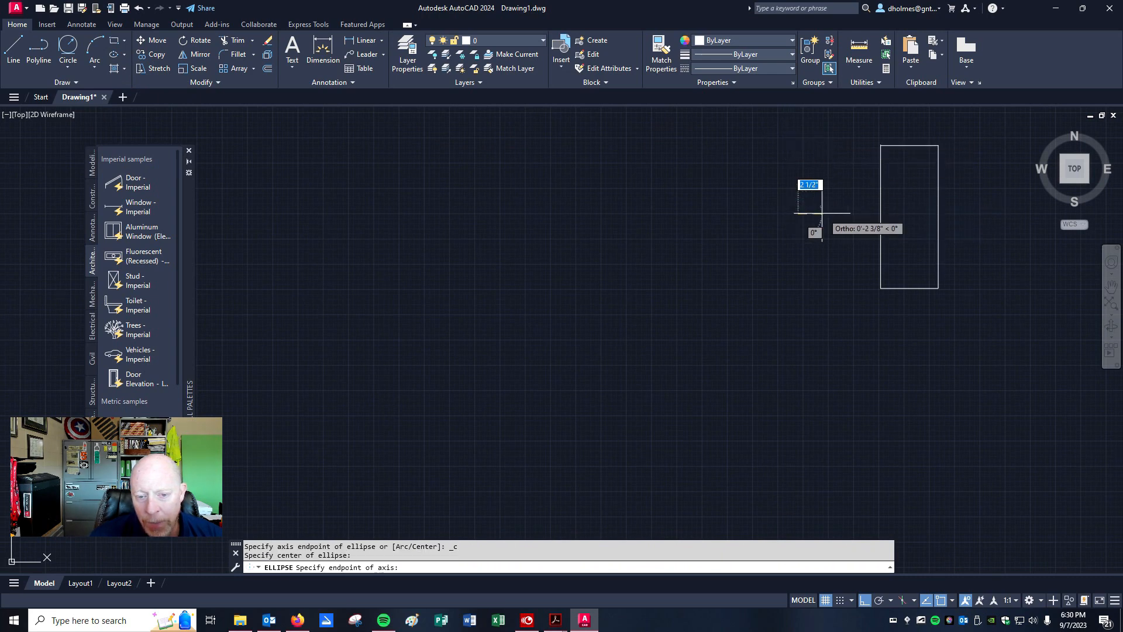
click(862, 217)
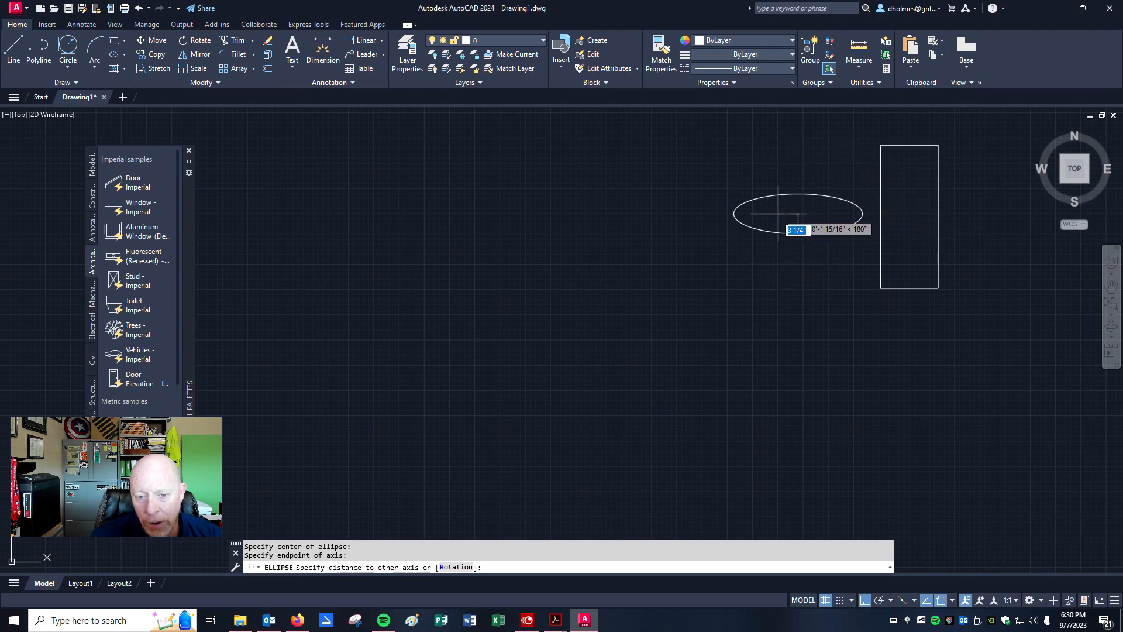
click(804, 166)
scroll(433, 300, down, 5)
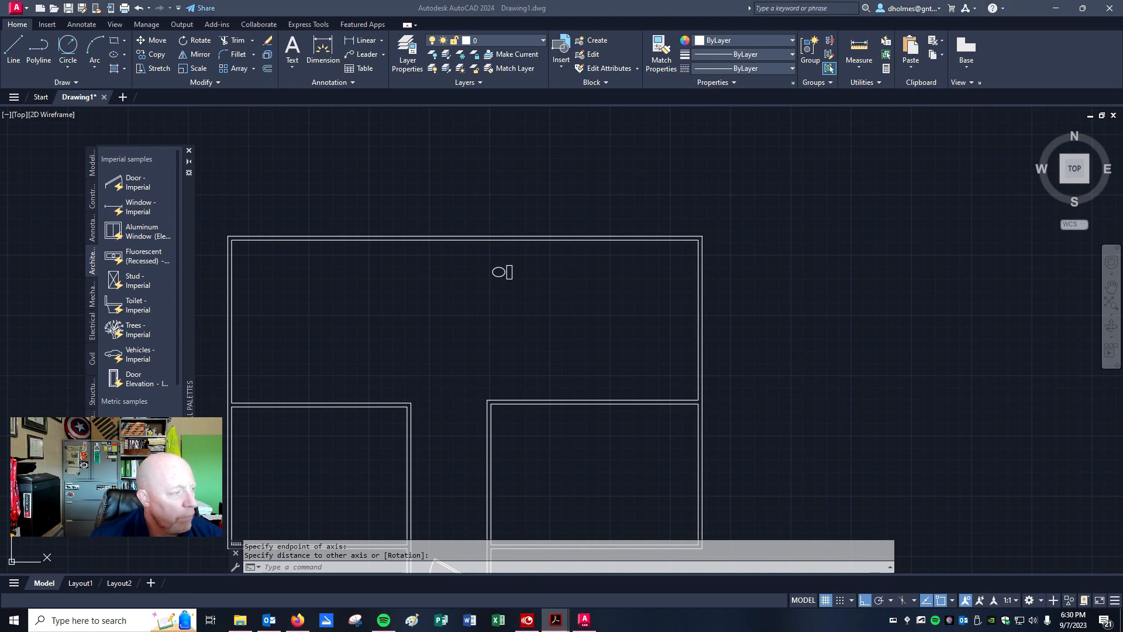
Step: Close the Tool Palettes window
drag(0, 110, 532, 110)
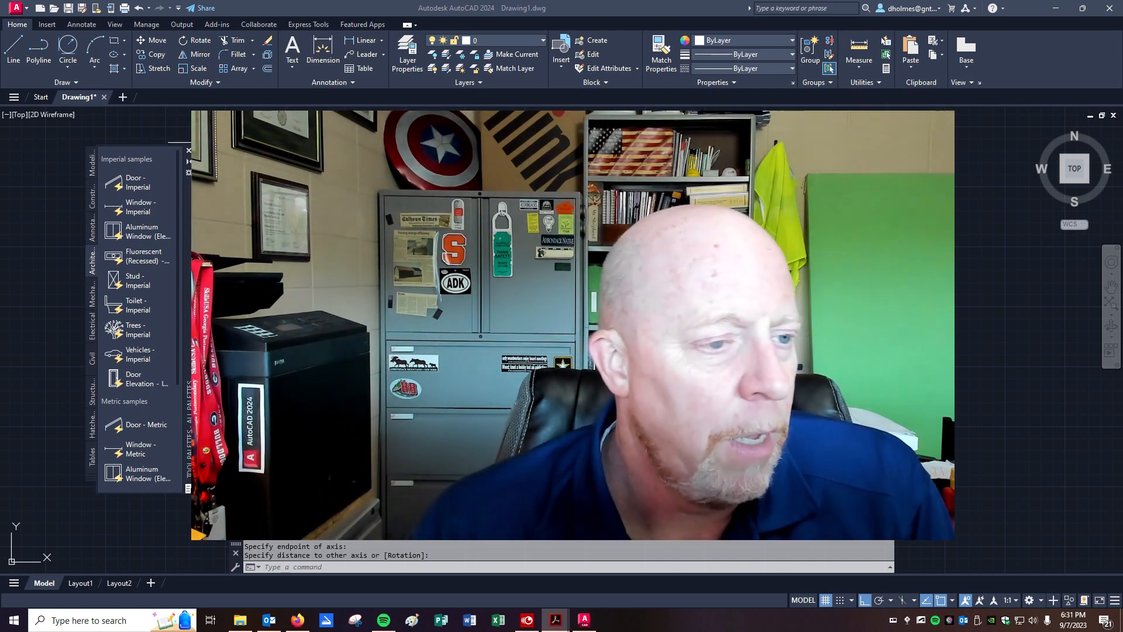
click(188, 150)
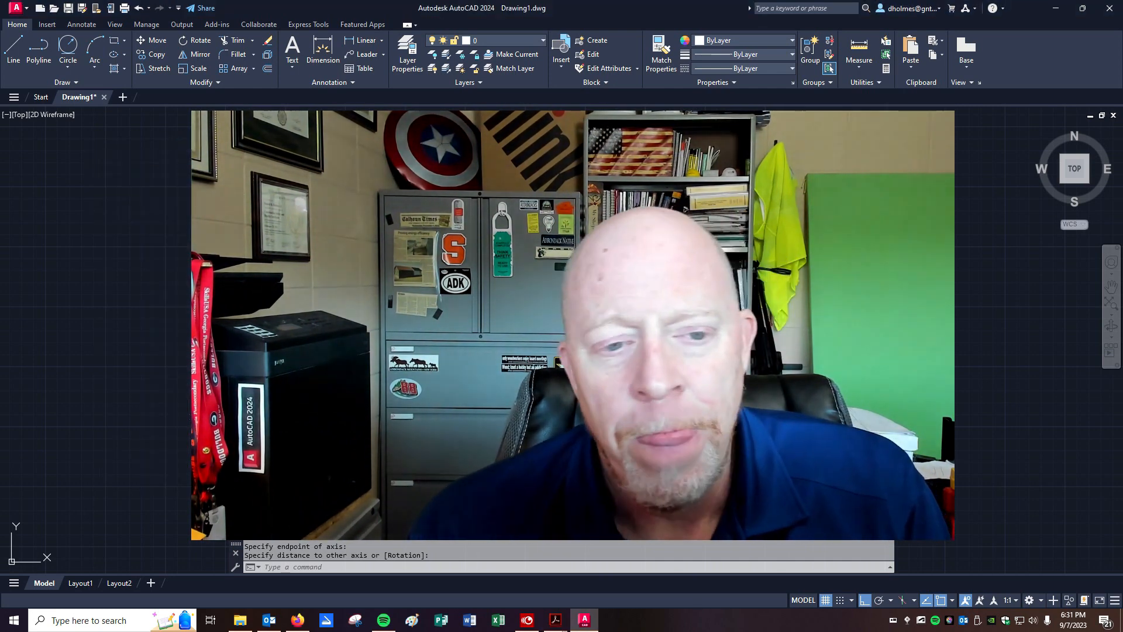